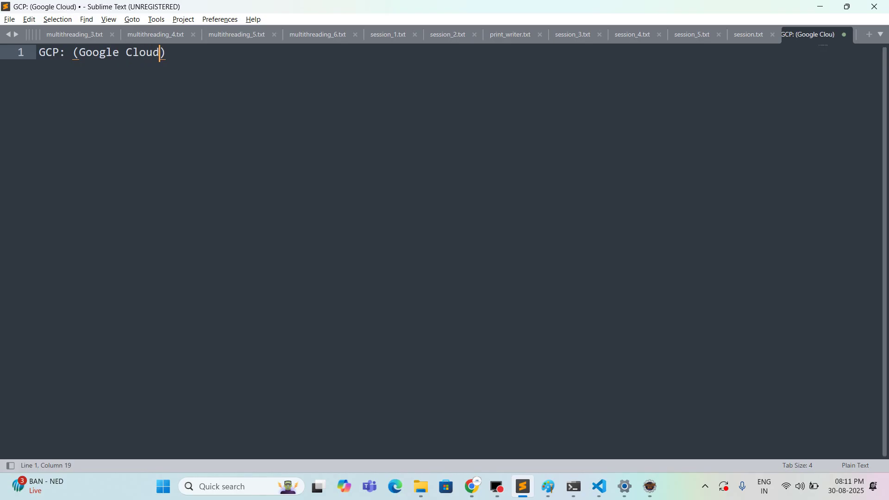
Finish the heading 'GCP: (Google Cloud Platform):' and add '- Compute Engine' and '- Account Creation' bullets
text(orm)
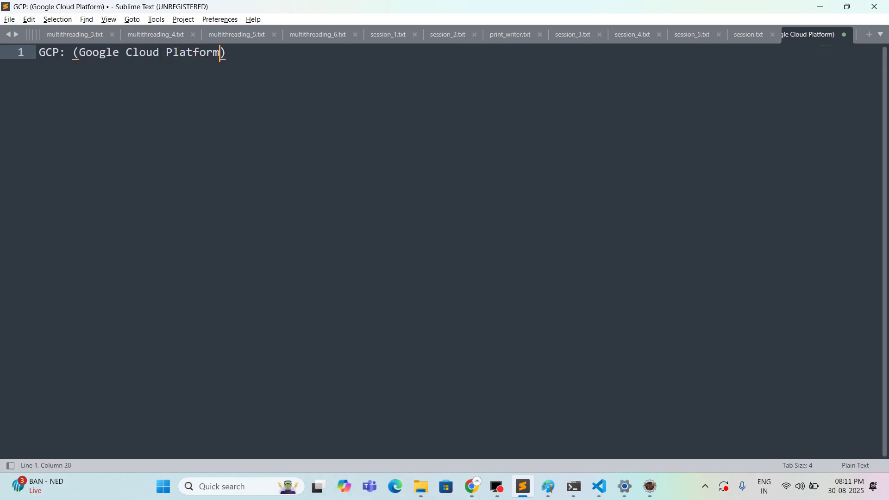
key(Right)
text(:)
key(Return)
key(Return)
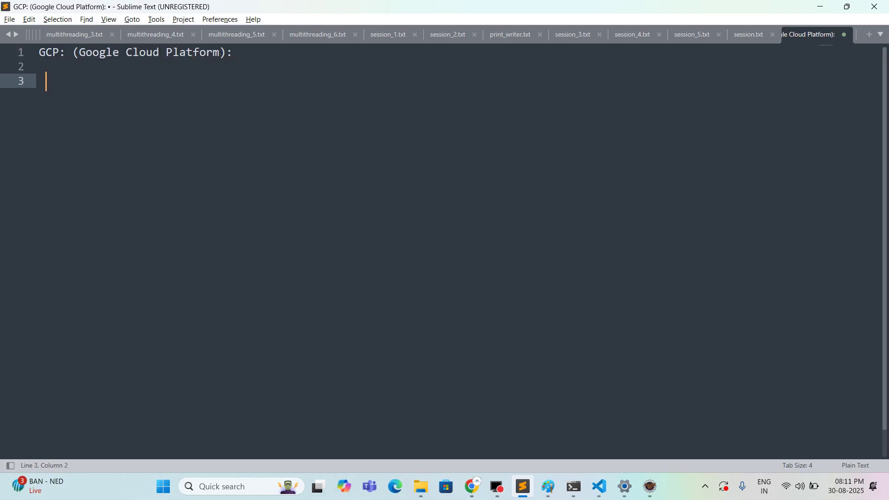
text(- Compute Engine)
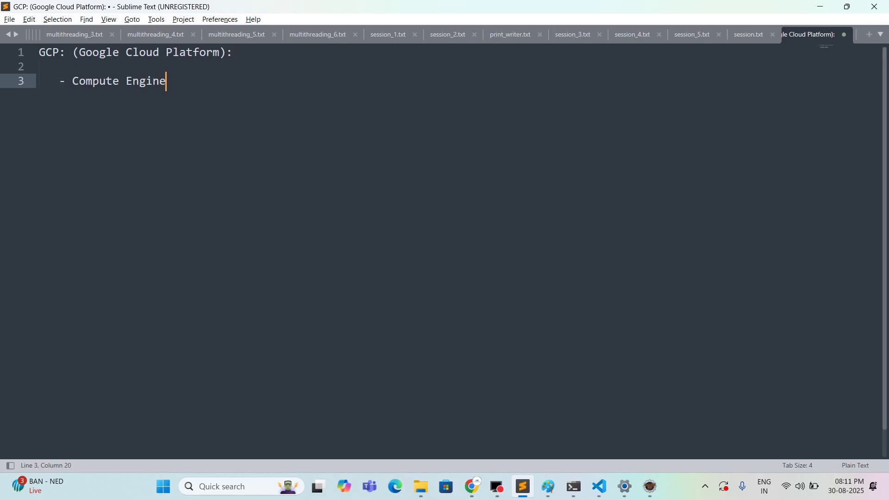
click(119, 66)
text(=)
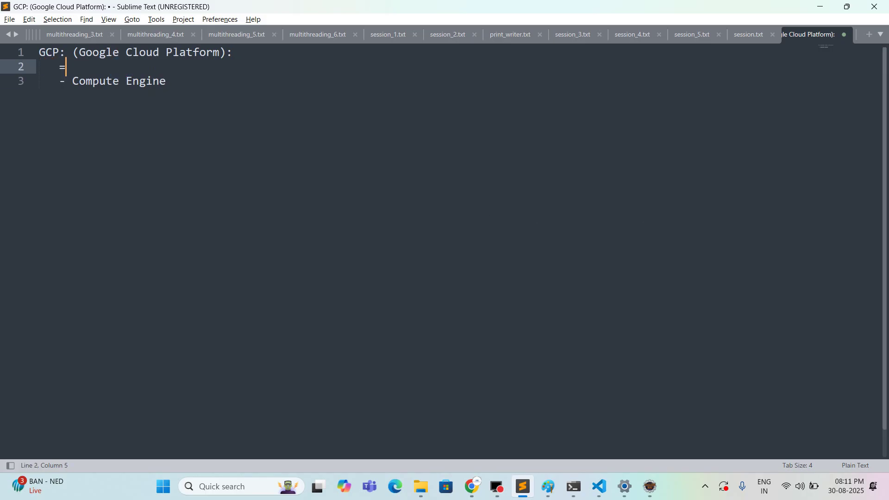
key(BackSpace)
text(- Account Creation)
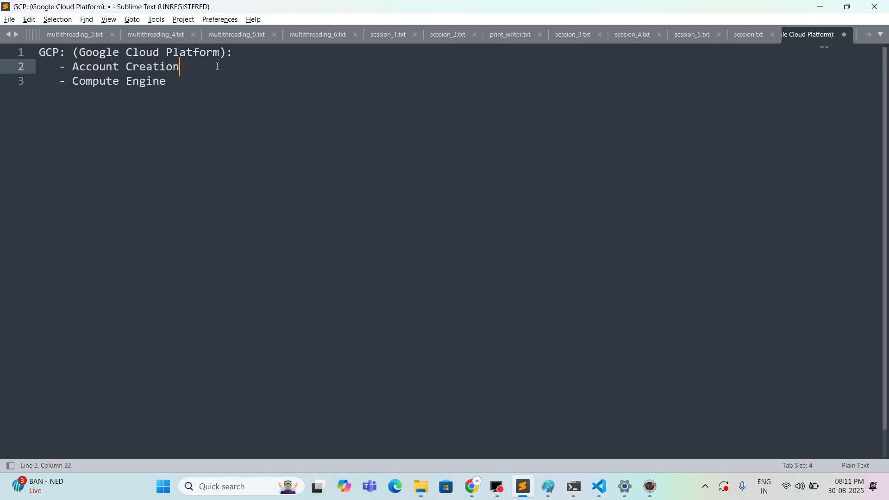
Insert a blank line under the heading, append '(VM's)' to Compute Engine, and start a new bullet
click(256, 53)
key(Return)
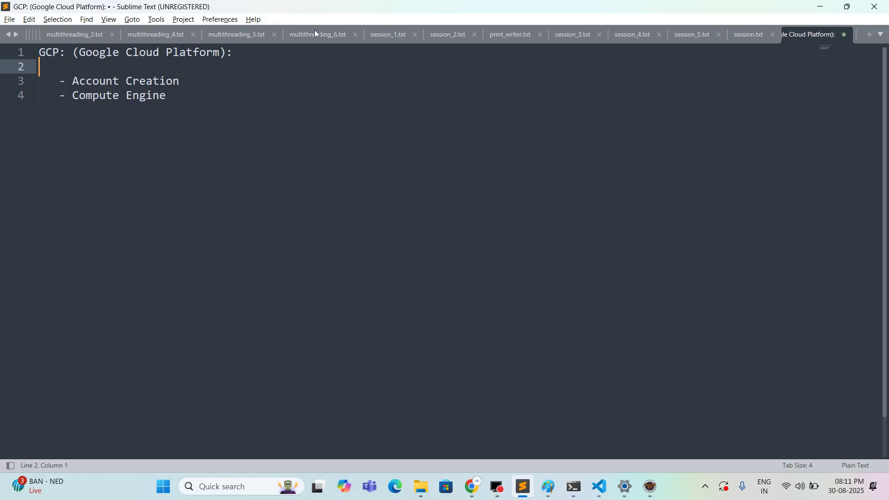
drag(72, 81, 221, 79)
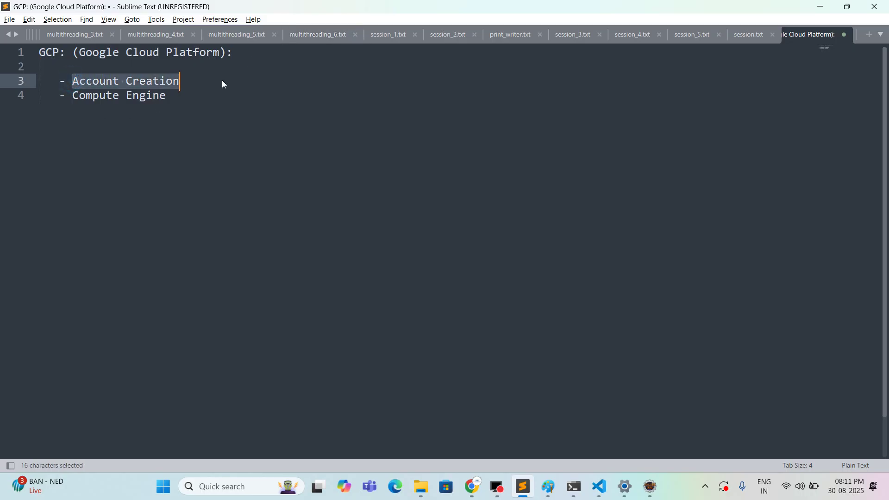
click(196, 81)
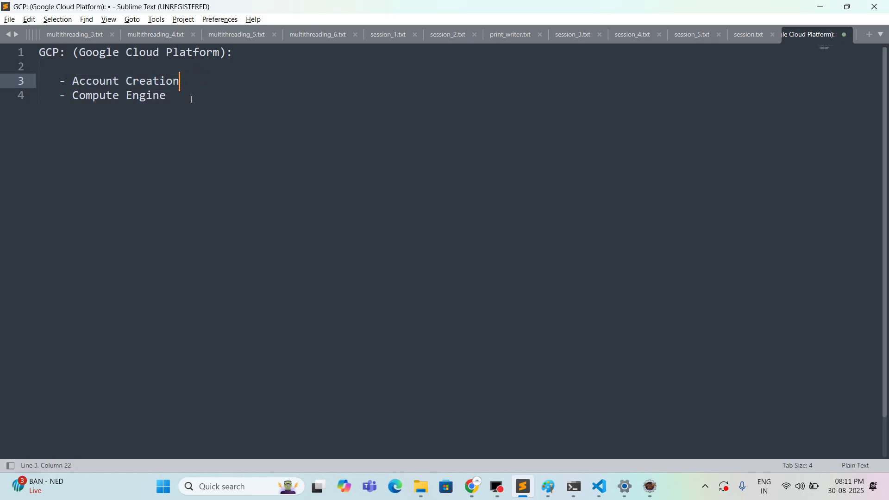
click(191, 100)
text(()
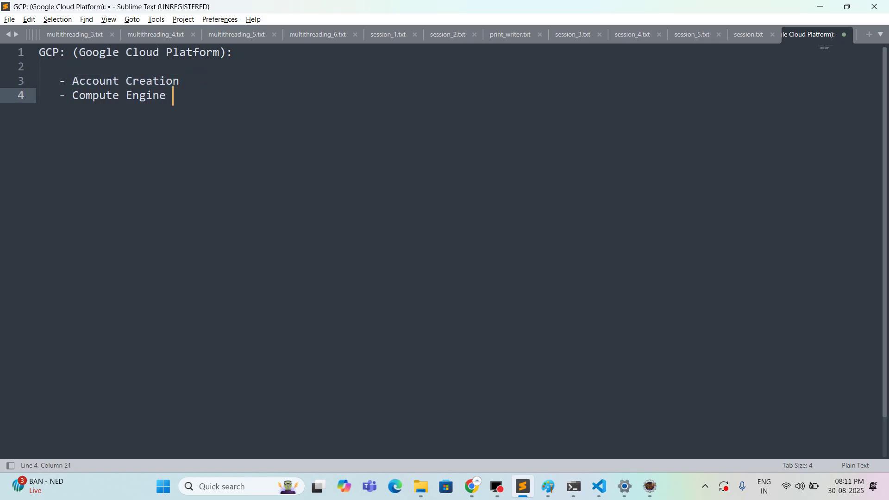
text(VM's)
key(End)
key(Return)
Add the bullets '- App Engine' and '- google cloud cli' to the GCP list
text(- )
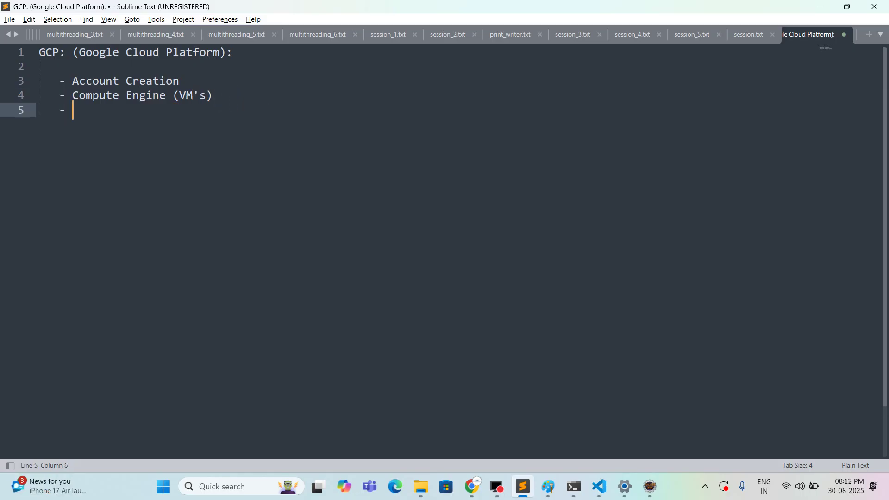
text(App Engine)
key(Return)
text(- )
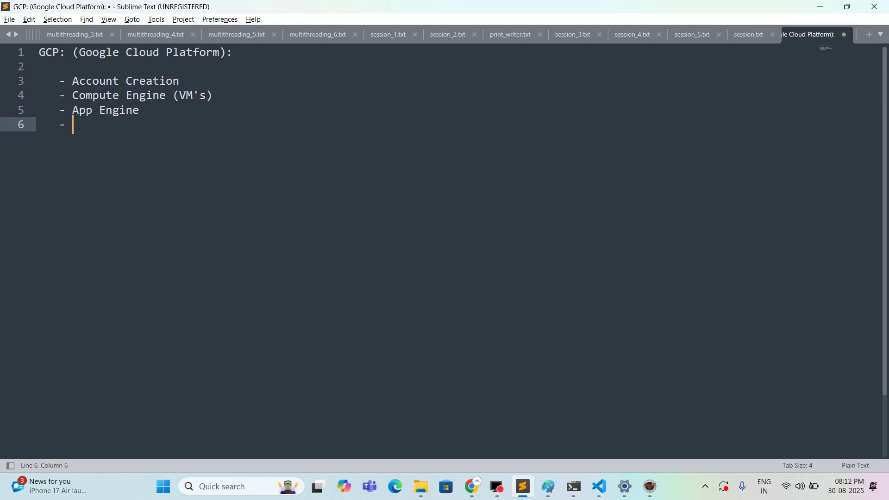
text(google cloud cli)
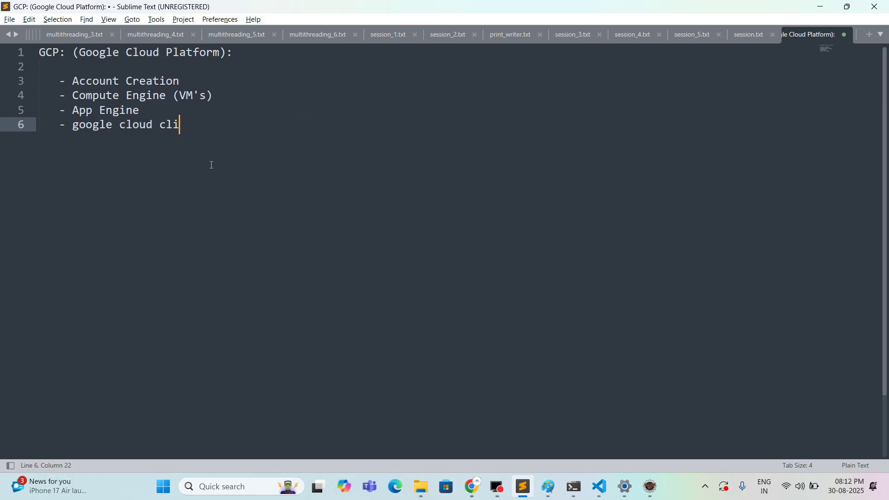
drag(183, 129, 70, 129)
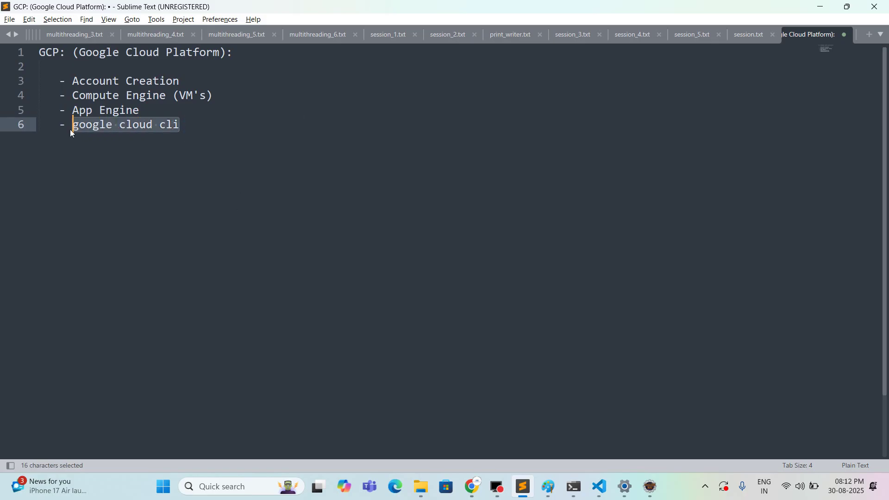
click(204, 132)
Remove the extra blank line, type an underscore divider below the list, and save
drag(61, 83, 221, 133)
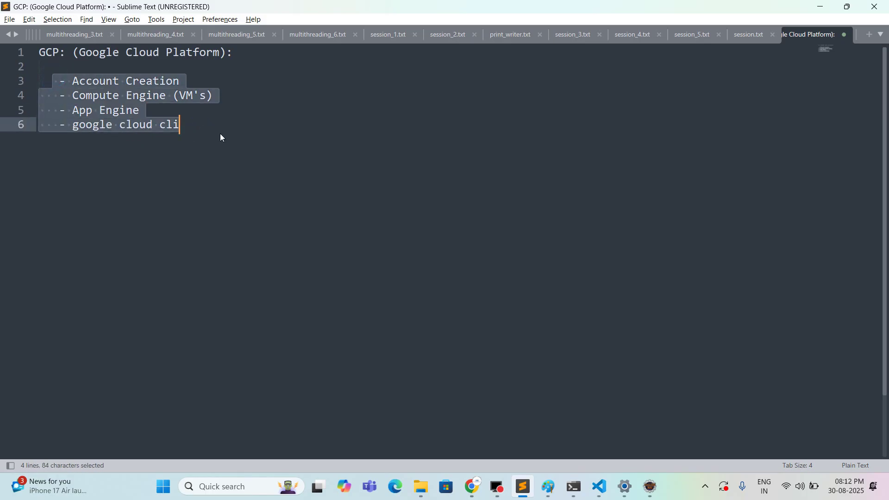
click(221, 133)
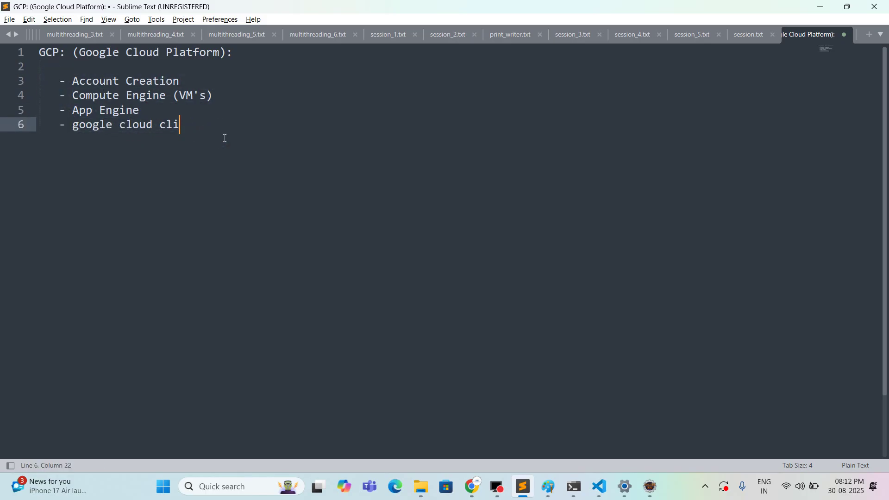
key(Return)
key(Return)
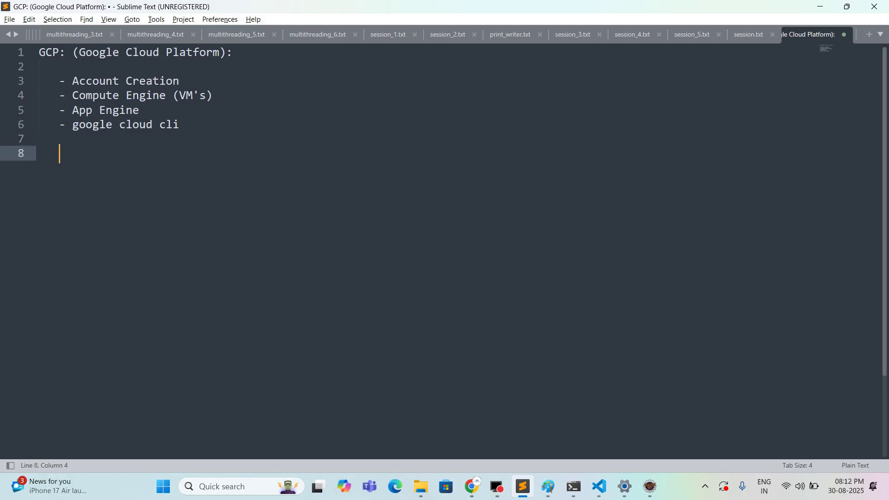
key(shift+Left)
key(shift+Left)
key(shift+Left)
key(BackSpace)
key(BackSpace)
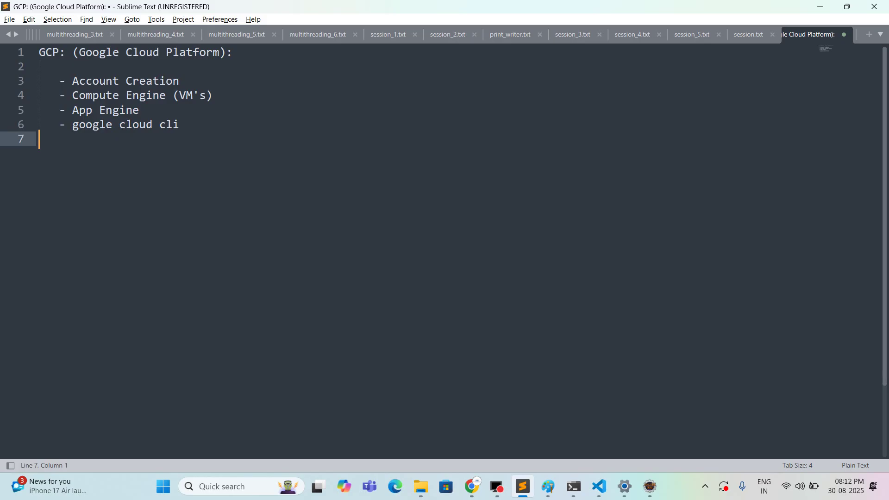
text(______________________________)
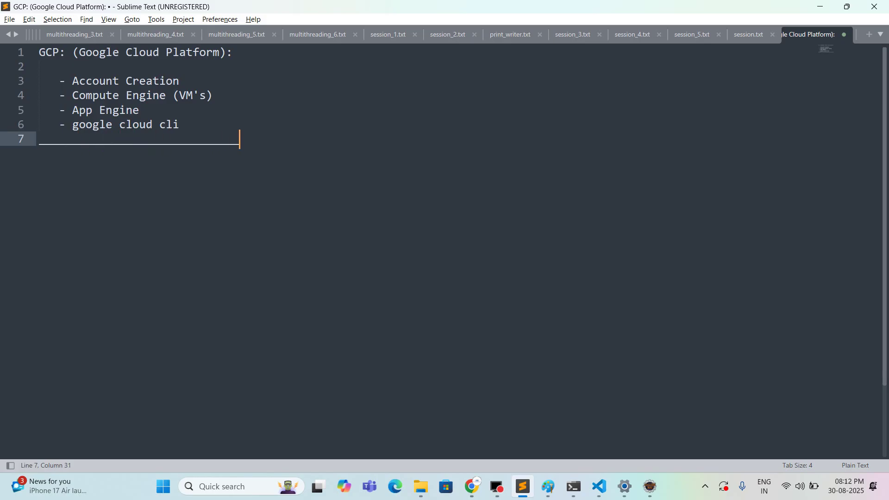
text(_________________________________________________--)
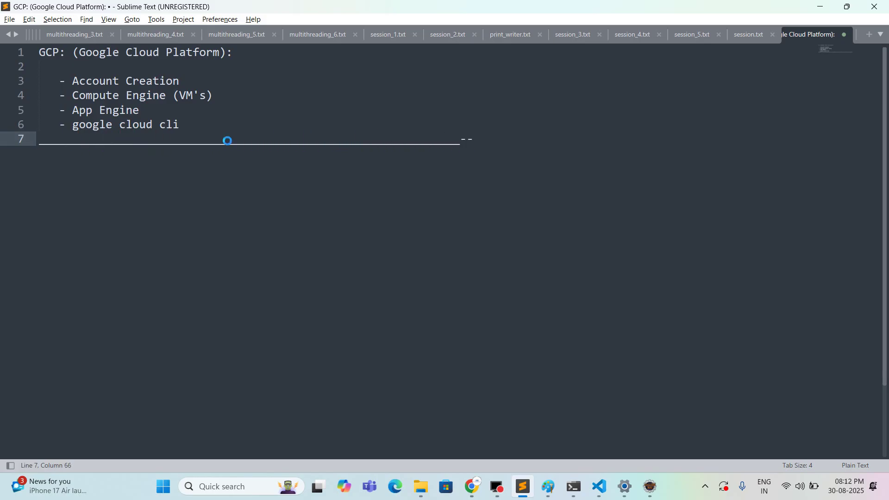
key(ctrl+s)
Save the notes as session2.txt, delete the divider's trailing dashes, and save again
text(s)
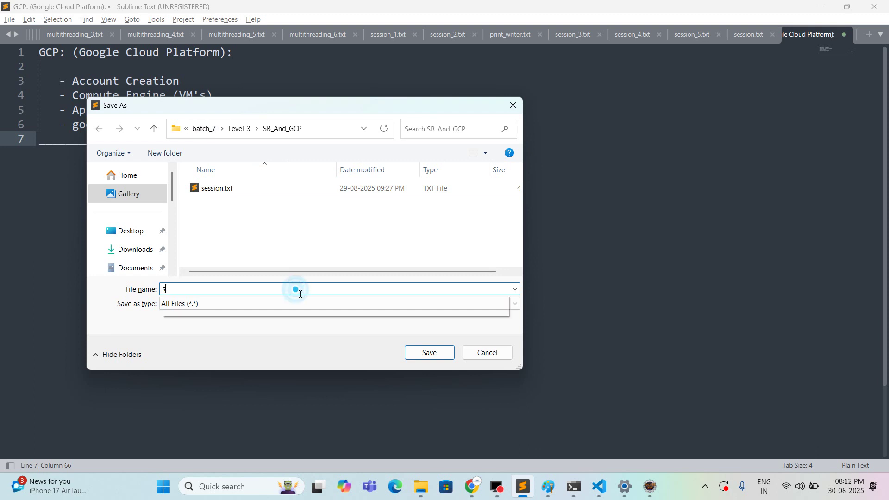
text(ession)
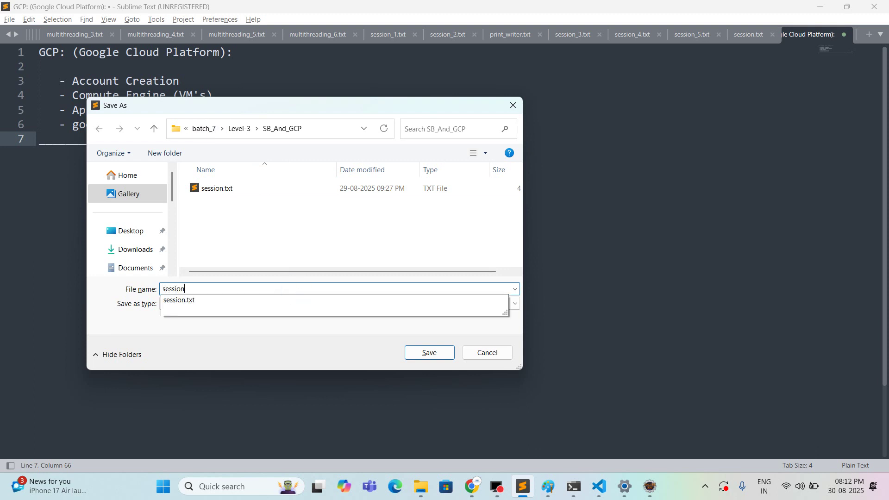
text(2.txt)
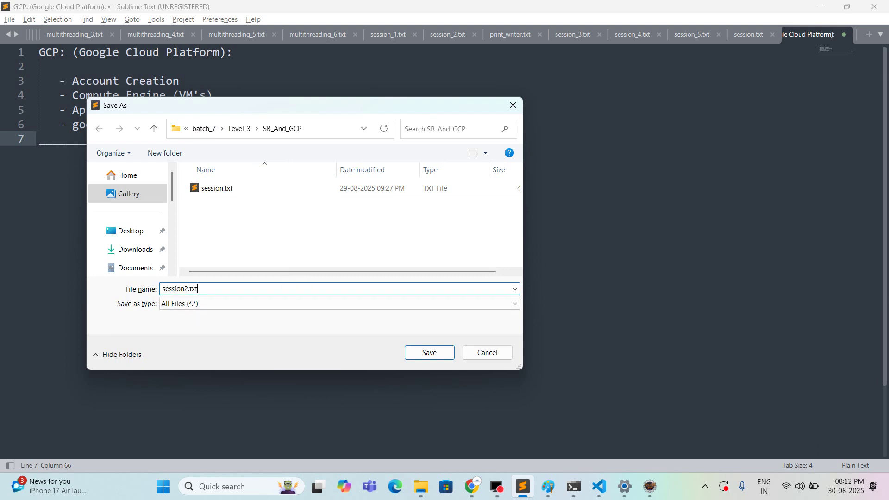
click(431, 351)
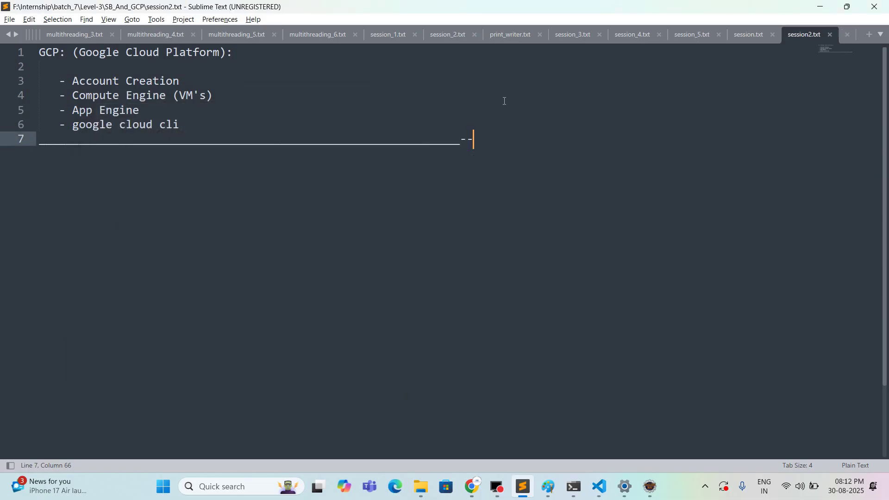
key(BackSpace)
key(BackSpace)
key(ctrl+s)
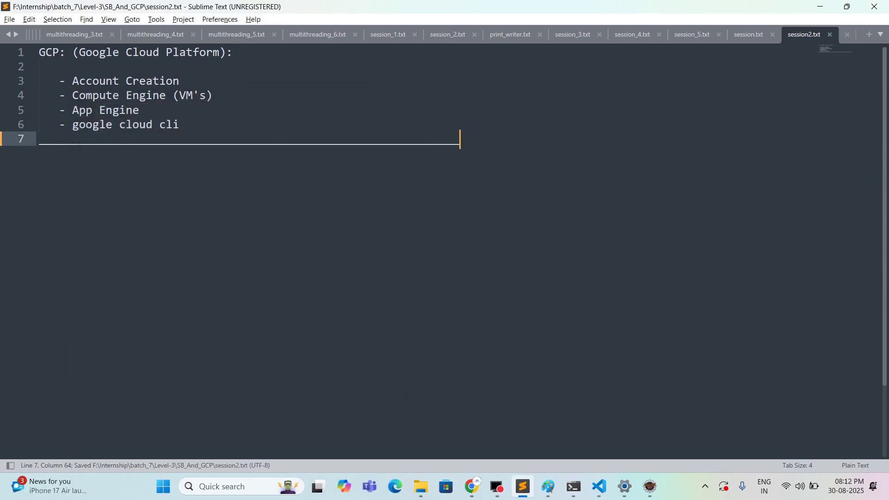
key(alt+Tab)
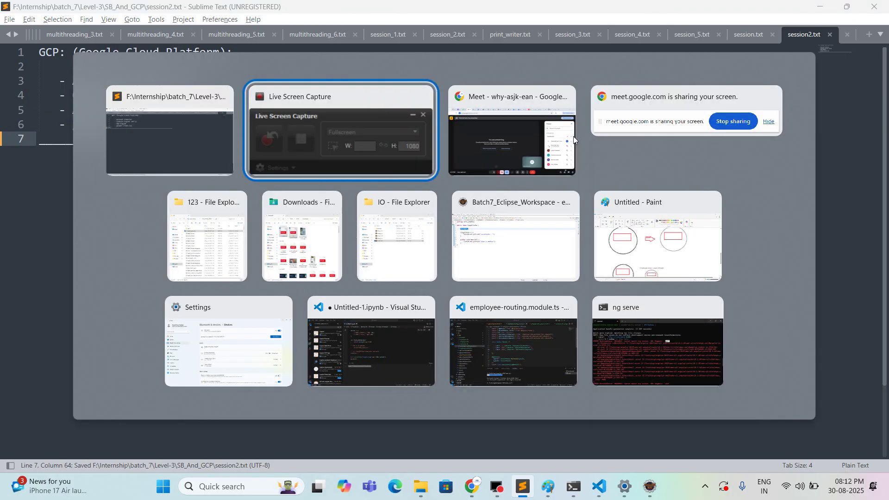
Bring the Google Meet Chrome window forward and open a new tab on Google
key(Tab)
click(573, 136)
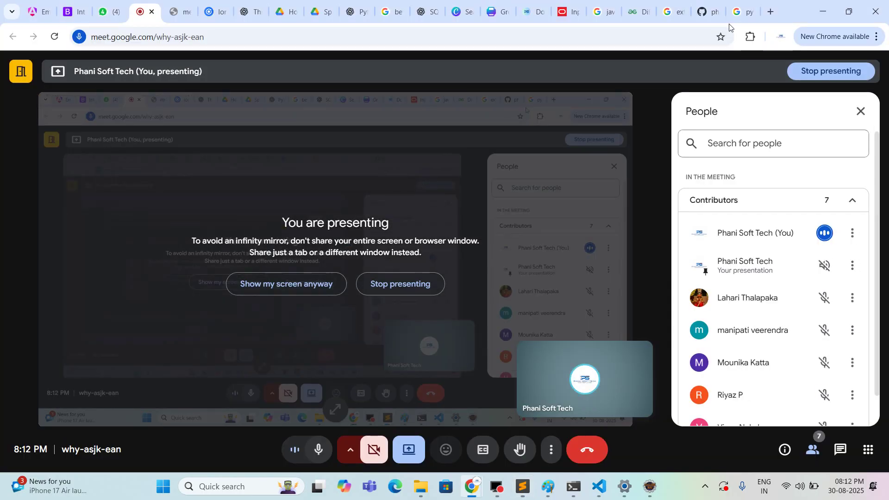
click(769, 12)
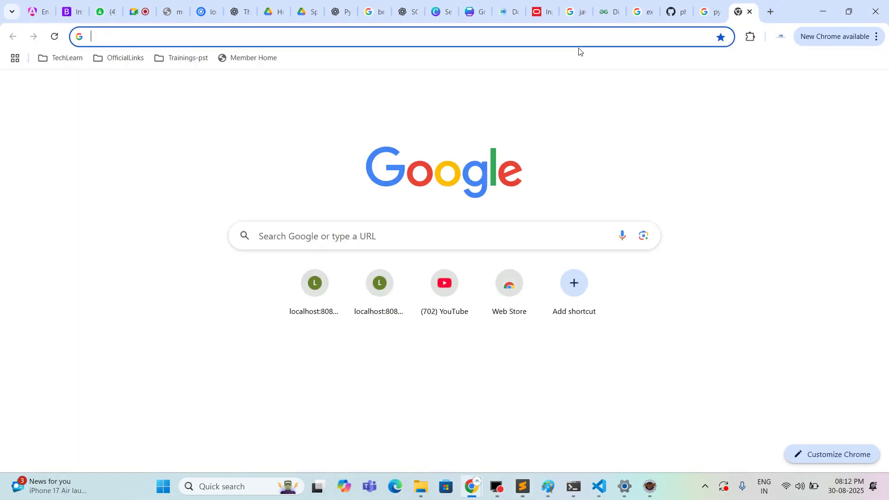
click(575, 44)
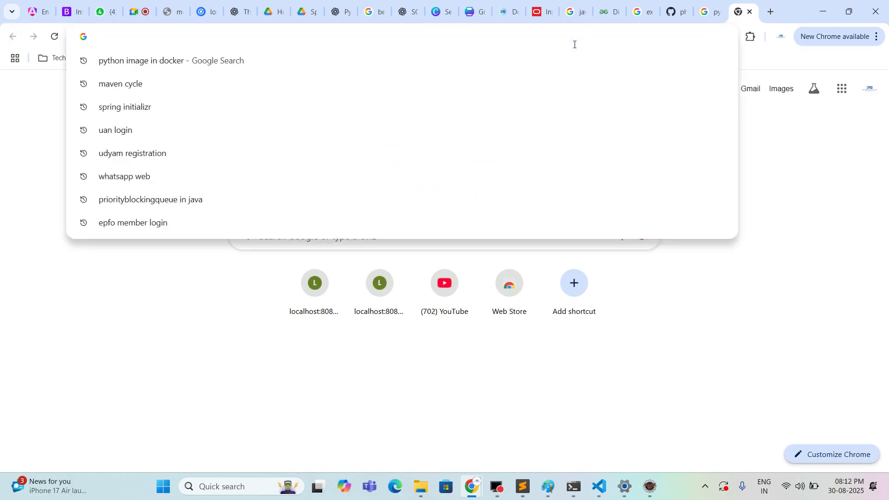
click(845, 227)
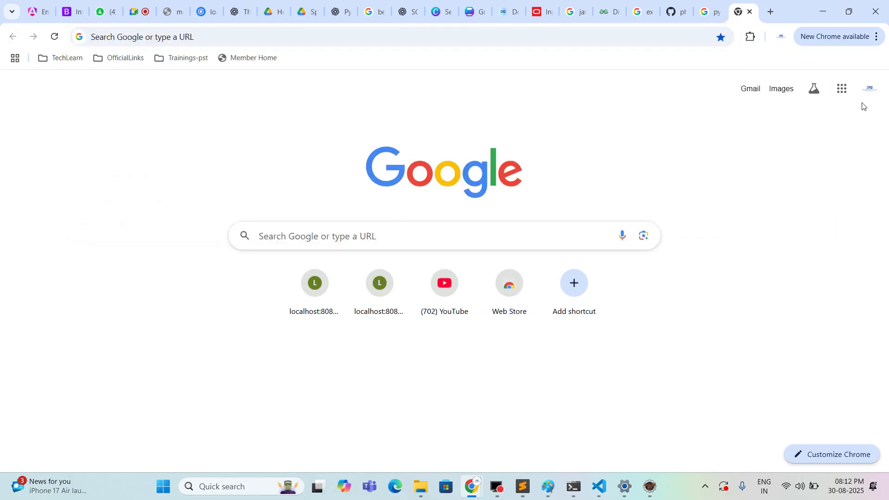
Switch the Google homepage to a different signed-in Google account
click(872, 92)
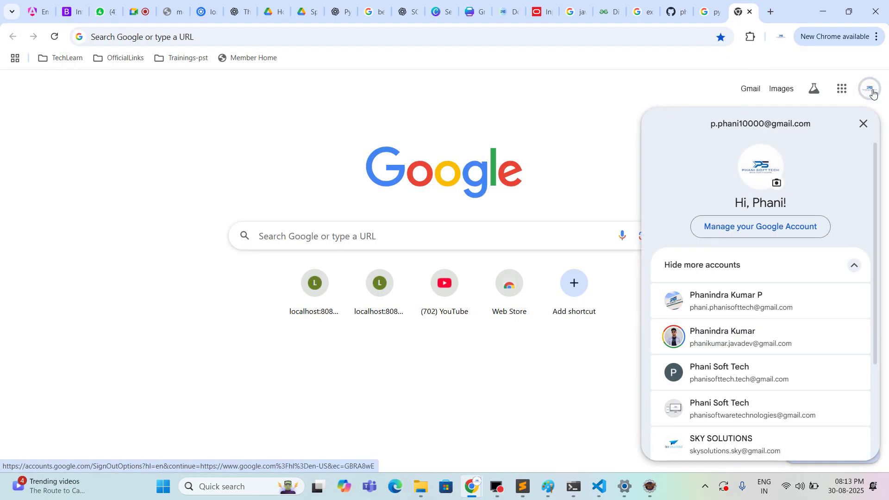
scroll(724, 361, down, 2)
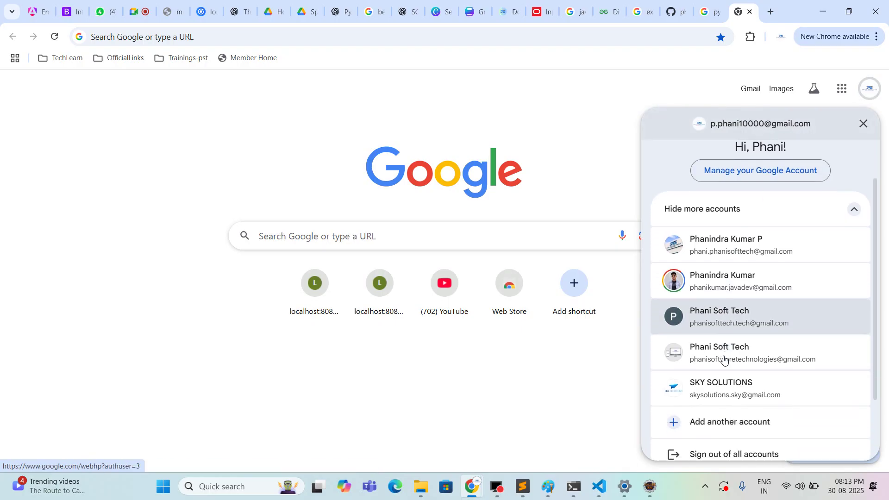
scroll(724, 360, down, 1)
scroll(724, 360, up, 2)
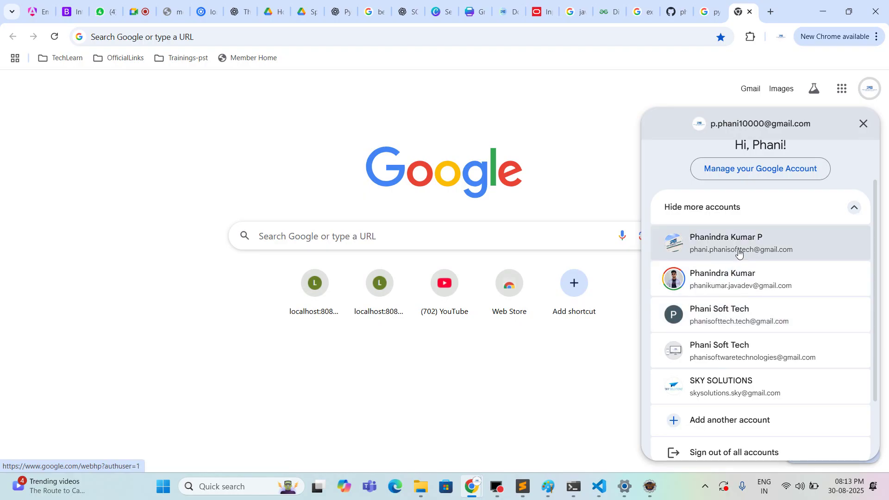
click(739, 253)
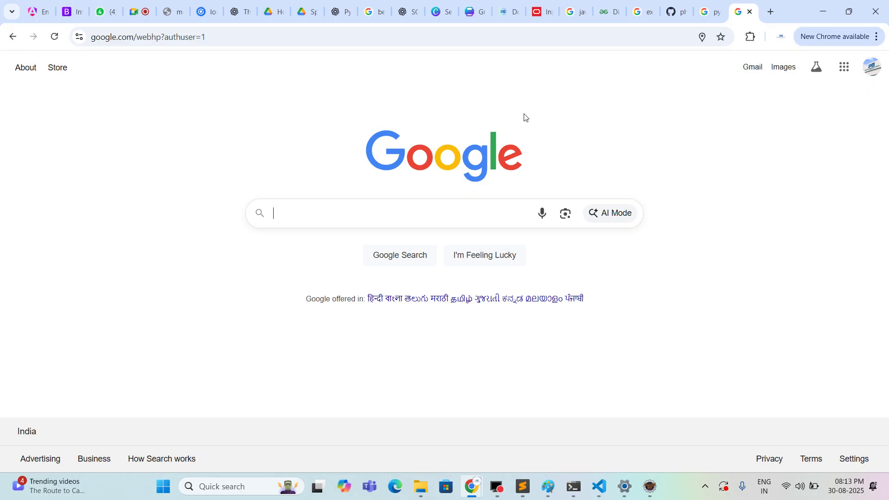
Search 'google cloud console' and open the Google Cloud free-trial page from the sponsored result
click(286, 41)
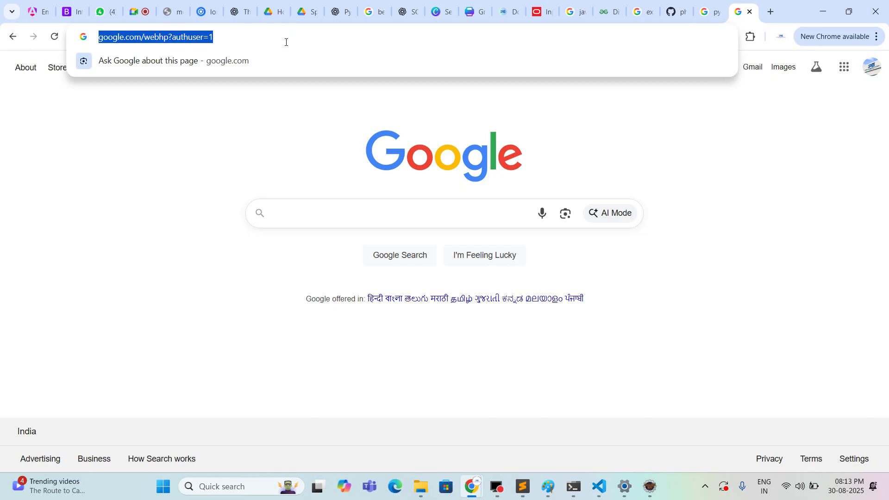
text(cloud.)
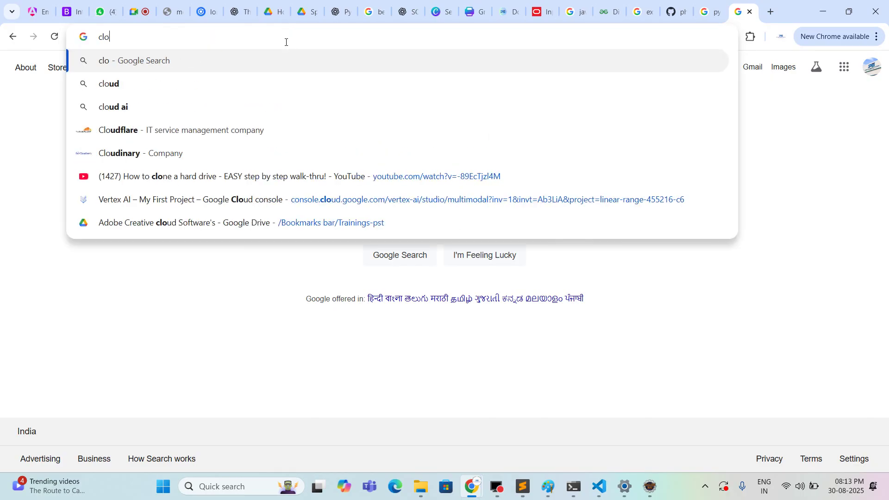
key(BackSpace)
key(BackSpace)
key(BackSpace)
key(BackSpace)
key(BackSpace)
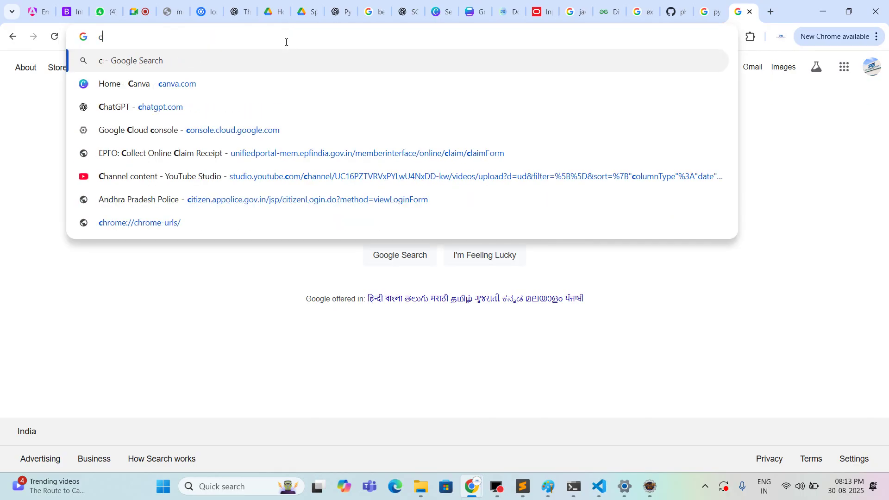
key(BackSpace)
text(google clou)
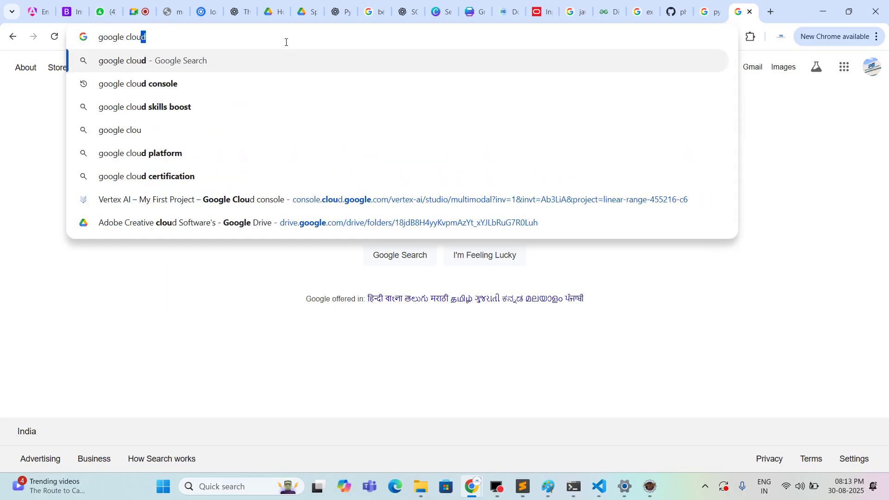
click(222, 83)
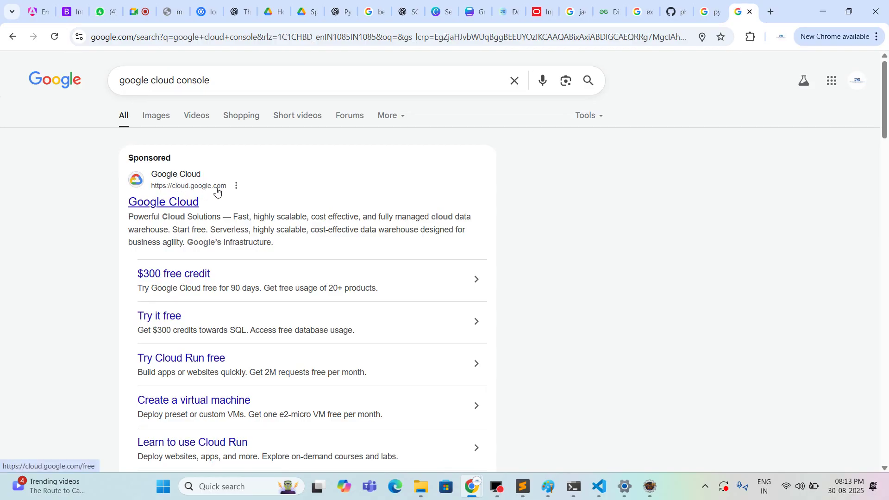
click(167, 193)
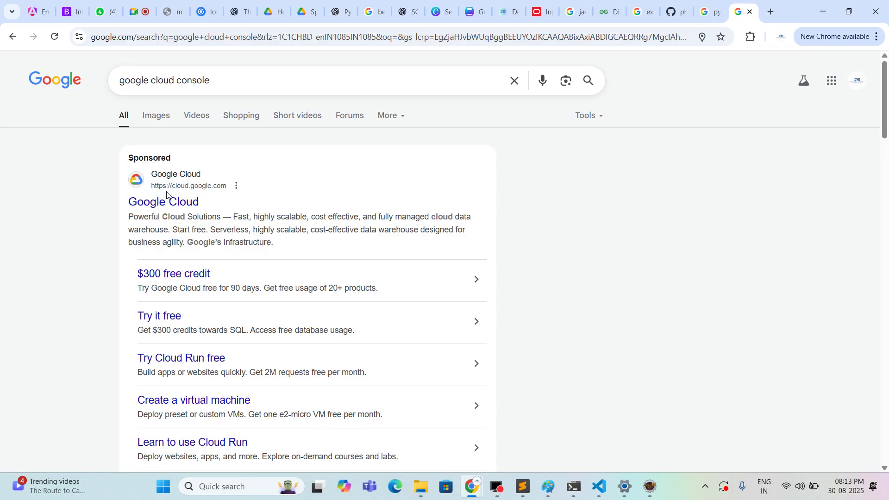
click(178, 204)
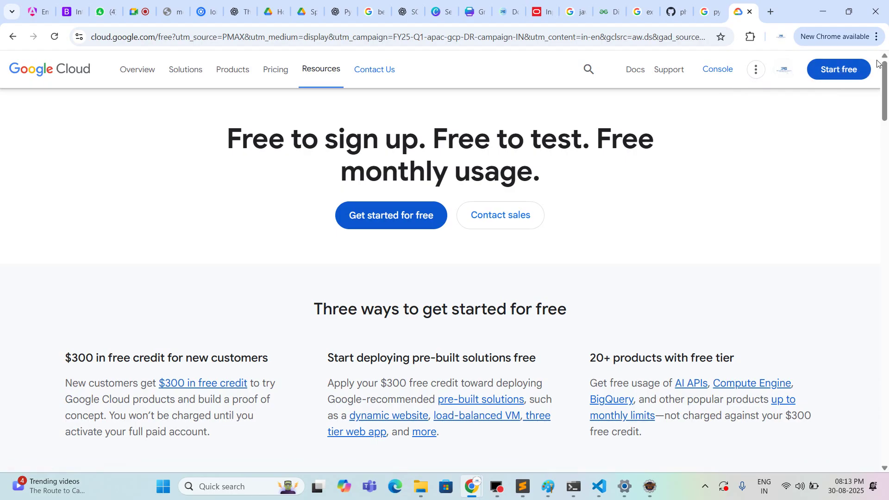
Start the Google Cloud free trial and switch the sign-up to another Google account
click(839, 71)
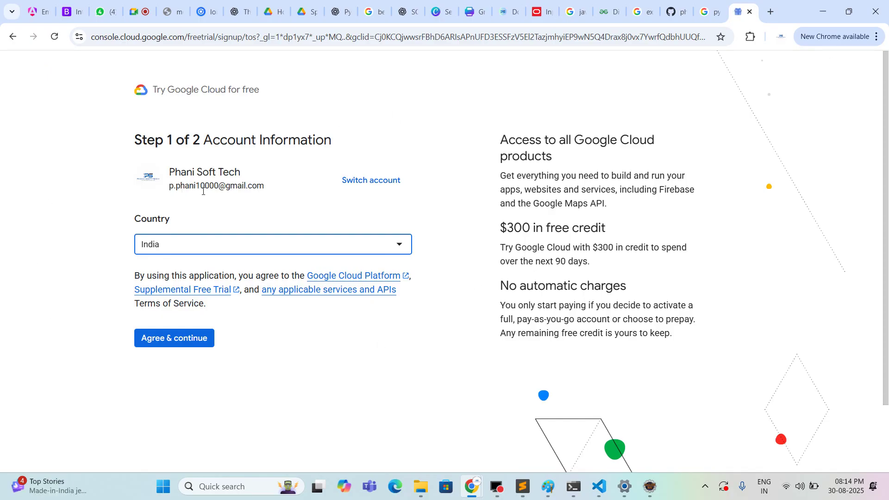
drag(272, 194, 169, 195)
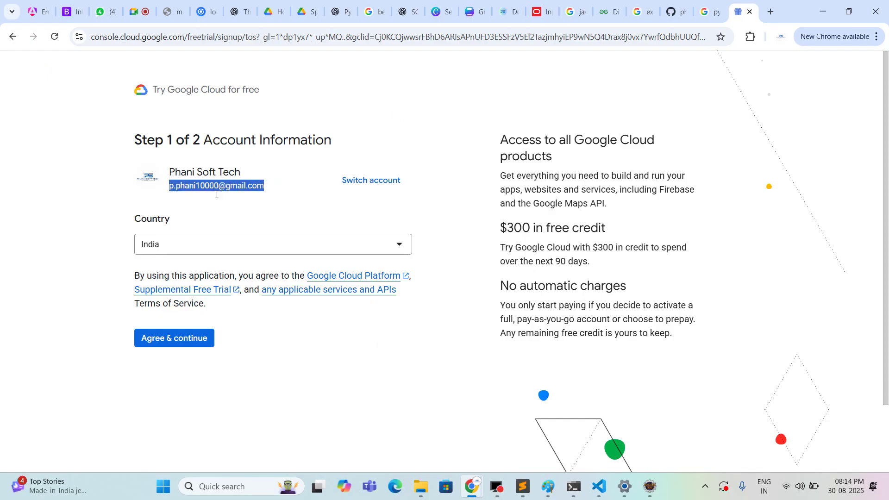
click(372, 185)
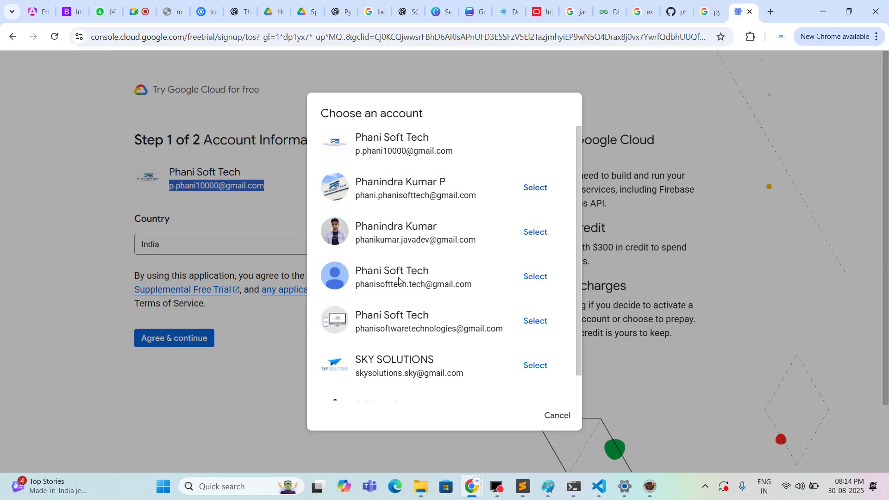
click(537, 277)
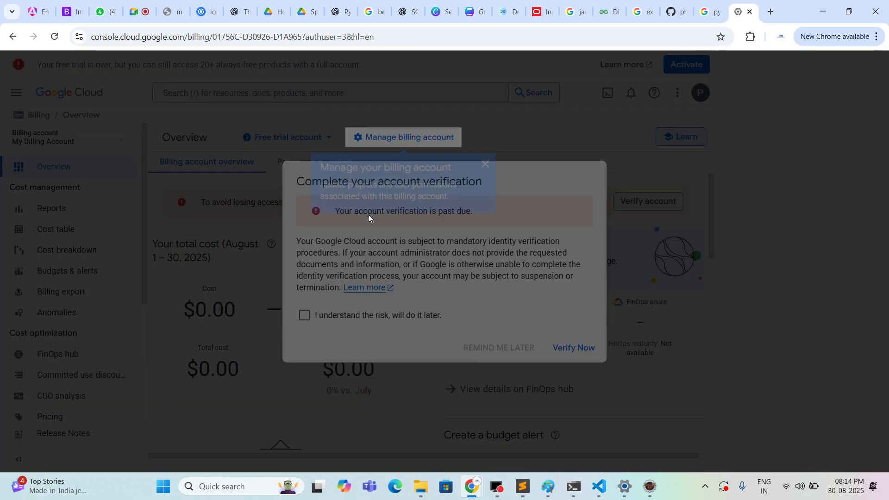
Dismiss the billing tip, start Verify Now, and choose Remind me later for 2-step verification
click(485, 165)
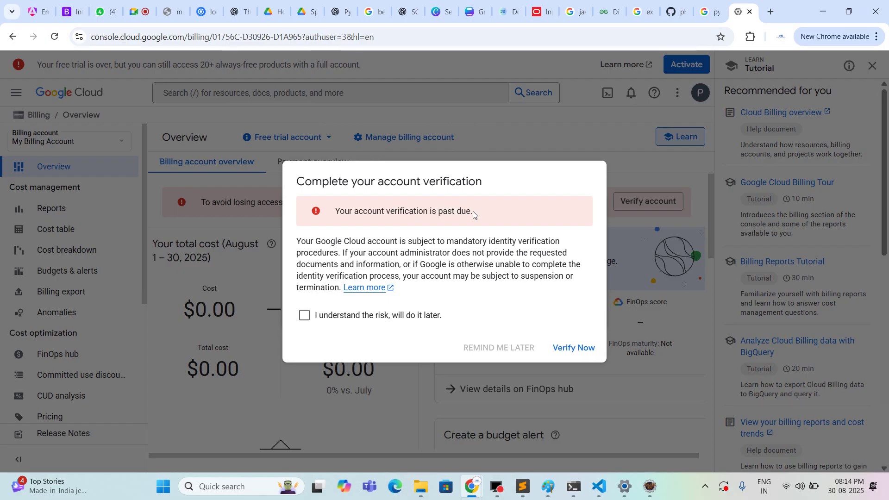
drag(473, 211, 417, 213)
drag(311, 207, 309, 207)
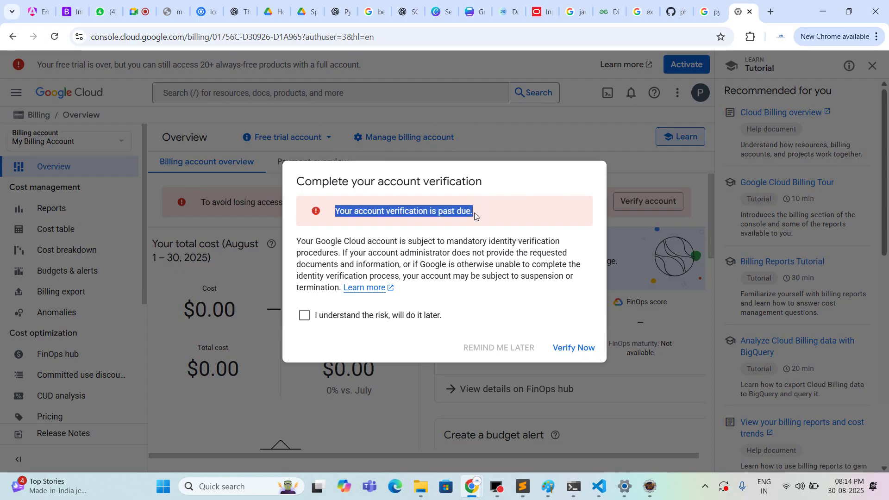
click(567, 346)
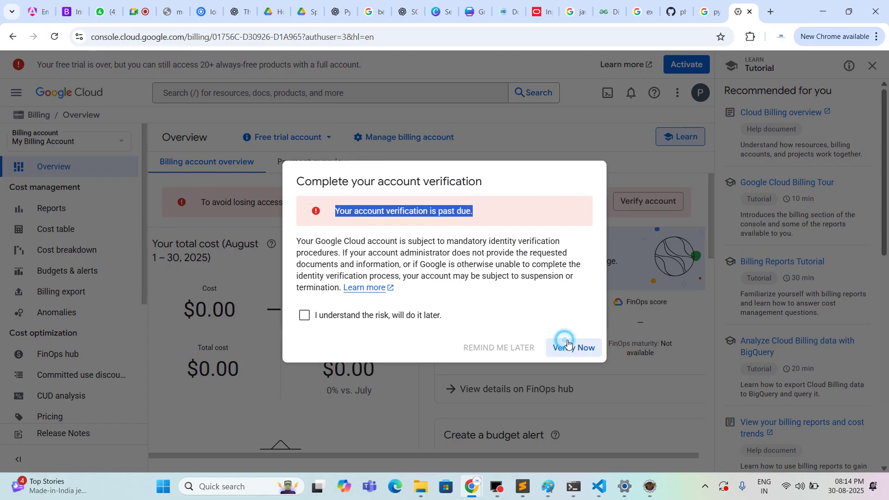
click(491, 314)
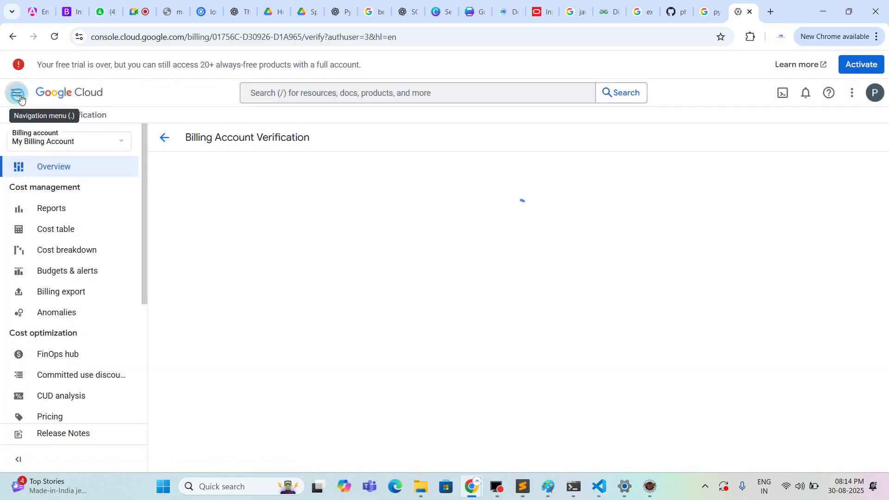
click(18, 91)
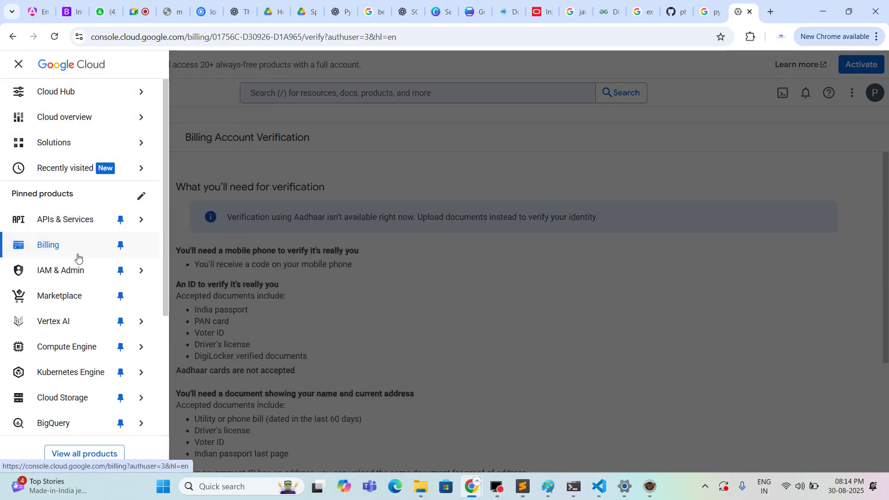
Switch the console to another signed-in account and agree to the Google Cloud Terms of Service
click(390, 299)
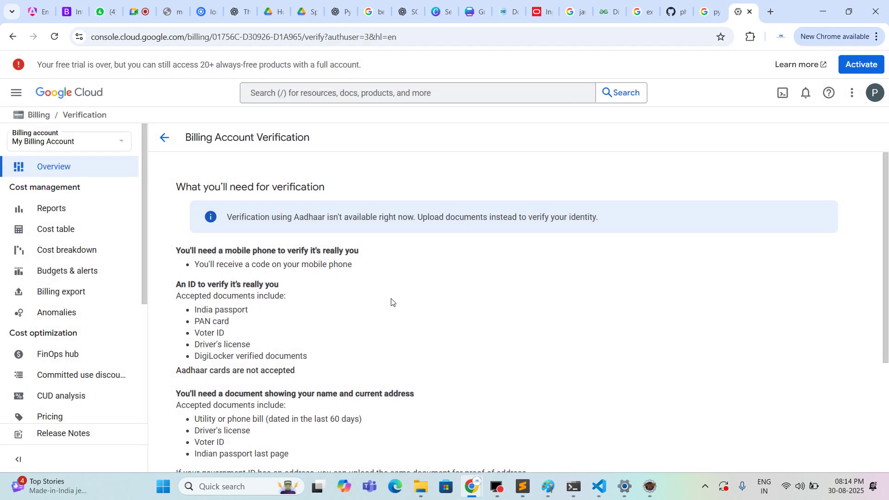
click(873, 96)
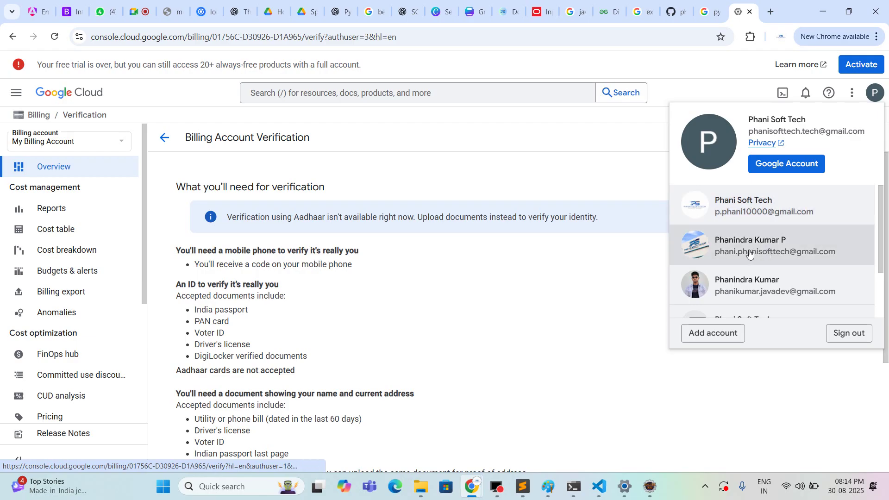
scroll(829, 300, down, 2)
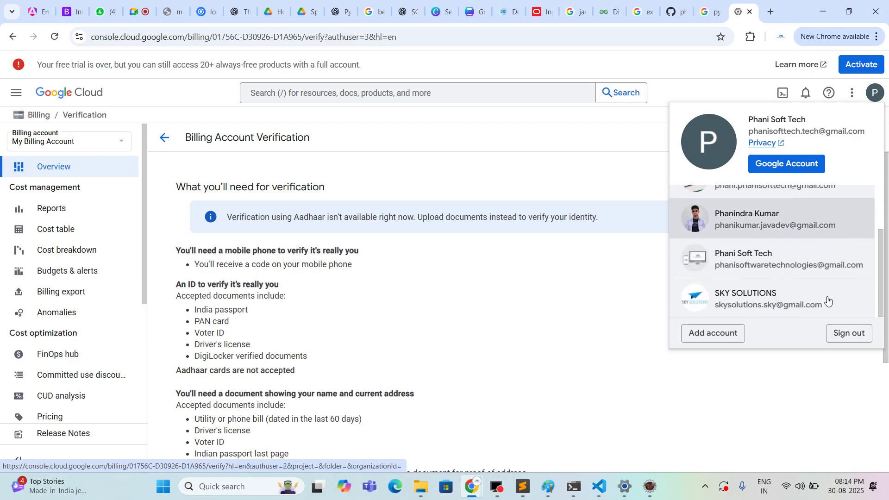
click(806, 261)
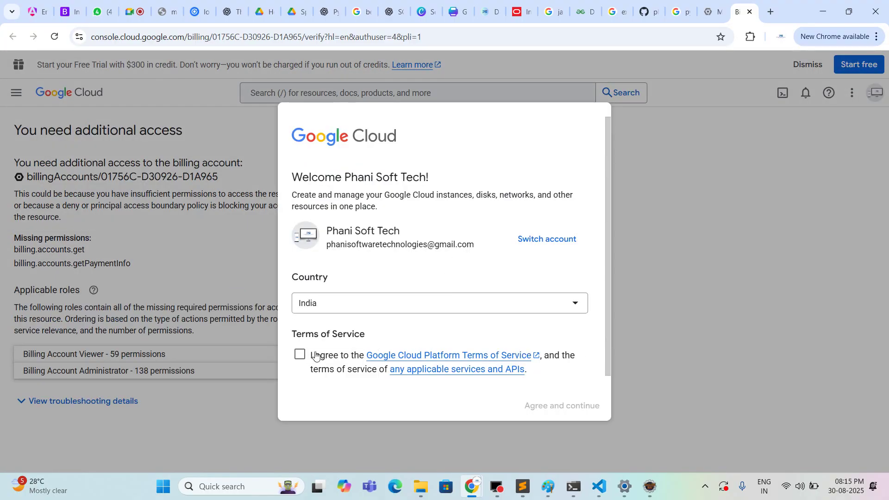
click(299, 354)
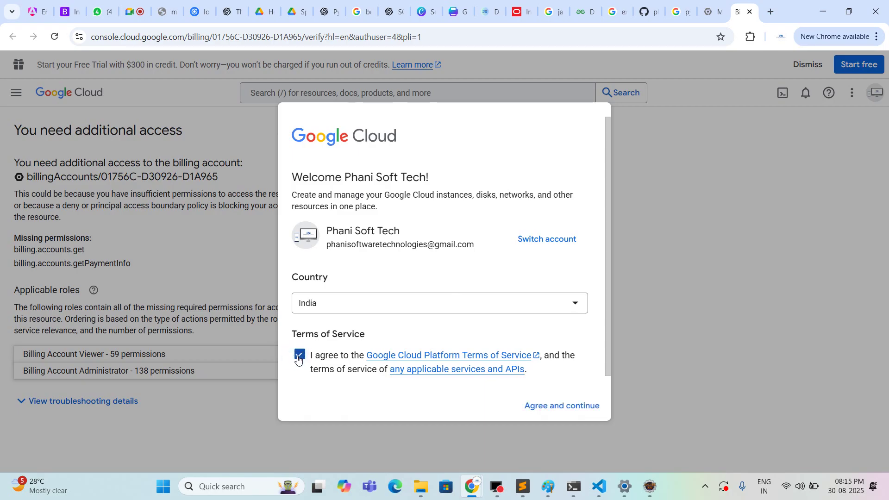
click(569, 406)
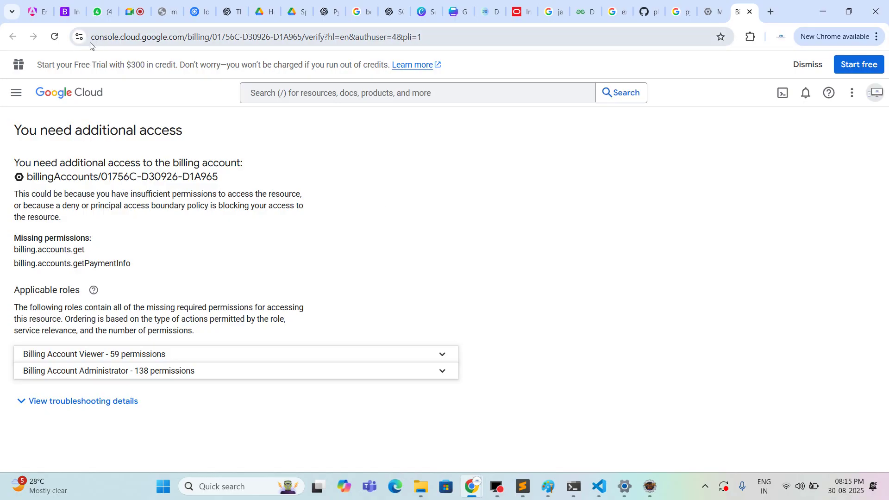
click(857, 65)
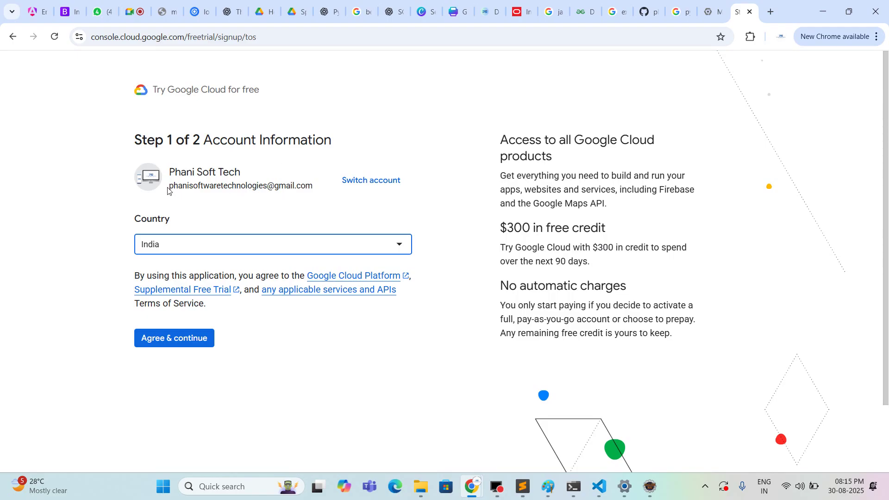
drag(168, 187, 317, 193)
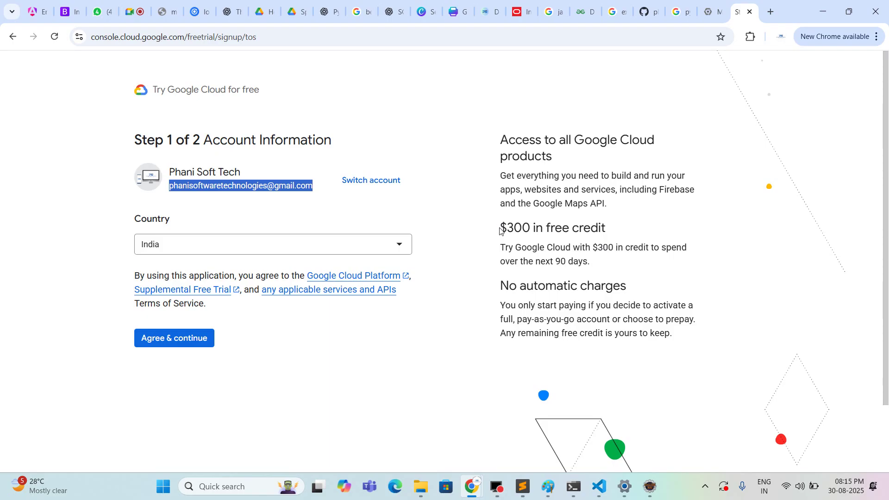
drag(499, 227, 611, 223)
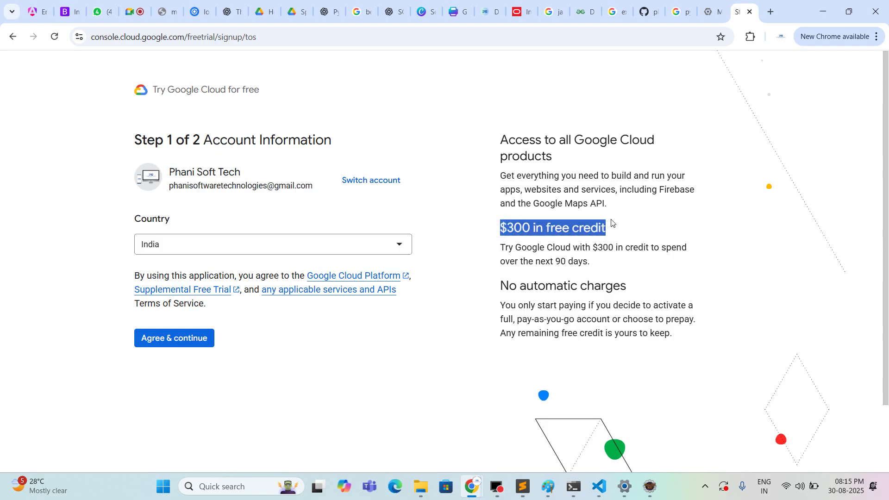
drag(562, 269, 613, 274)
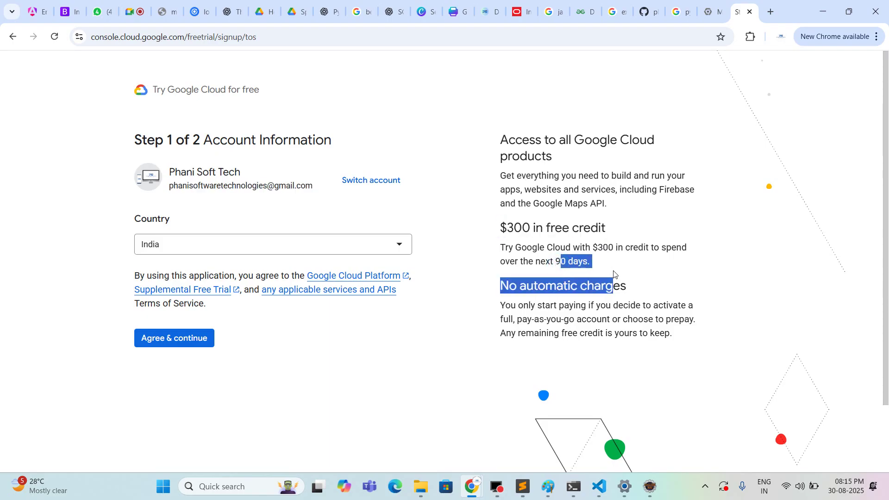
click(620, 265)
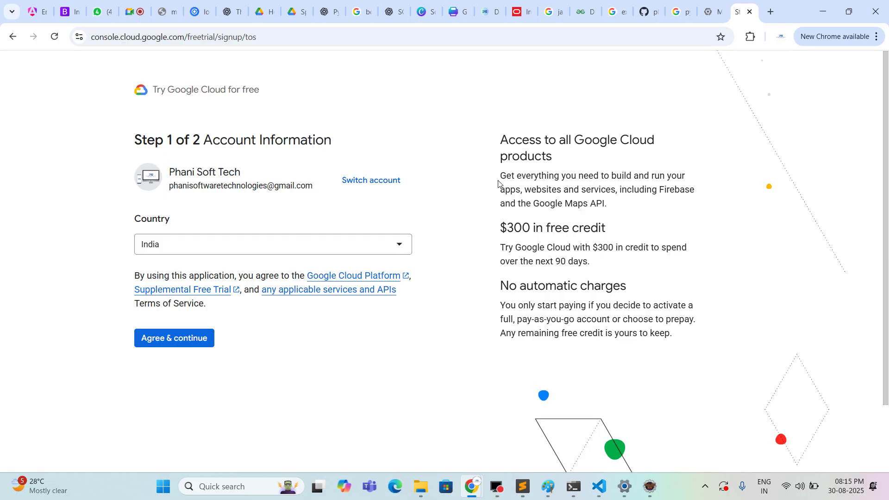
drag(499, 178, 634, 228)
drag(495, 286, 646, 289)
Review the $300 free-credit and no-automatic-charges terms, keep India, and agree to continue
click(655, 295)
drag(494, 287, 643, 291)
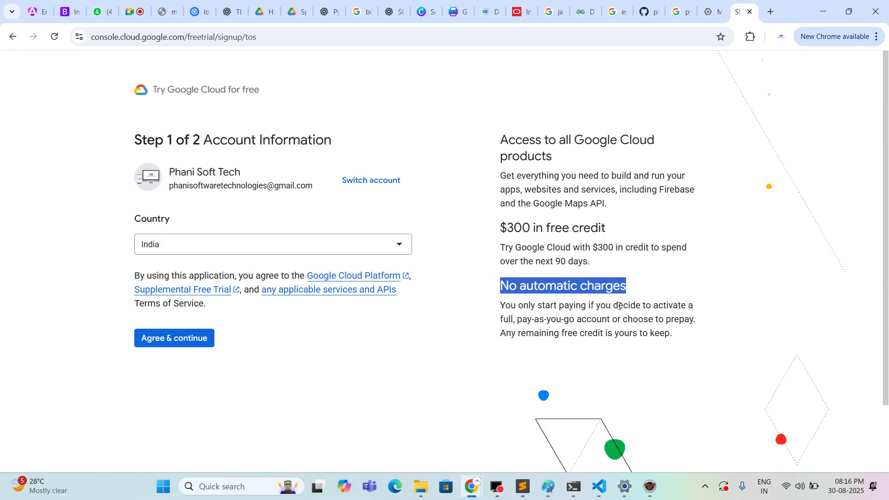
drag(500, 319, 517, 320)
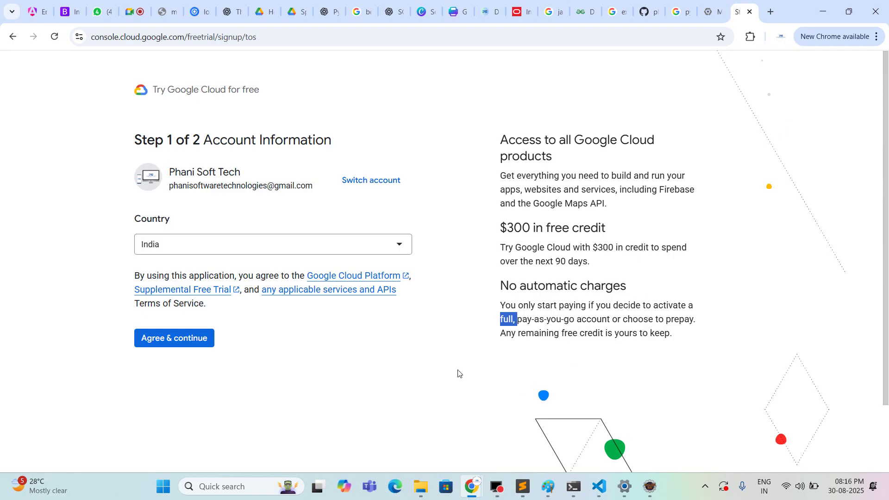
drag(532, 230, 479, 230)
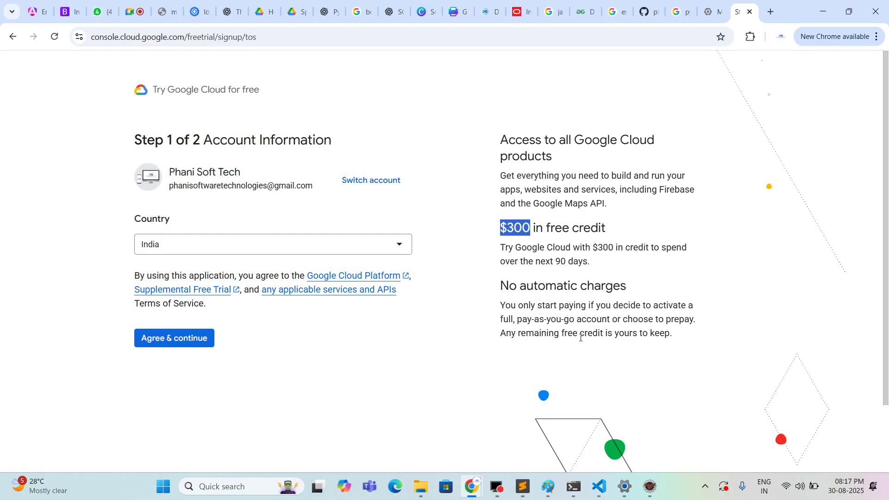
drag(506, 334, 685, 348)
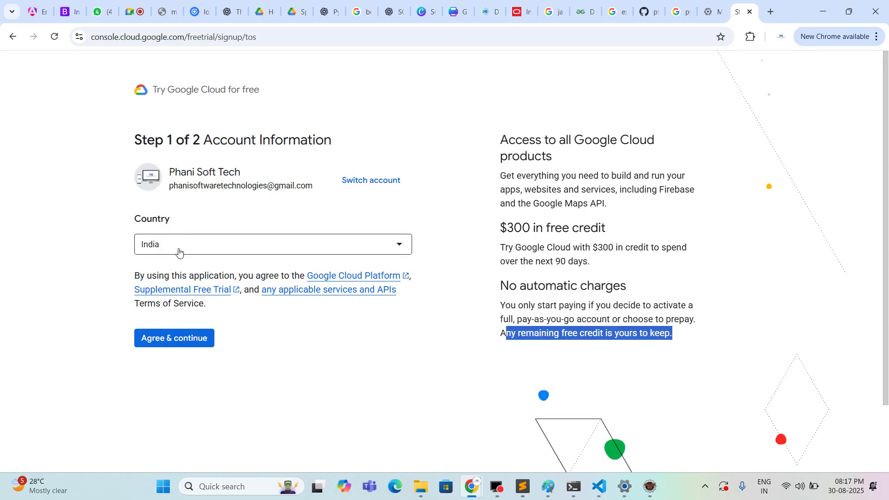
click(179, 339)
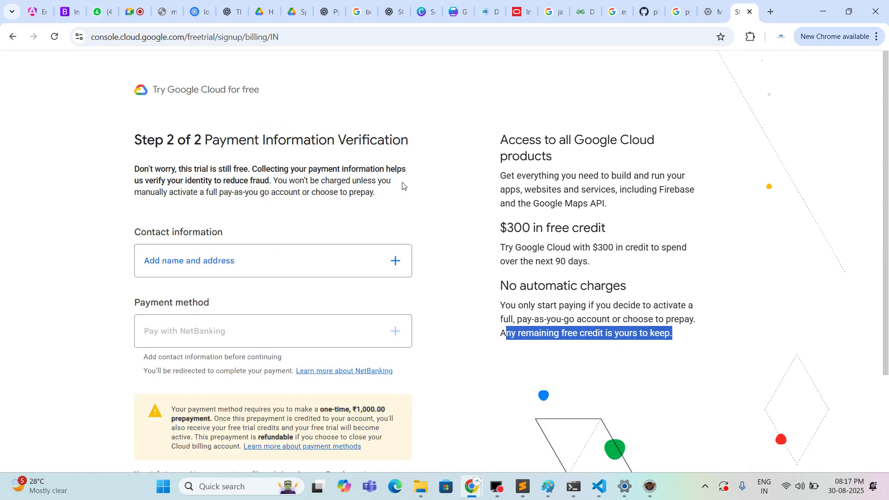
Open the contact information form, set Profile type to Individual, and focus the Legal name field
scroll(305, 190, down, 3)
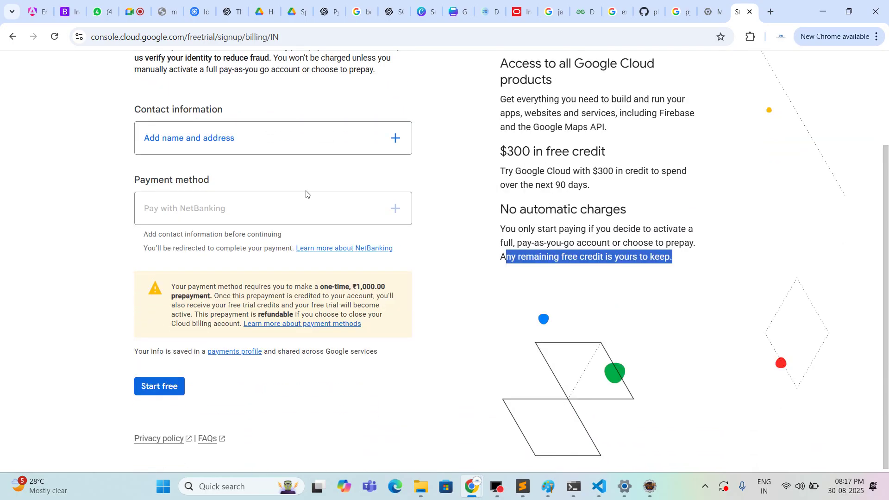
scroll(305, 193, up, 3)
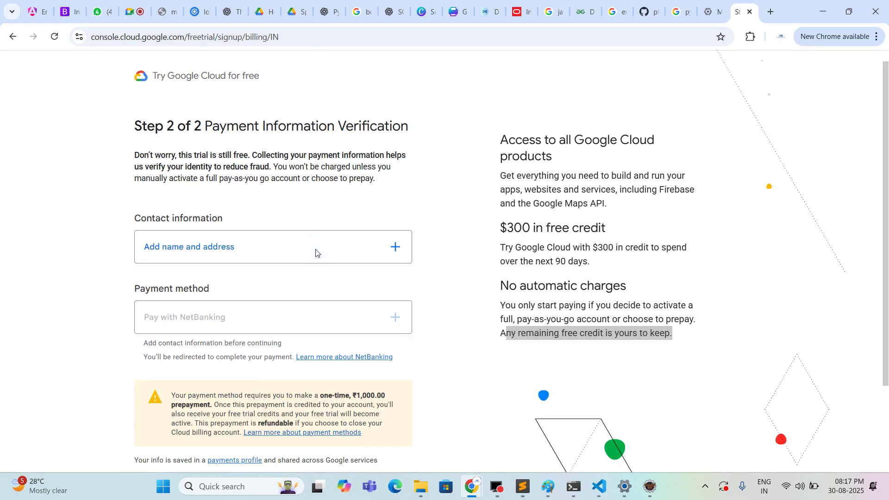
click(316, 252)
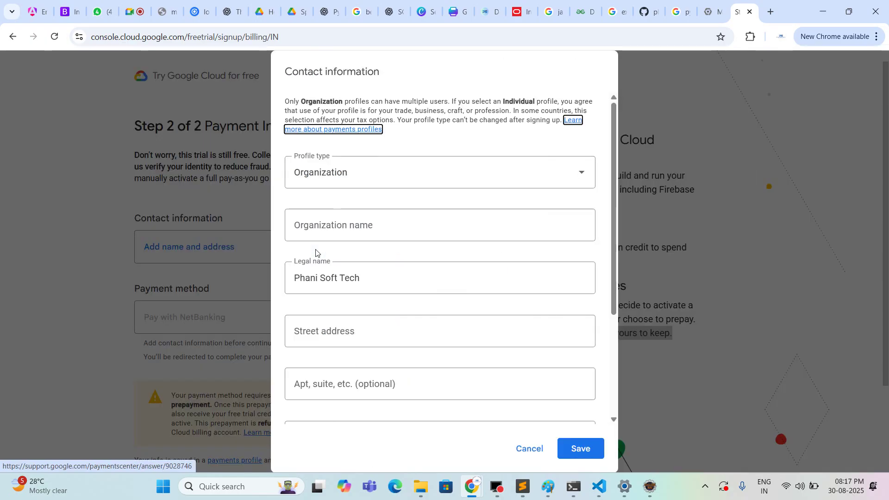
click(397, 174)
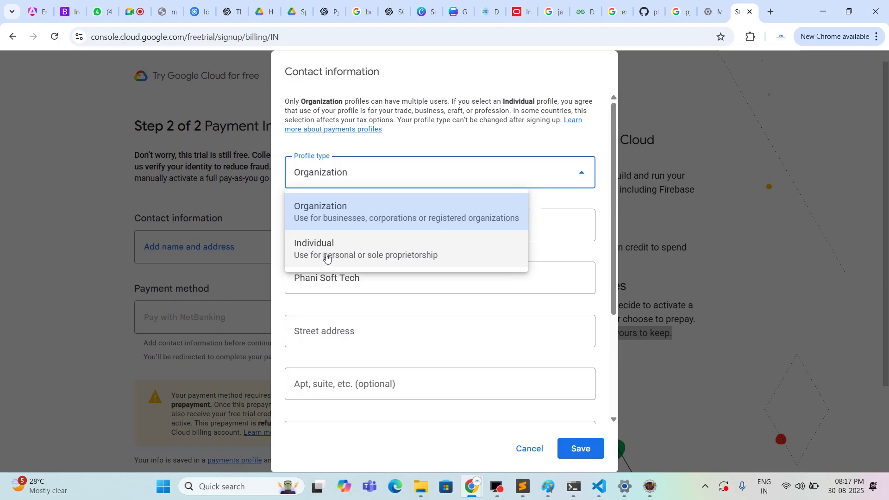
click(330, 253)
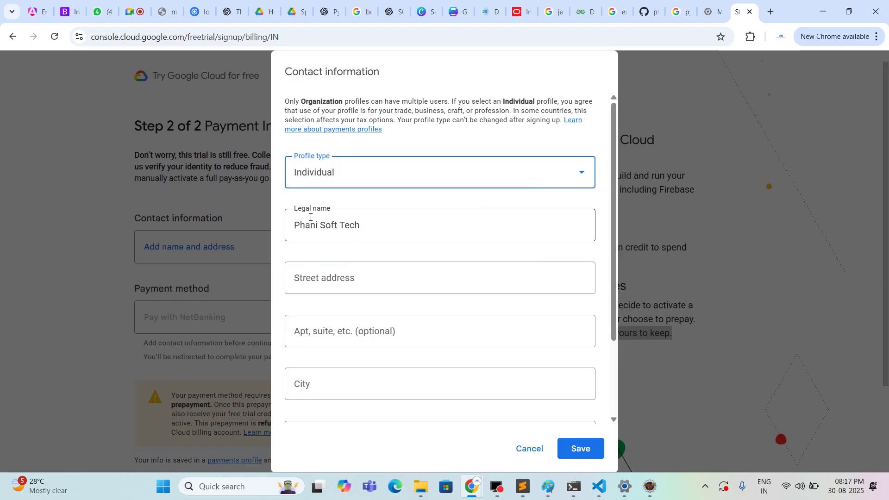
click(377, 224)
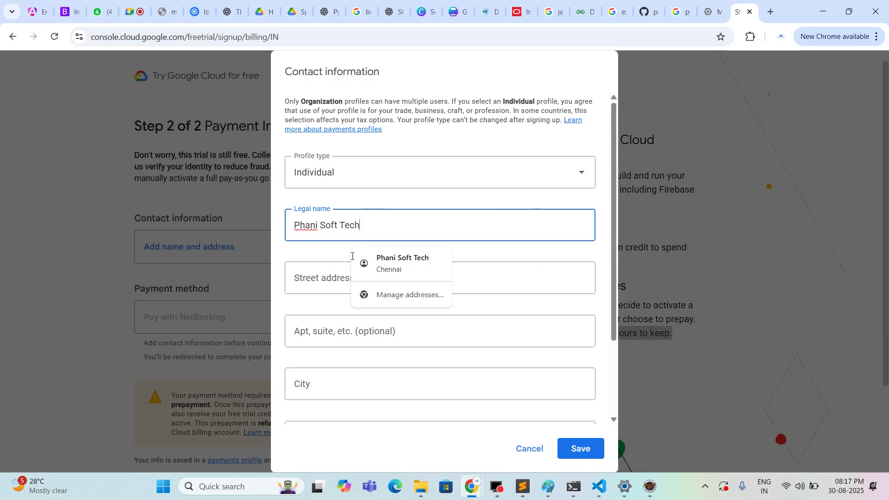
Replace the overly long autofilled street address with the contact's street address
click(344, 281)
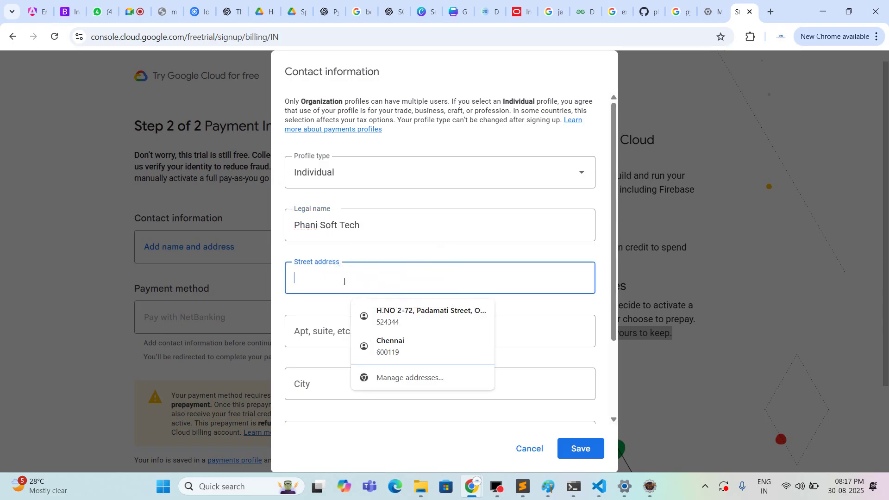
click(392, 319)
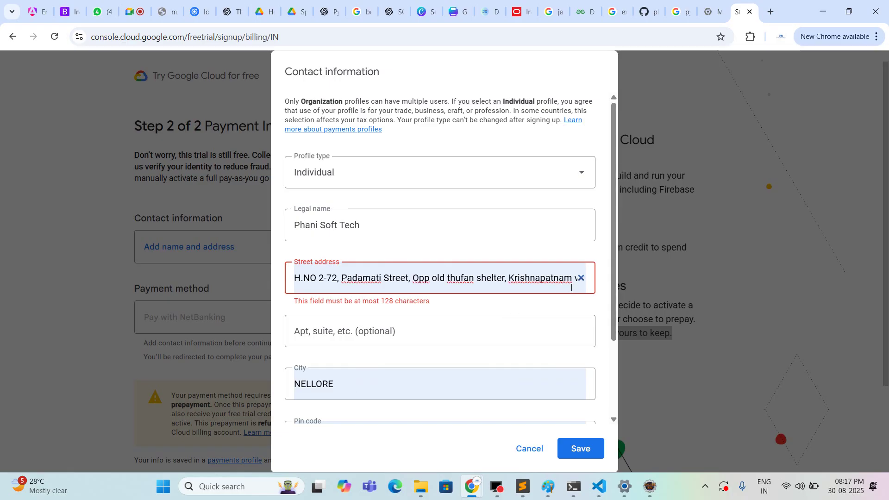
click(580, 278)
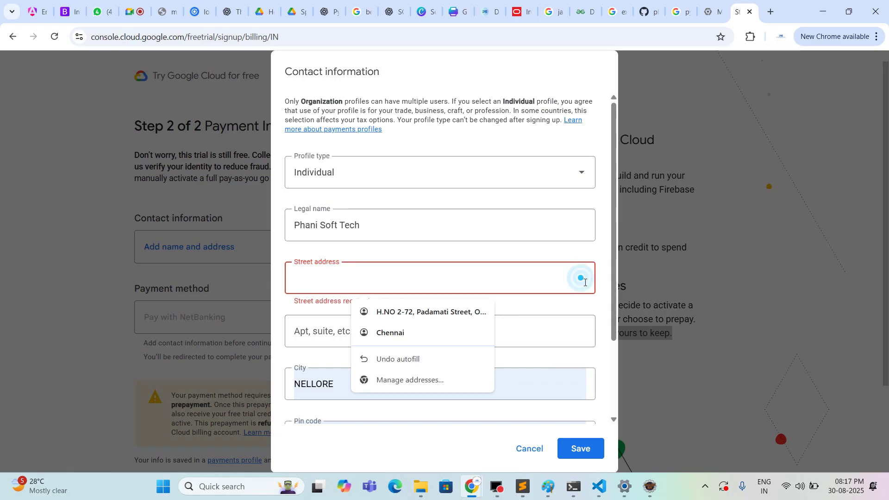
click(352, 284)
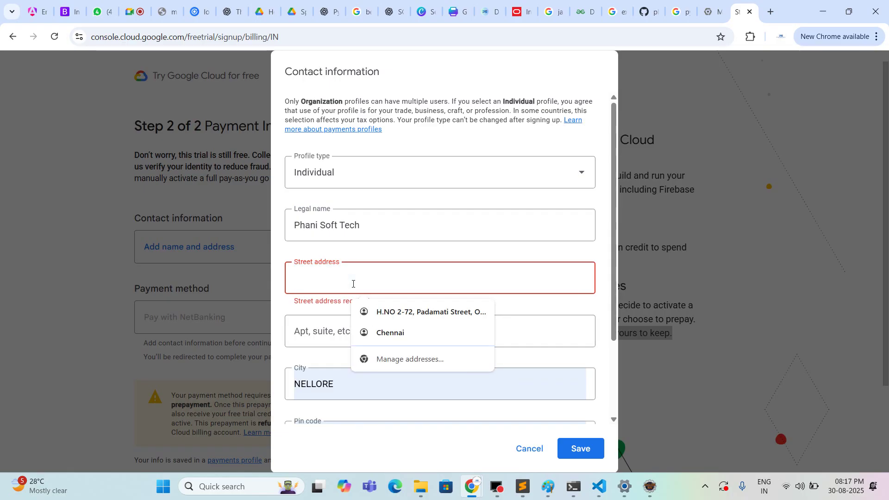
text(M)
key(BackSpace)
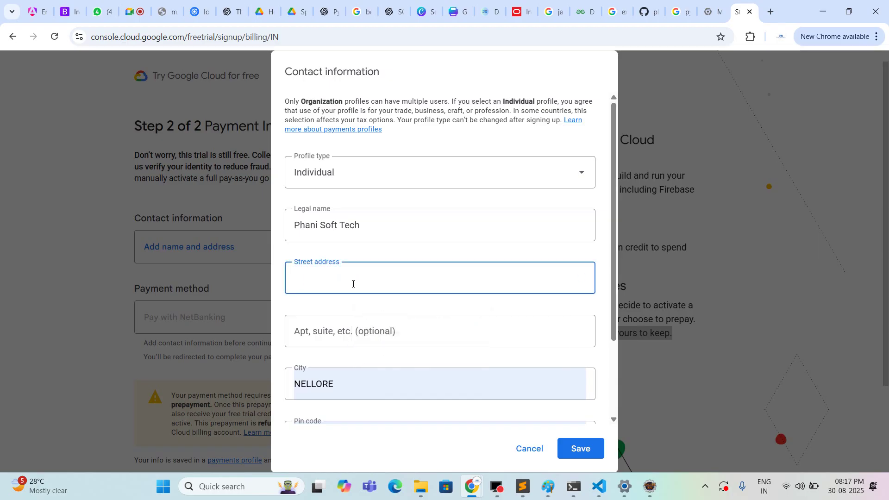
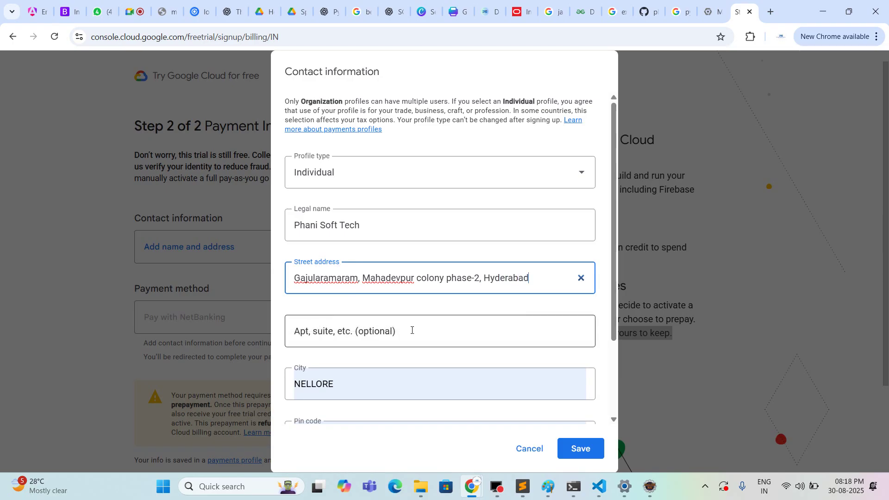
Enter the contact's city and pin code, choose their state, and save the contact details
scroll(417, 329, down, 3)
click(334, 285)
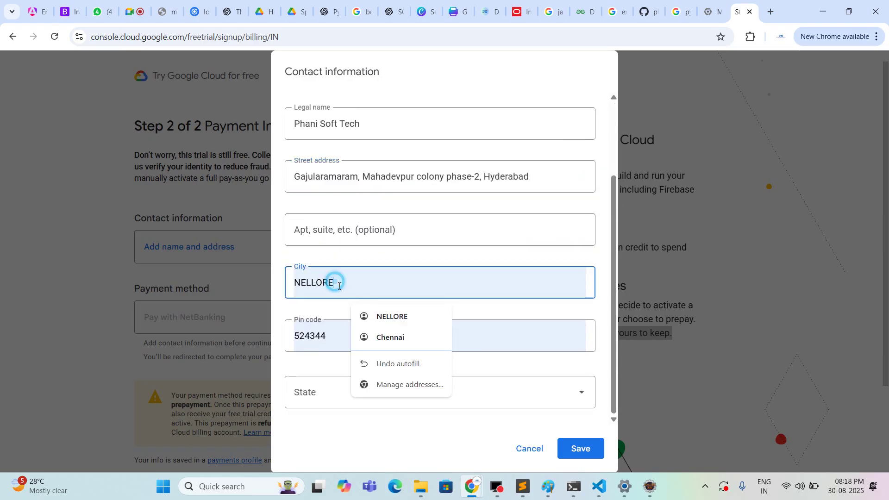
key(BackSpace)
key(BackSpace)
key(BackSpace)
key(BackSpace)
key(BackSpace)
key(BackSpace)
key(BackSpace)
text(Hyderabad)
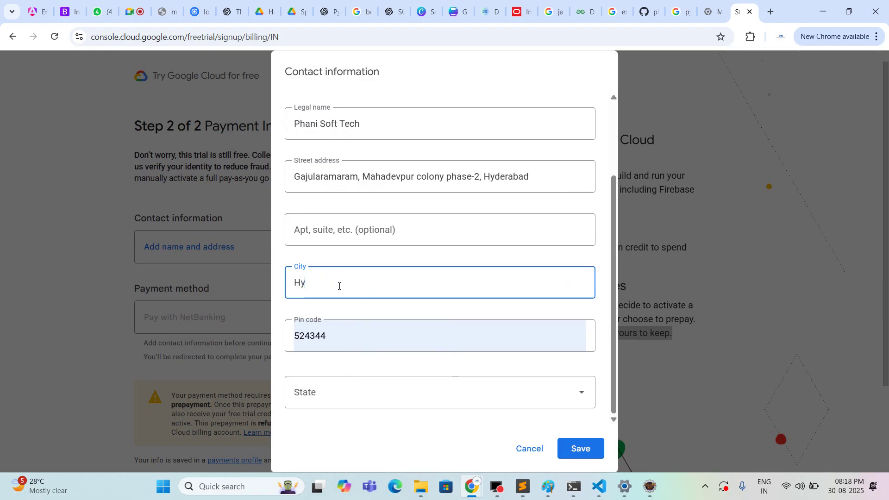
click(344, 337)
key(BackSpace)
key(BackSpace)
key(BackSpace)
key(BackSpace)
key(BackSpace)
key(BackSpace)
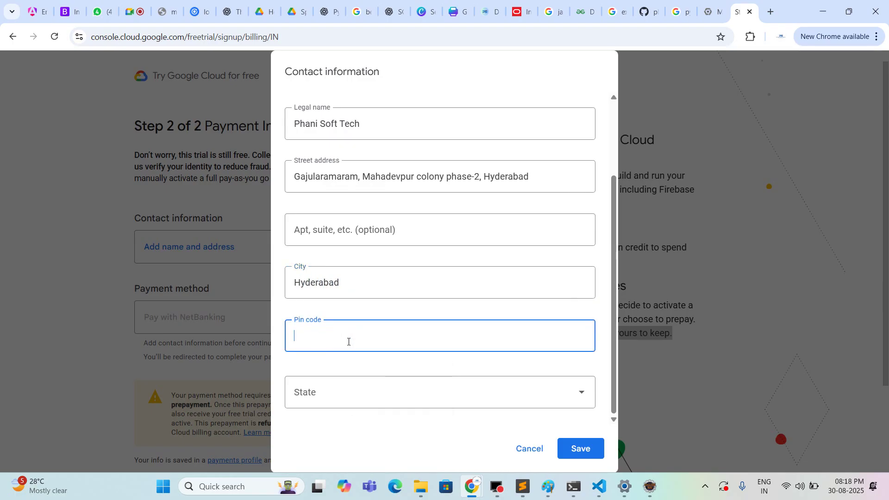
text(500055)
click(395, 393)
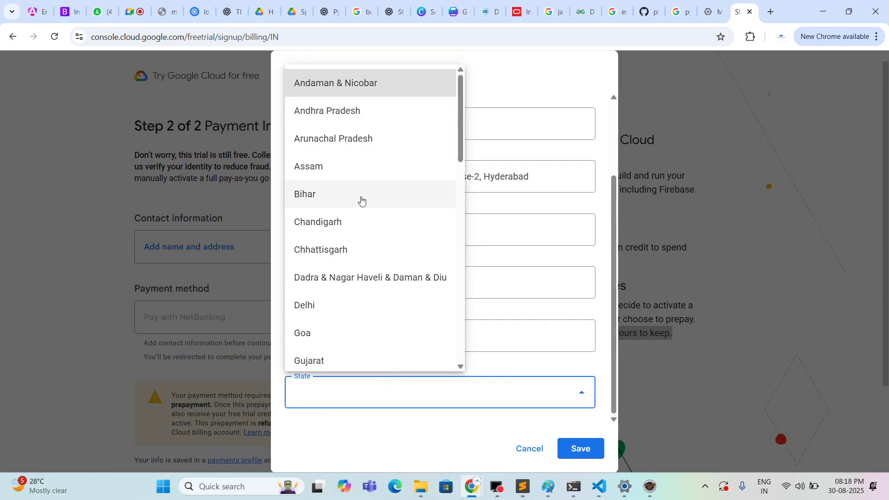
scroll(361, 200, down, 11)
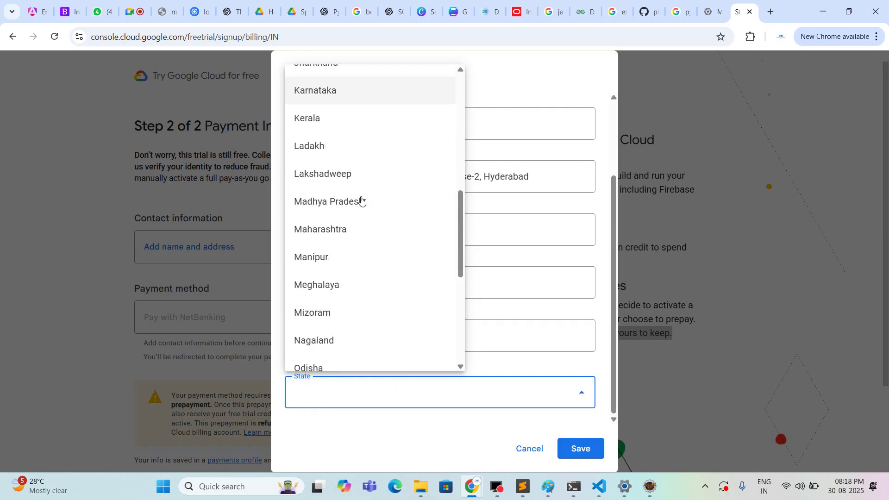
scroll(361, 200, down, 4)
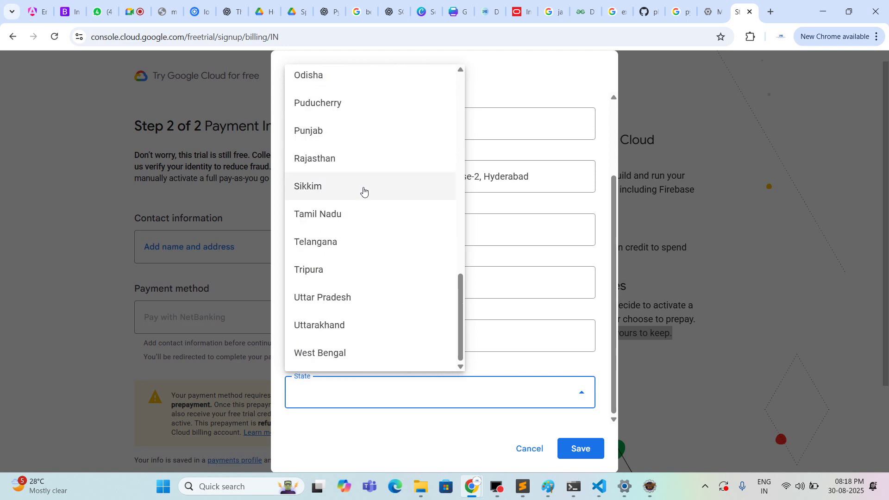
click(316, 242)
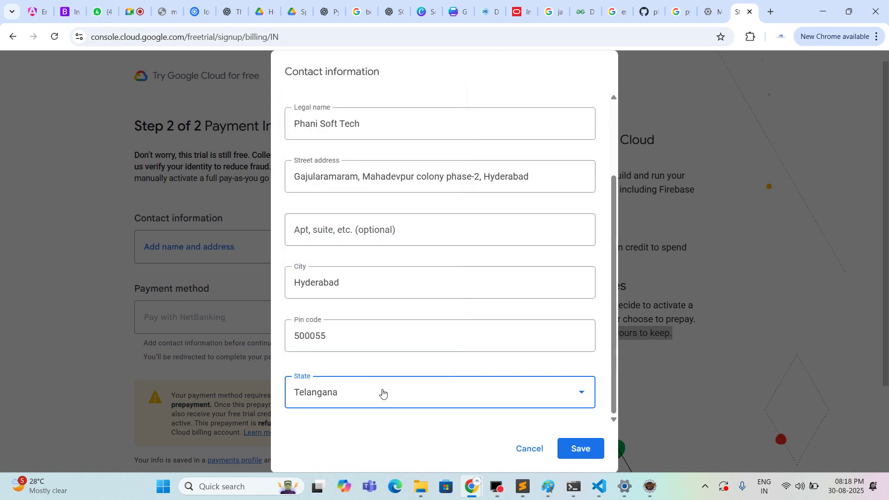
click(584, 447)
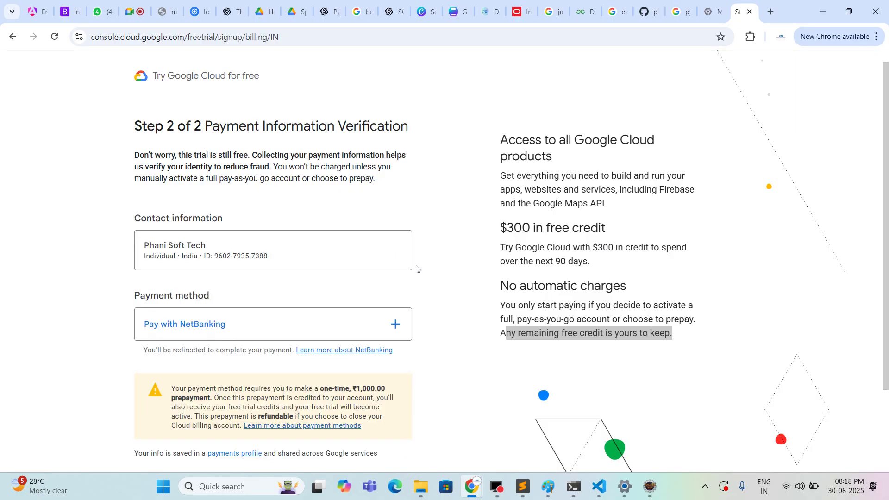
scroll(228, 283, down, 3)
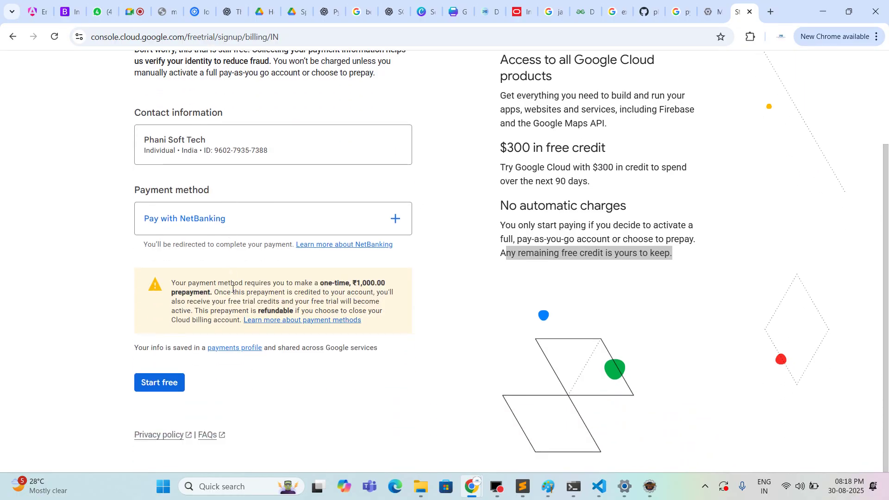
click(388, 221)
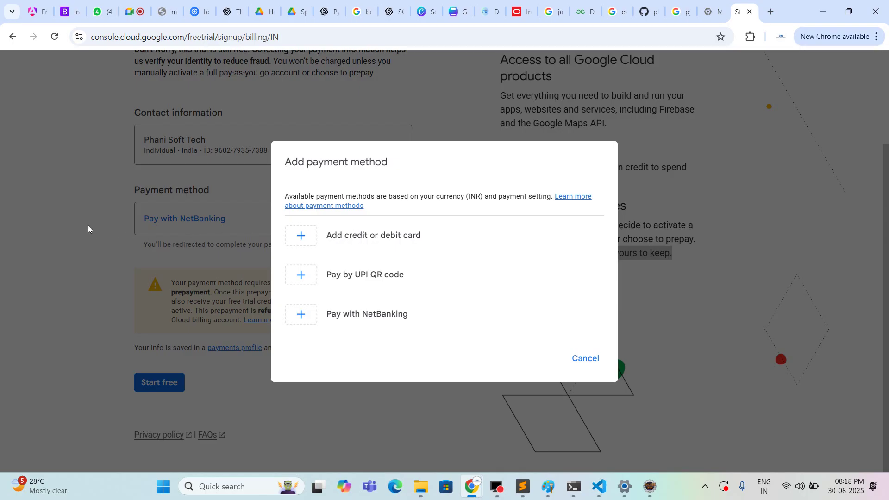
click(585, 360)
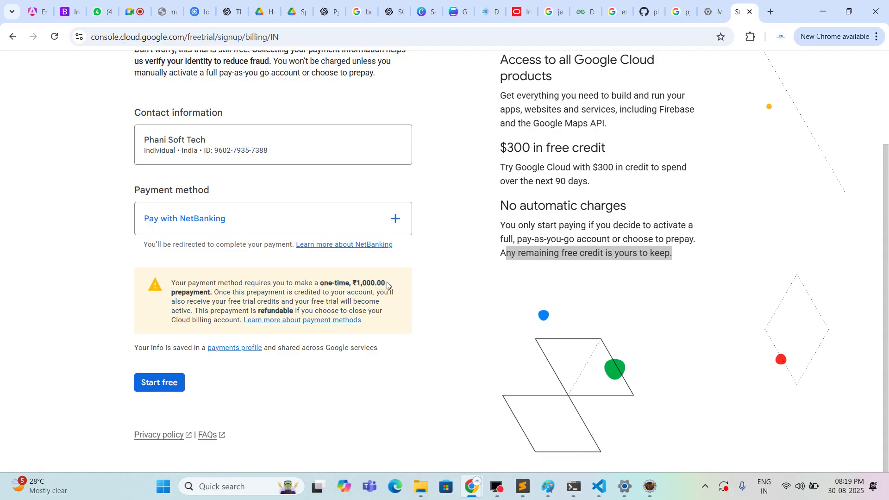
drag(386, 283, 360, 288)
drag(175, 292, 216, 297)
drag(393, 293, 297, 292)
double_click(172, 301)
drag(215, 308, 286, 309)
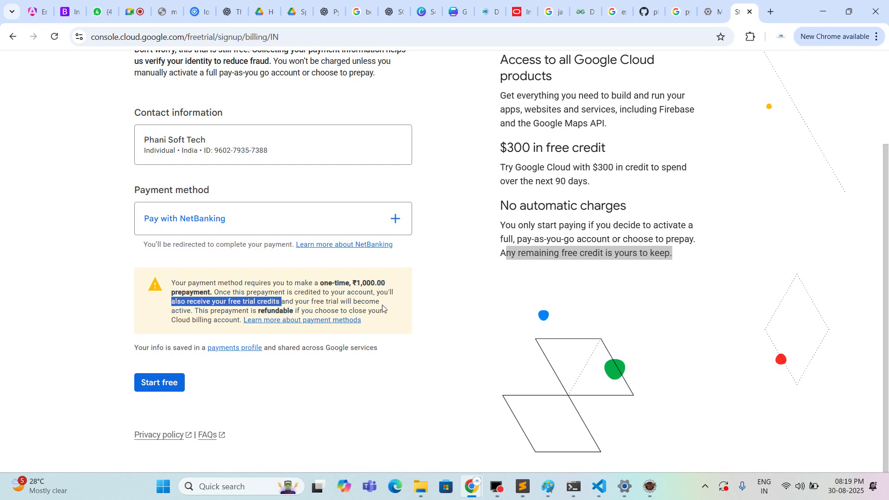
drag(381, 302, 258, 300)
drag(198, 312, 266, 315)
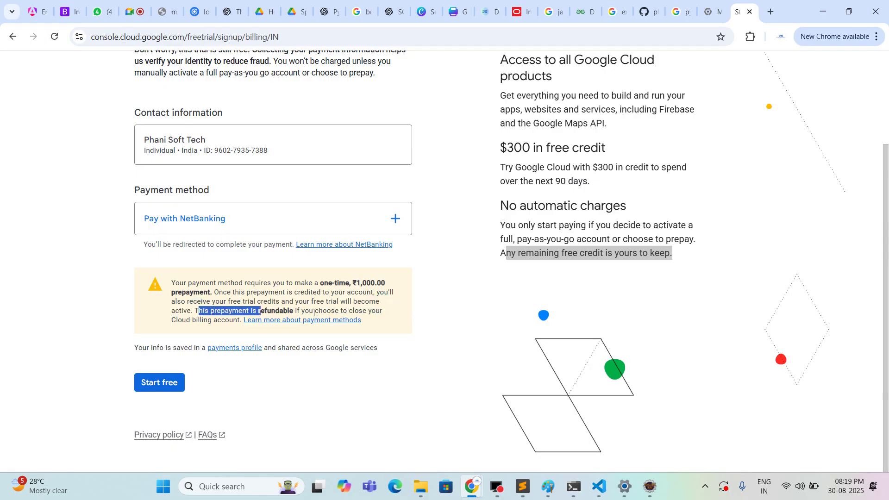
double_click(375, 286)
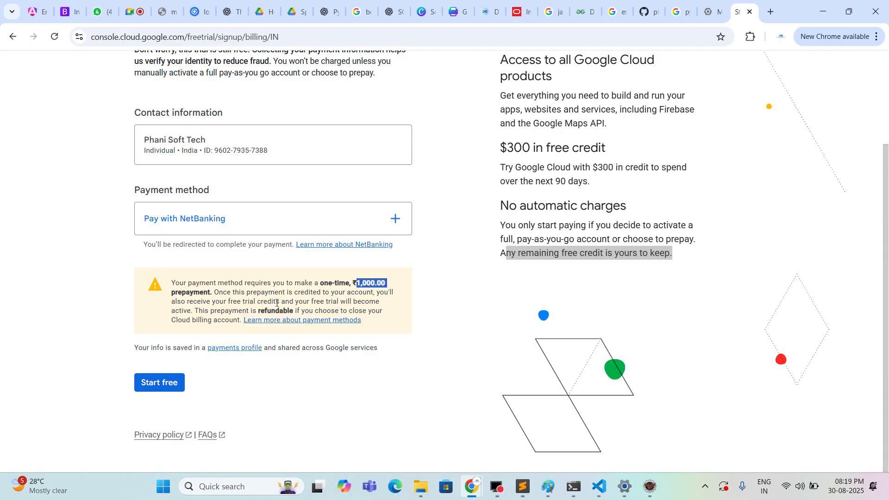
drag(277, 303, 310, 303)
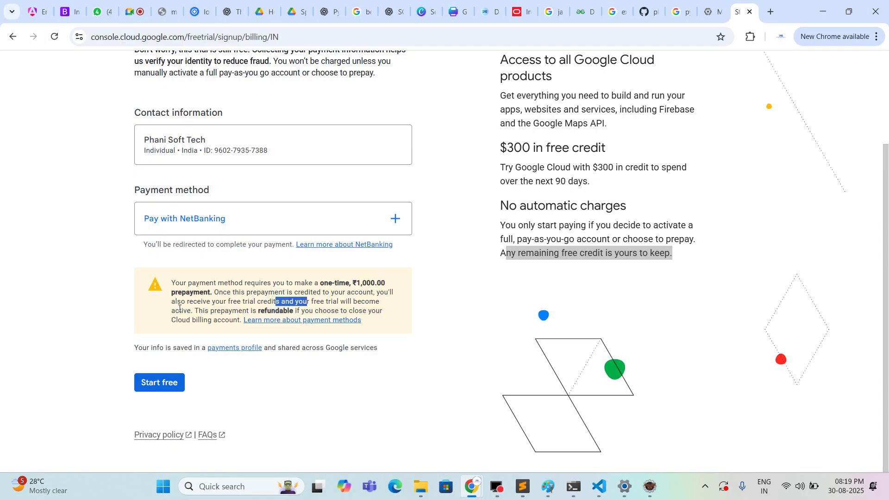
drag(171, 311, 198, 311)
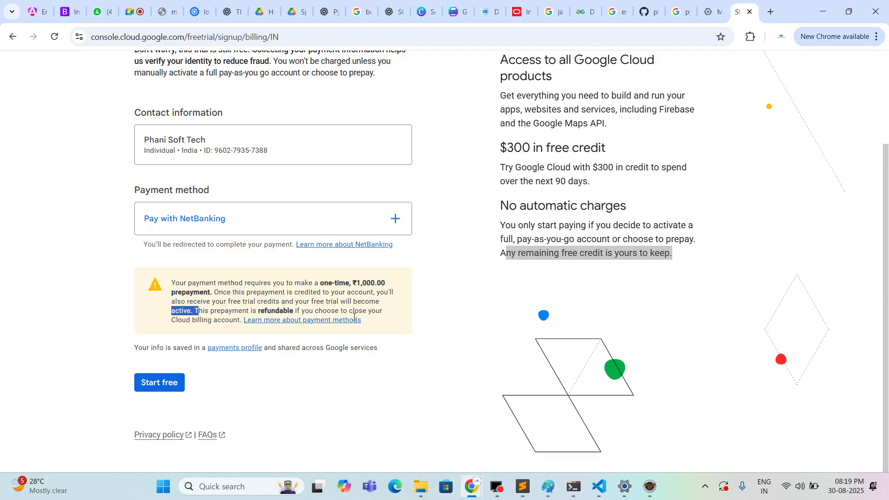
drag(172, 321, 239, 318)
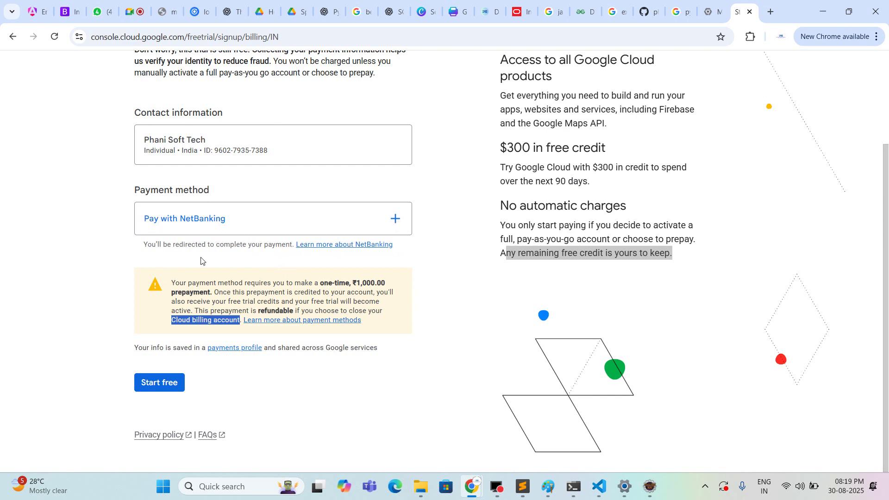
Add a new credit or debit card as the payment method
click(396, 219)
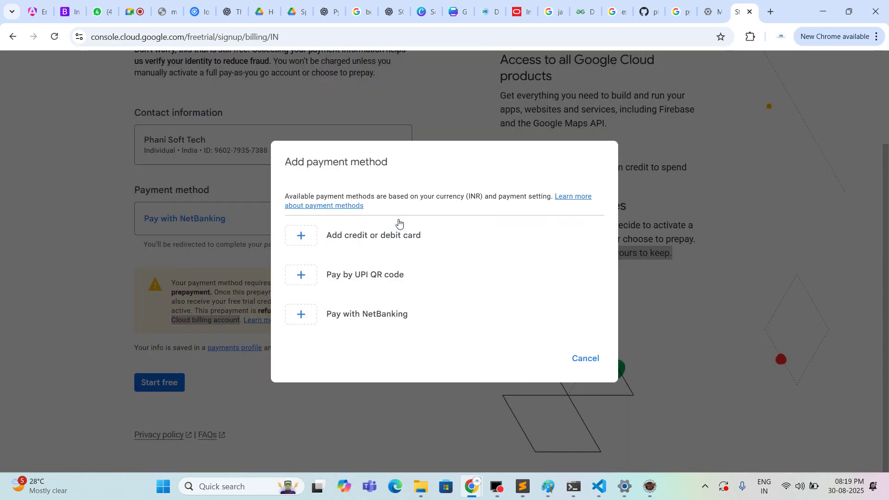
click(330, 236)
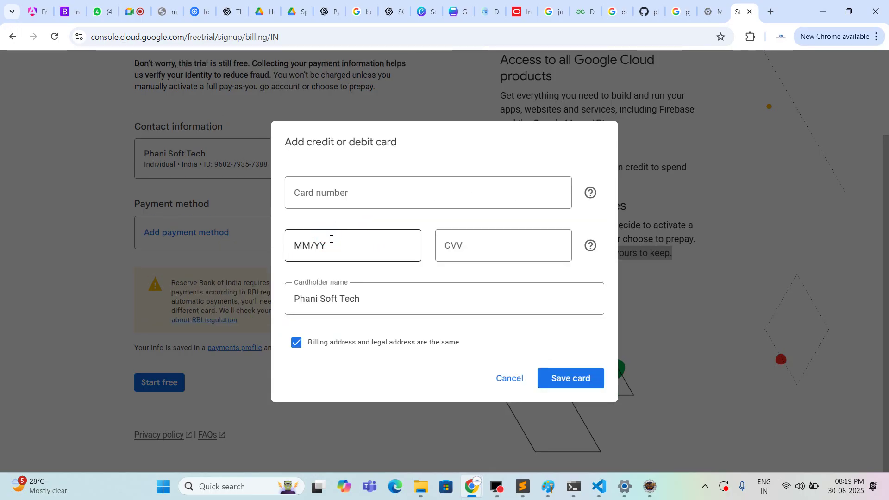
click(361, 200)
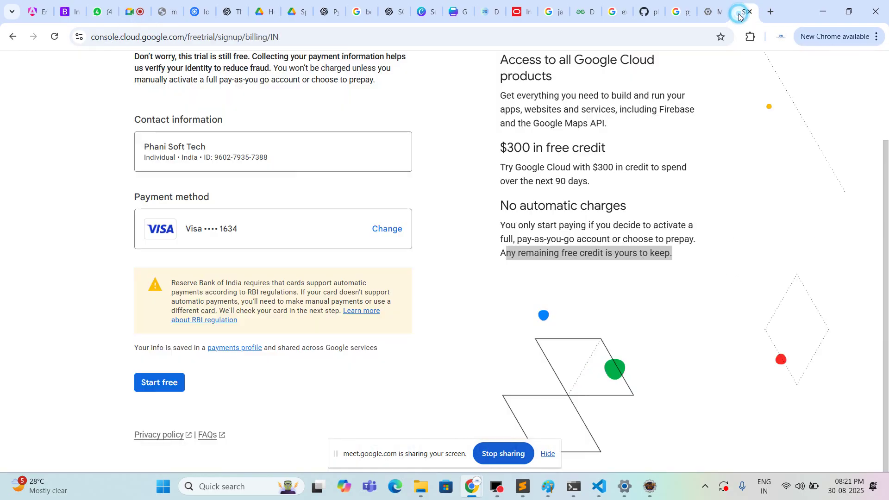
click(743, 12)
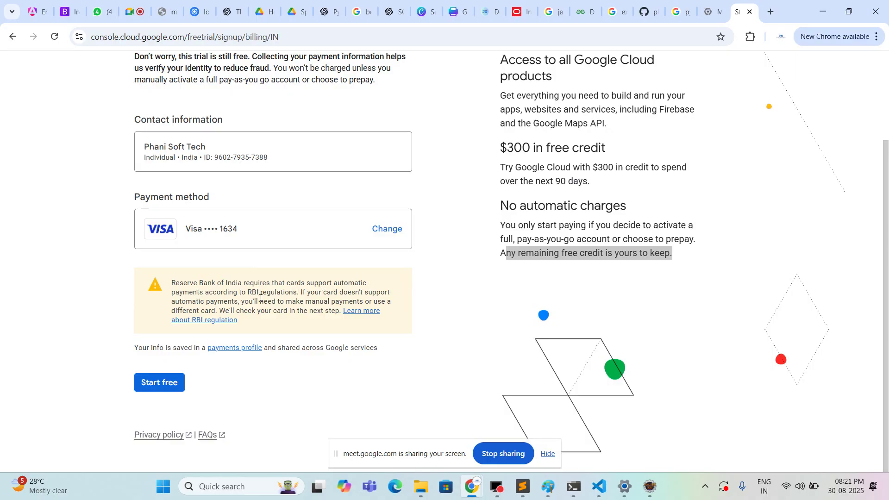
Review the automatic and manual payment notes, then start the free trial with the Visa card
drag(299, 294, 240, 302)
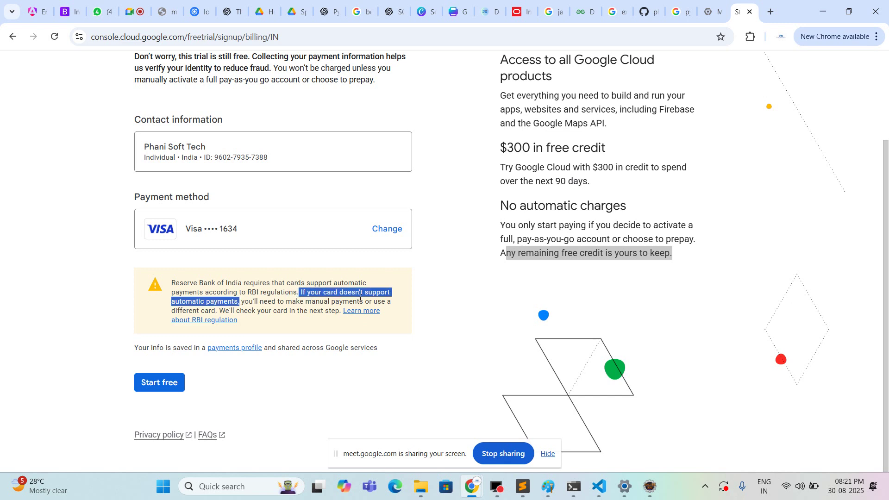
click(237, 306)
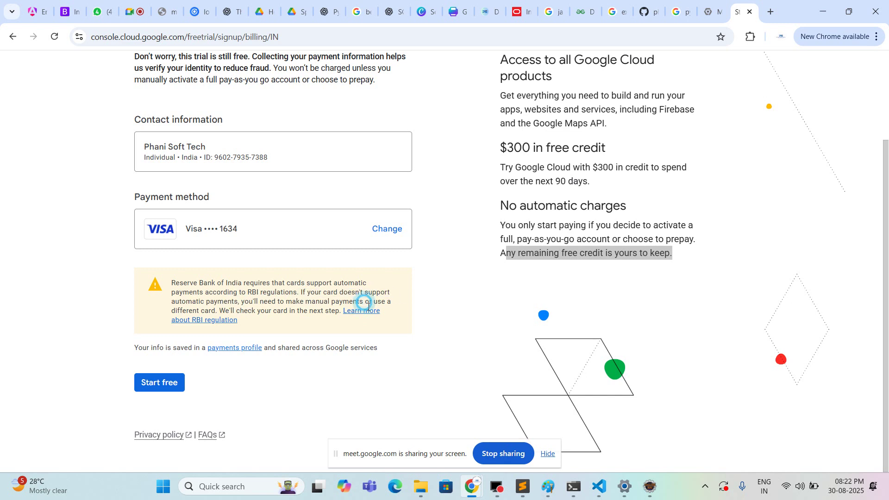
drag(306, 301, 363, 301)
drag(170, 311, 307, 316)
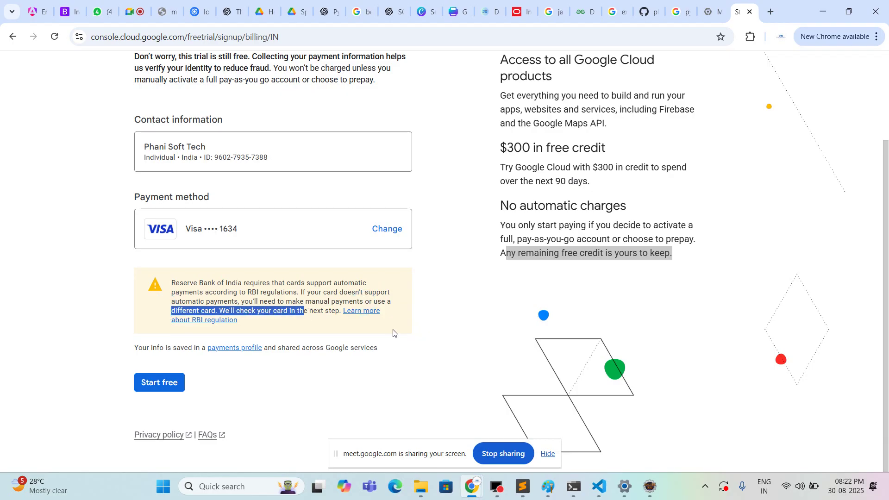
click(172, 382)
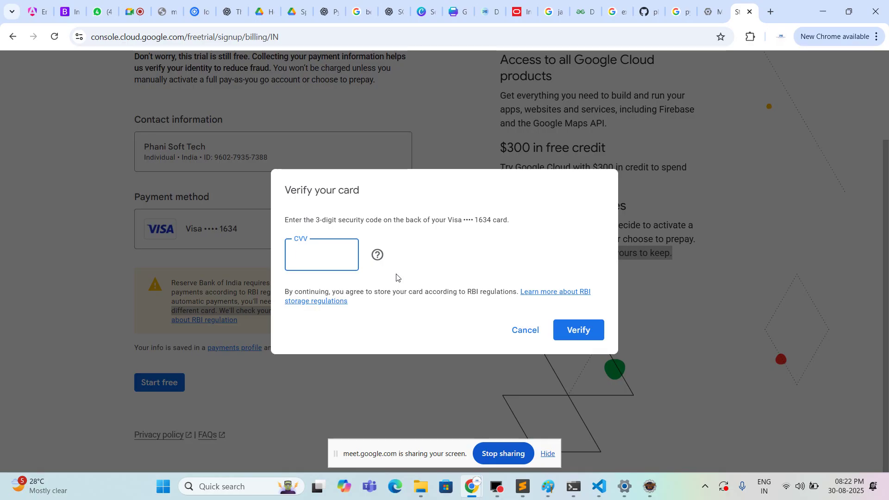
Verify the card with its CVV, then enter the bank's one-time password on the HDFC page
click(579, 332)
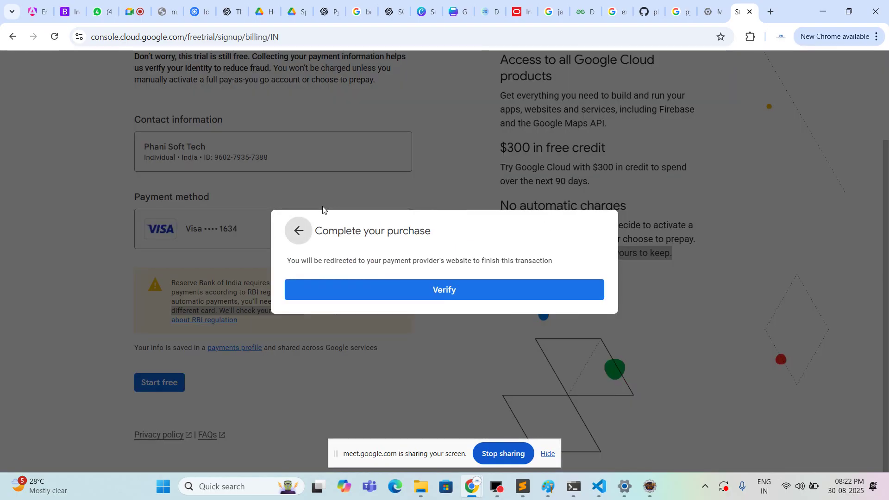
click(454, 289)
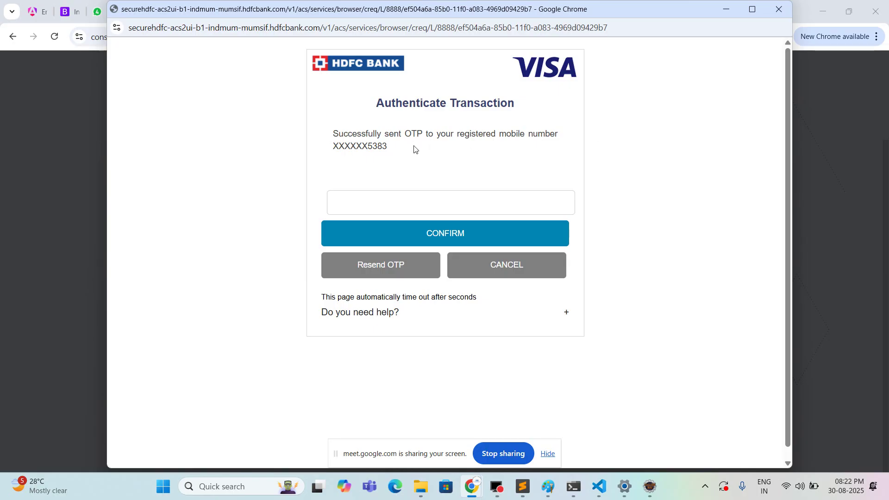
click(426, 202)
text(•••)
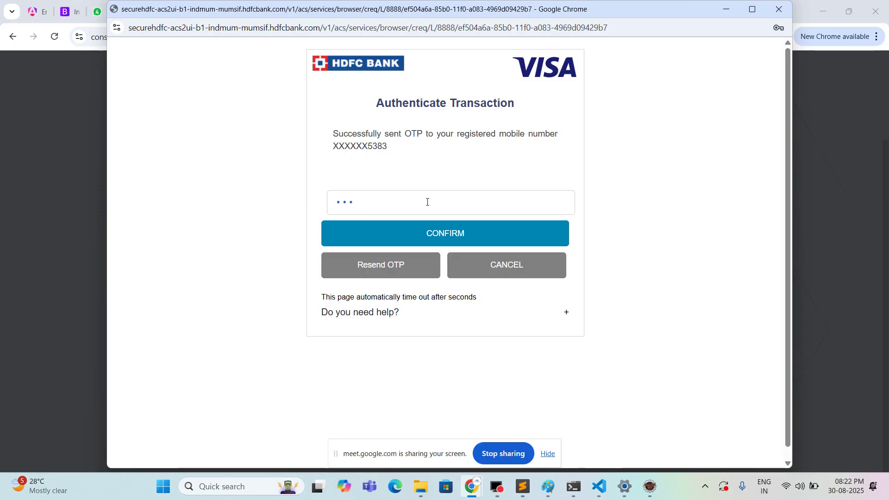
text(••)
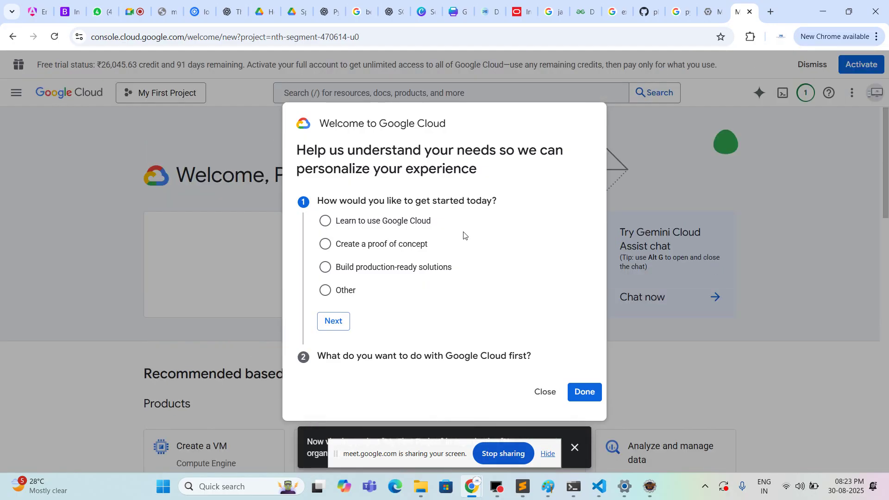
Answer 'Learn to use Google Cloud' and choose 'Build or deploy web or mobile applications' as first goal
click(325, 221)
click(585, 393)
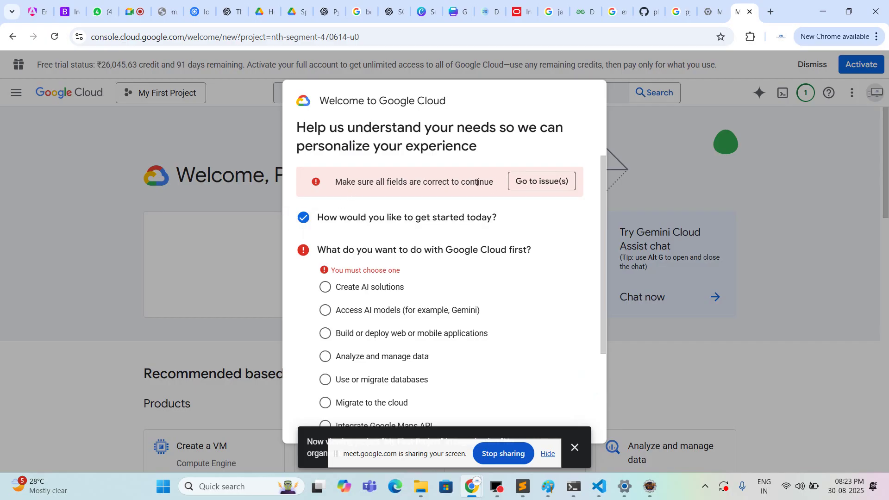
scroll(370, 331, down, 2)
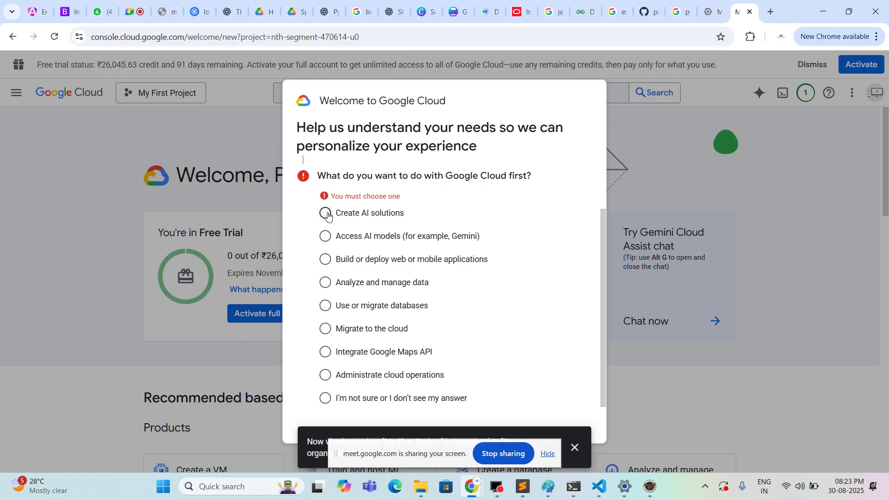
click(325, 213)
click(326, 220)
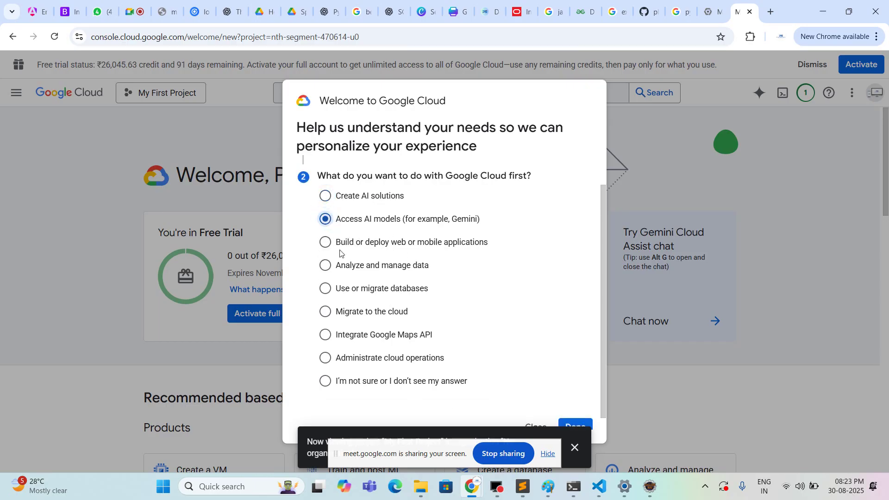
click(326, 242)
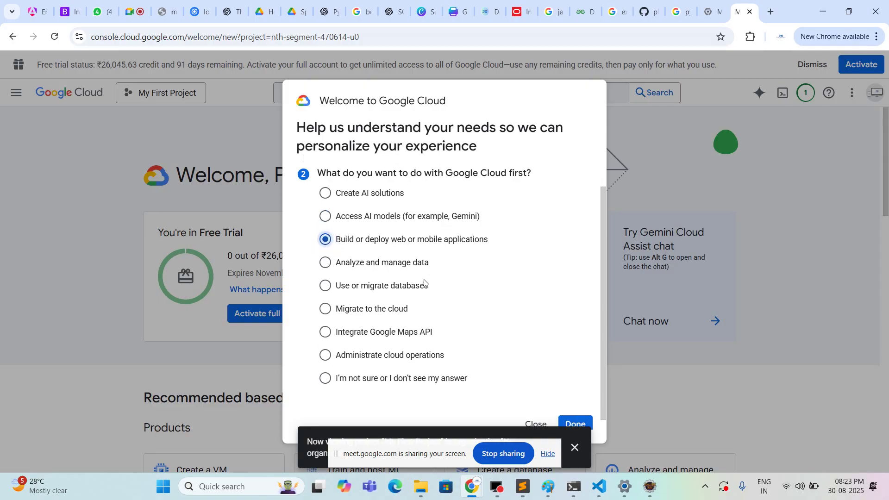
scroll(424, 282, down, 1)
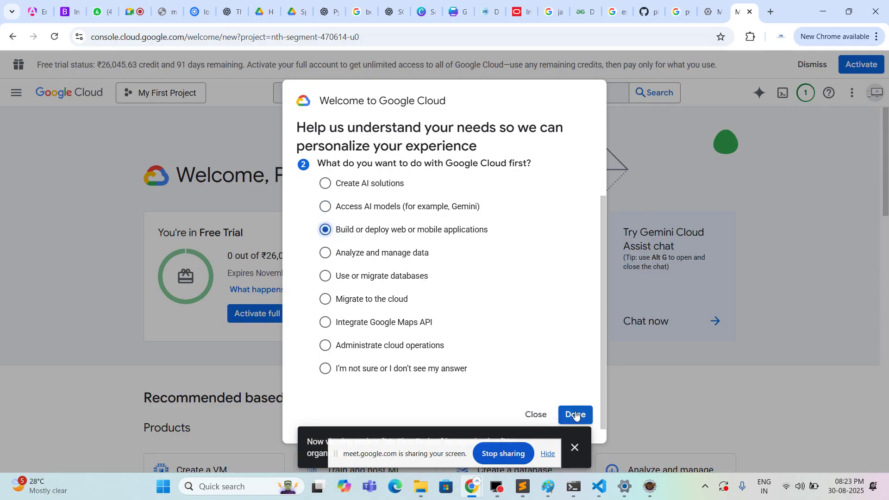
click(573, 413)
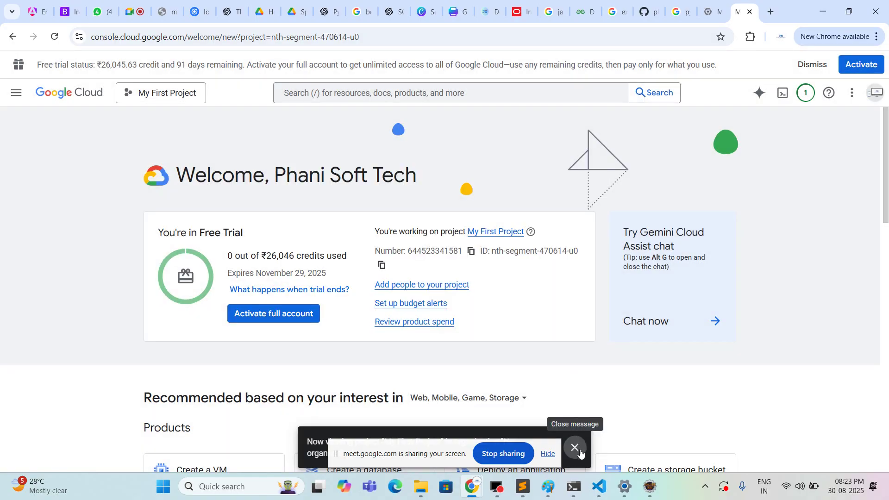
Close the 'Now viewing project' notice and highlight the 91 days and ₹26,046 trial credits
click(547, 453)
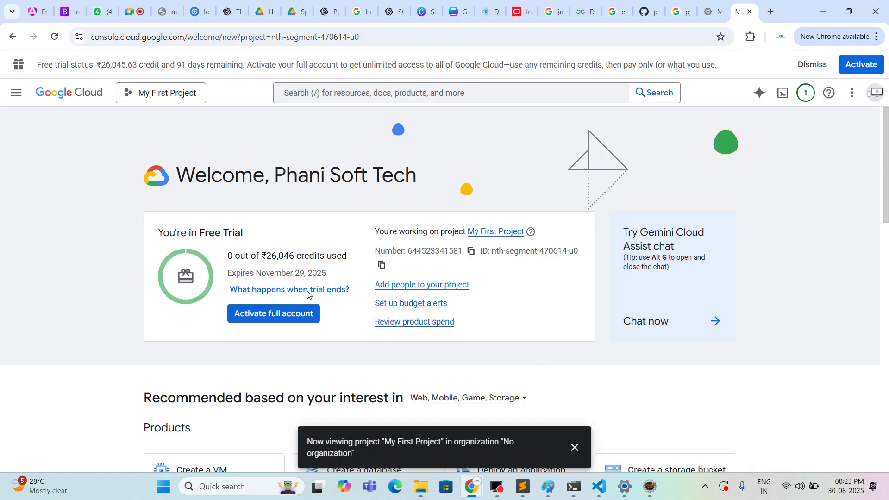
click(574, 447)
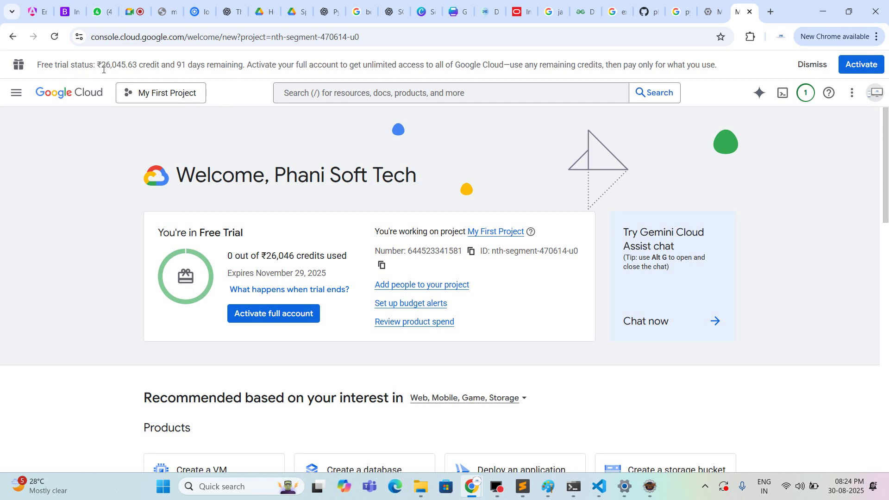
drag(100, 69, 128, 70)
double_click(181, 69)
click(226, 256)
drag(262, 261, 298, 261)
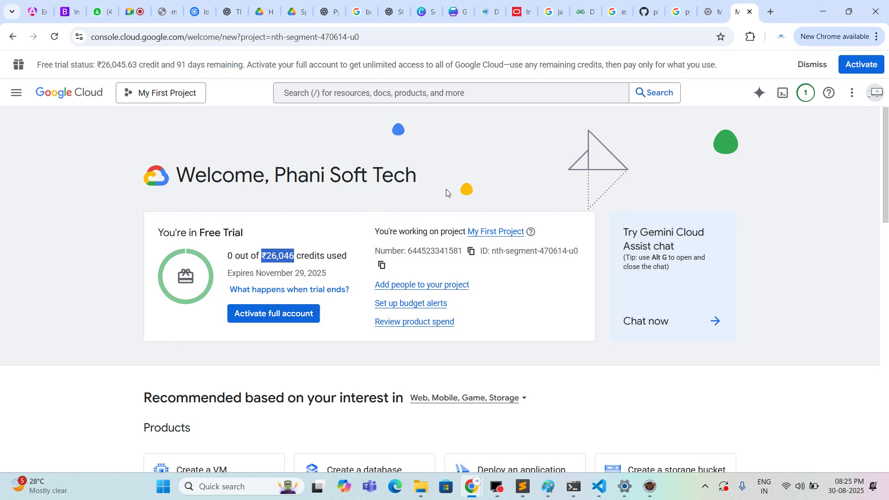
Switch from the Google Cloud welcome page to session2.txt in Sublime Text and add empty lines below the divider
scroll(445, 189, down, 3)
scroll(446, 189, up, 3)
scroll(42, 346, down, 5)
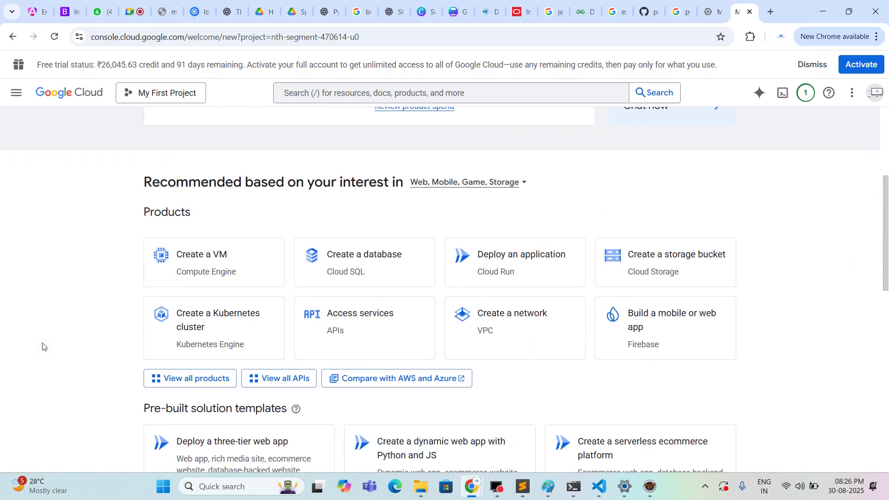
scroll(42, 346, up, 5)
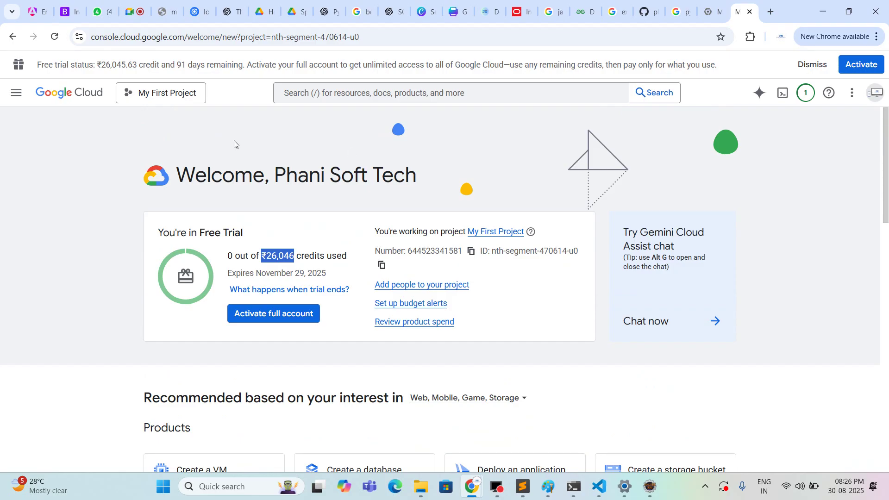
key(alt+Tab)
key(Tab)
key(Tab)
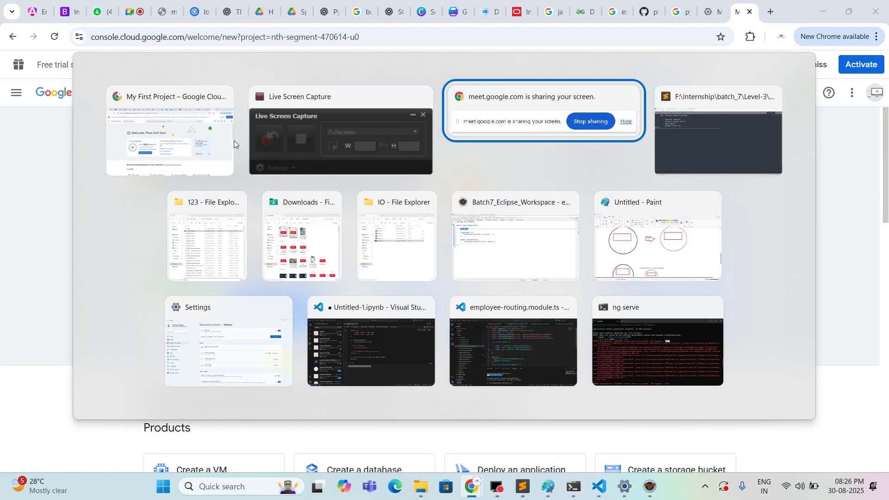
key(Return)
key(Return)
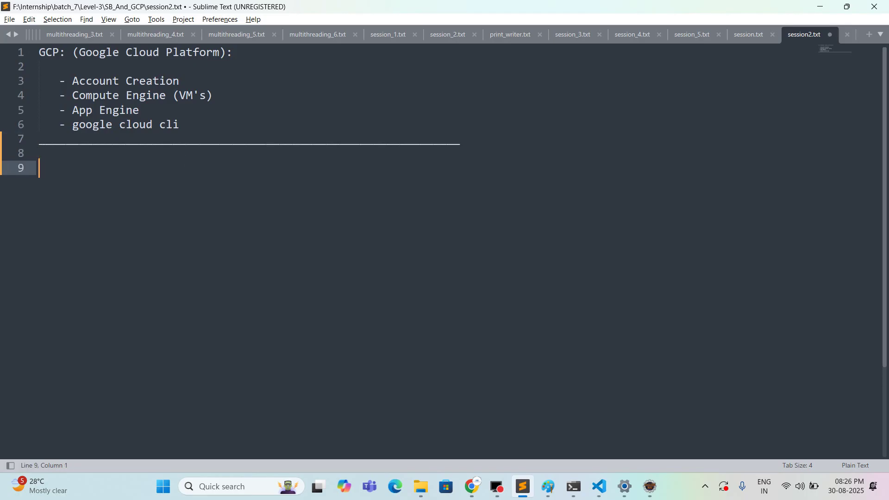
Type '-> Account has been created successfully' and '-> Creting virtual machine' on separate lines
text(-> aC)
key(BackSpace)
text(aC)
key(BackSpace)
key(BackSpace)
text(Account has been c)
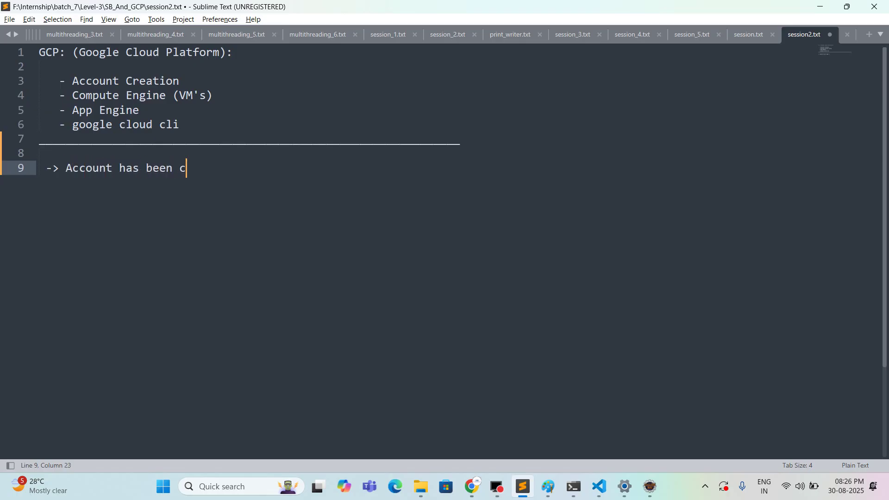
text(reated successfully)
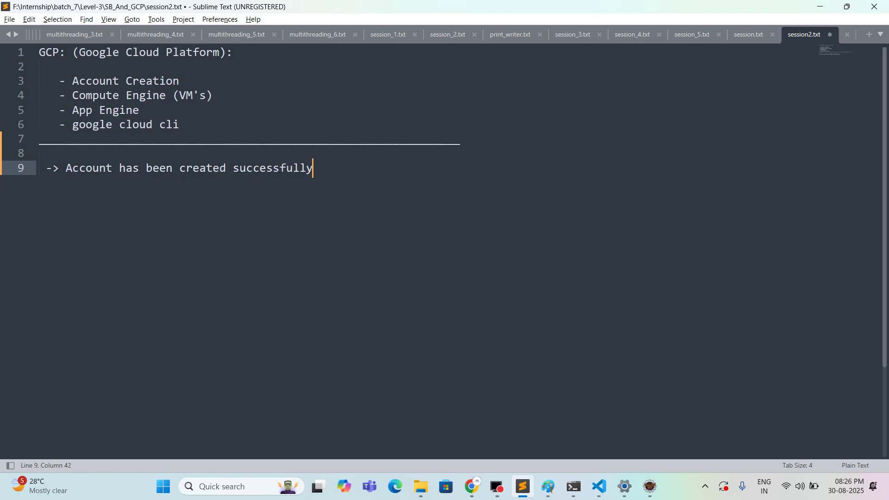
key(Return)
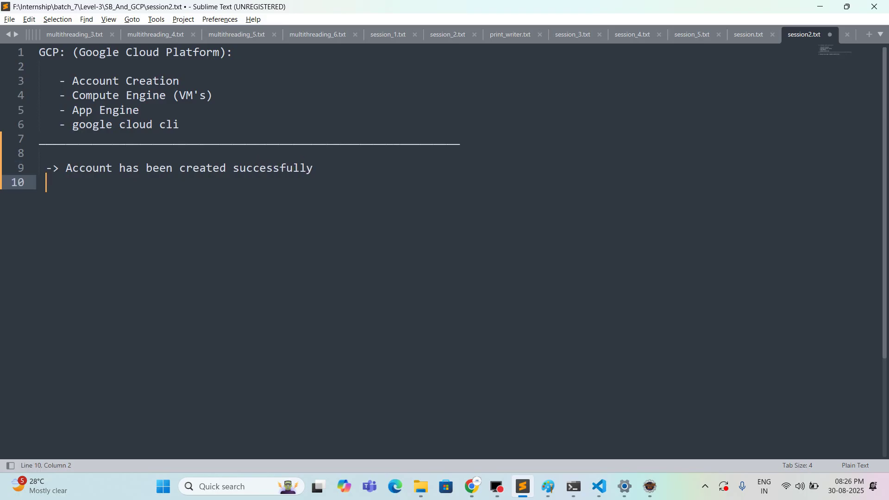
text(->)
text(Creting virtual mach)
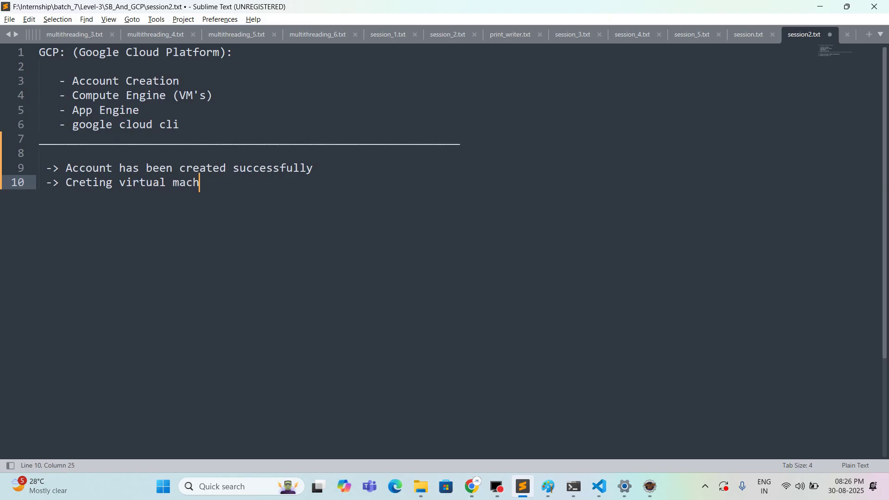
text(ine)
drag(65, 183, 232, 180)
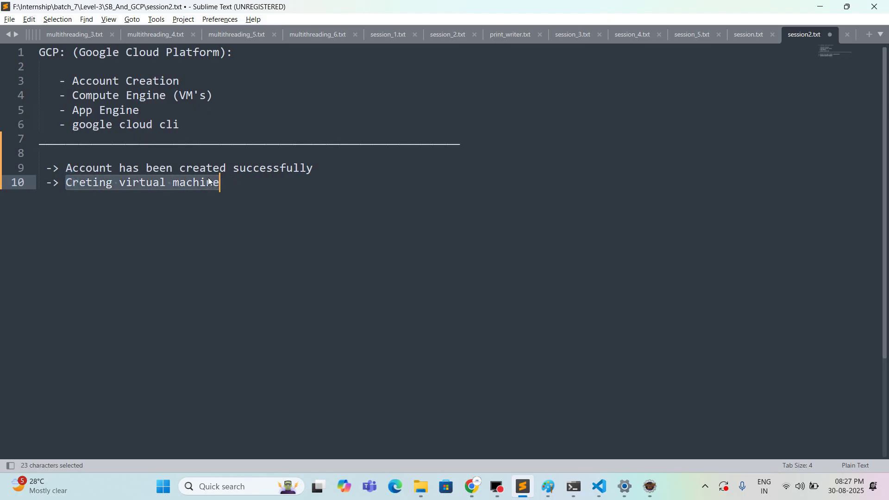
click(240, 191)
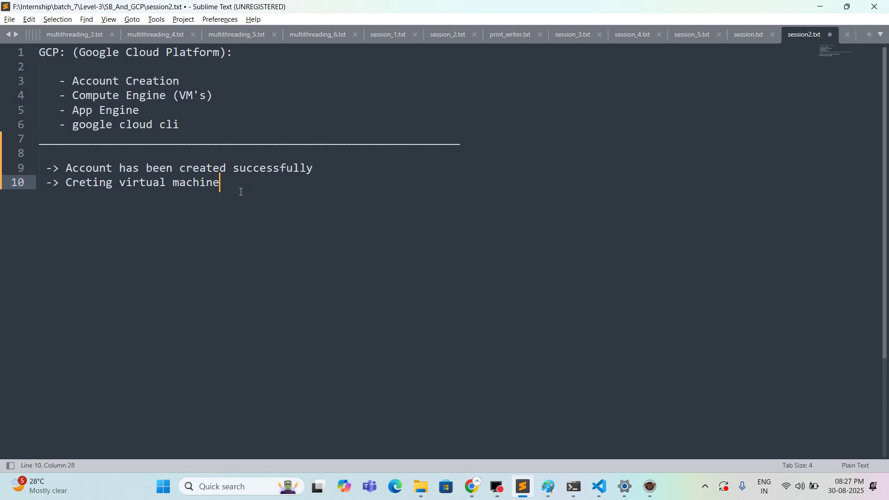
Add the indented line '-> Creating project (Environment)' below the virtual machine note
key(Return)
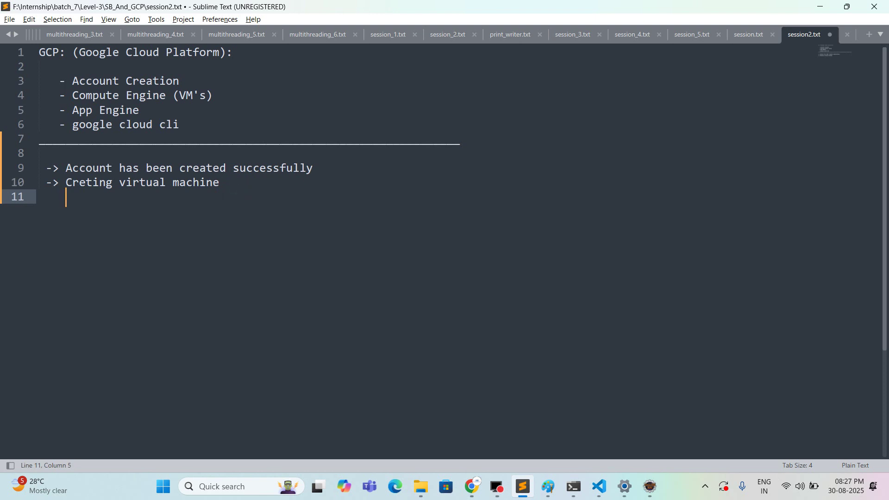
text(-> Creating pro)
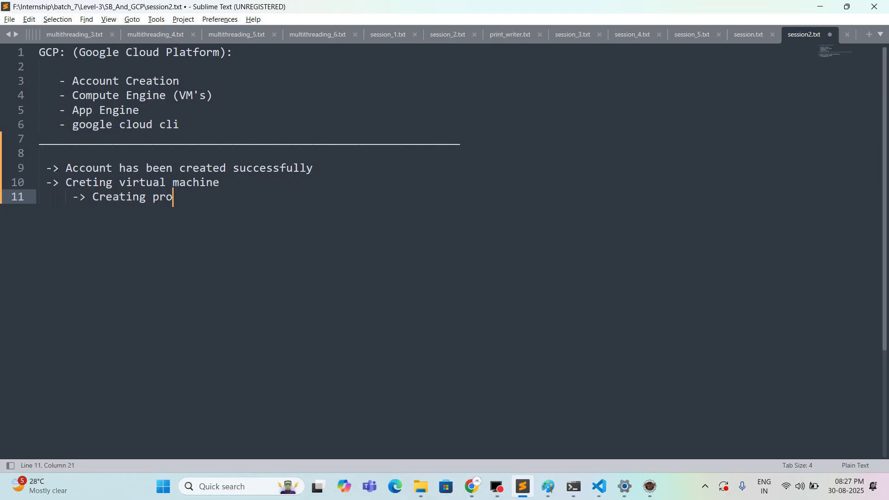
text(ject ())
key(Left)
text(Eb)
key(BackSpace)
text(nvironment)
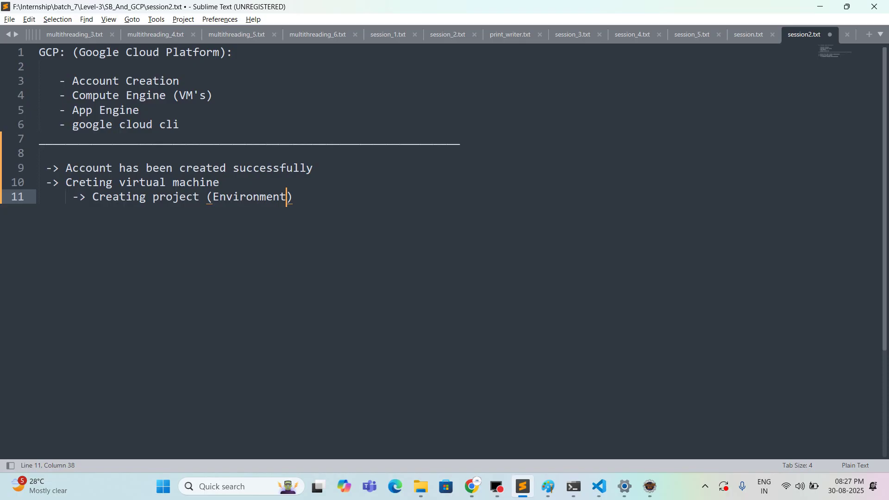
double_click(173, 198)
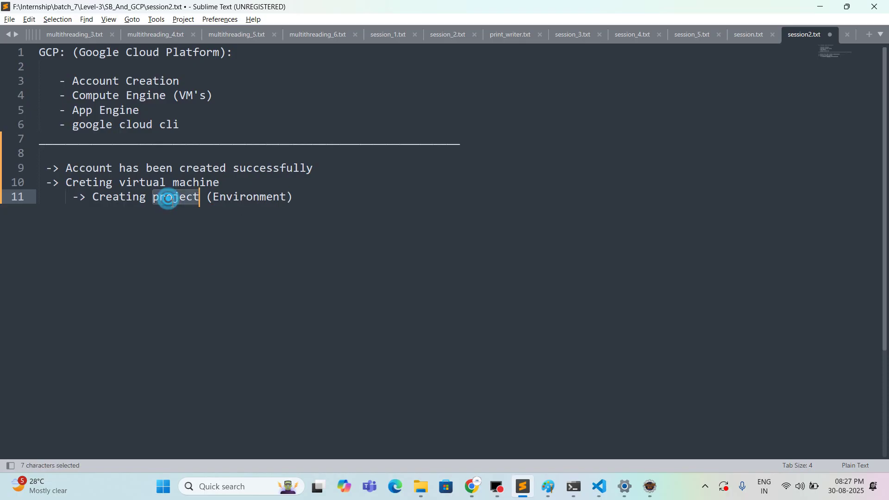
double_click(263, 197)
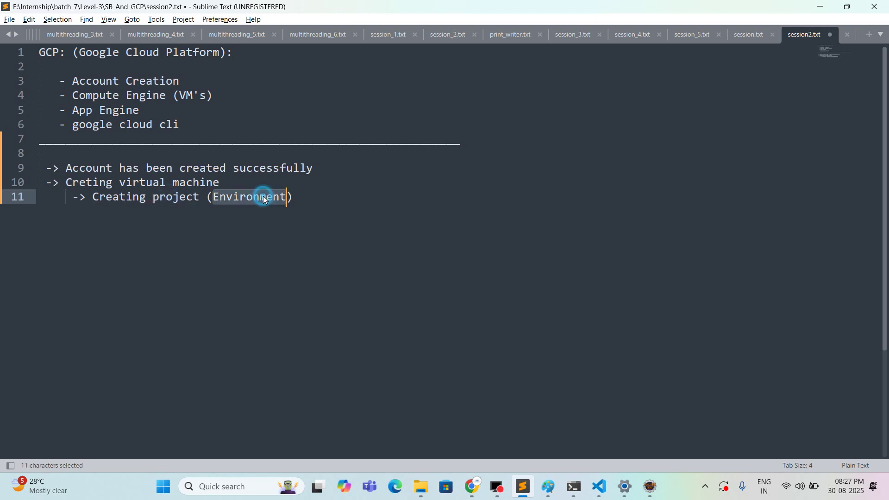
click(314, 204)
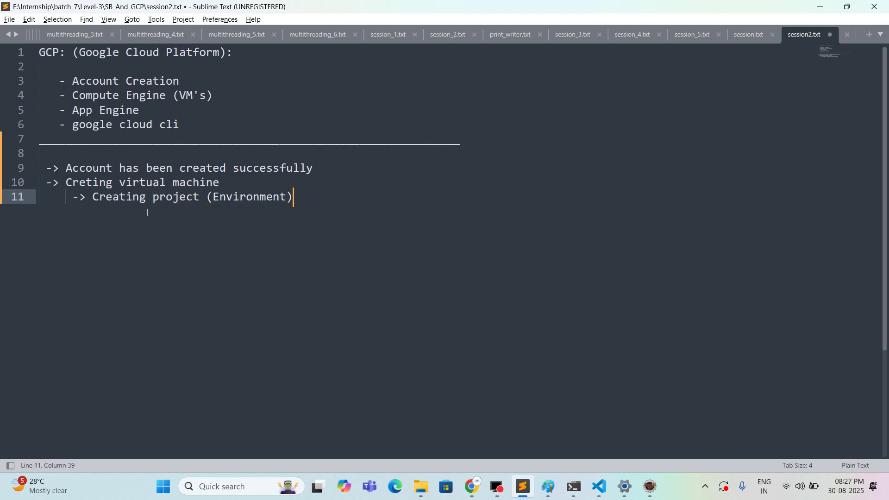
double_click(174, 197)
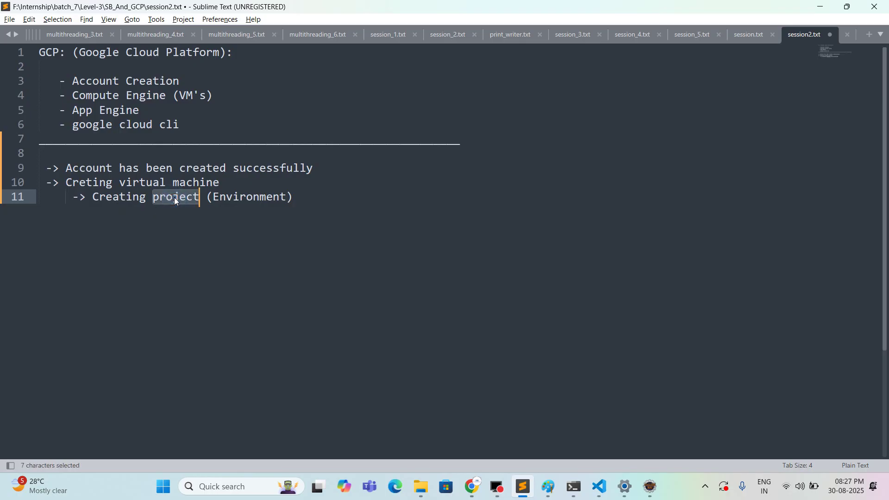
click(314, 198)
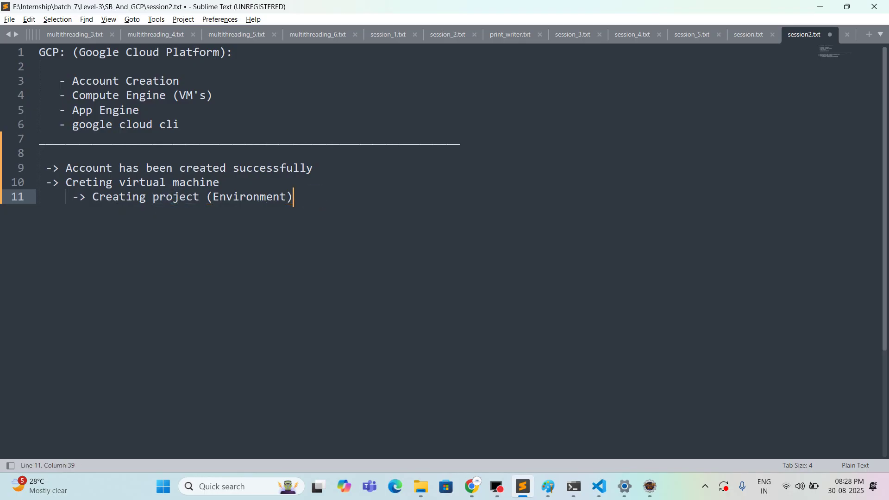
Save session2.txt with Ctrl+S and dismiss the unregistered-copy reminder
click(524, 172)
key(ctrl+s)
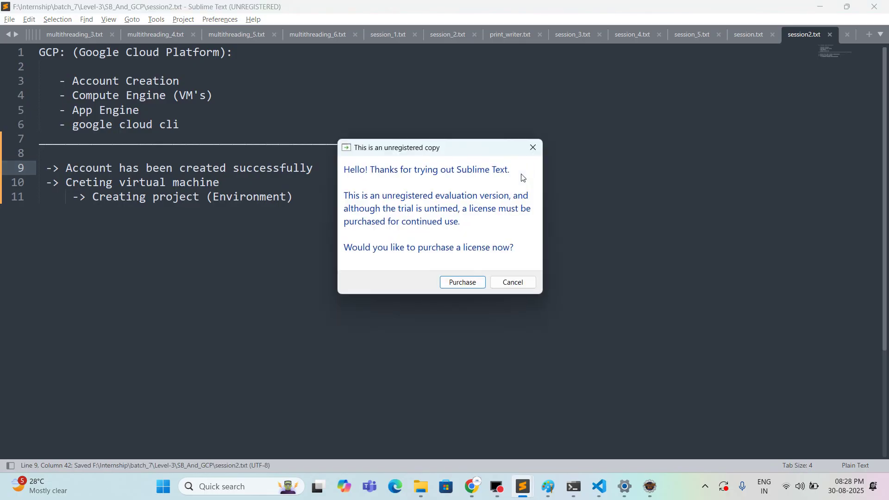
click(534, 144)
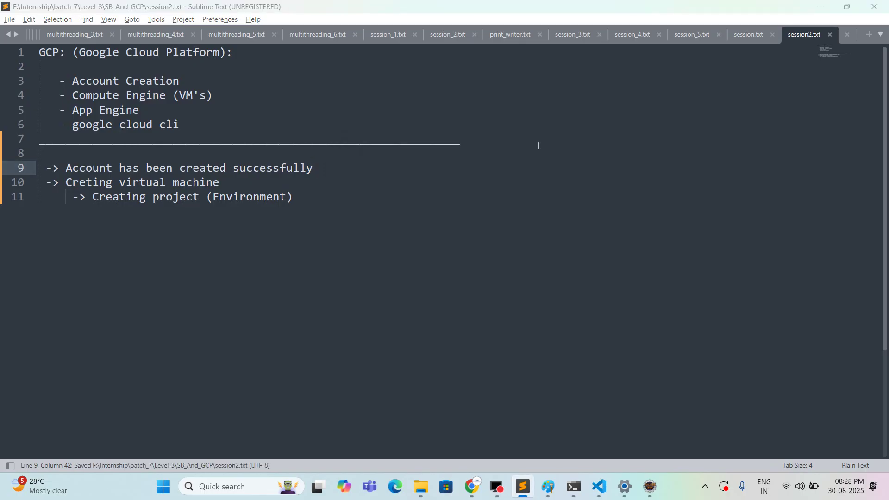
key(alt+Tab)
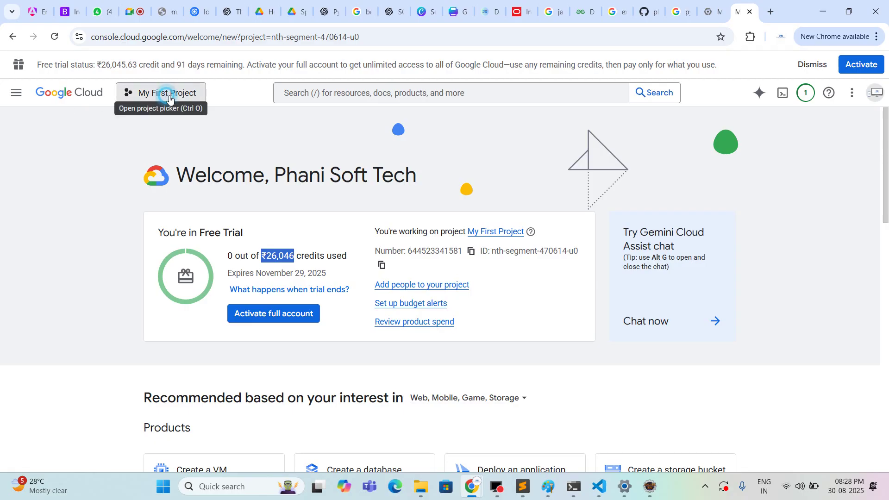
Choose New project from the My First Project selector
click(167, 95)
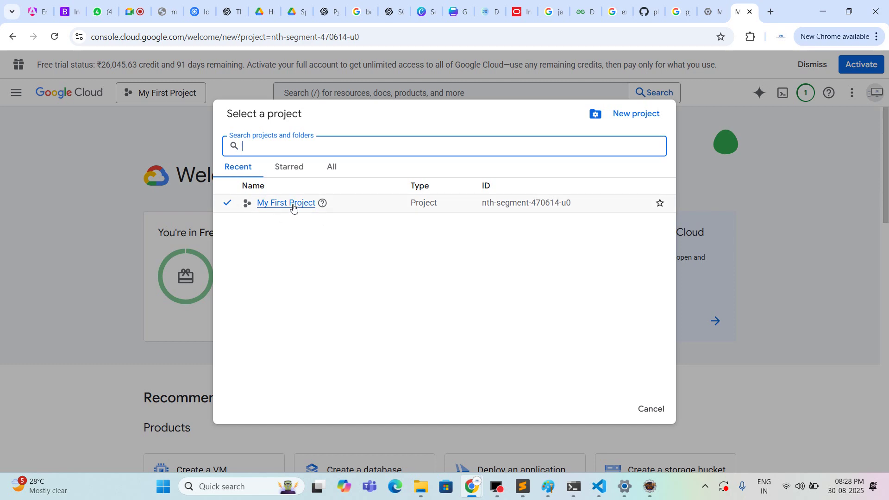
click(637, 113)
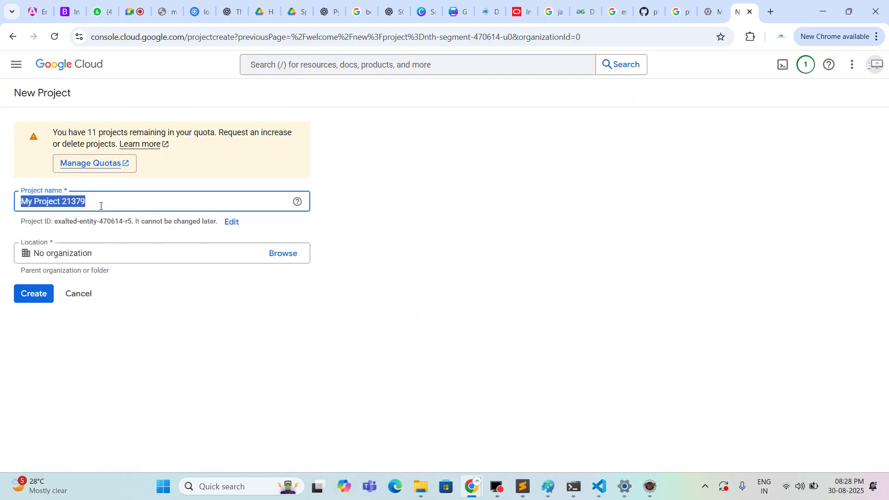
Name the project pst-demo-dev, set its location to No organization, and create it
text(pst)
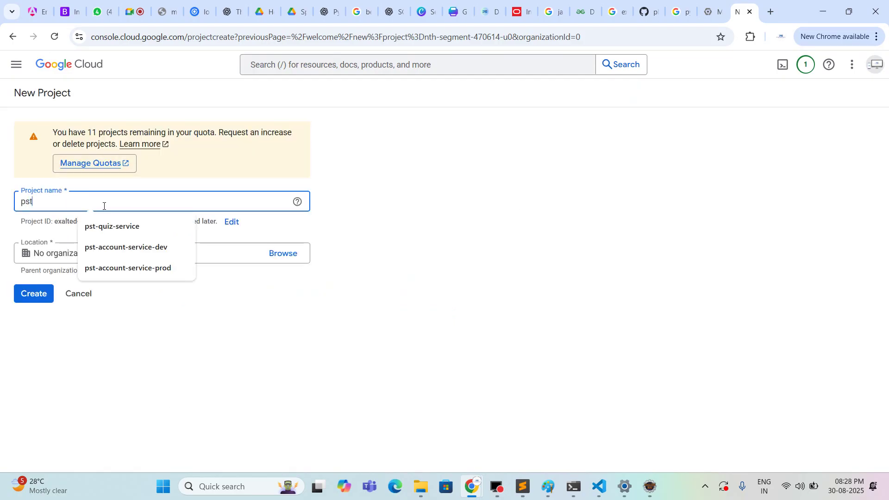
text(-demo-de)
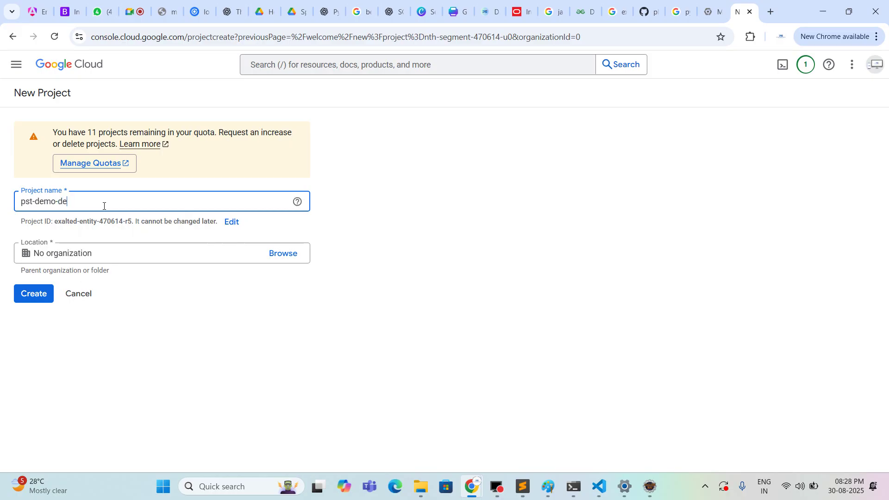
text(v)
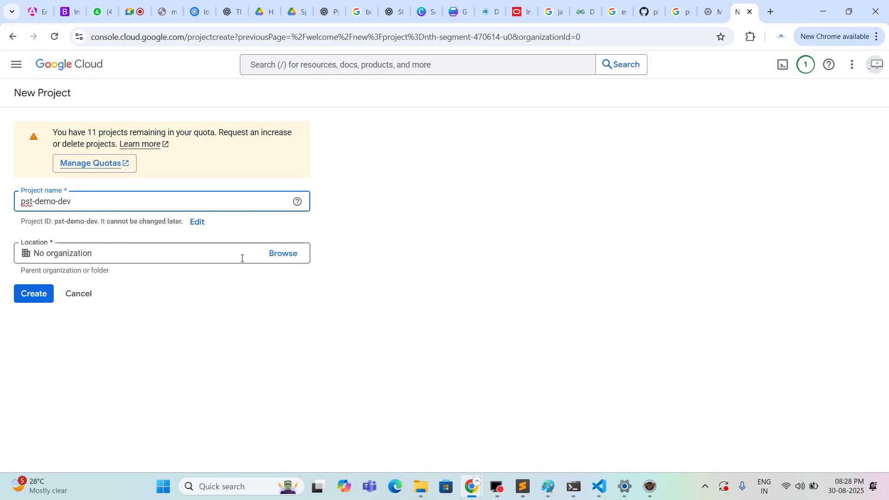
click(285, 259)
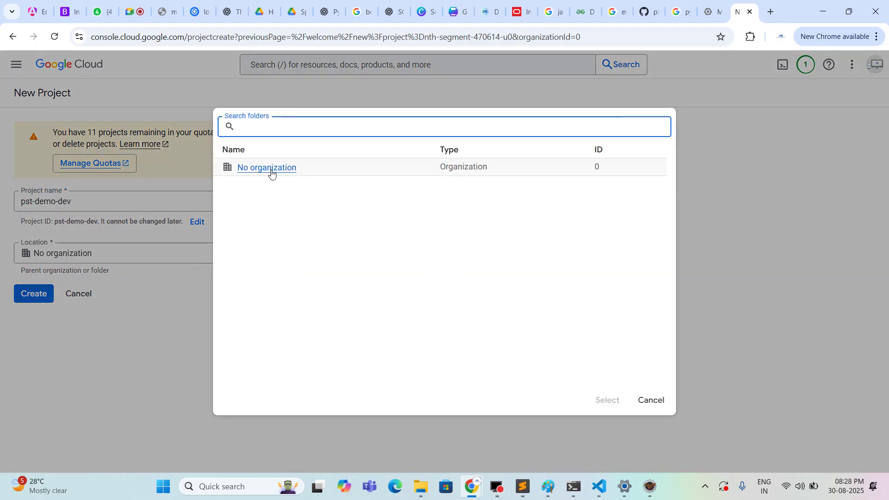
click(271, 172)
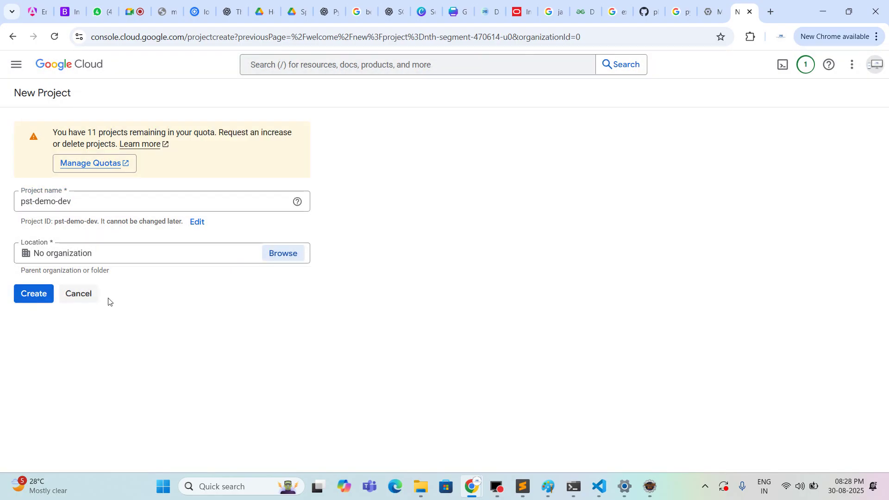
click(36, 296)
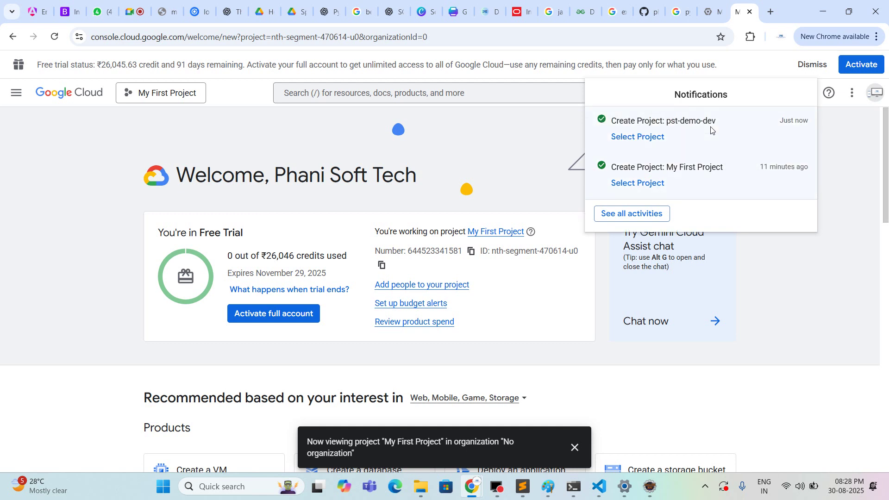
Close the notifications panel and pick pst-demo-dev from the project picker's Recent list
click(163, 126)
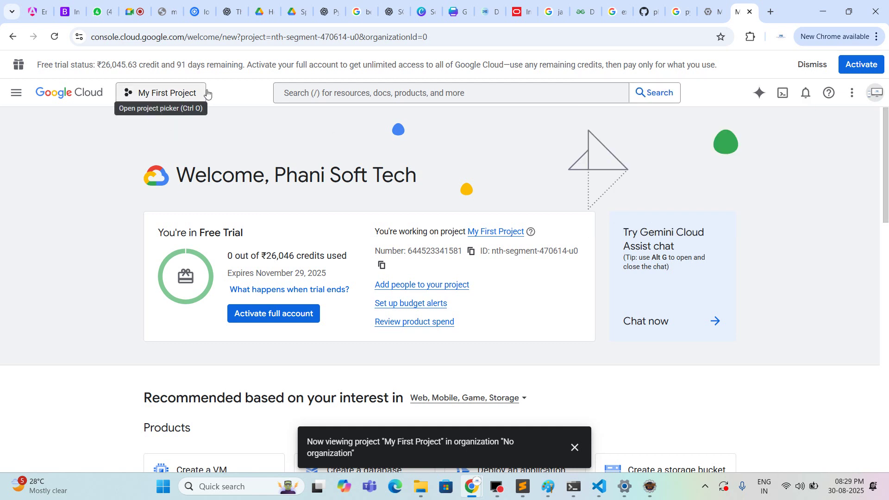
click(207, 92)
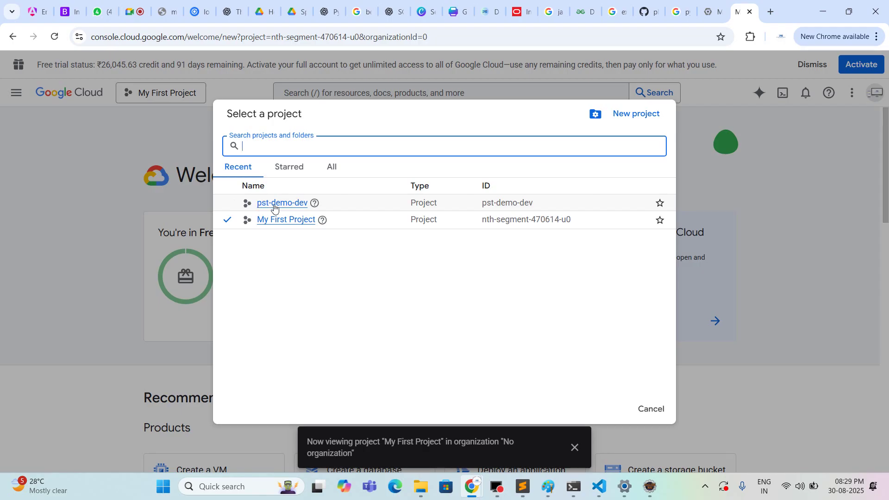
mouse_move(322, 222)
click(291, 203)
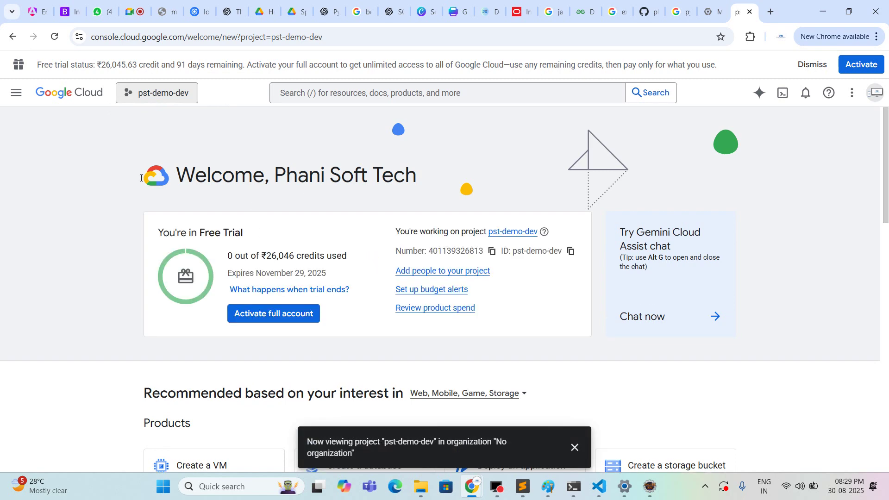
Open the product navigation menu and show the IAM & Admin submenu with IAM, Service Accounts and Roles
scroll(134, 209, down, 5)
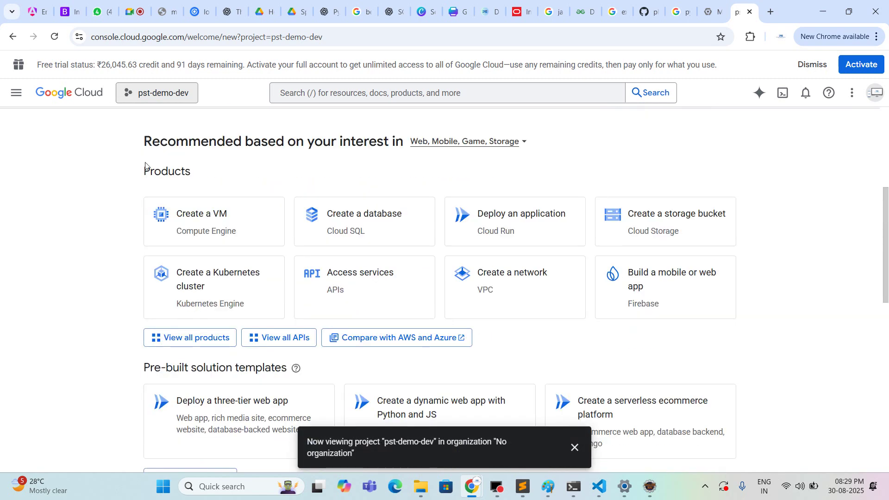
scroll(105, 131, up, 5)
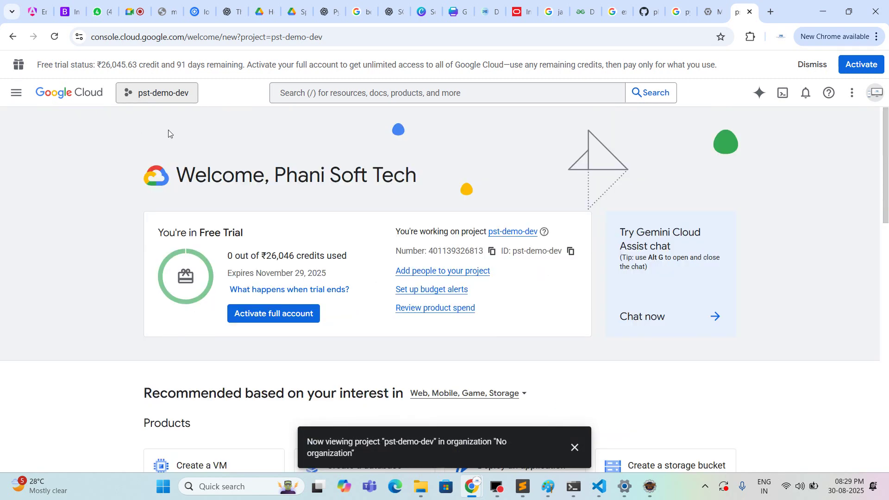
click(16, 92)
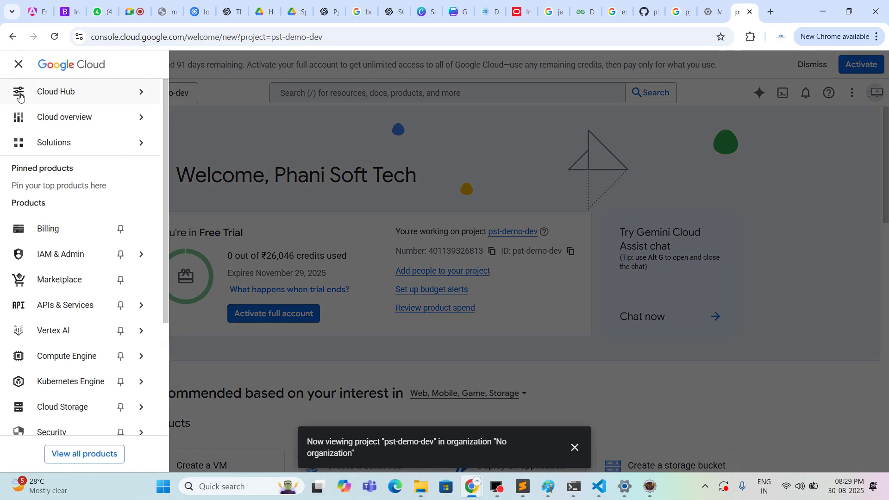
scroll(80, 397, down, 3)
scroll(80, 396, up, 2)
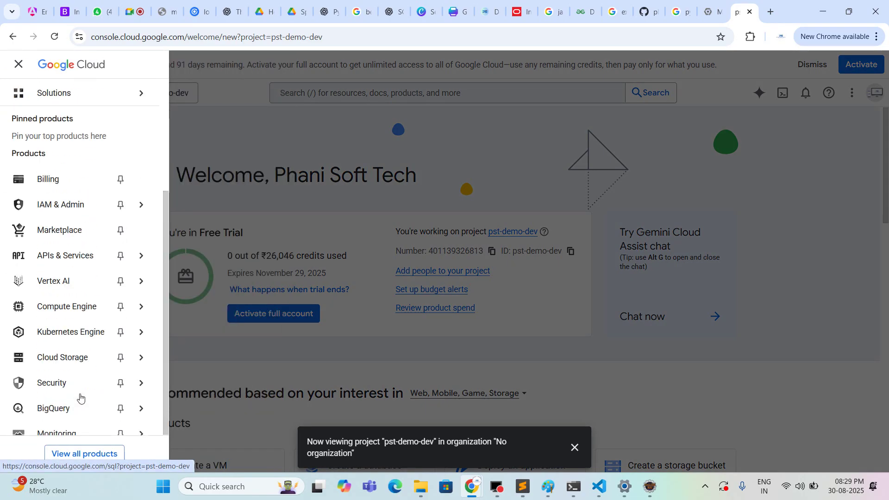
scroll(80, 397, down, 2)
scroll(80, 397, up, 3)
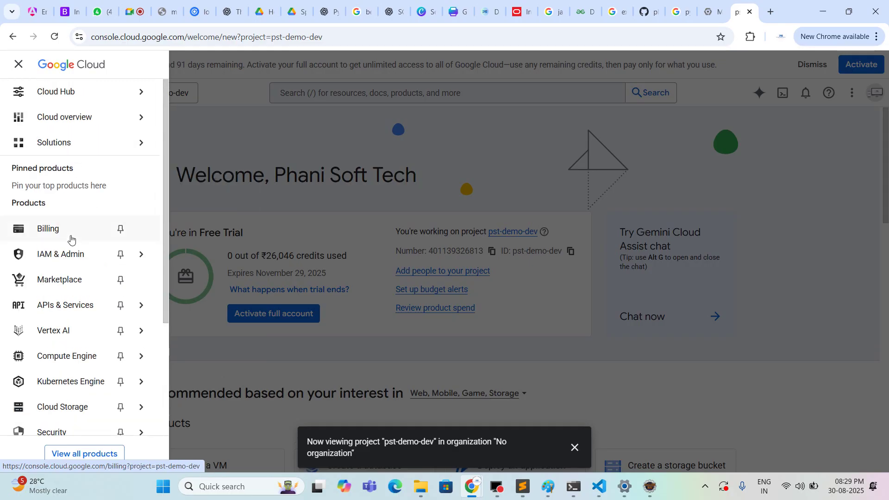
scroll(71, 239, down, 2)
mouse_move(70, 180)
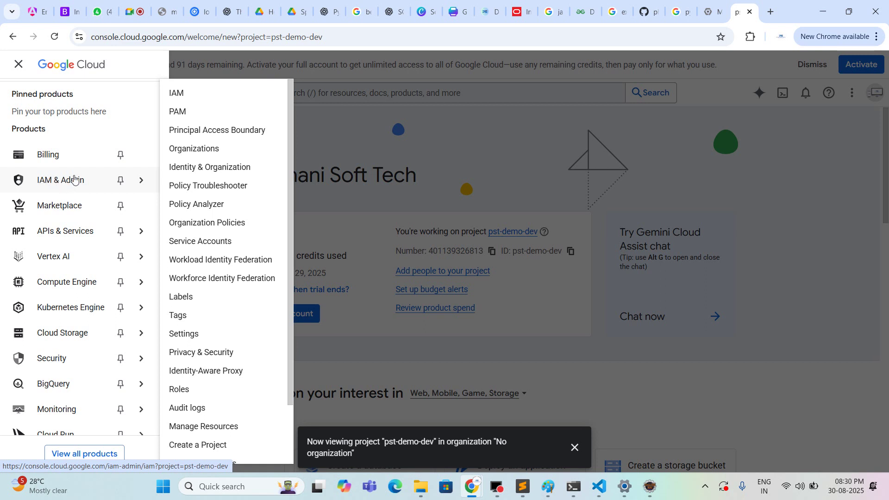
Go to the IAM page for pst-demo-dev and dismiss the 'Now viewing project' toast
click(198, 94)
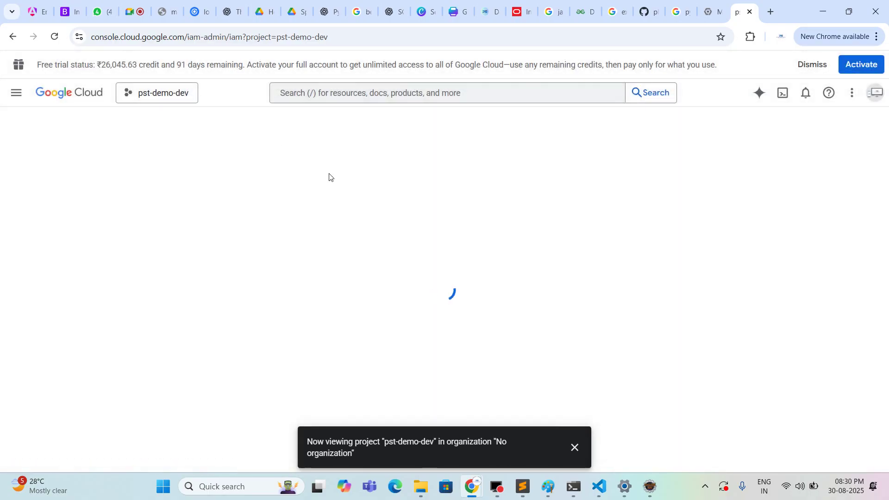
click(575, 448)
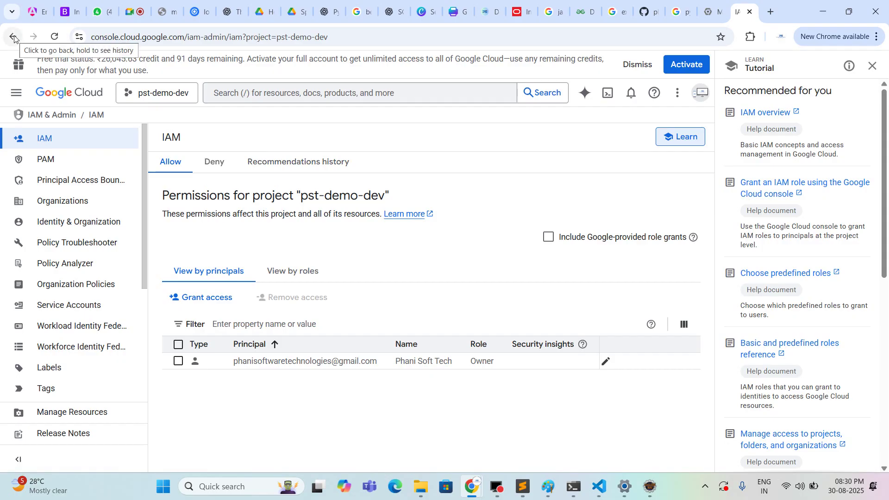
Open the navigation menu and show the APIs & Services and Vertex AI submenus
click(16, 92)
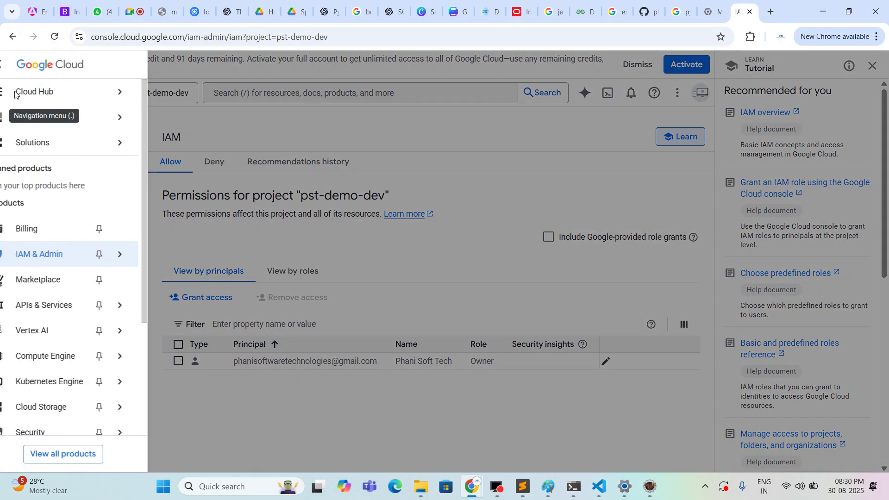
mouse_move(46, 98)
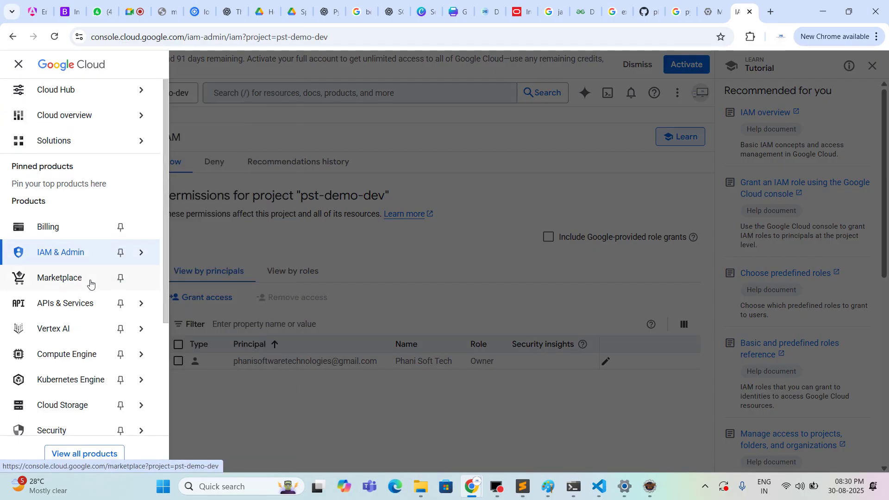
scroll(90, 283, down, 2)
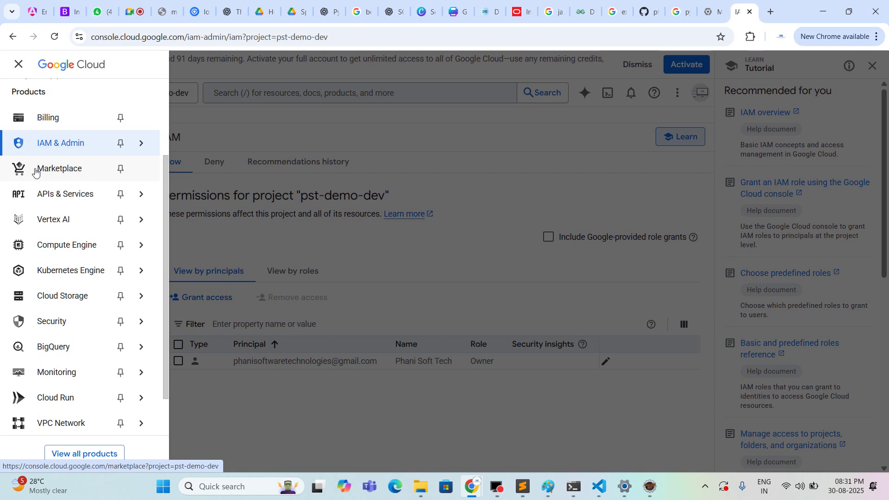
mouse_move(92, 203)
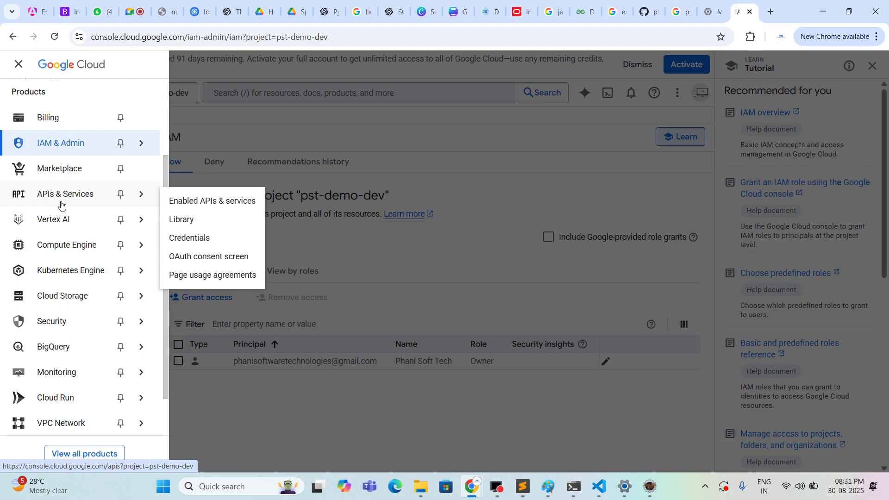
mouse_move(68, 220)
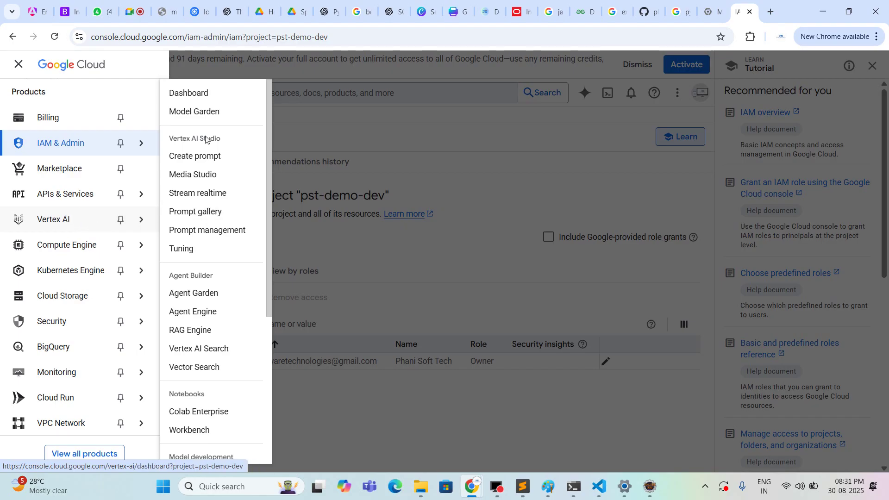
mouse_move(56, 205)
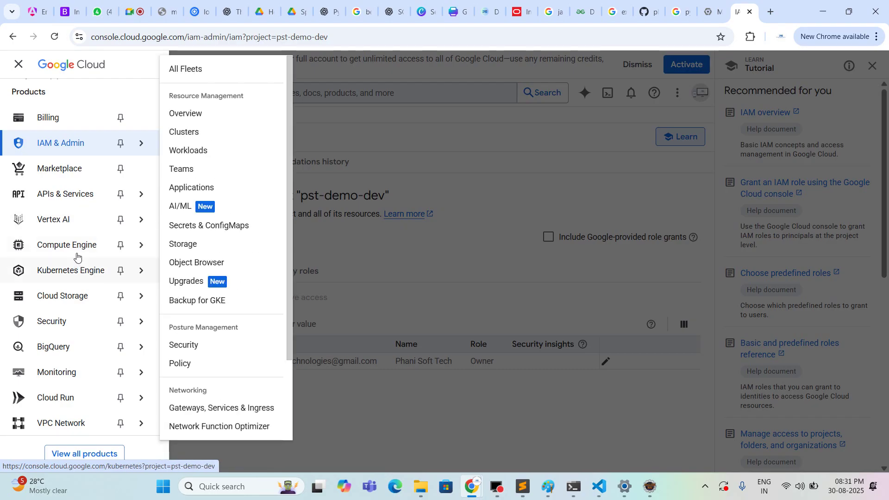
mouse_move(74, 253)
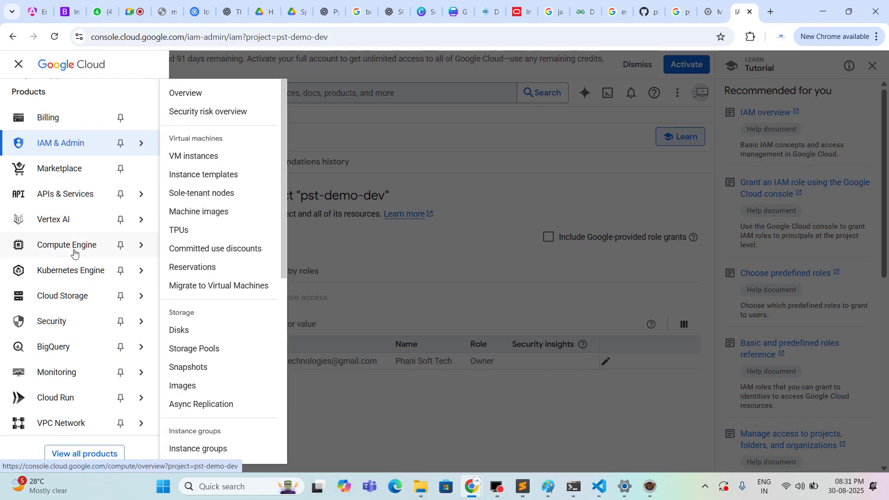
mouse_move(77, 272)
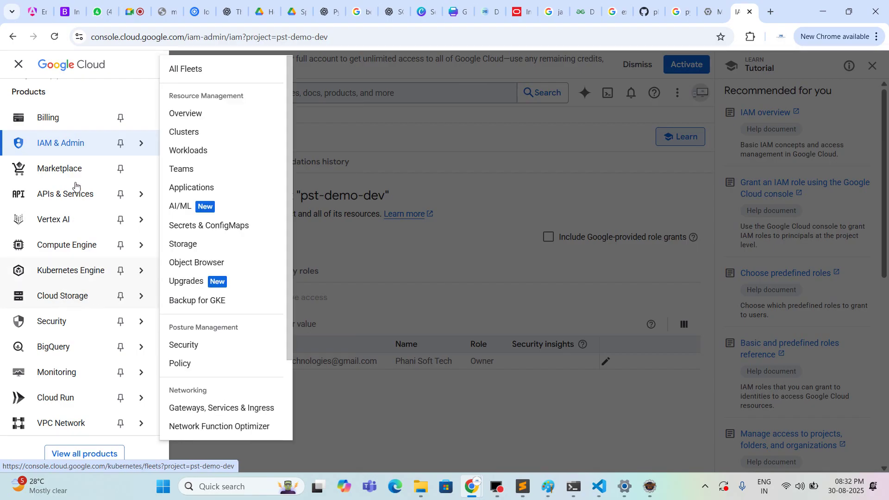
scroll(82, 312, down, 1)
scroll(82, 311, up, 4)
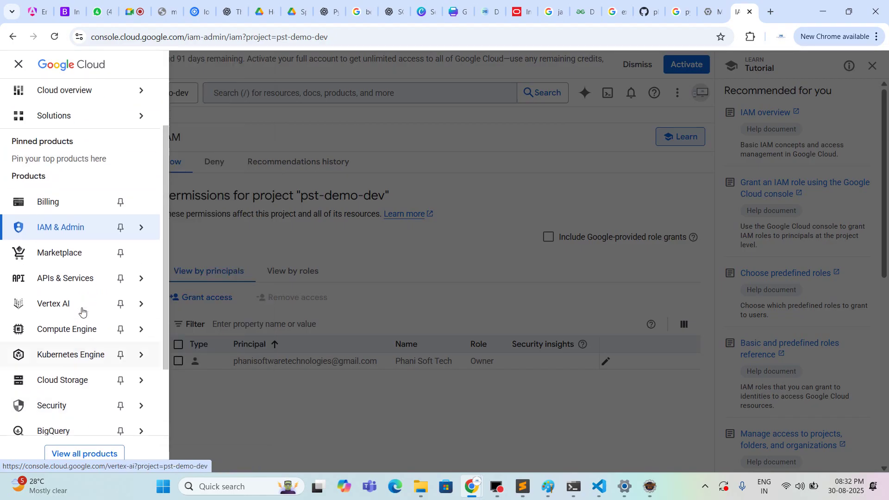
scroll(81, 311, down, 2)
scroll(82, 311, up, 1)
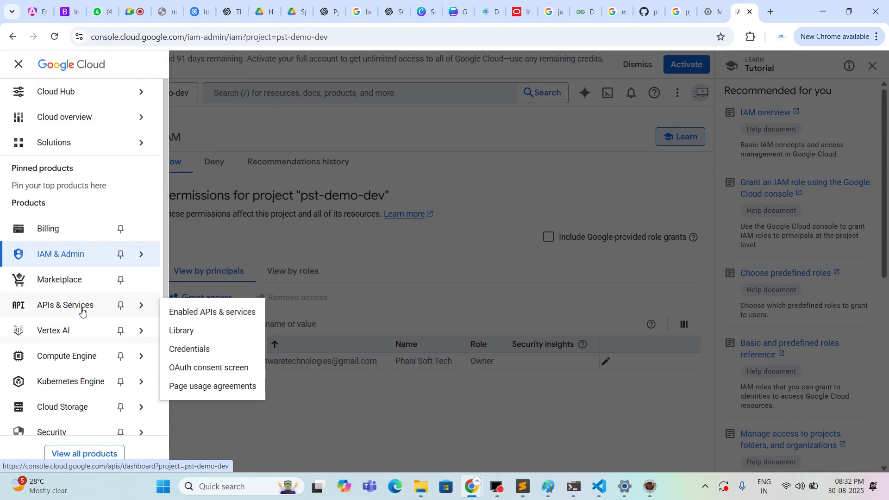
scroll(81, 310, down, 4)
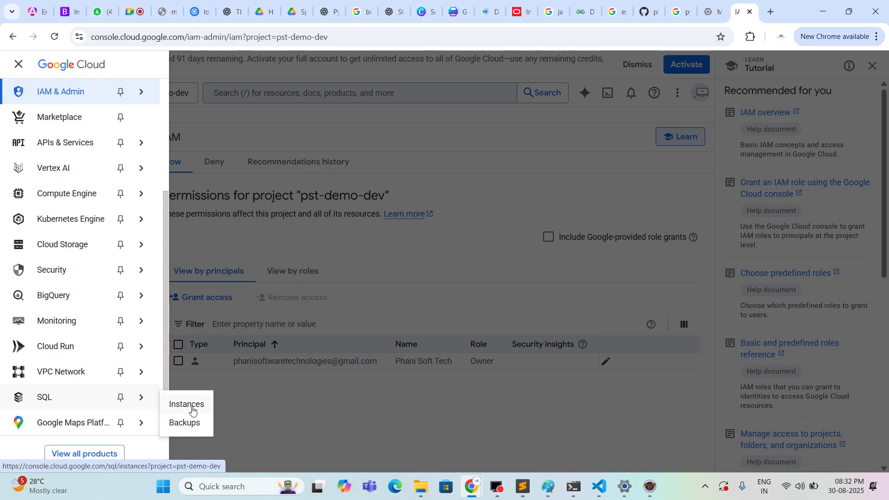
mouse_move(70, 378)
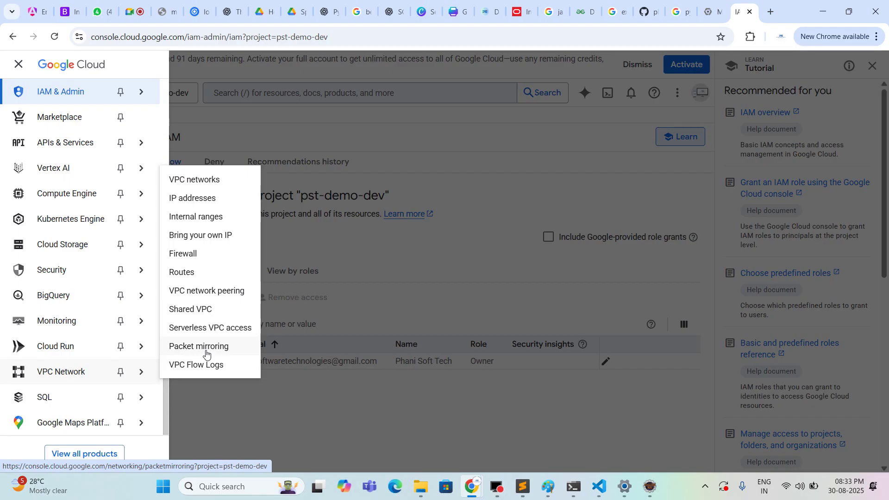
click(212, 183)
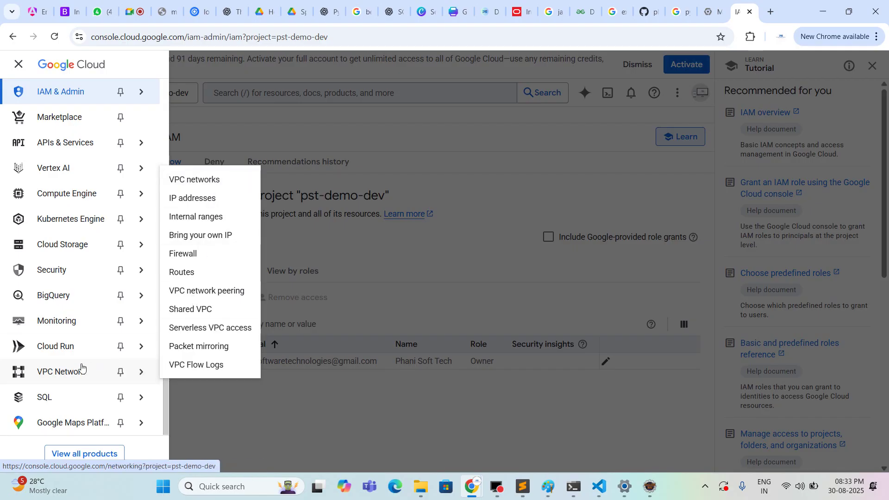
mouse_move(74, 216)
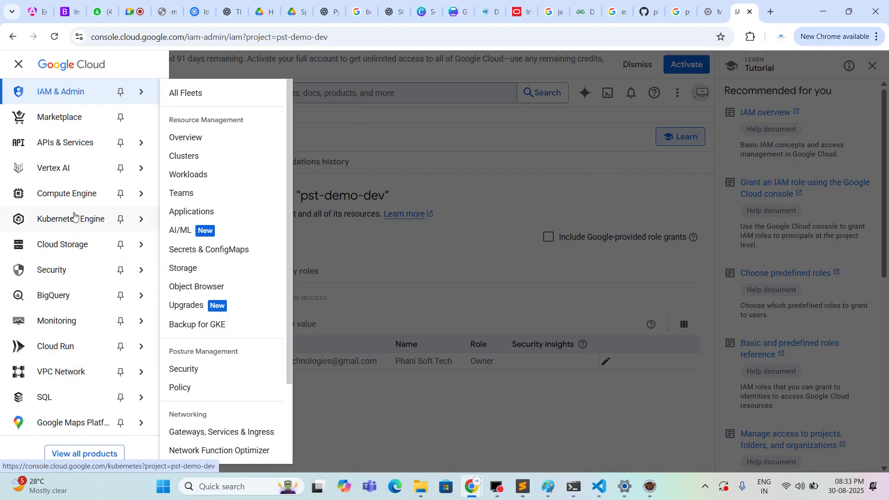
mouse_move(71, 194)
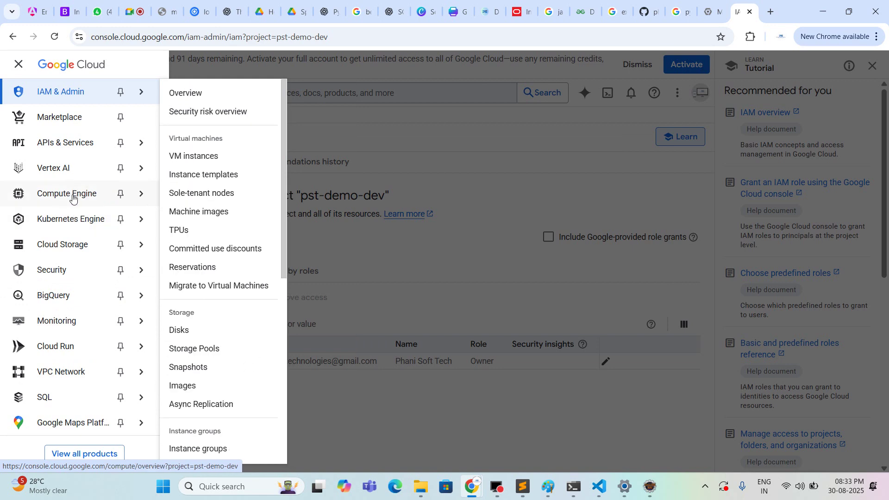
Go to Compute Engine's VM instances, which shows the Compute Engine API details page
click(61, 199)
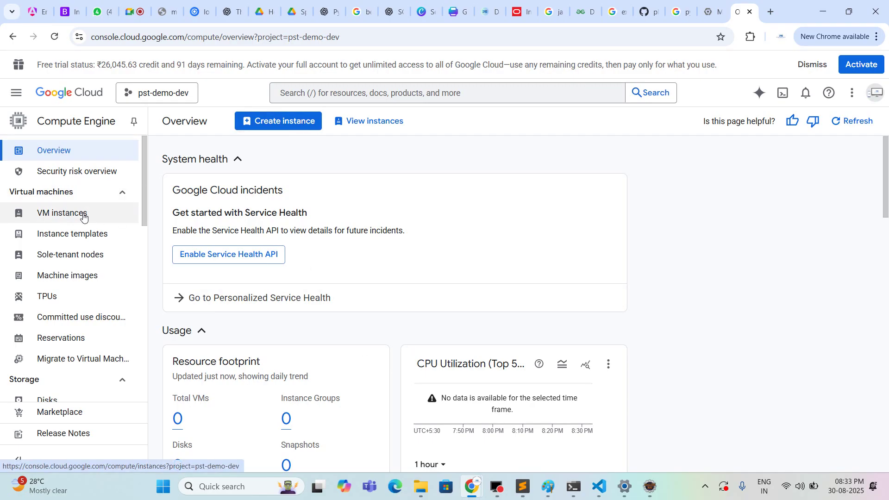
click(61, 218)
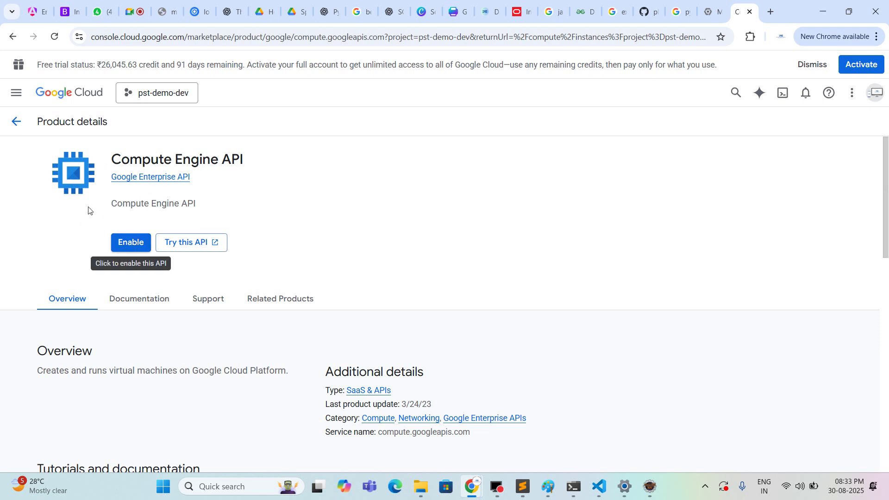
Enable the Compute Engine API for pst-demo-dev, reaching the empty VM instances page
click(132, 244)
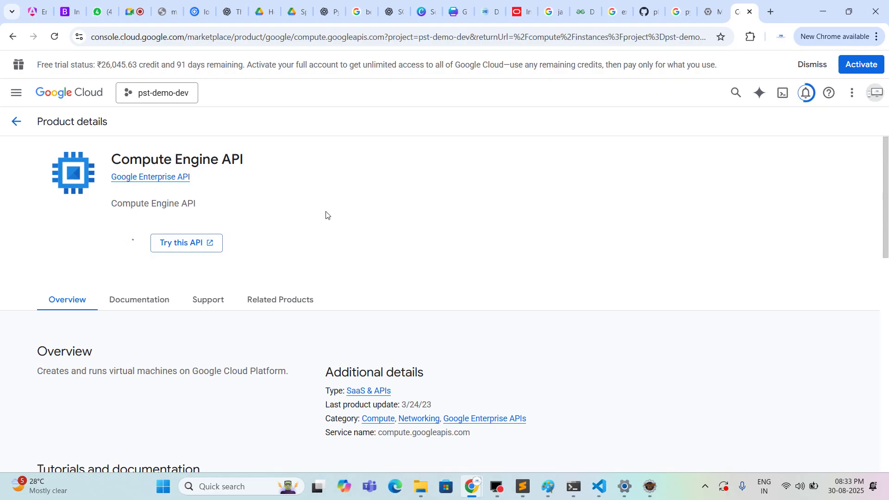
scroll(326, 215, down, 6)
scroll(326, 215, up, 7)
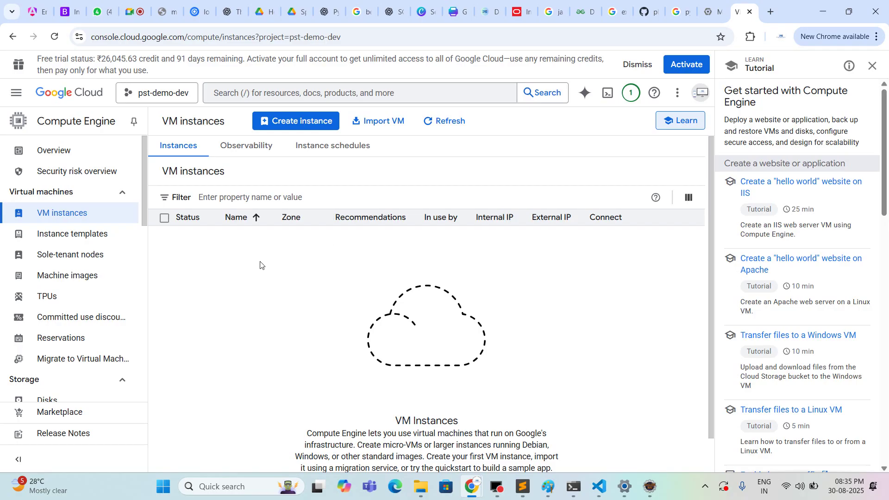
Close the Learn tutorial panel and start a new VM on the Create an instance form
scroll(435, 336, down, 1)
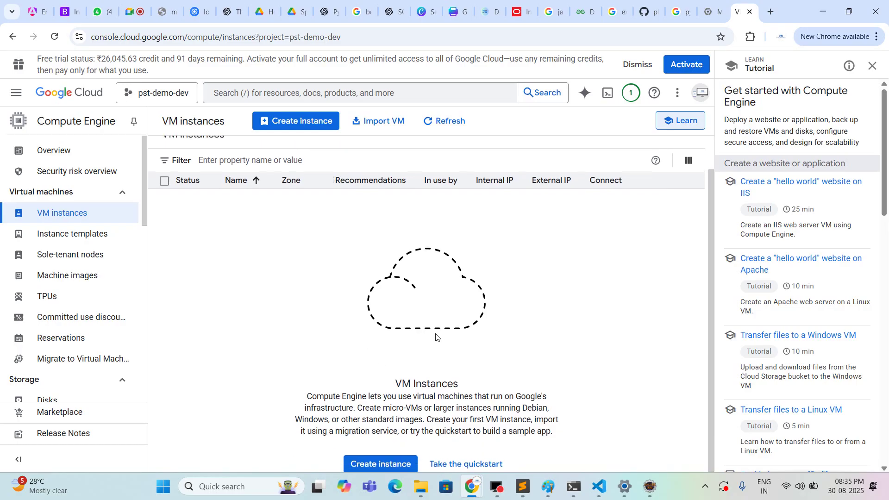
scroll(435, 337, up, 1)
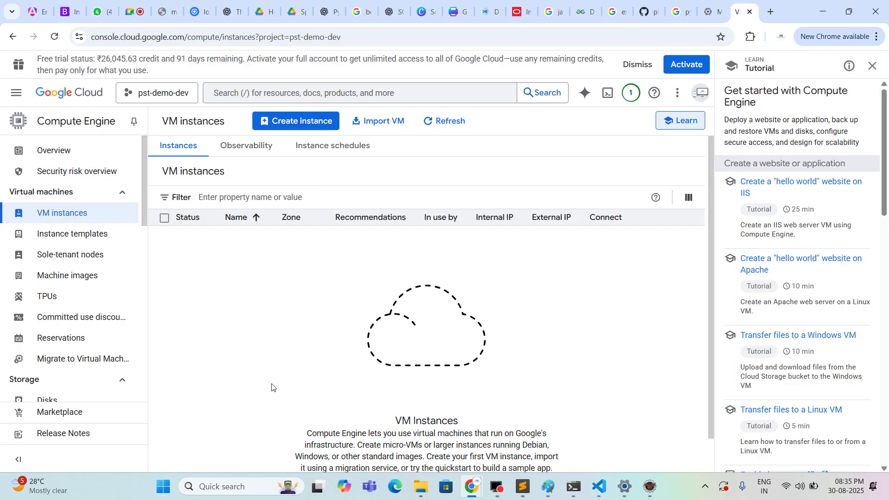
click(871, 66)
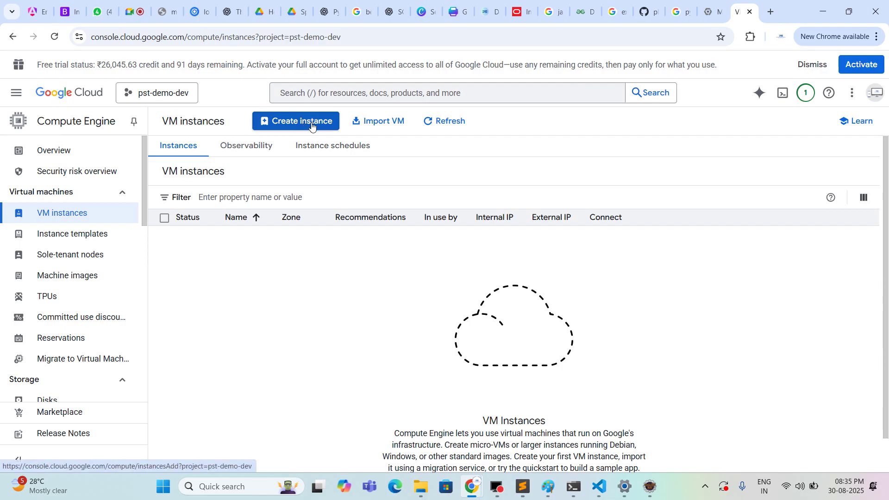
click(312, 125)
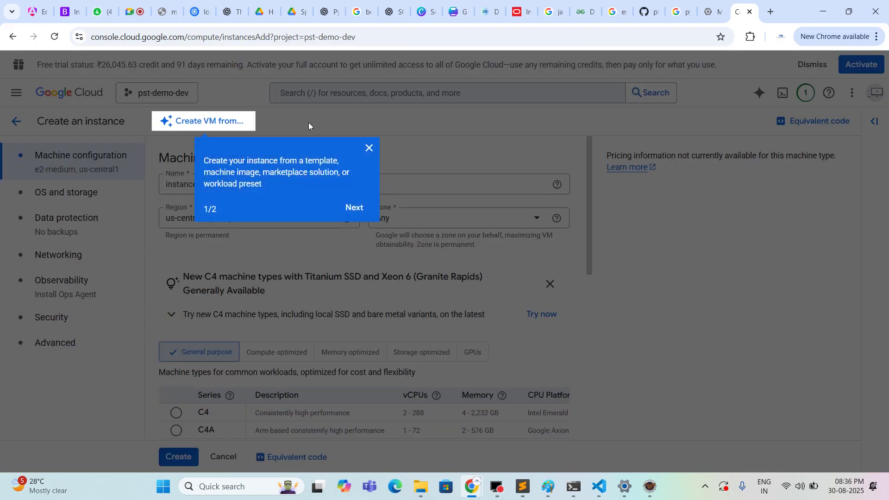
Dismiss the tour bubble and replace the default instance name with 'pst-demo-webapp-server'
click(369, 148)
click(293, 184)
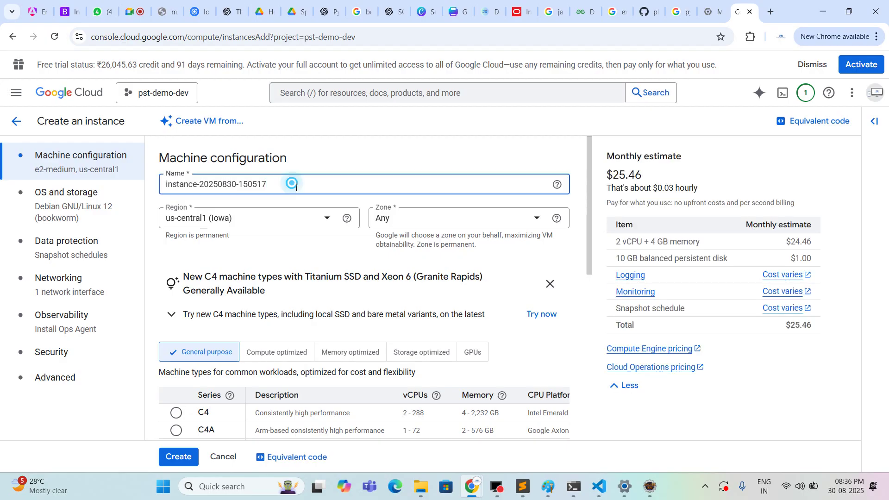
drag(296, 187, 166, 187)
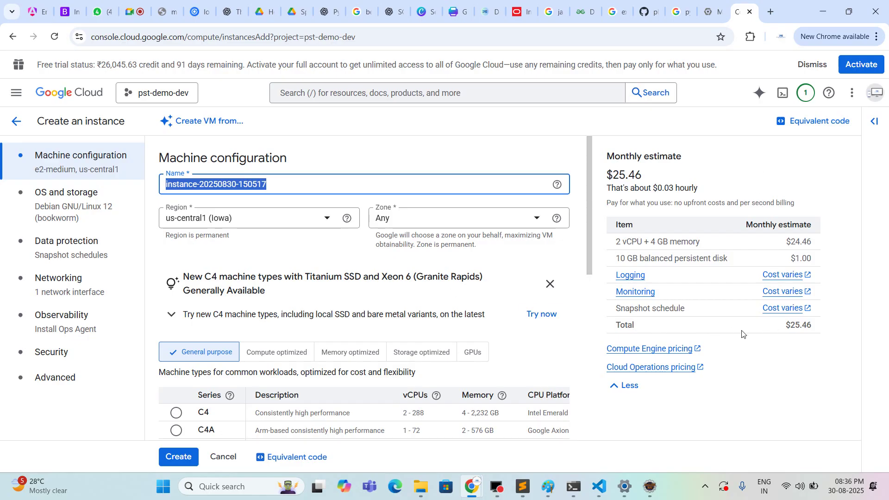
drag(782, 327, 813, 329)
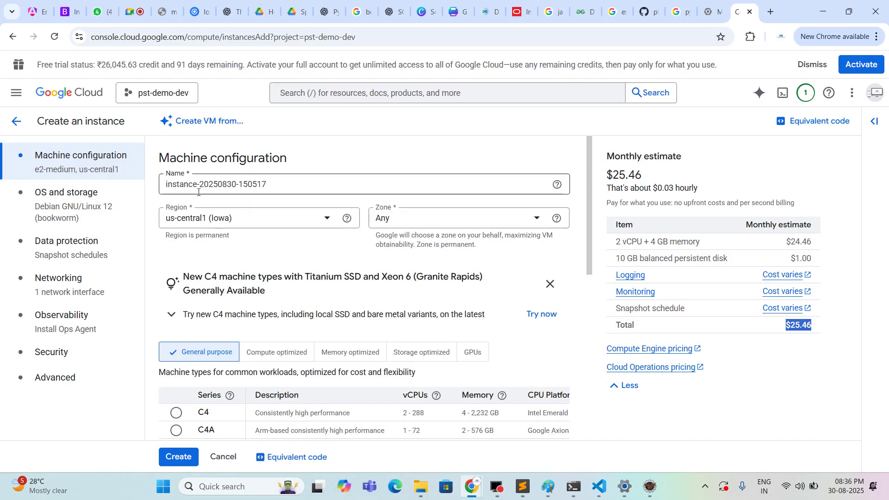
drag(274, 185, 167, 190)
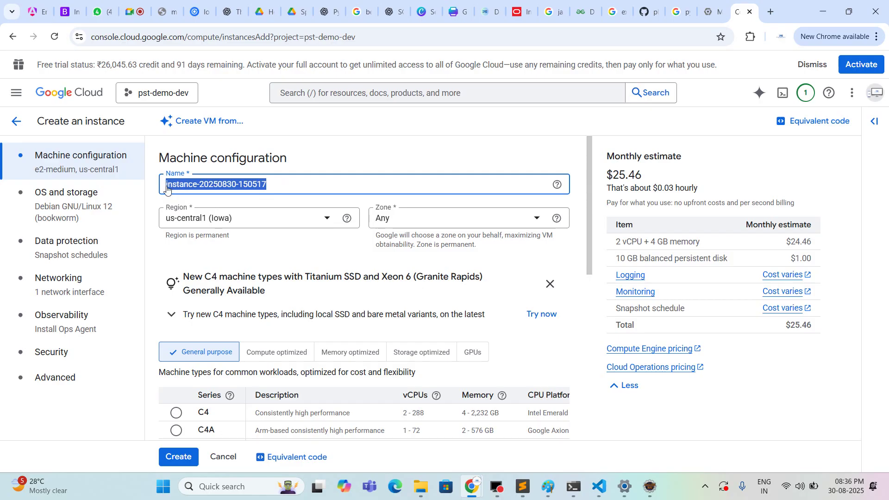
text(pst-)
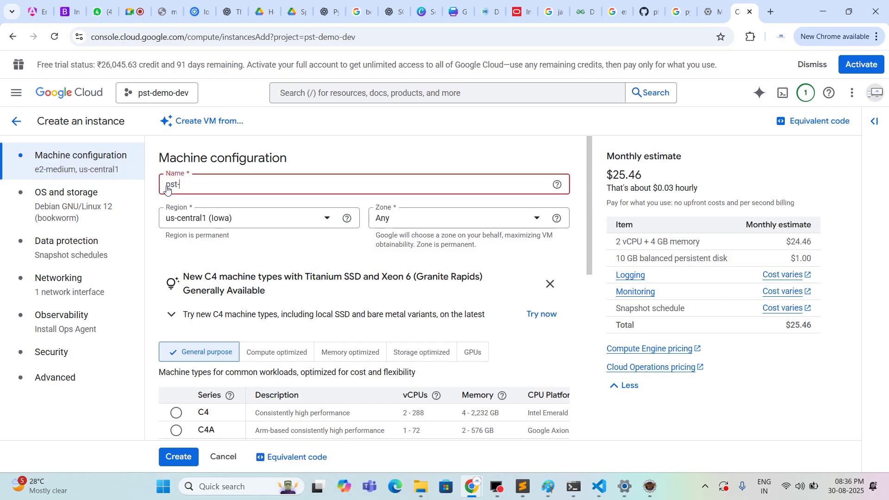
text(demo-)
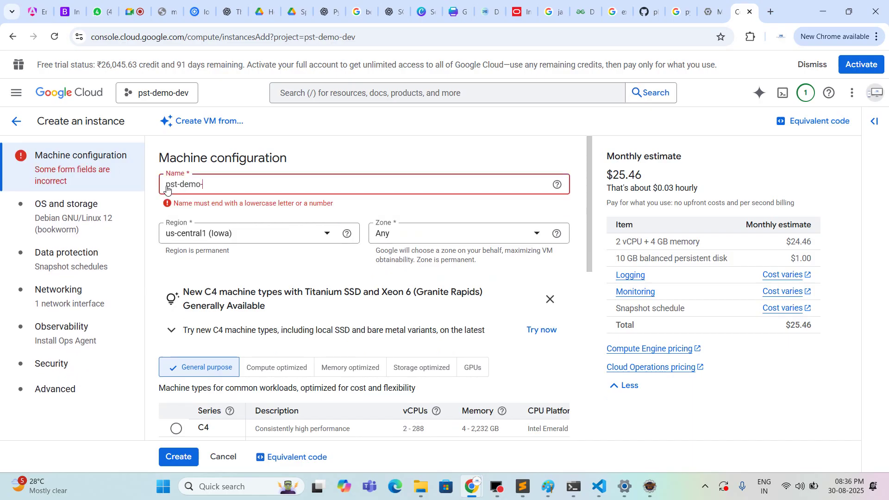
text(weba)
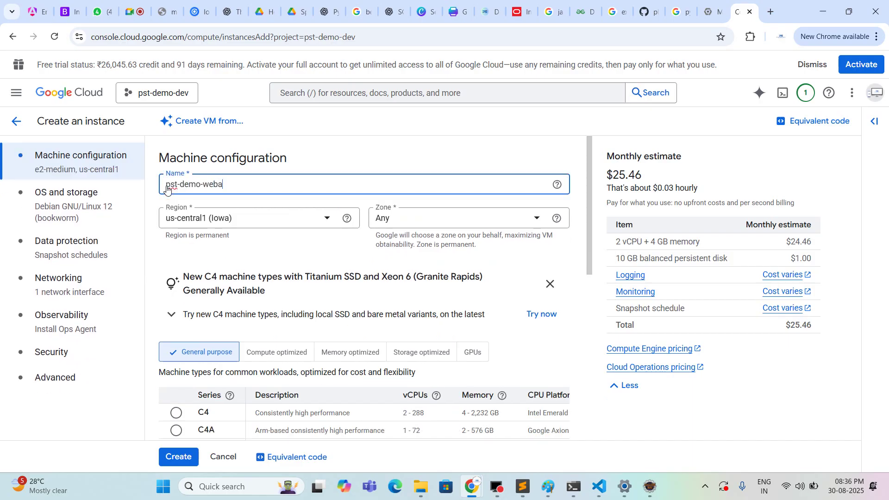
text(pp-server)
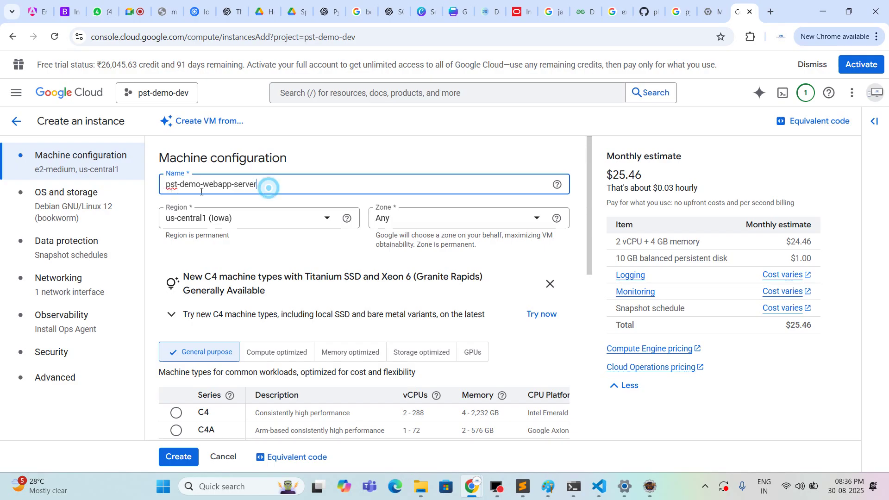
drag(268, 185, 145, 189)
click(306, 190)
mouse_move(180, 185)
mouse_down()
mouse_move(308, 188)
mouse_move(163, 188)
mouse_up()
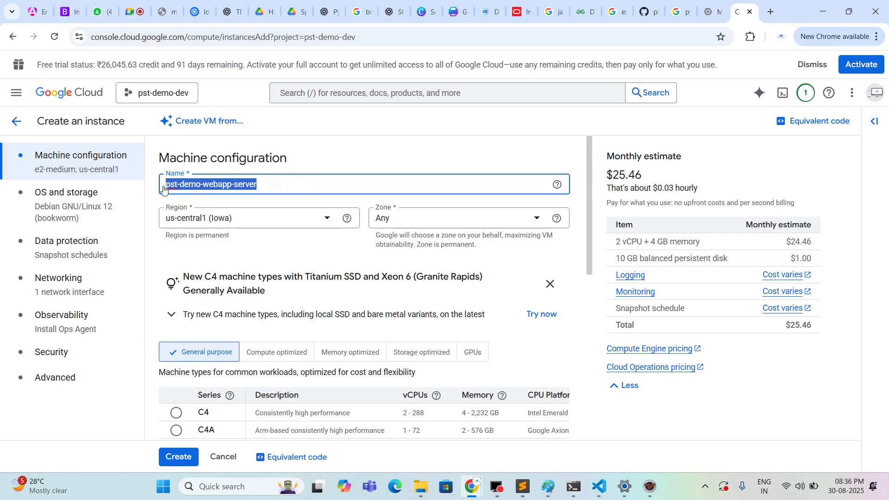
click(282, 184)
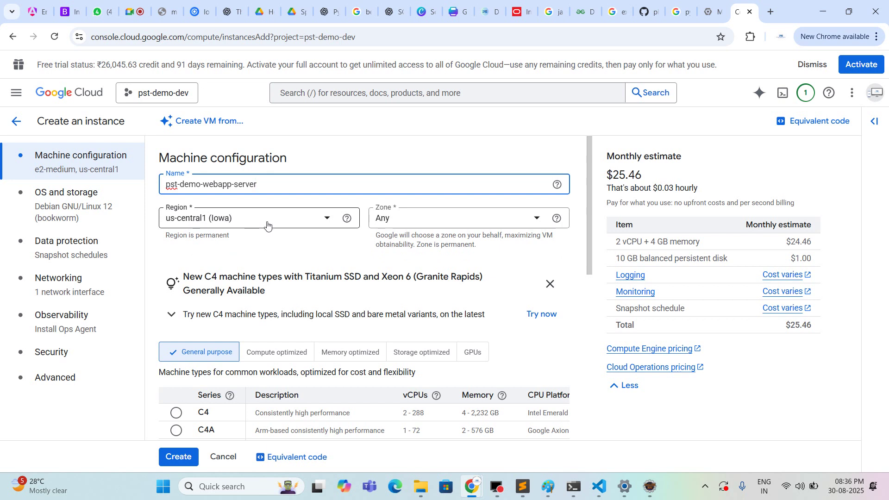
click(323, 220)
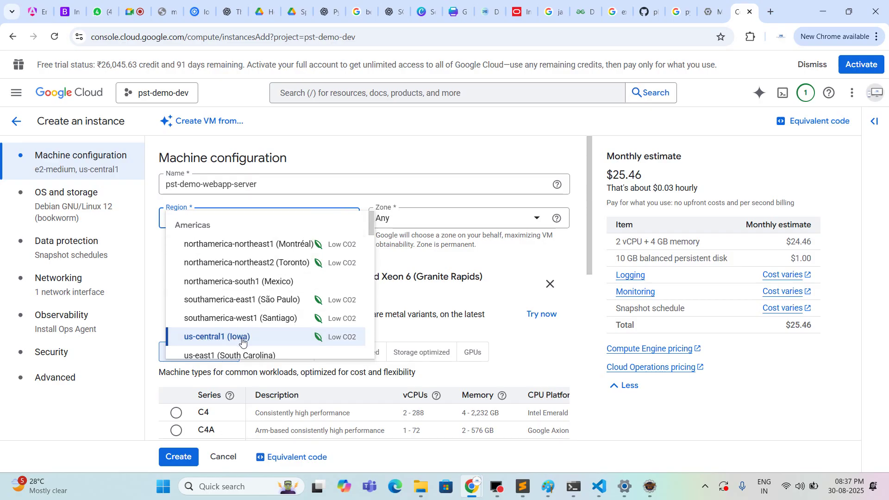
scroll(241, 341, down, 1)
scroll(241, 341, down, 4)
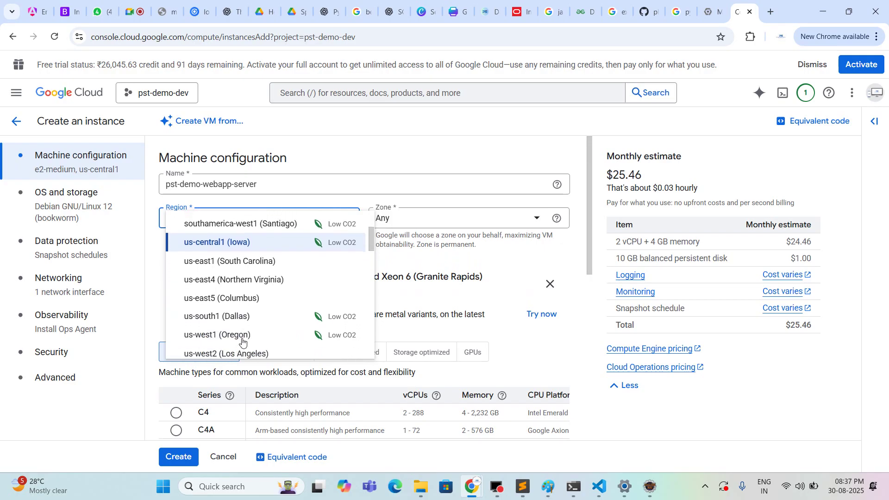
scroll(242, 341, down, 6)
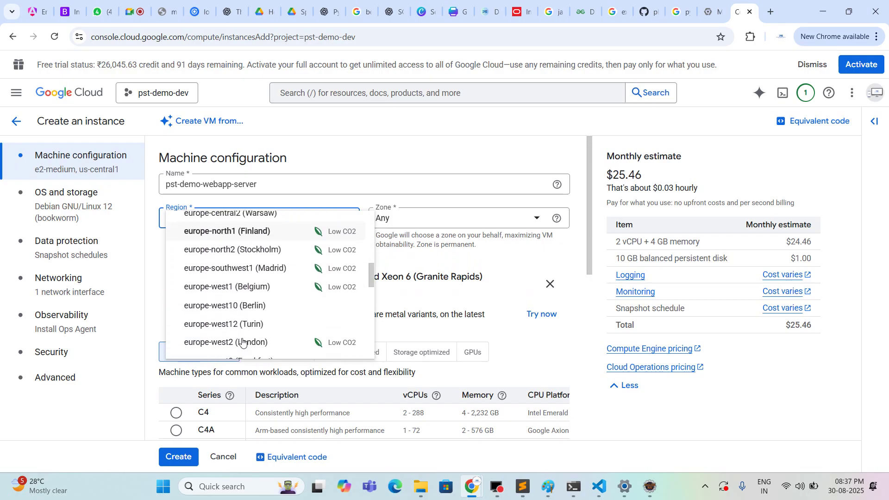
scroll(241, 341, down, 3)
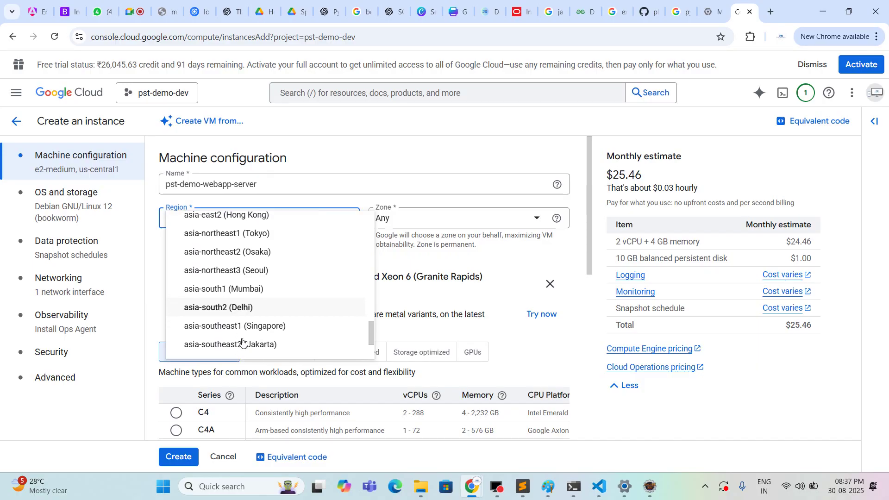
scroll(237, 328, down, 2)
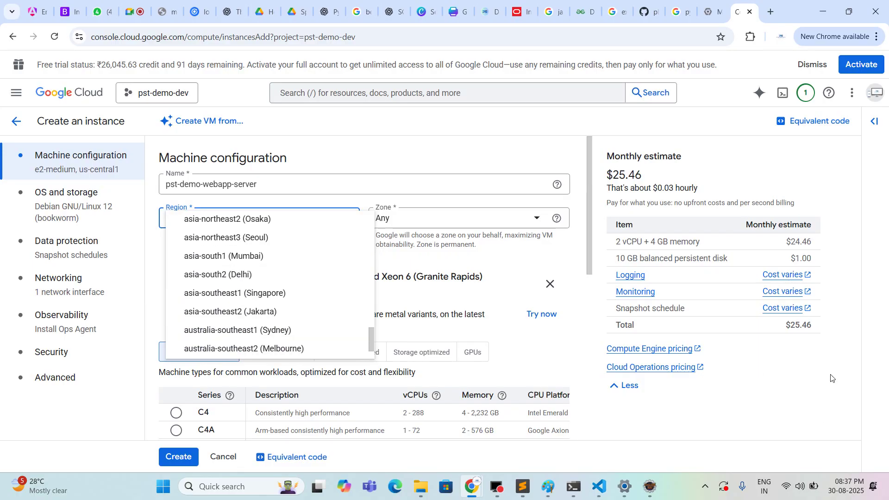
click(201, 277)
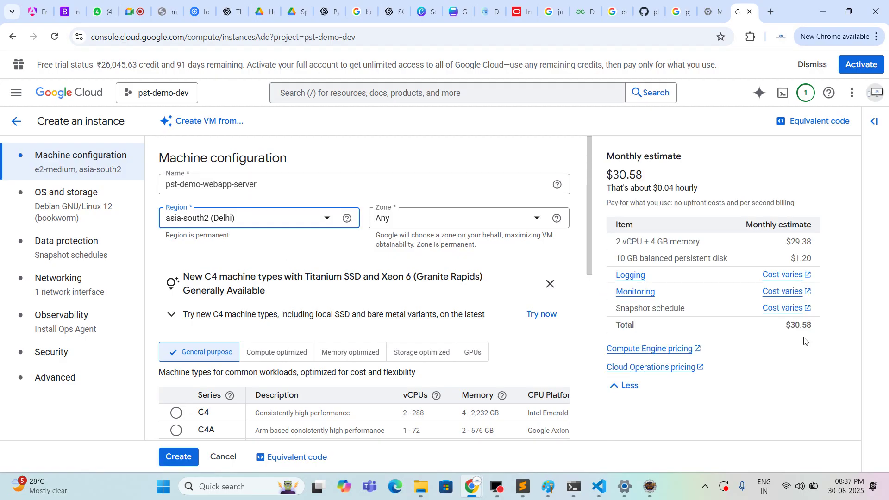
drag(813, 327, 779, 327)
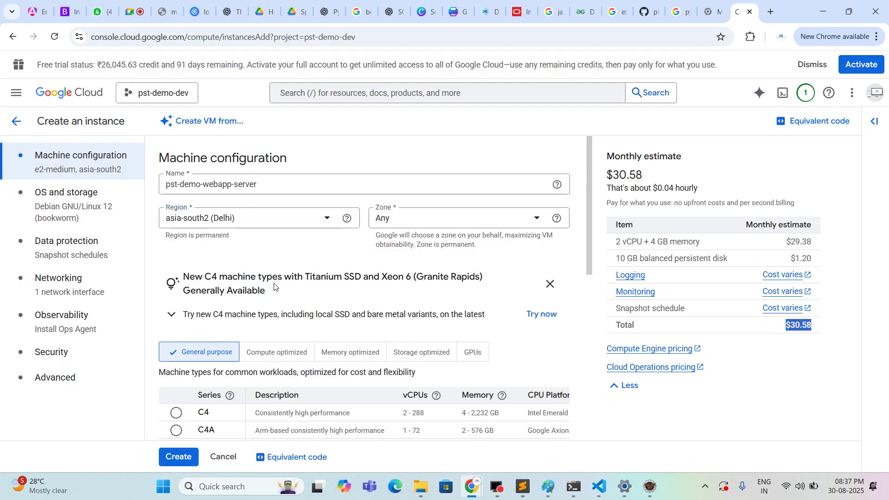
click(333, 222)
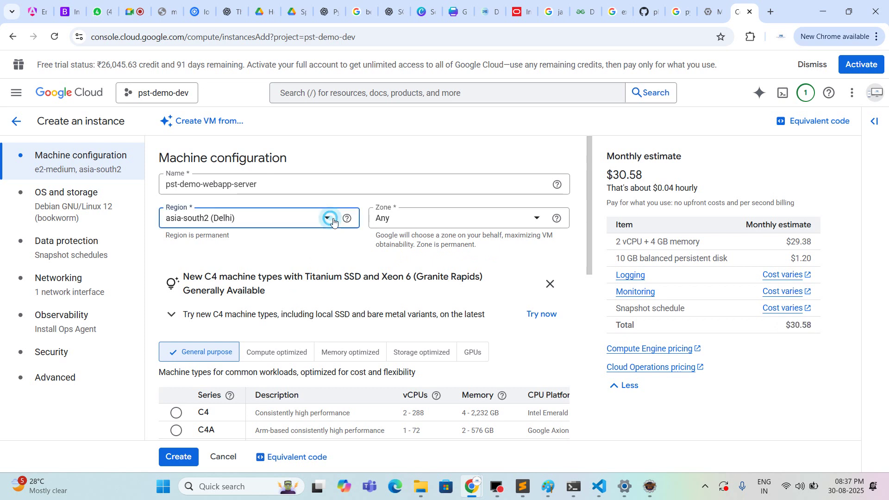
scroll(273, 289, up, 2)
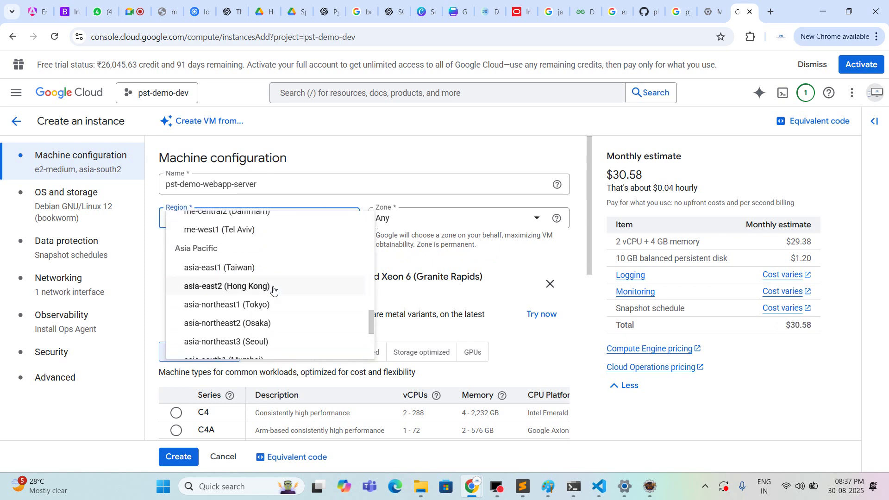
scroll(273, 289, up, 2)
scroll(273, 289, up, 4)
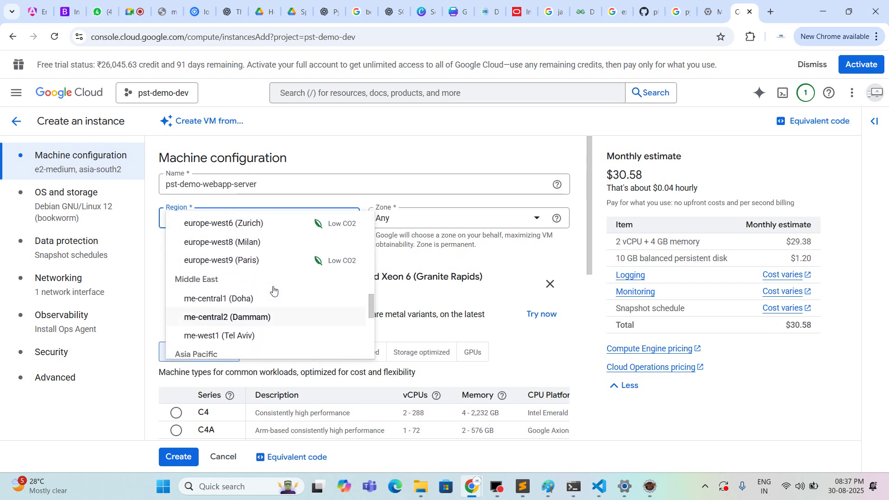
scroll(273, 289, up, 1)
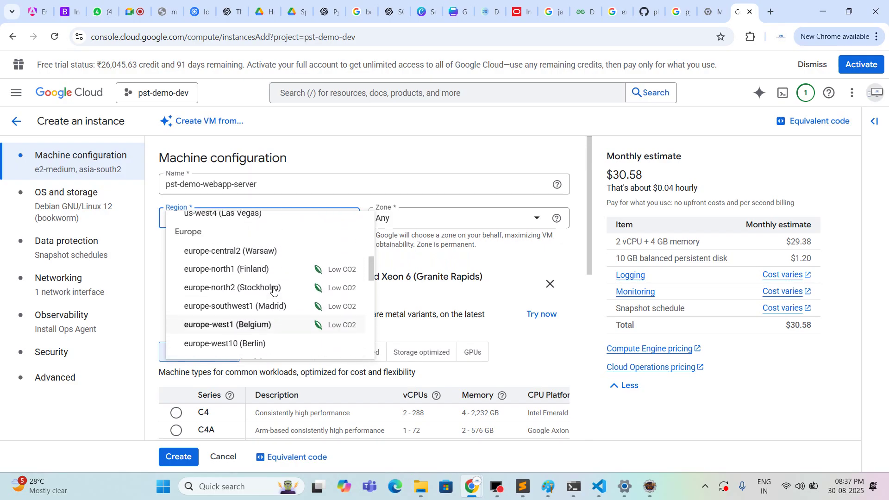
click(248, 250)
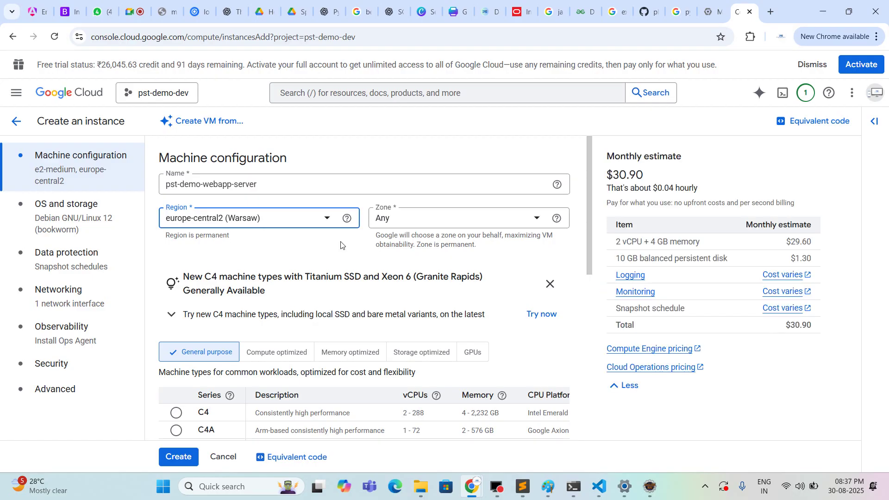
click(328, 220)
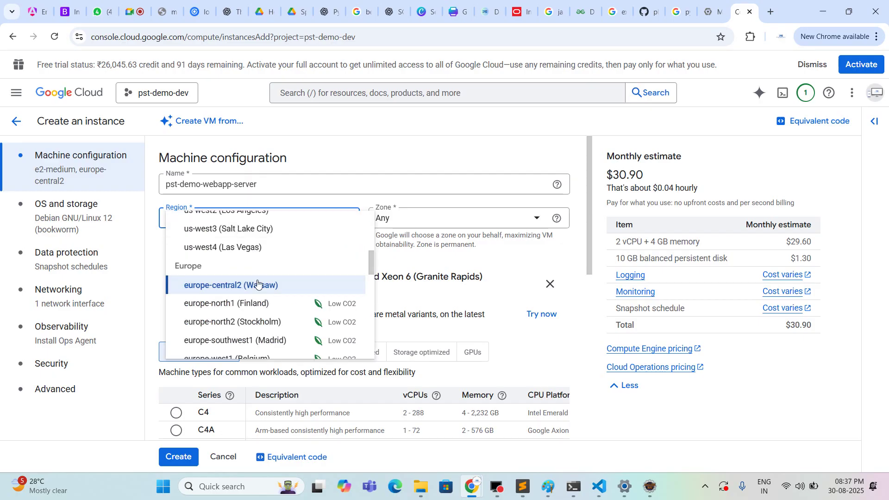
scroll(258, 284, up, 3)
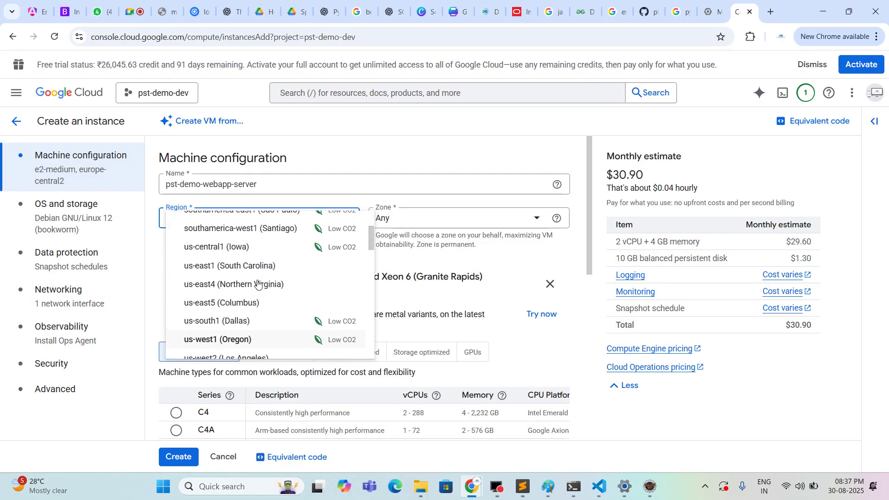
scroll(258, 283, up, 1)
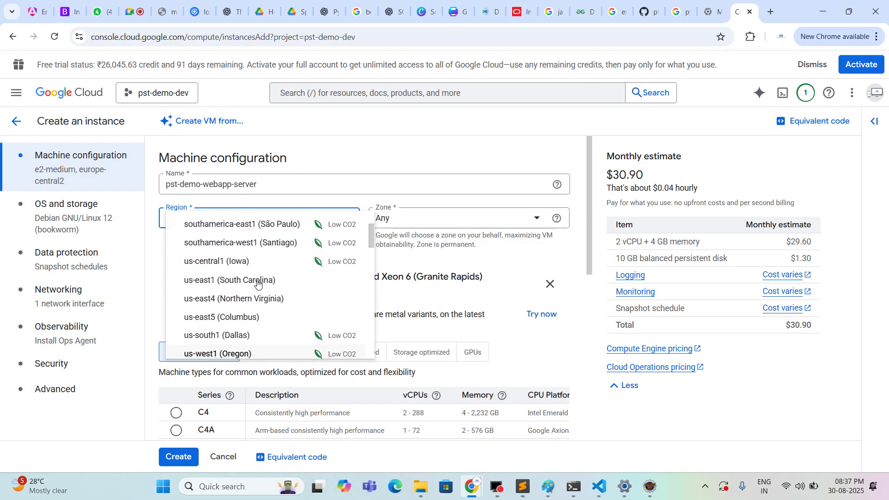
scroll(258, 284, up, 1)
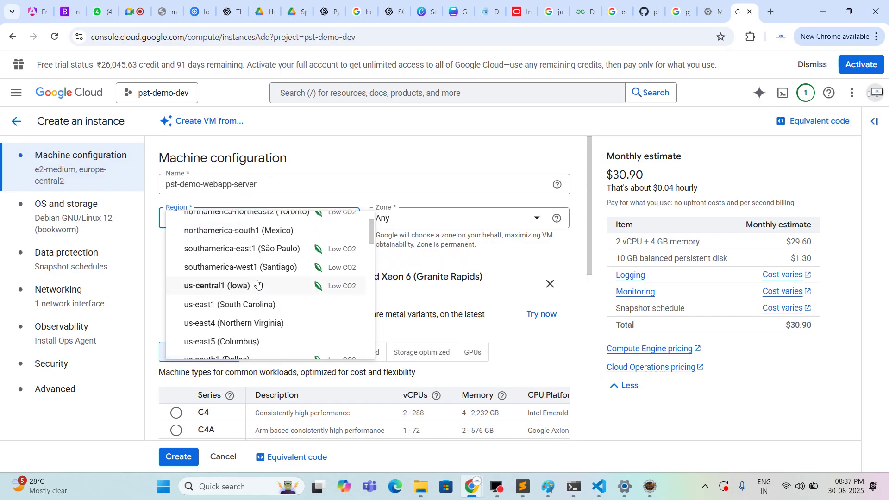
click(197, 286)
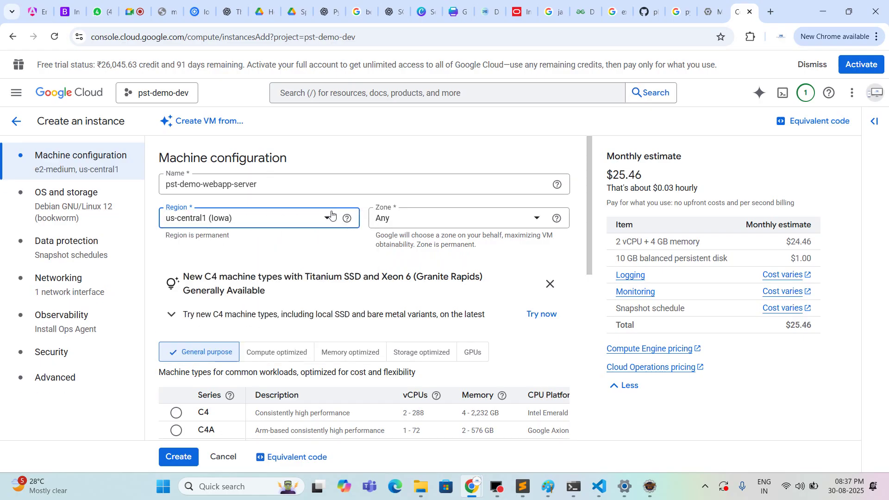
Choose us-central1-a from the Zone dropdown, checking the zone explanation
click(558, 218)
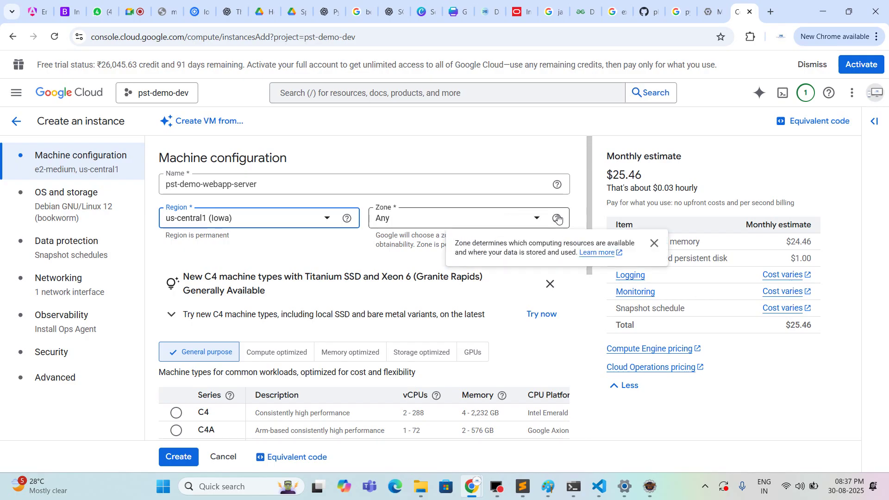
click(537, 218)
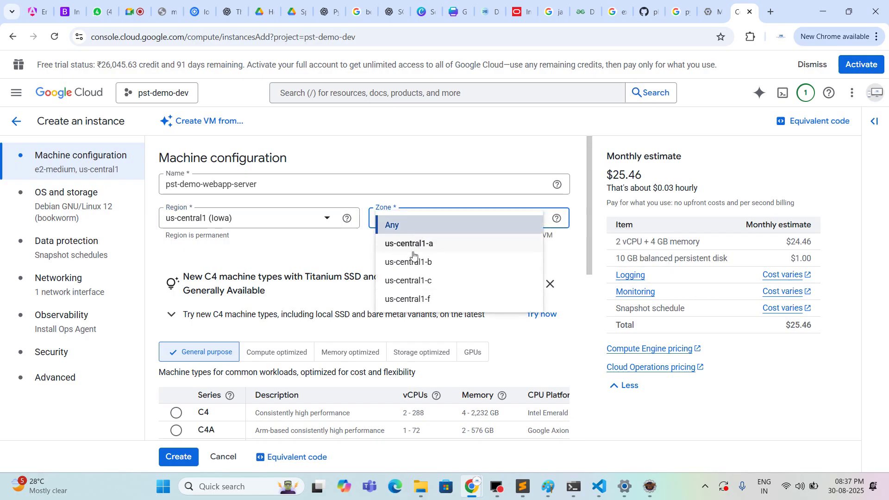
click(408, 244)
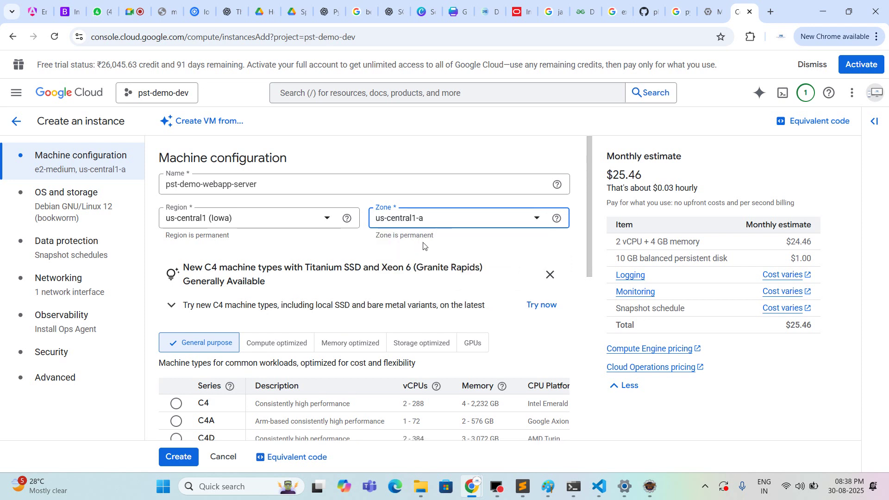
click(559, 219)
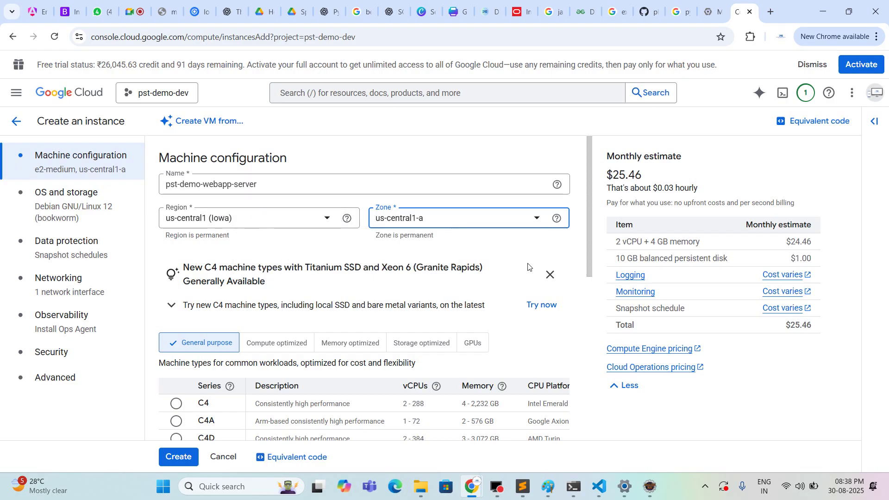
scroll(301, 290, down, 4)
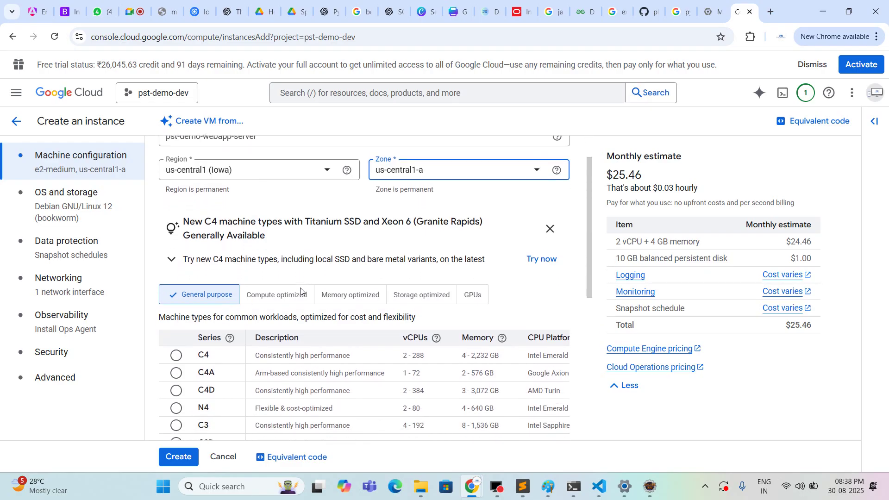
scroll(303, 290, down, 1)
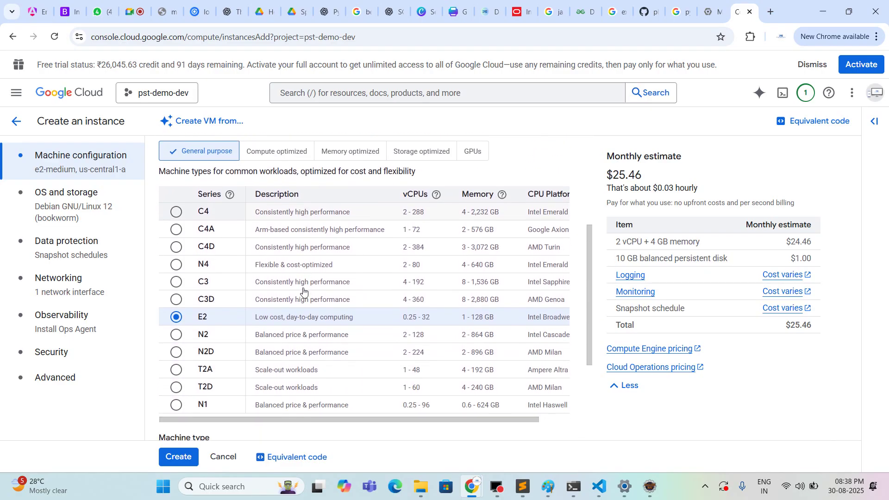
scroll(303, 291, right, 2)
scroll(303, 291, left, 2)
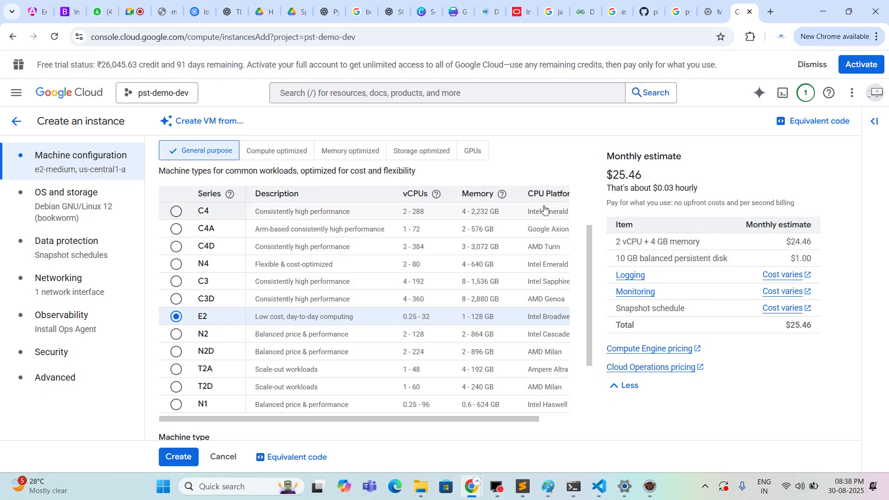
scroll(544, 210, right, 2)
scroll(545, 209, left, 2)
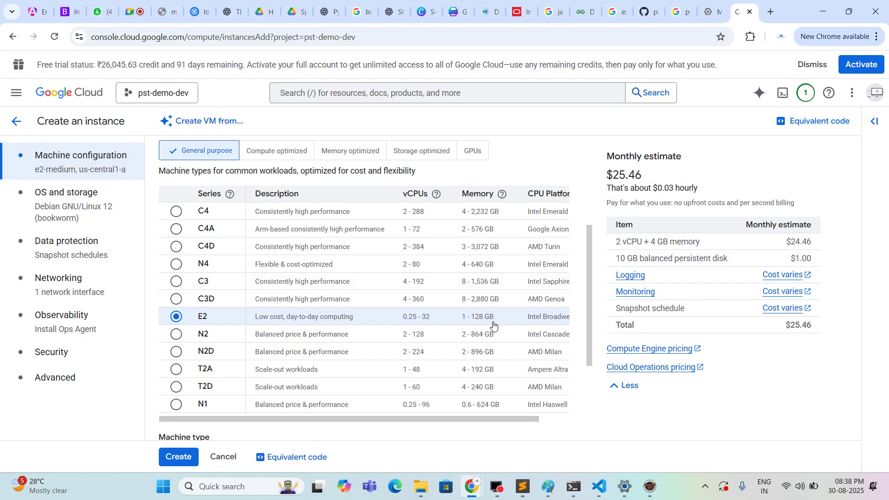
scroll(493, 324, right, 1)
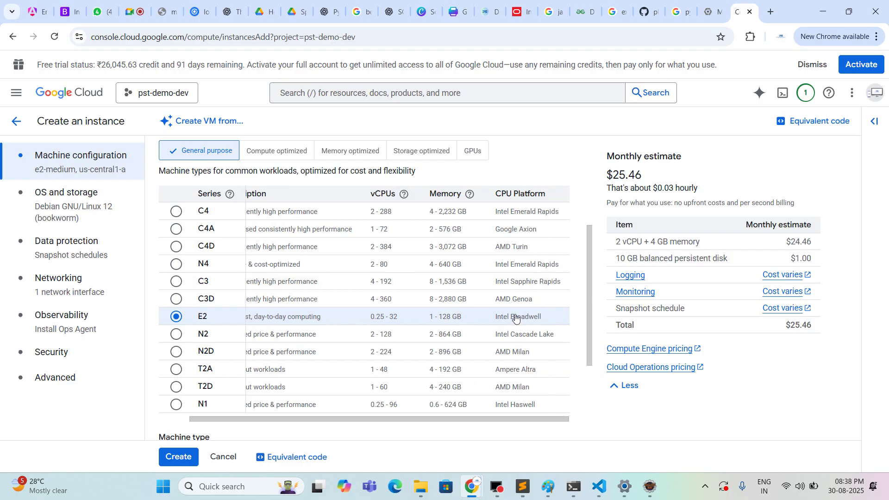
scroll(516, 318, left, 1)
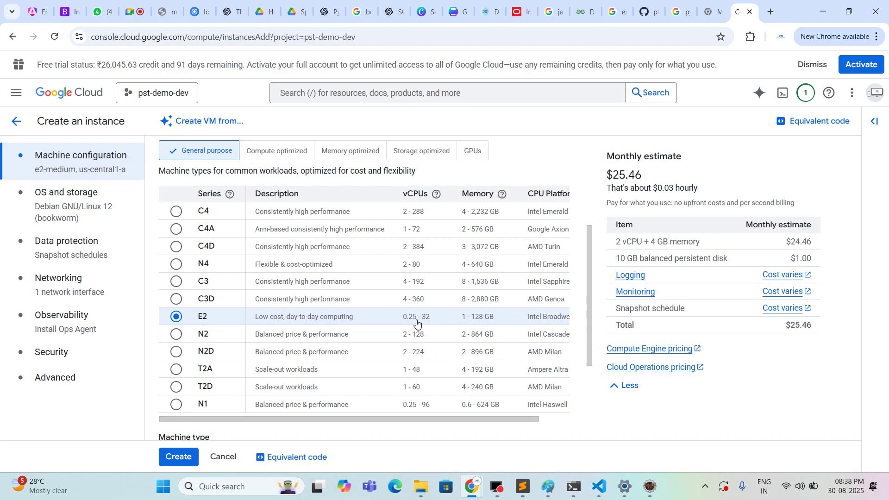
scroll(424, 350, down, 1)
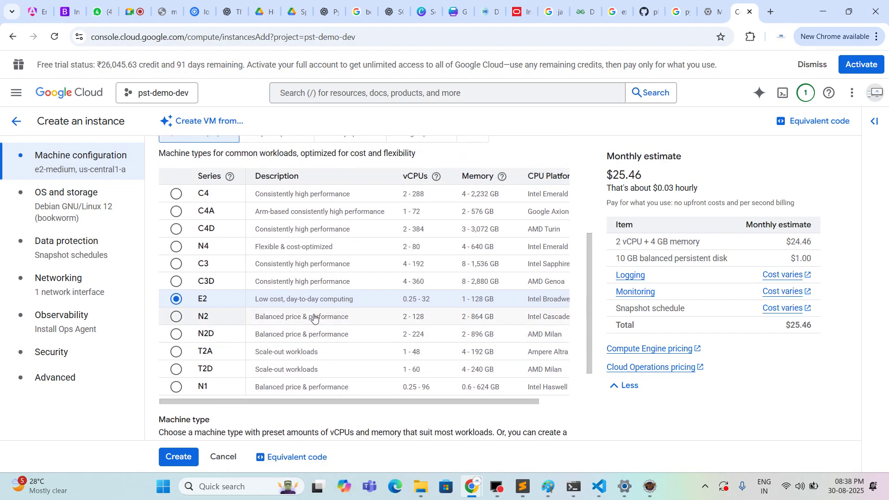
scroll(313, 318, up, 1)
scroll(314, 317, down, 1)
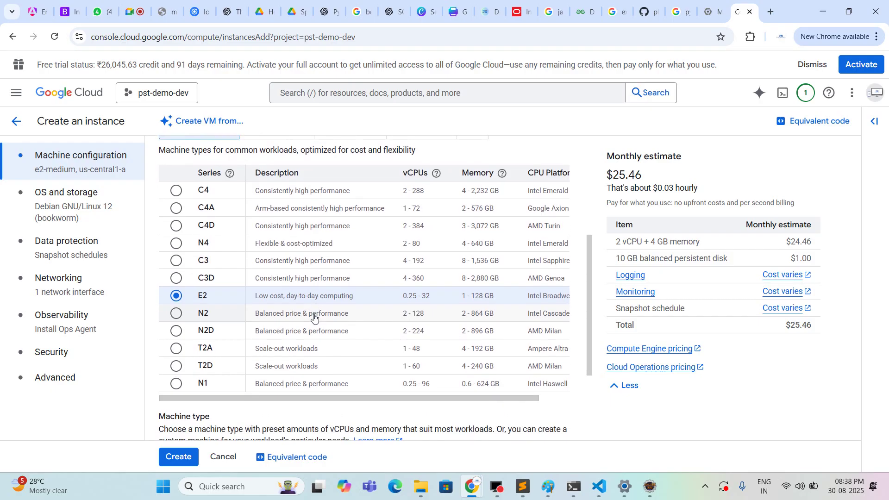
scroll(204, 247, up, 2)
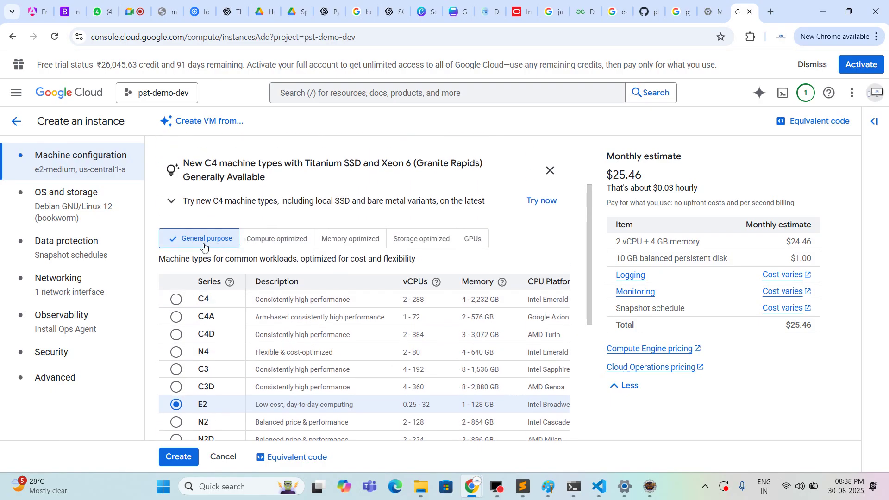
scroll(348, 365, down, 2)
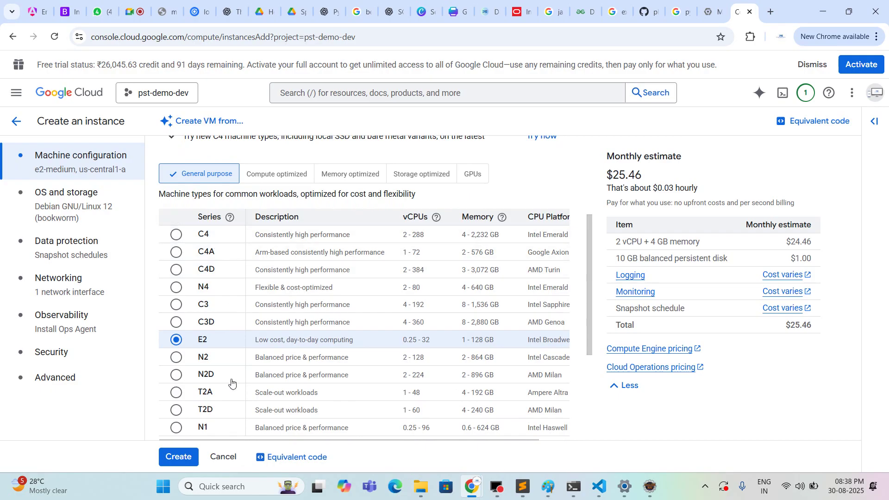
Select the C4 series and compare its vCPU/memory and 10 GB Hyperdisk Balanced costs
click(181, 237)
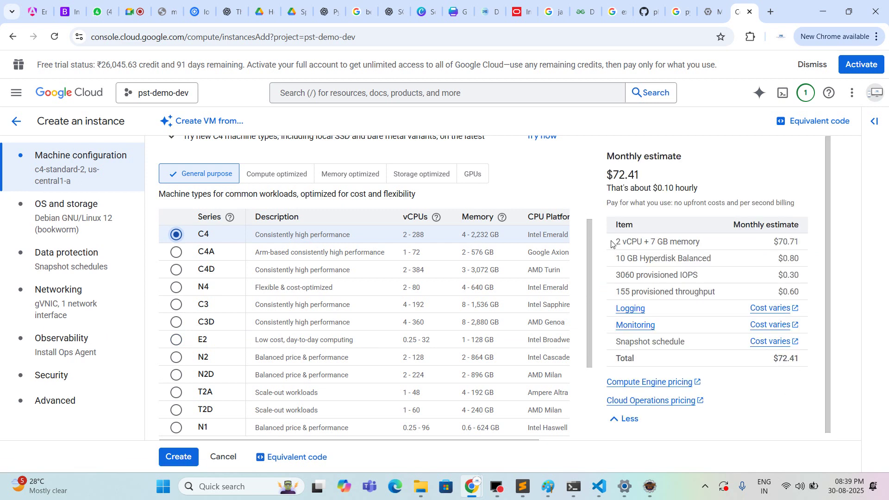
drag(611, 244, 651, 248)
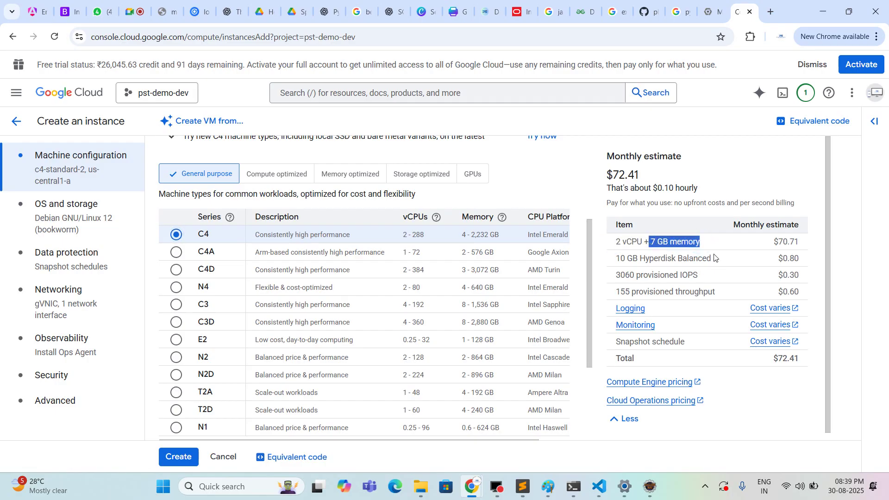
drag(714, 258, 614, 260)
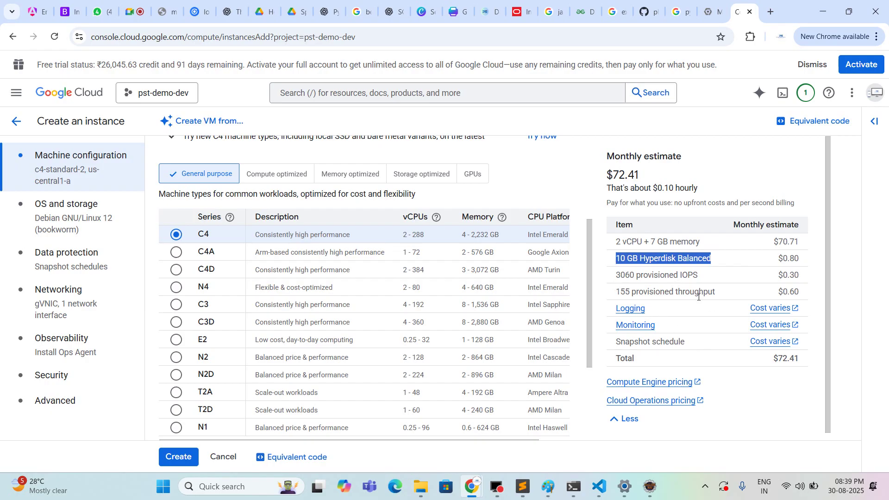
Switch to the C4A series and review its costs, totalling $34.48 monthly
click(176, 253)
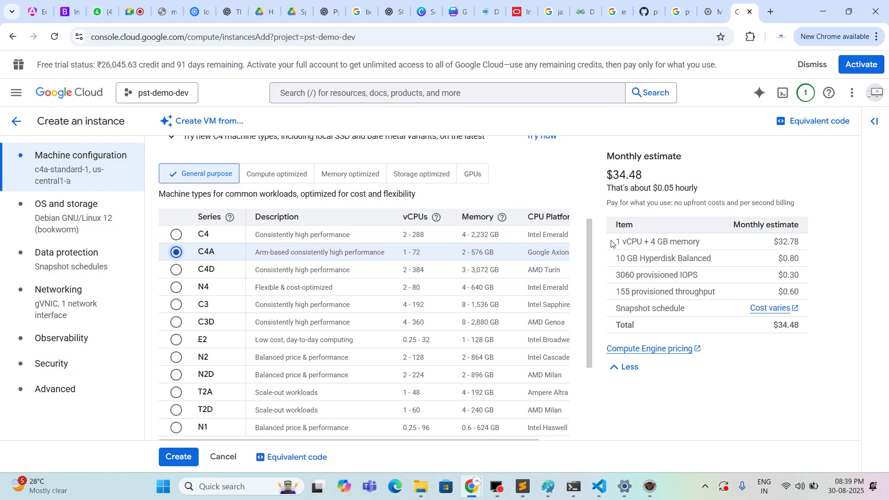
drag(610, 241, 693, 247)
drag(614, 257, 715, 259)
scroll(472, 262, right, 1)
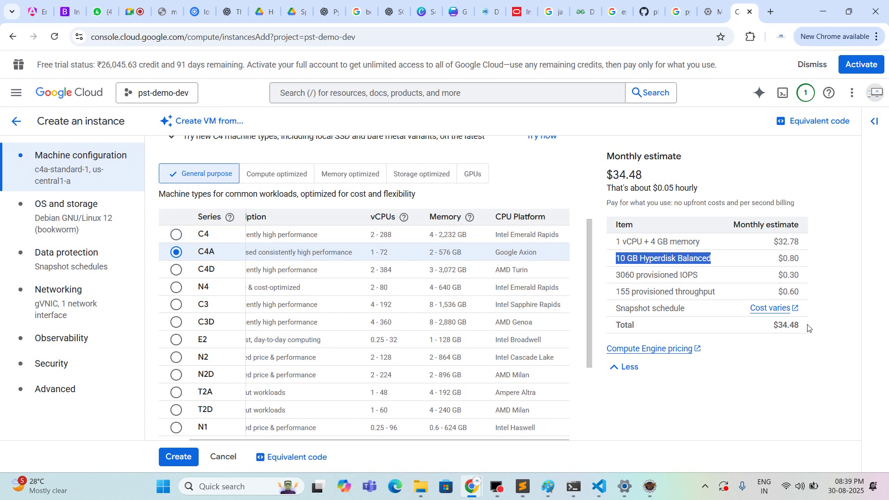
drag(810, 326, 758, 327)
scroll(377, 262, left, 1)
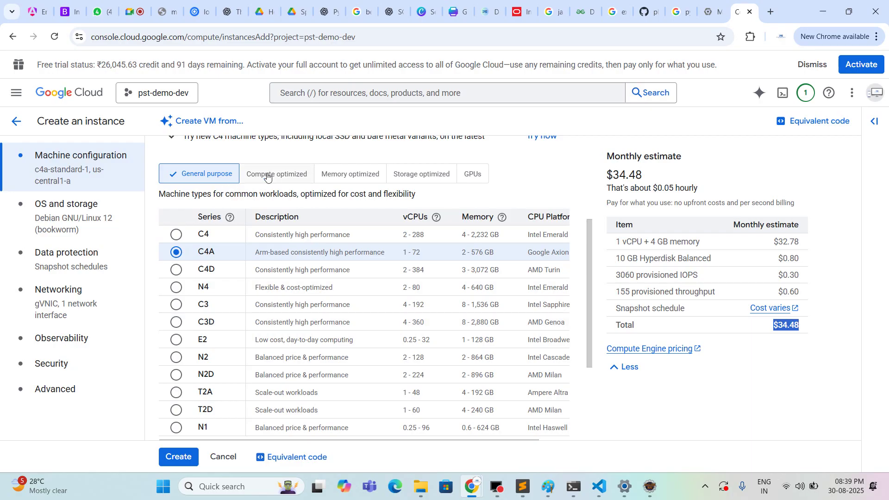
Show the Compute optimized series and review its $122.34 monthly total and -$30.49 usage discount
click(294, 179)
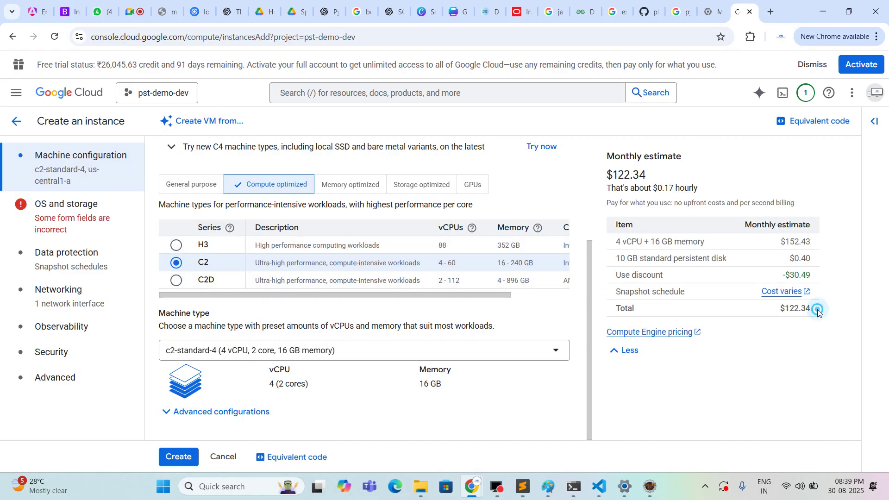
drag(811, 314, 771, 313)
drag(815, 277, 742, 282)
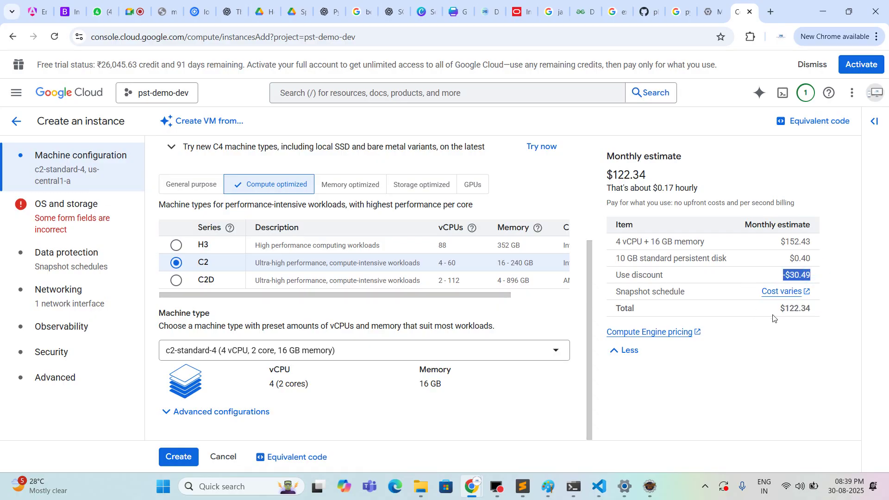
drag(818, 306, 770, 311)
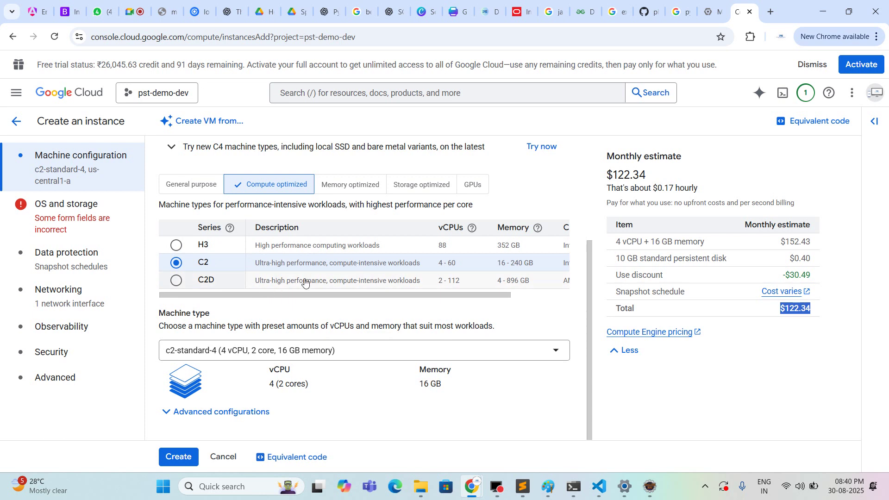
Try the C2D compute-optimized series and examine the memory part of its estimate
click(177, 280)
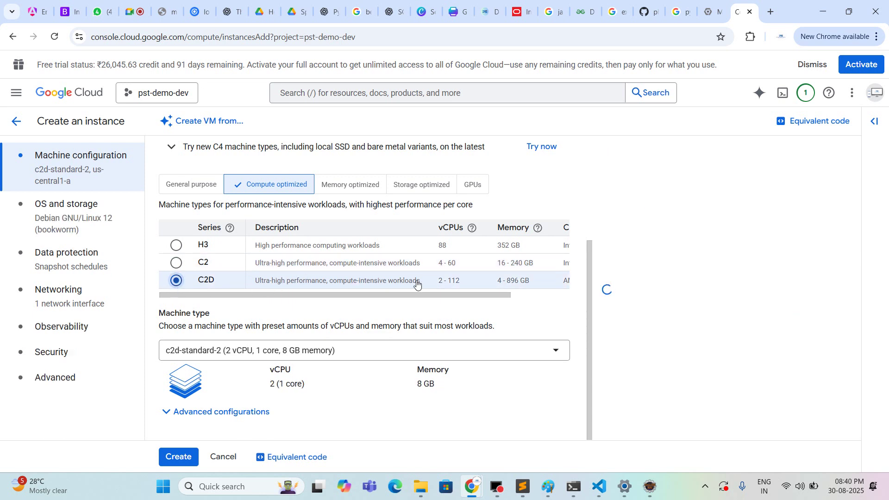
scroll(470, 283, right, 2)
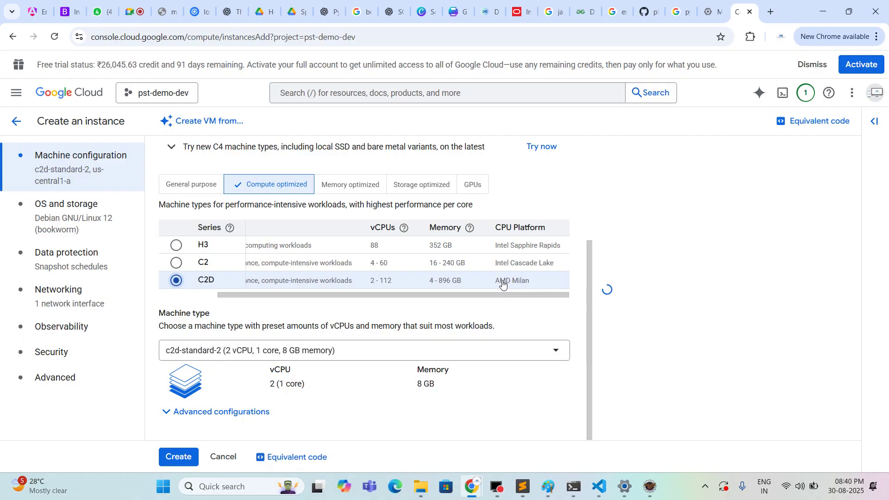
scroll(505, 284, left, 1)
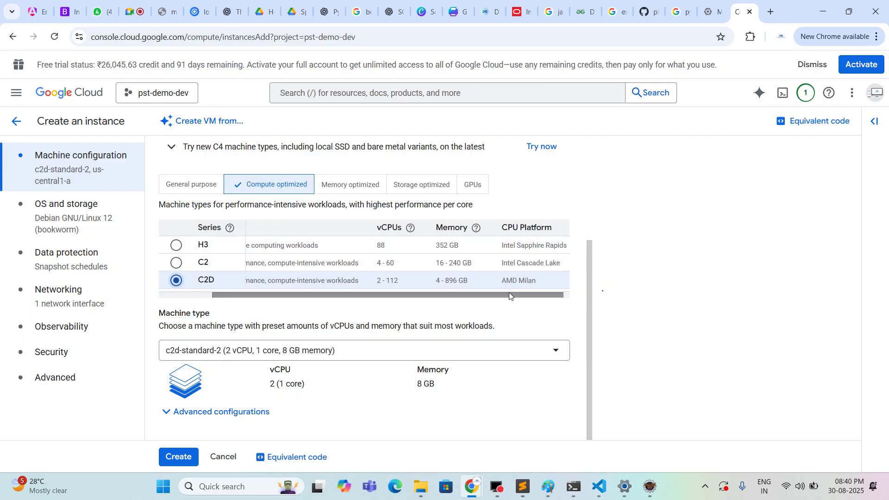
scroll(496, 283, left, 2)
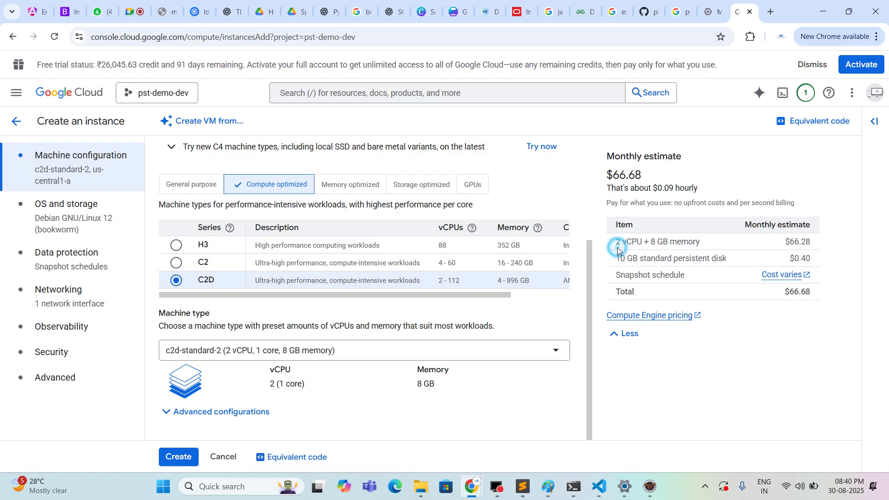
drag(617, 241, 642, 240)
drag(704, 241, 657, 241)
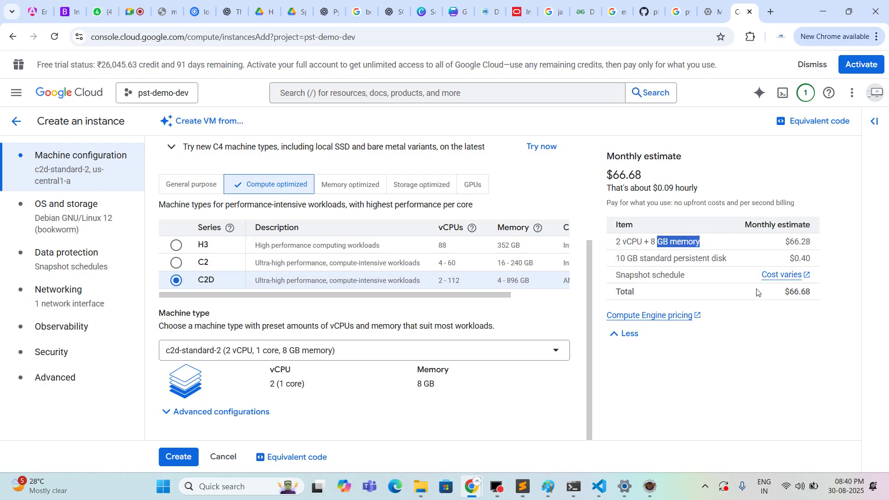
scroll(502, 276, right, 1)
scroll(501, 276, left, 1)
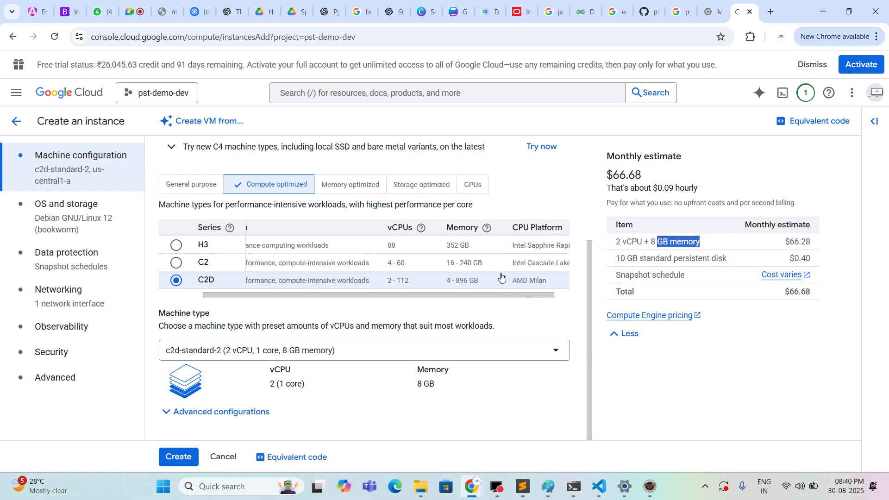
Select the H3 series (h3-standard-88) and highlight its $3,595.23 total and memory line
click(176, 246)
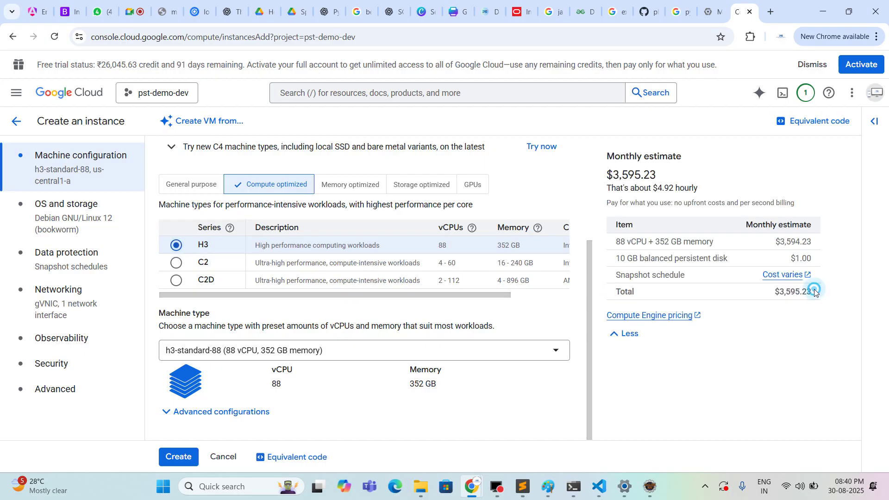
drag(815, 291, 740, 292)
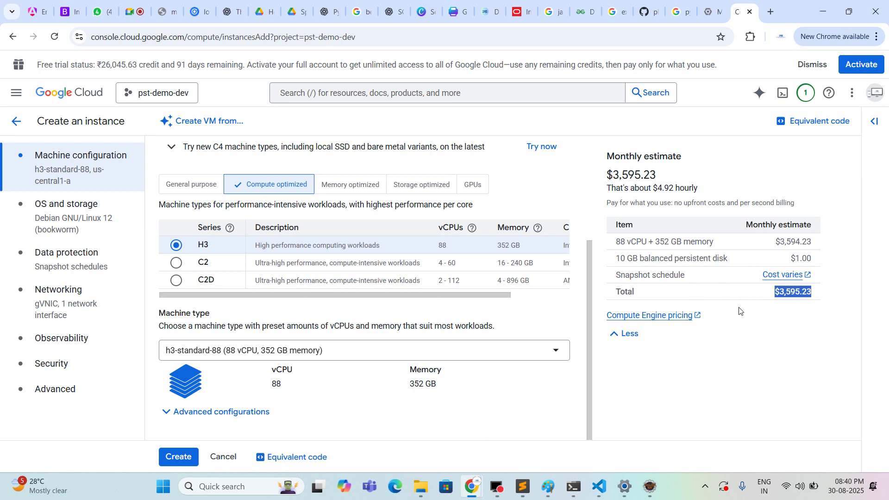
drag(615, 247, 707, 250)
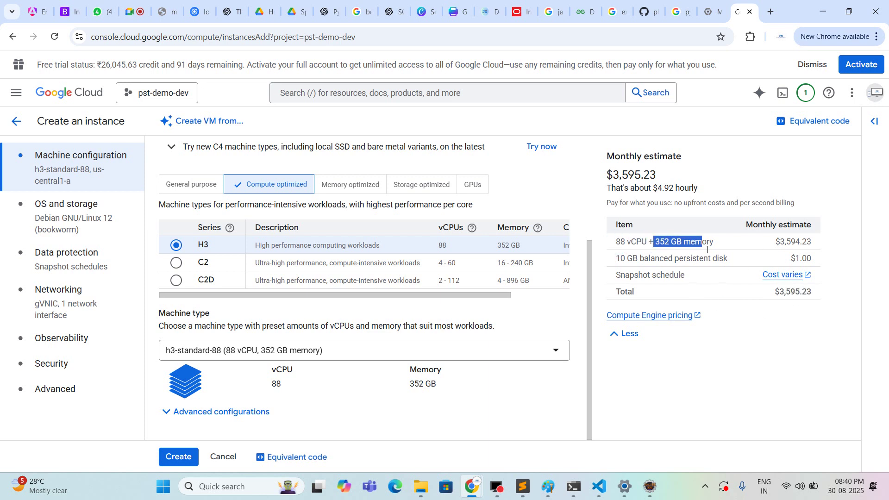
Review the memory-optimized M2 monthly total, then return to General purpose with C4A at $34.48
click(351, 192)
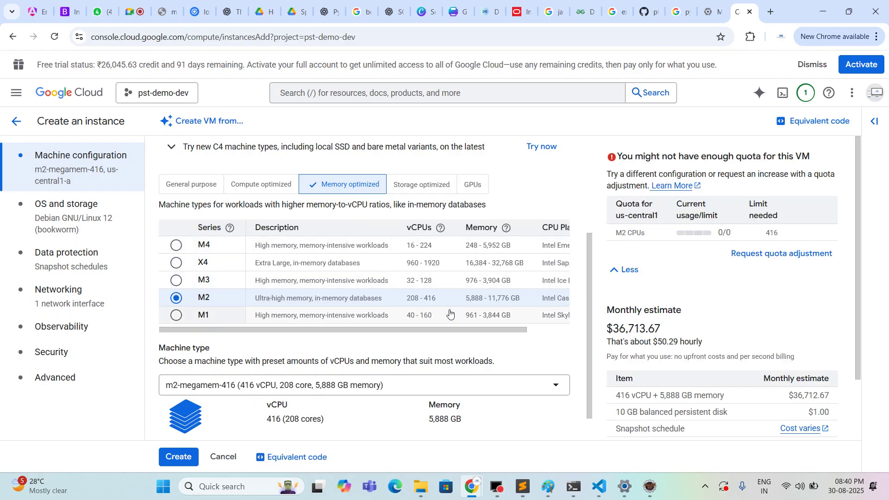
scroll(792, 371, down, 2)
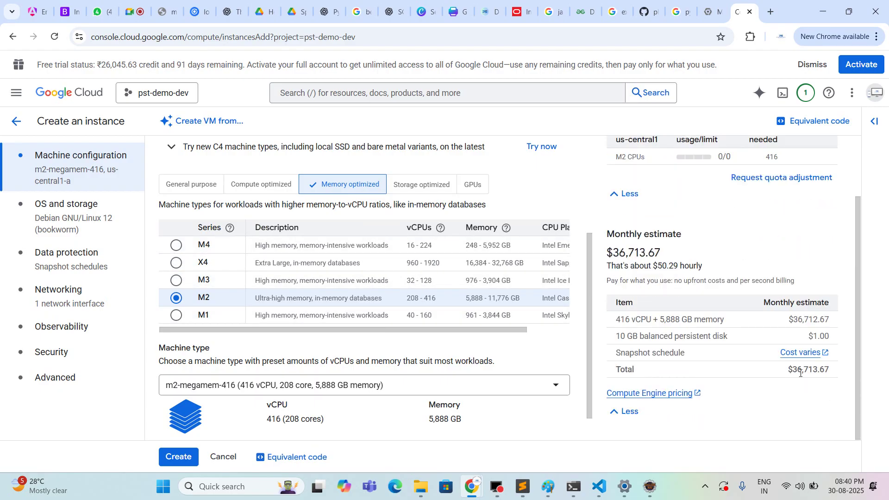
drag(831, 377, 745, 376)
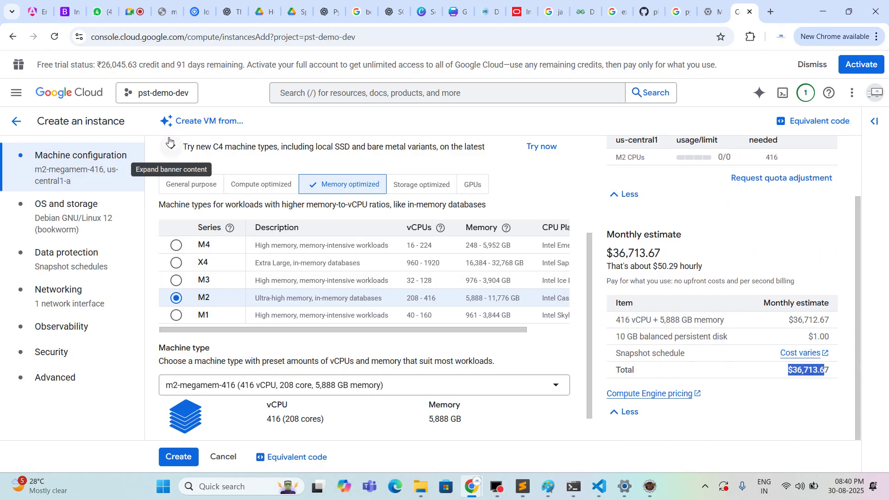
click(189, 186)
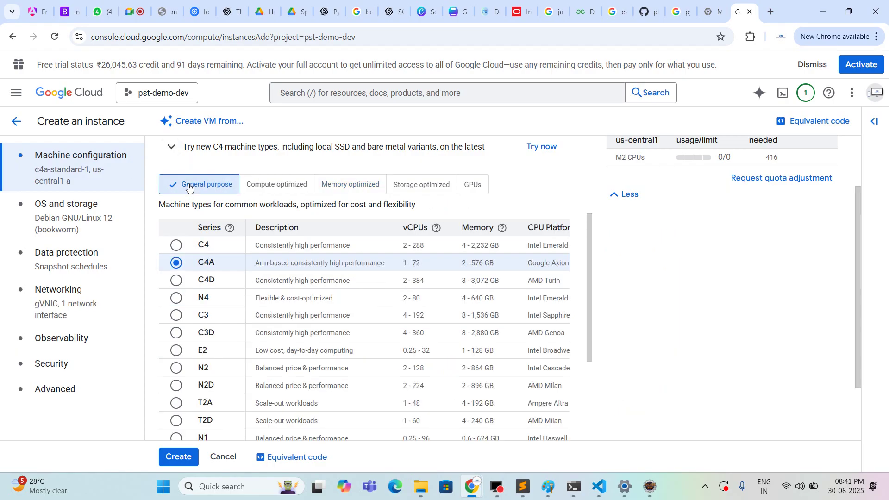
Choose the E2 series, confirm e2-medium at $24.86 monthly, and expand the advanced CPU configurations
click(176, 351)
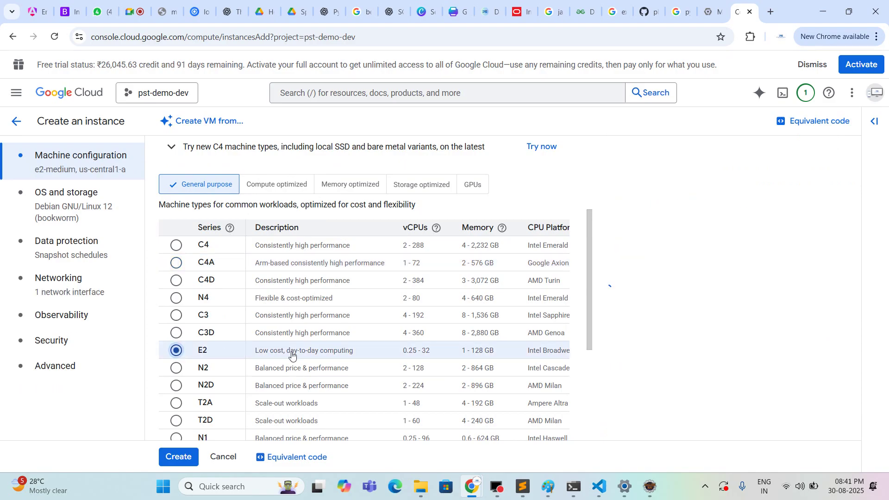
scroll(293, 353, down, 1)
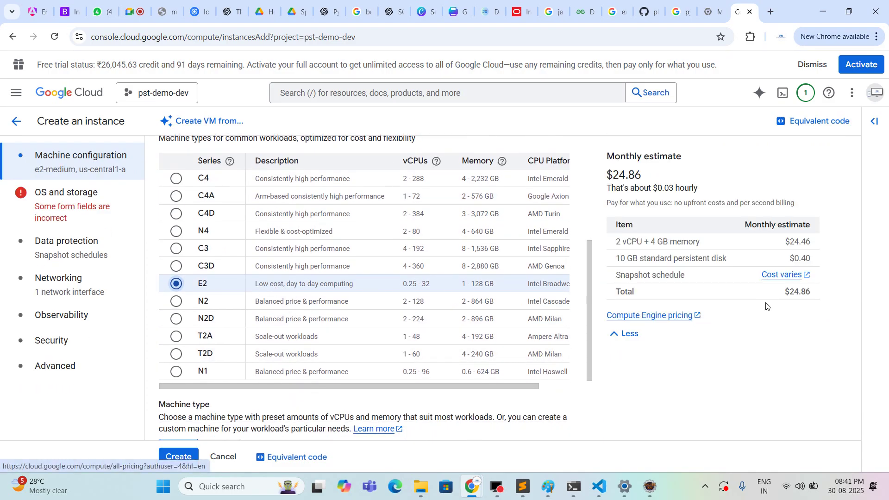
scroll(448, 294, down, 3)
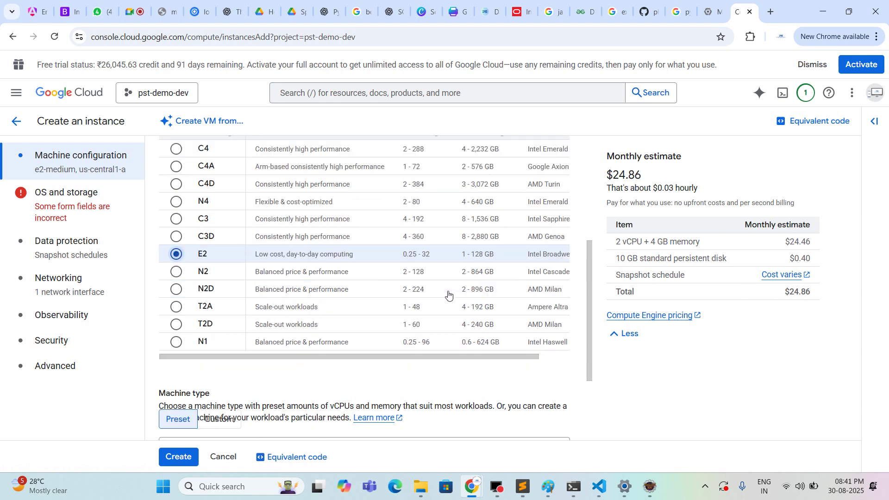
scroll(448, 294, up, 4)
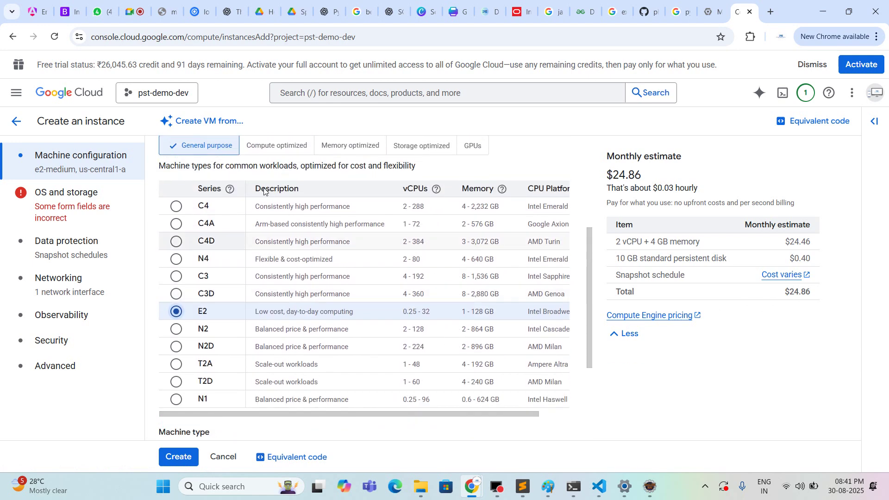
scroll(319, 309, up, 4)
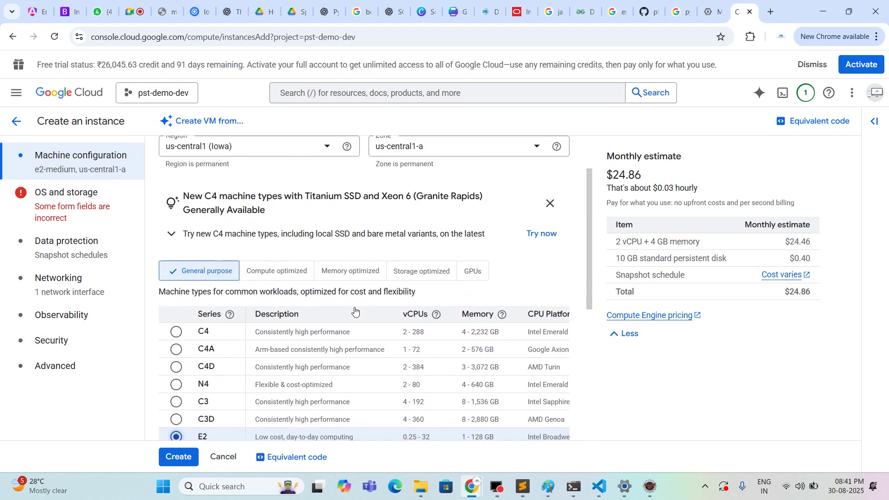
drag(318, 309, 325, 183)
scroll(325, 184, up, 1)
scroll(321, 285, down, 5)
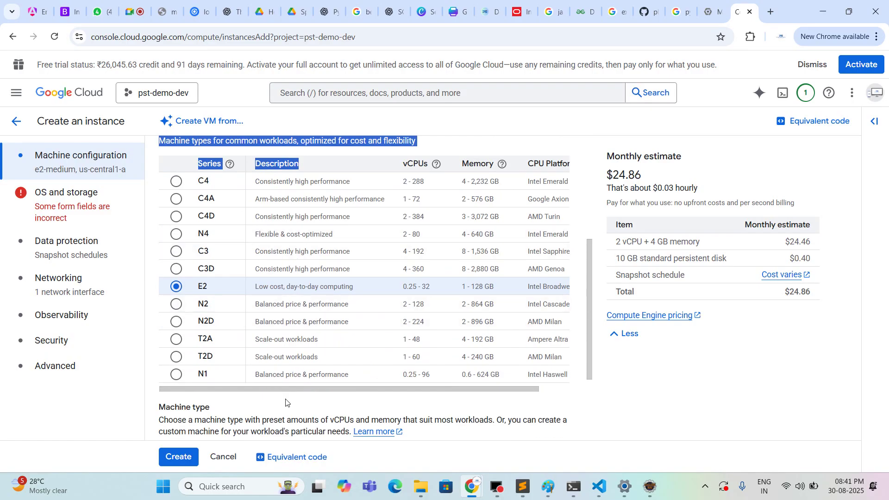
scroll(289, 406, down, 3)
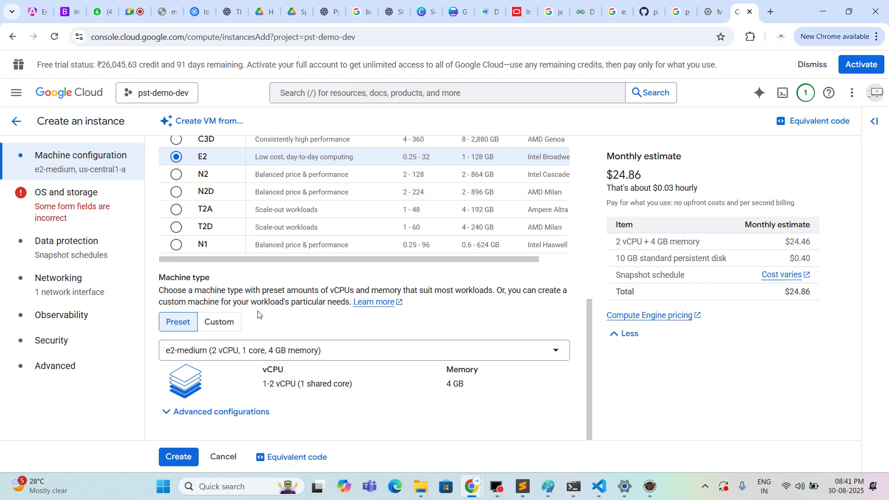
click(178, 411)
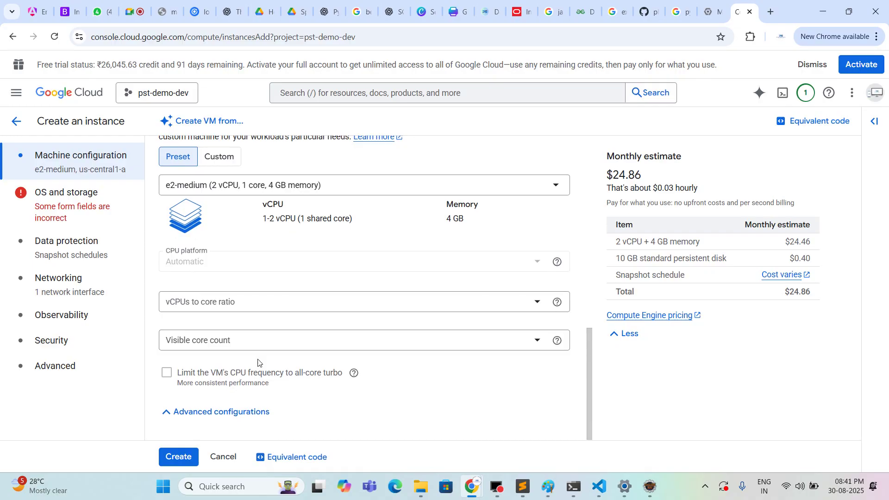
click(69, 207)
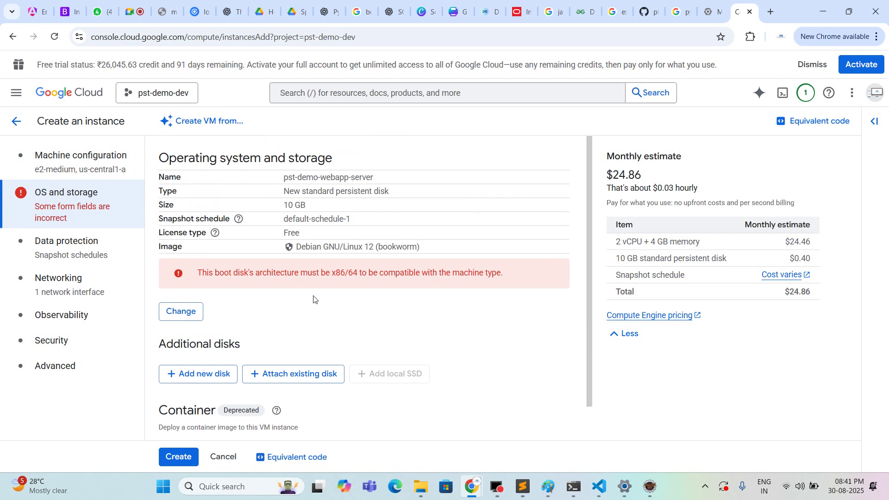
drag(255, 273, 347, 279)
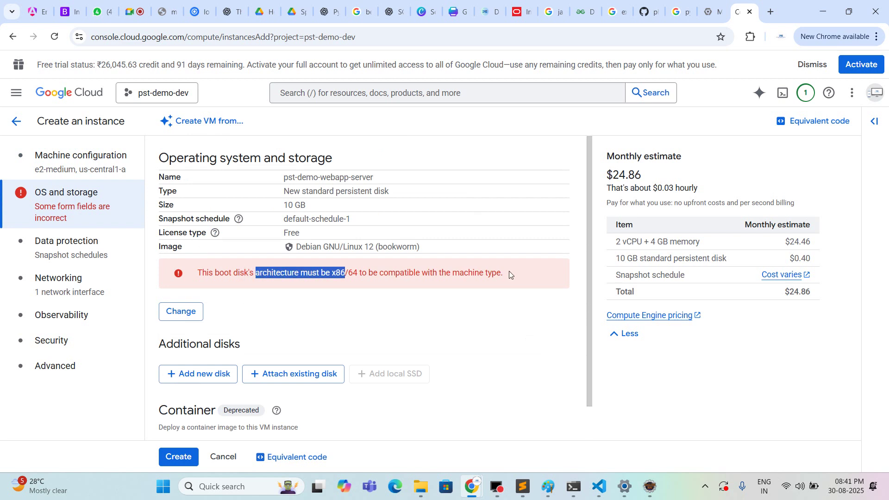
drag(508, 273, 311, 288)
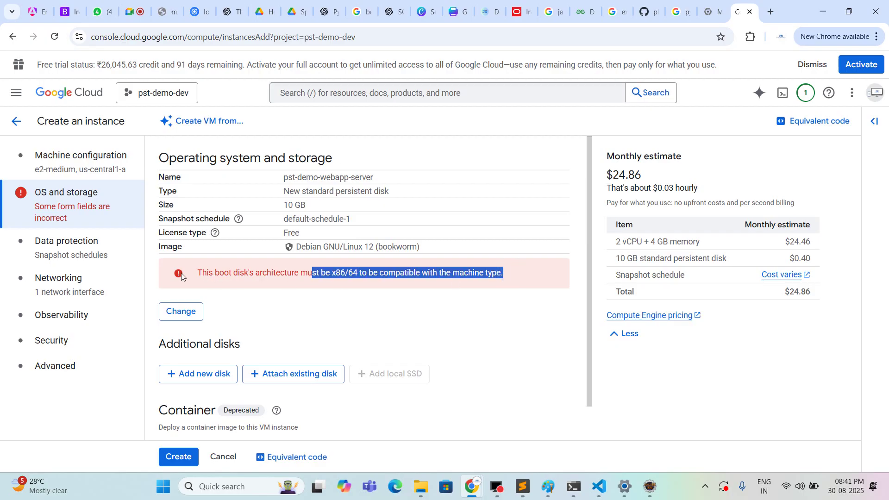
click(89, 169)
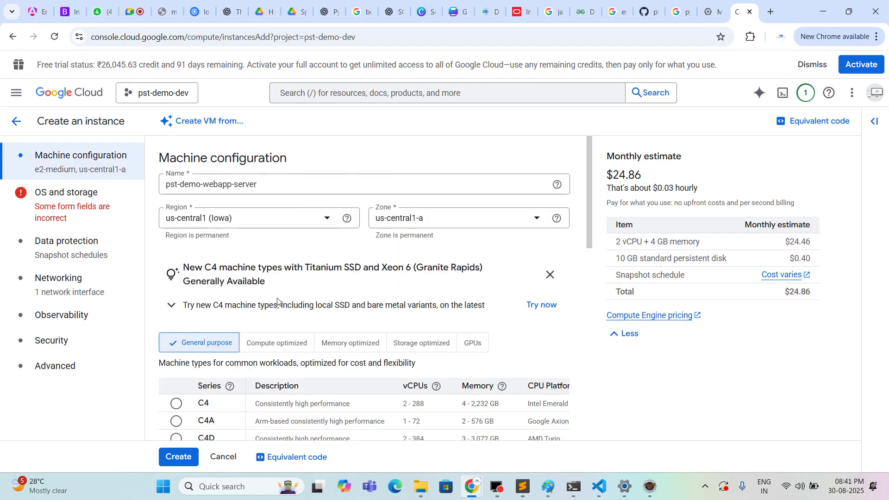
Switch to N2 and back to E2 to clear the Debian 12 disk error, then verify OS and storage
scroll(277, 302, down, 4)
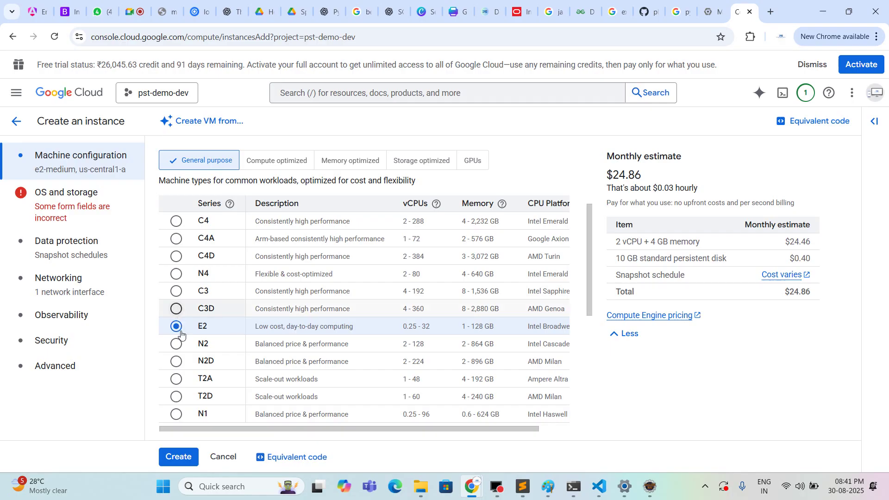
click(183, 345)
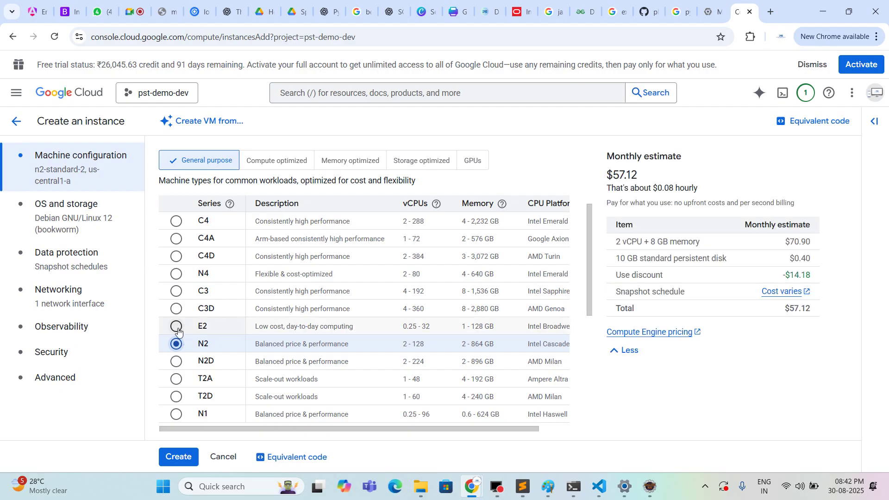
click(177, 328)
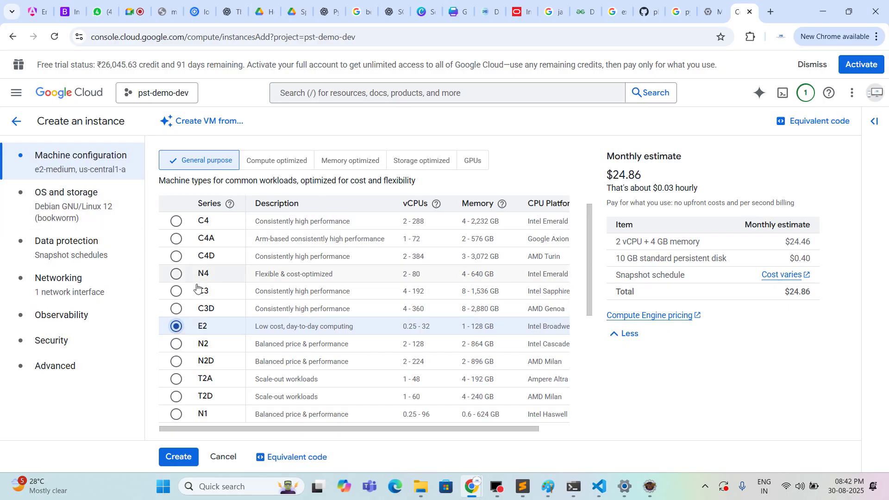
click(64, 206)
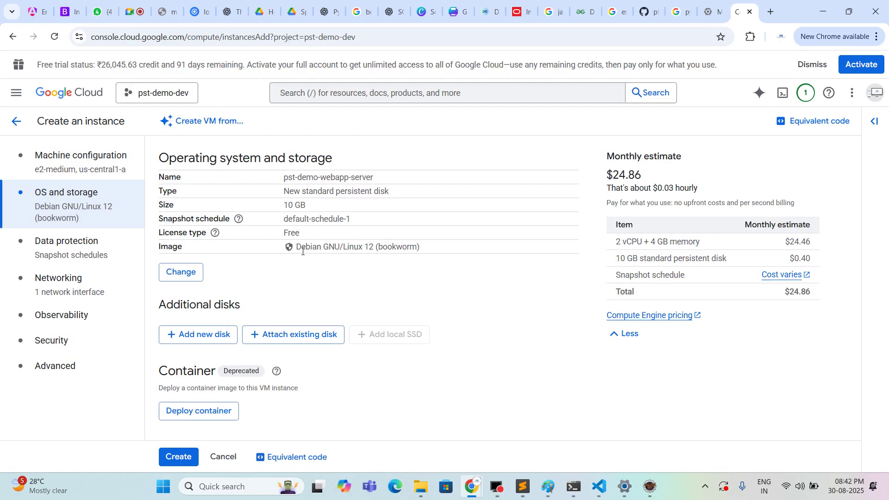
Keep Debian GNU/Linux 12 (bookworm) as the boot disk image, noting the 65536 GB maximum size
drag(303, 252, 445, 247)
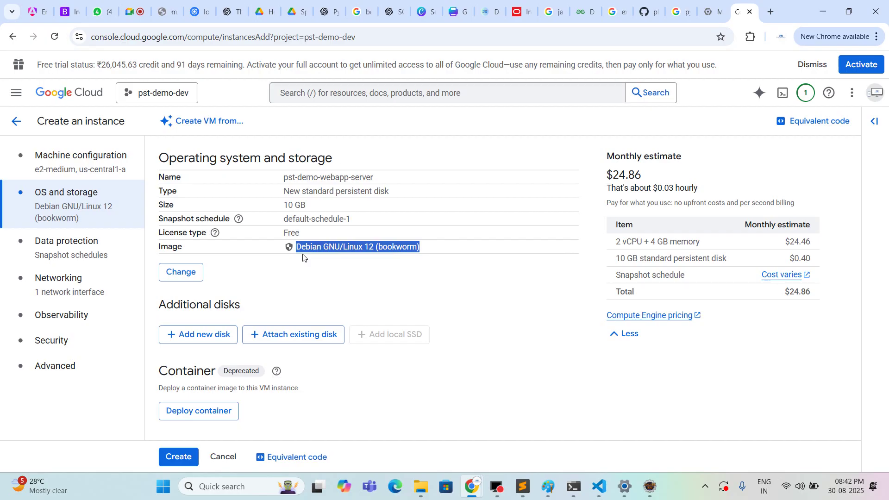
click(184, 273)
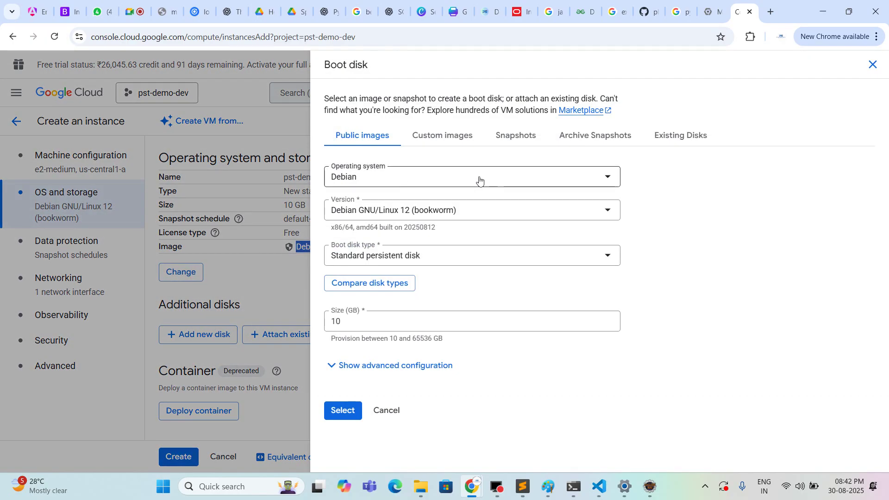
click(610, 175)
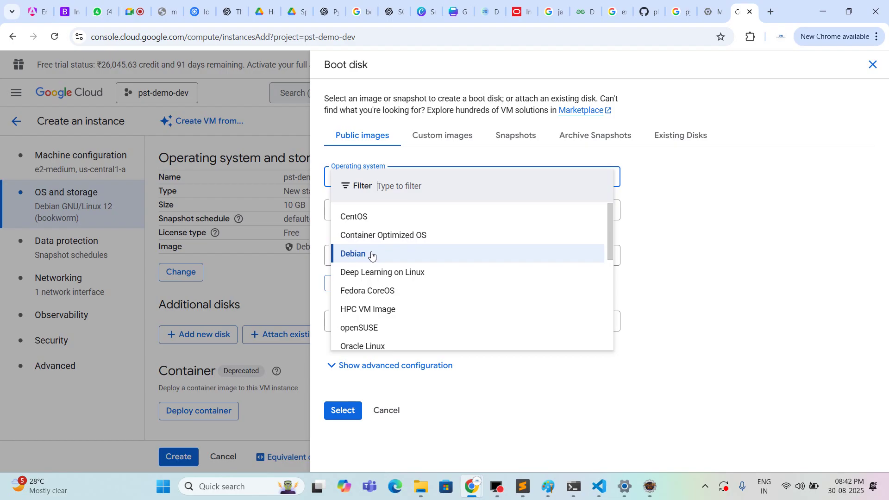
scroll(371, 255, down, 5)
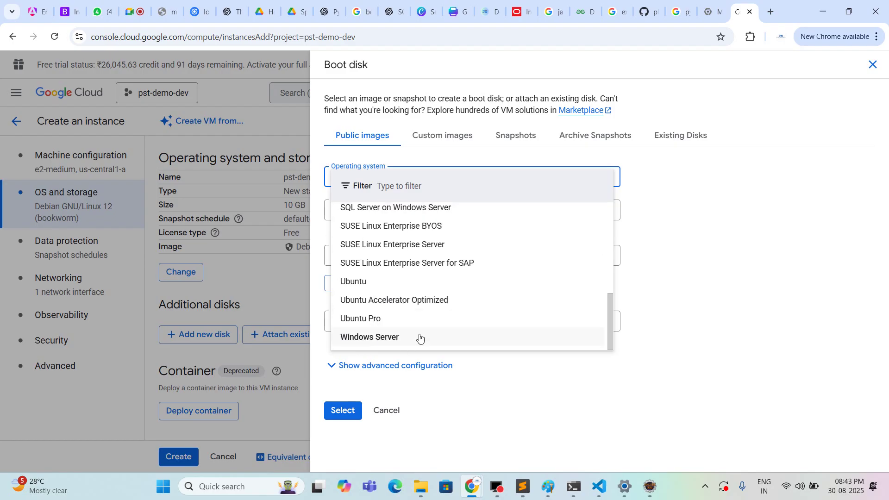
scroll(478, 245, up, 5)
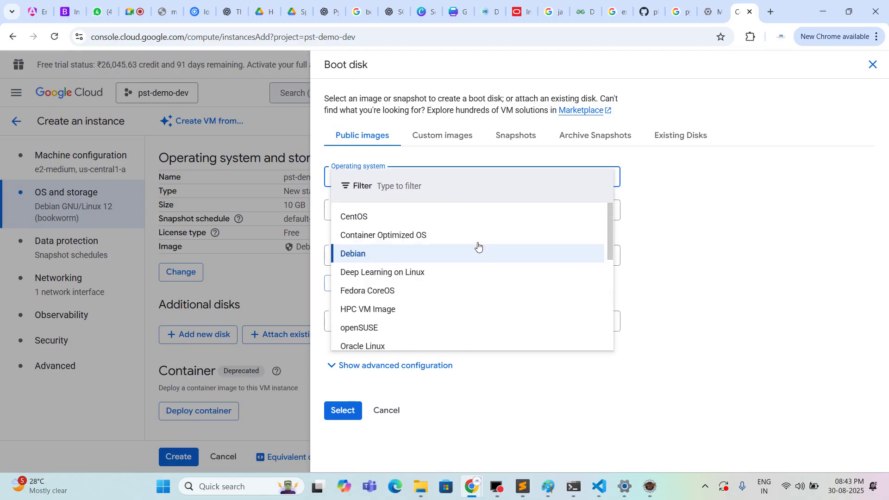
click(766, 262)
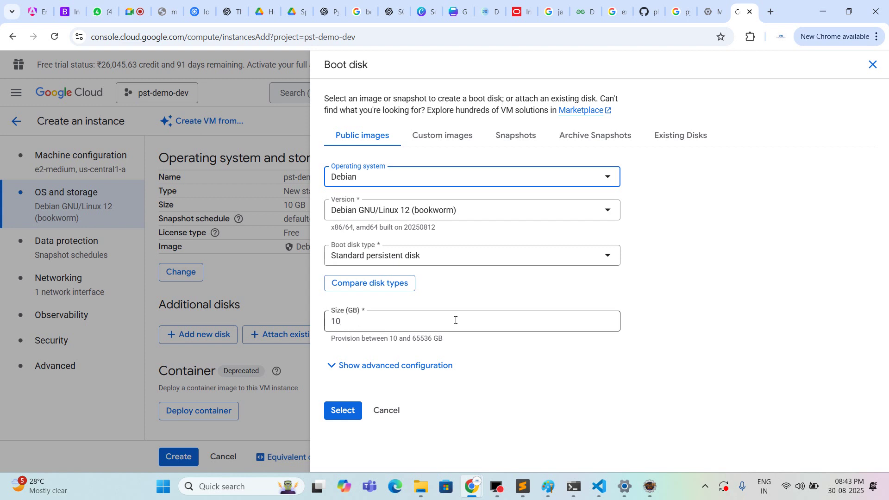
drag(412, 339, 443, 340)
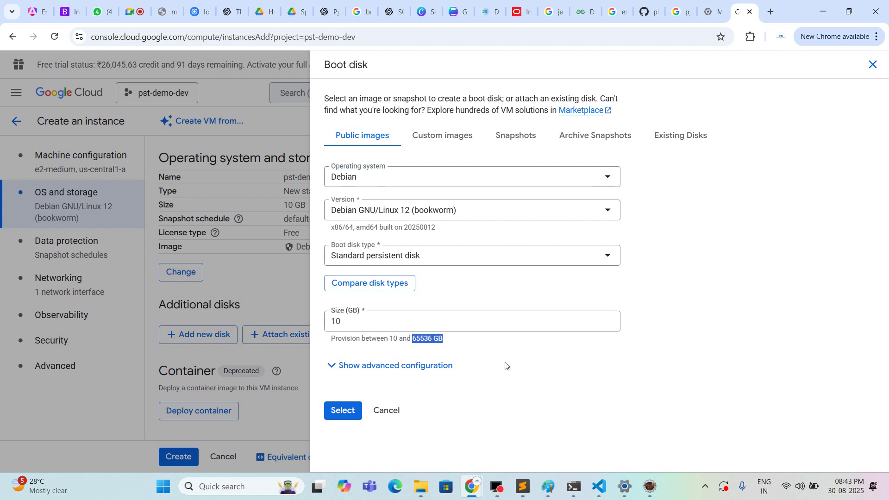
click(343, 411)
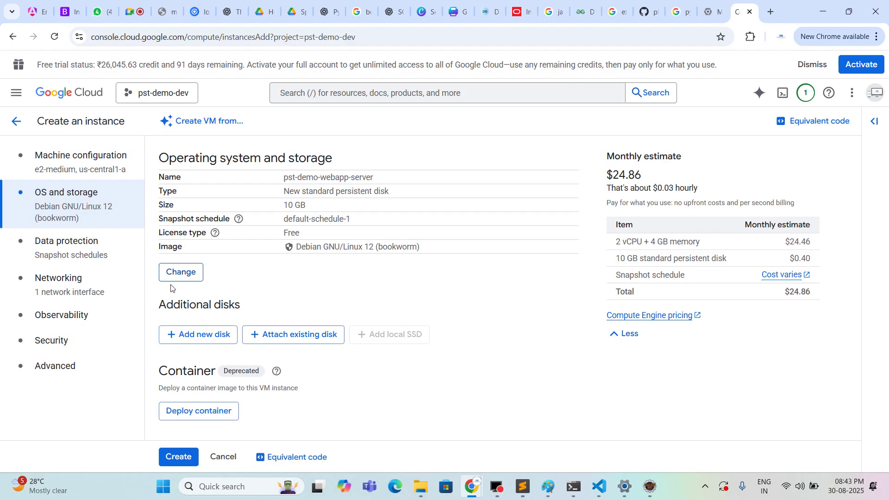
Browse the custom image and snapshot boot disk sources, then close without changes
click(184, 273)
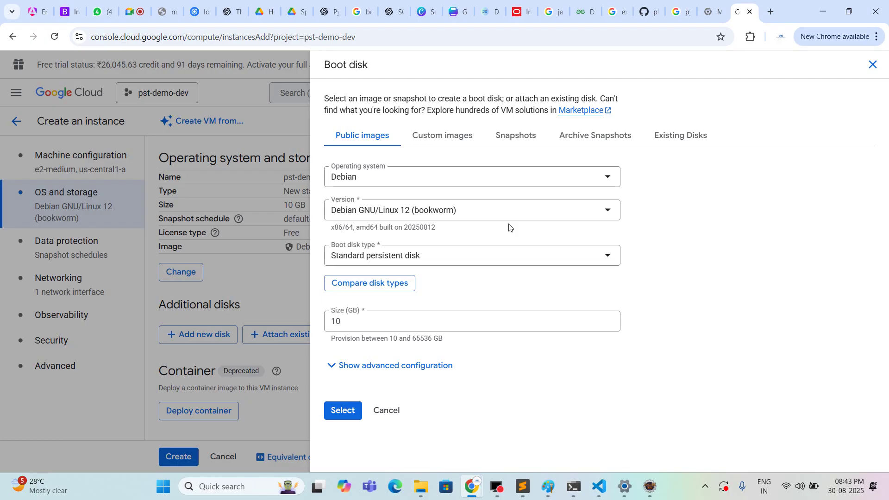
click(465, 135)
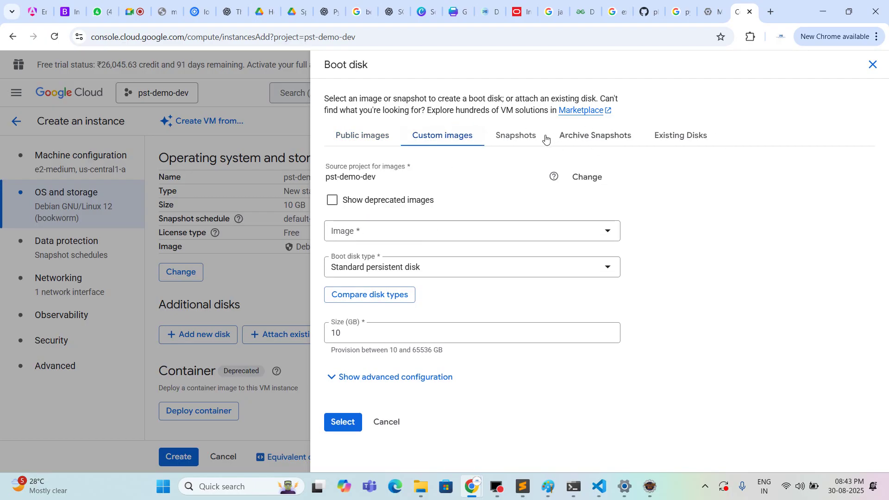
click(520, 143)
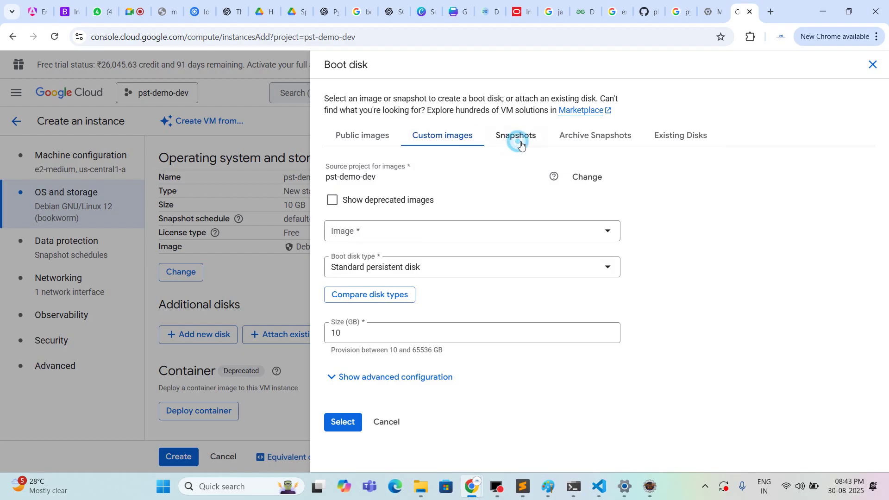
click(370, 138)
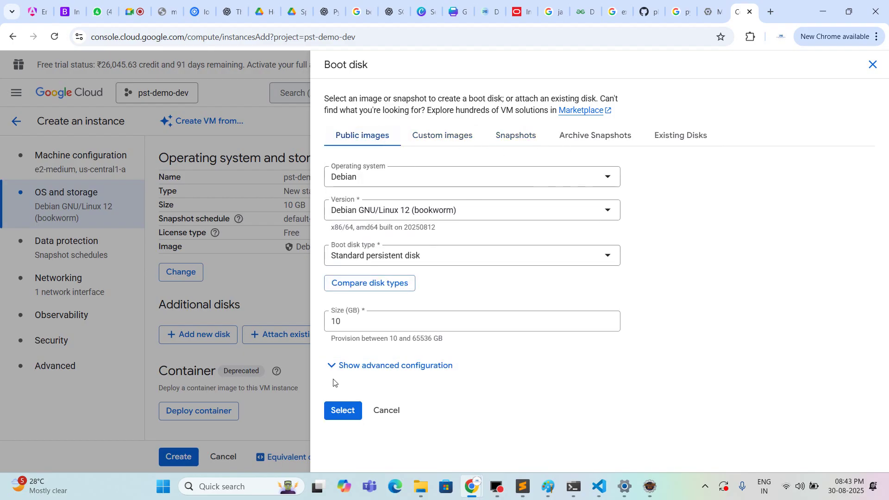
click(387, 410)
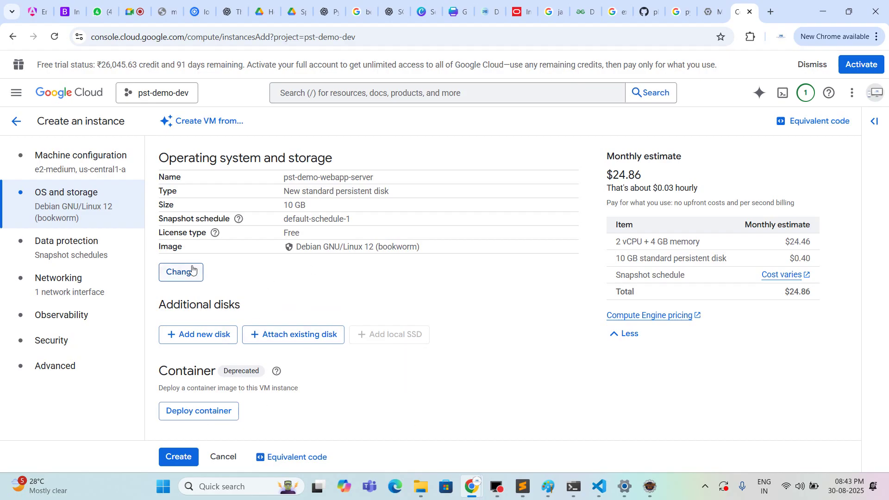
Review the daily default-schedule-1 snapshot backups under Data protection, then move to Networking
click(64, 257)
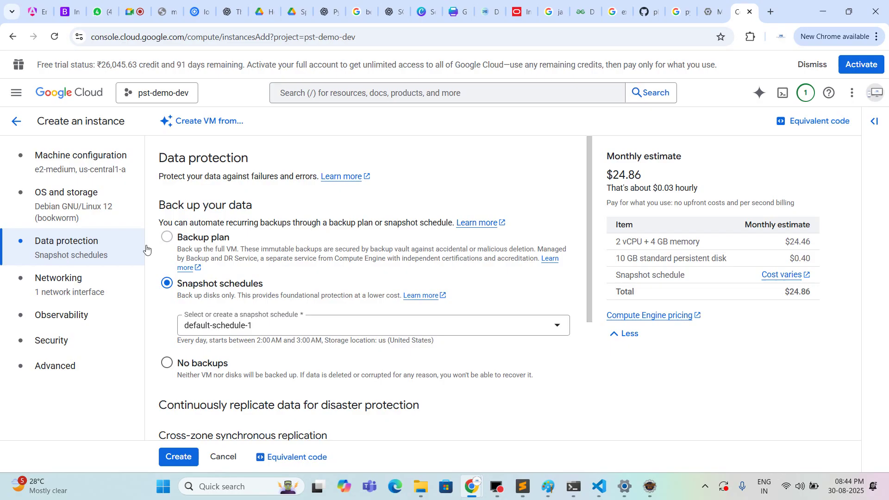
scroll(350, 270, down, 2)
scroll(351, 269, up, 2)
scroll(521, 382, down, 3)
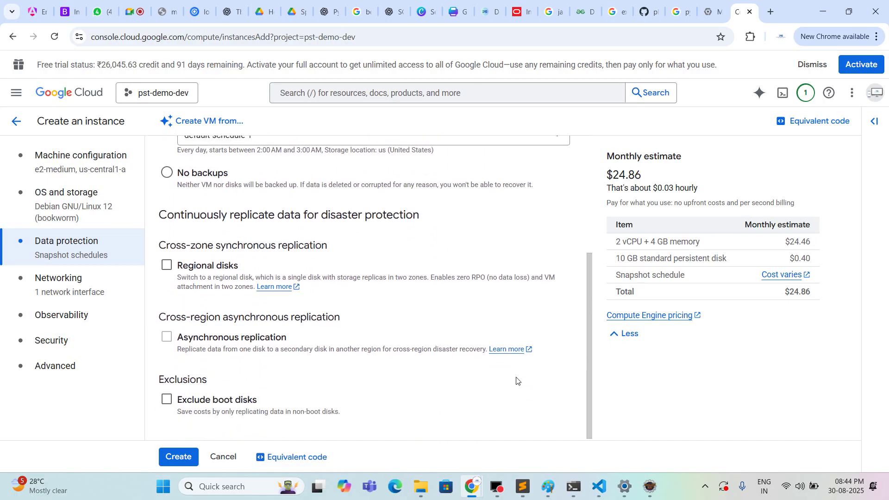
click(66, 289)
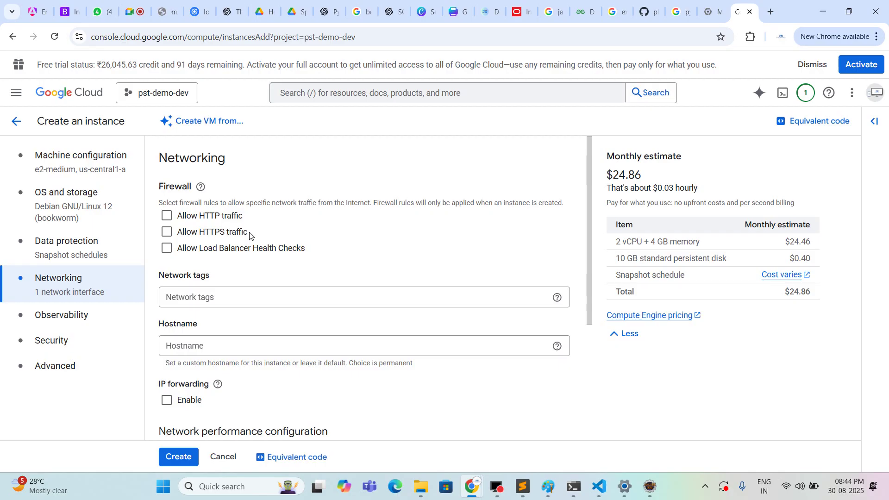
Enable both Allow HTTP traffic and Allow HTTPS traffic in the firewall settings
click(167, 217)
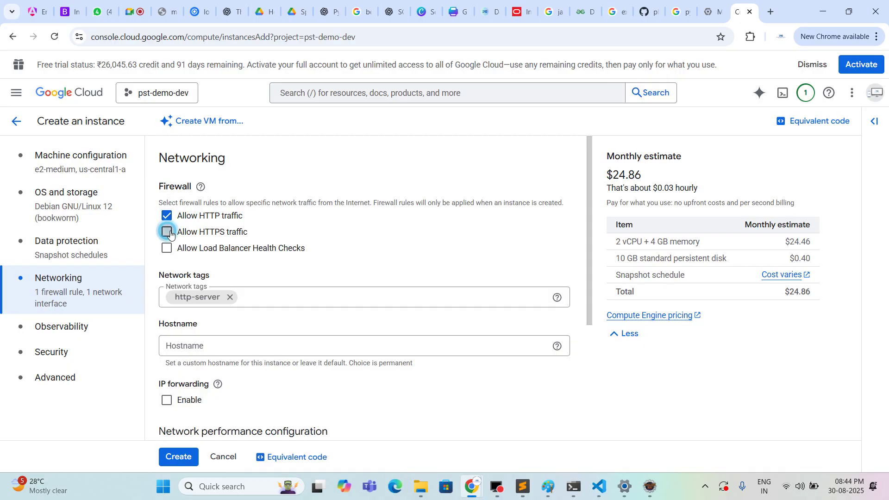
click(168, 232)
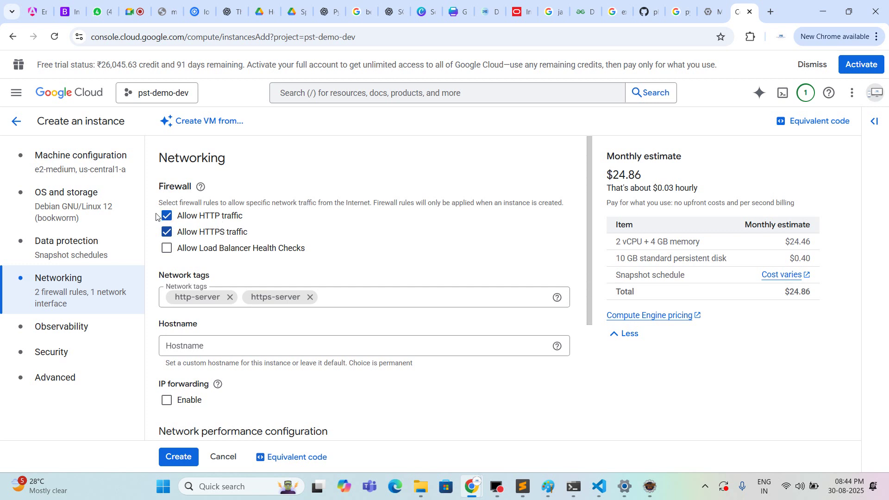
scroll(385, 256, down, 1)
scroll(385, 255, down, 2)
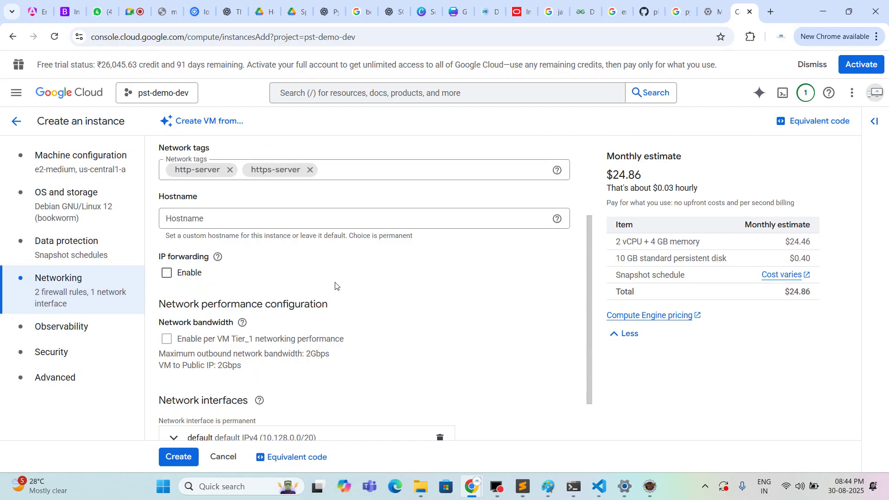
scroll(333, 284, down, 1)
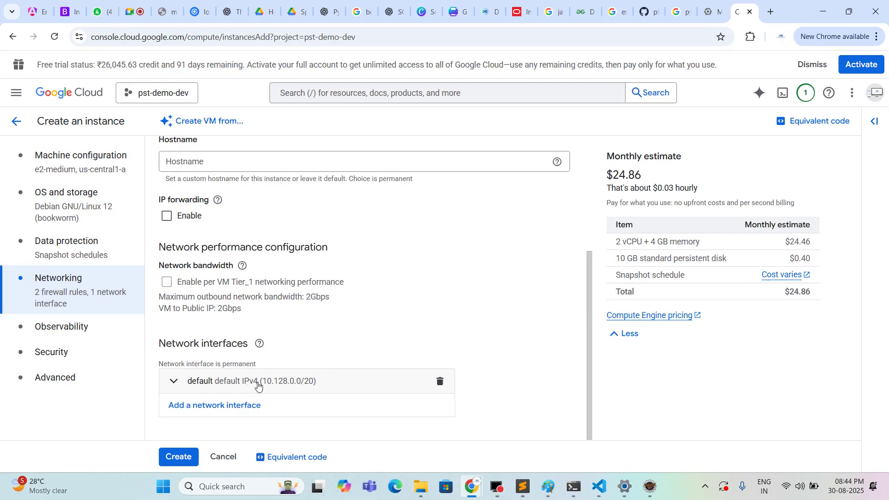
Expand the default network interface to check its subnet, IPv4 stack, ephemeral IPs and Premium tier
click(180, 380)
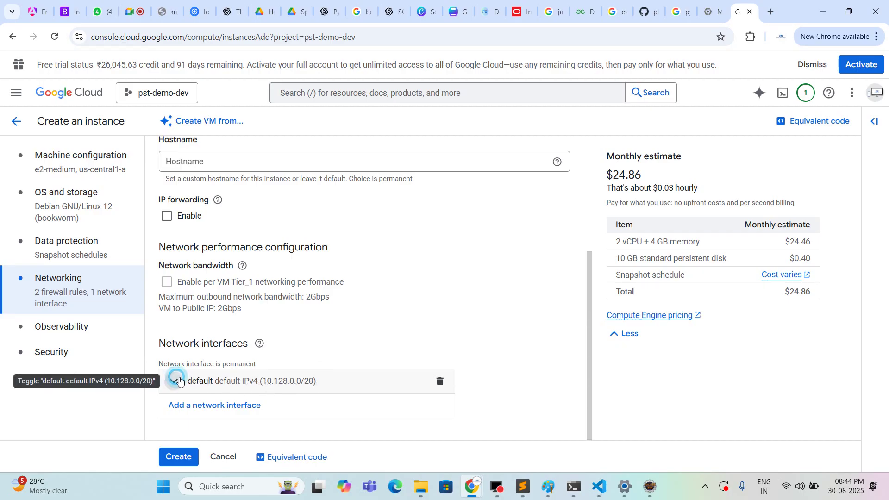
scroll(345, 314, down, 5)
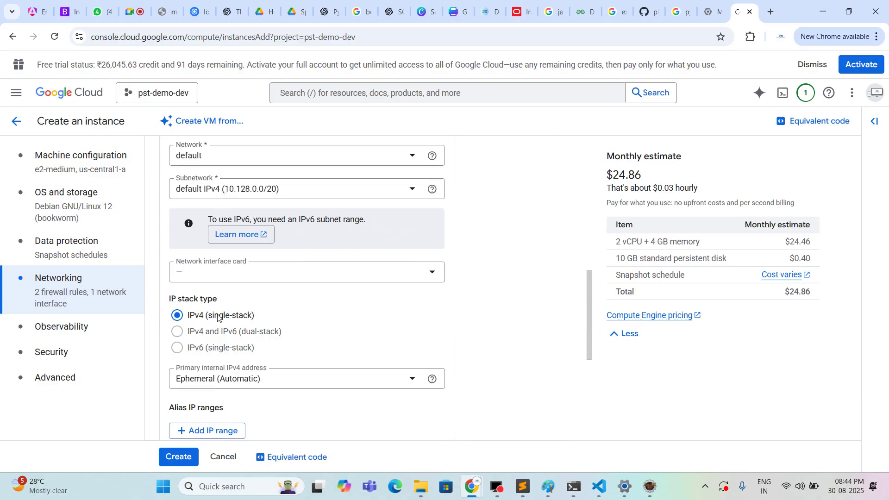
scroll(373, 302, down, 2)
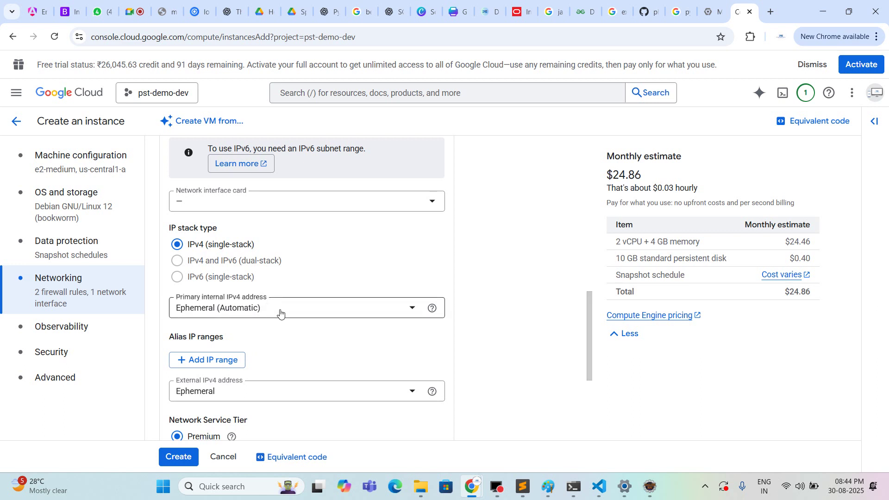
scroll(305, 369, down, 2)
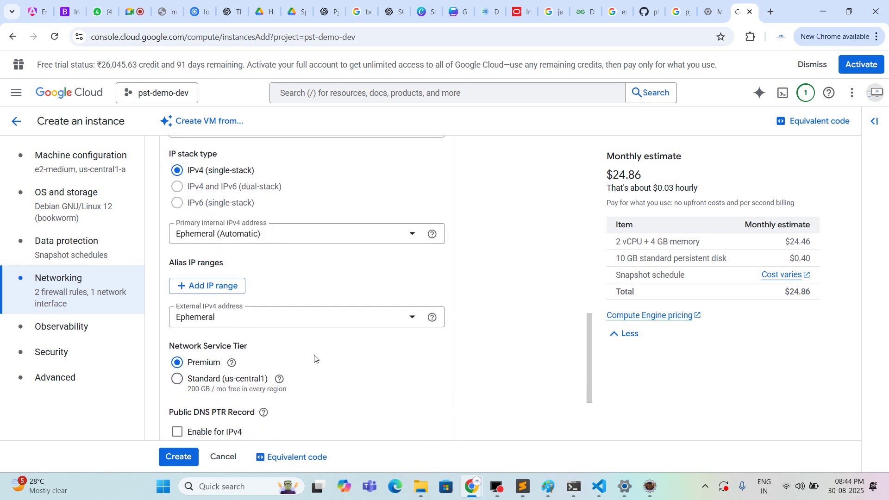
scroll(314, 358, down, 3)
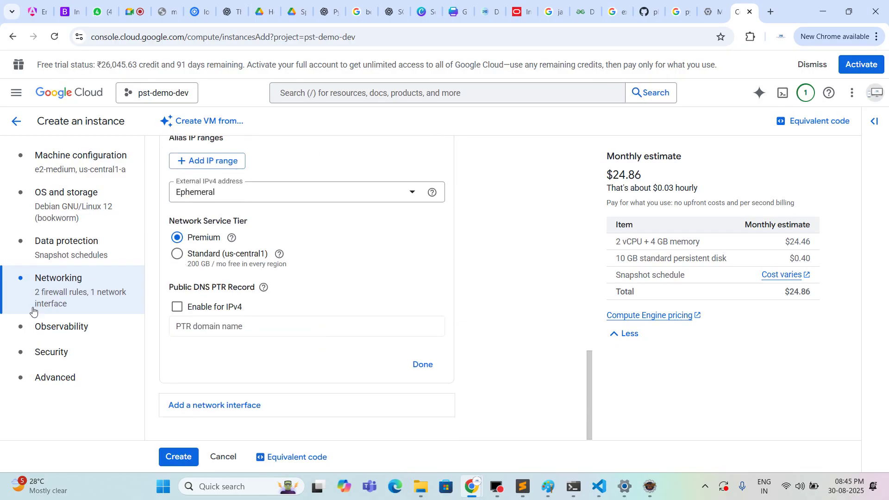
Pass through Observability and create pst-demo-webapp-server, which gets external IP 34.56.51.195
click(65, 336)
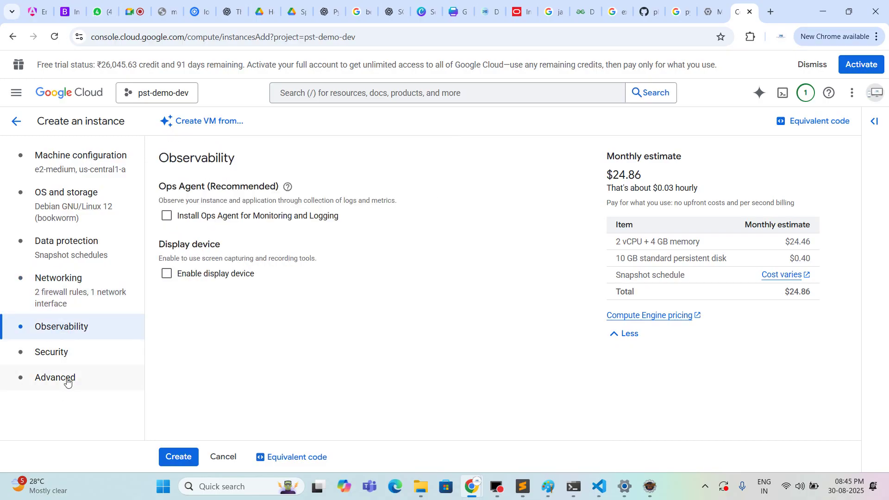
click(178, 457)
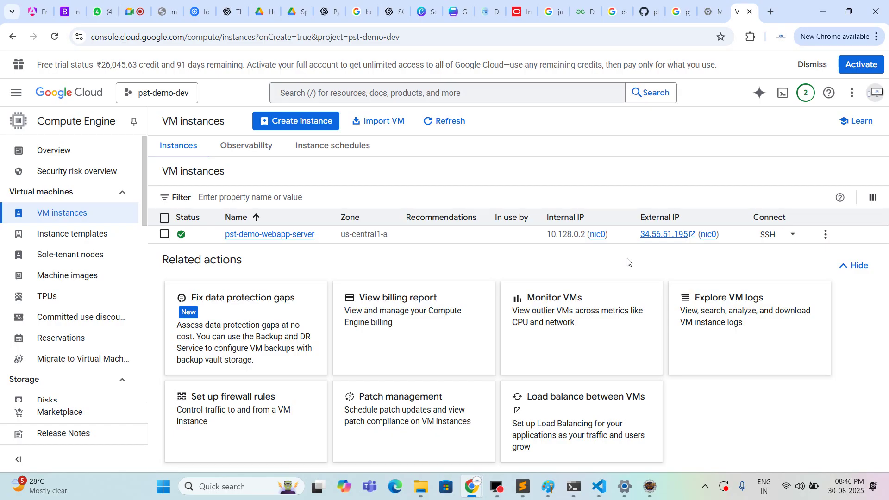
Search Google for 'domain purchase' in a new browser tab
click(767, 11)
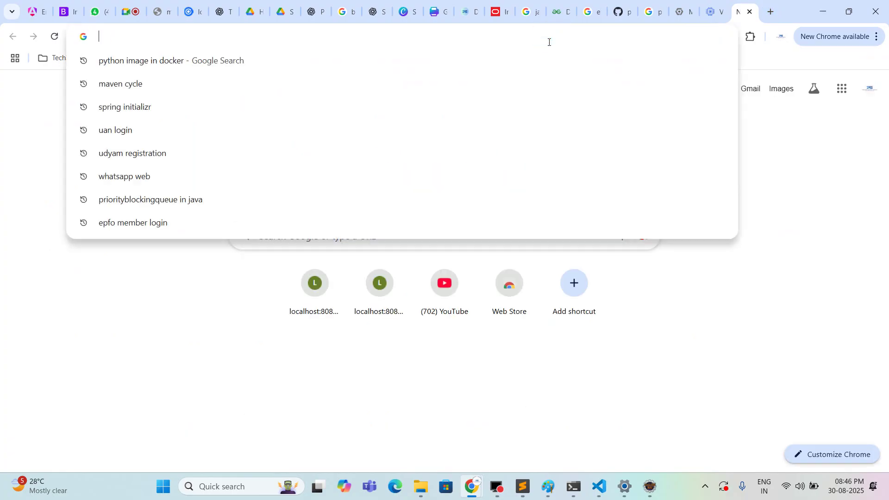
text(deva)
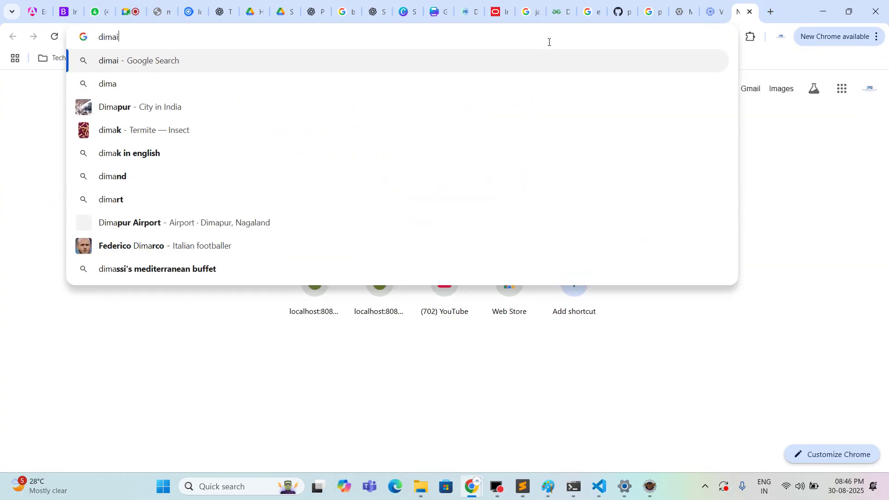
key(BackSpace)
key(BackSpace)
key(BackSpace)
text(omain)
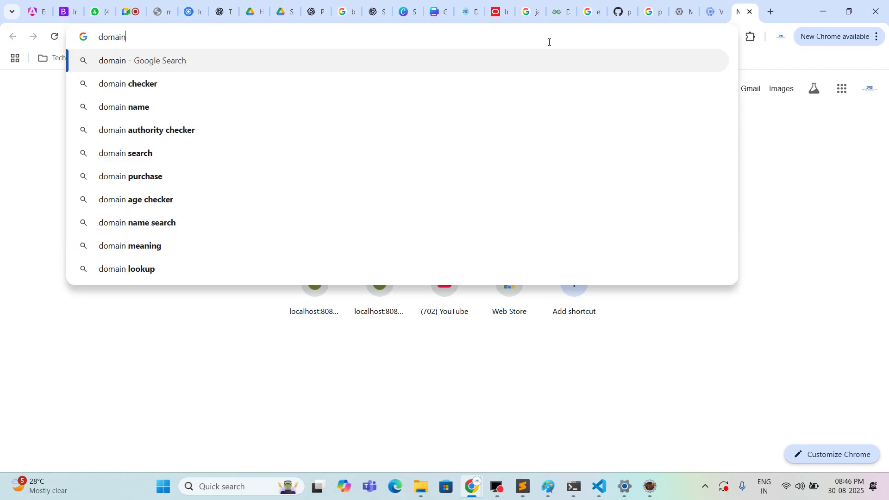
click(137, 178)
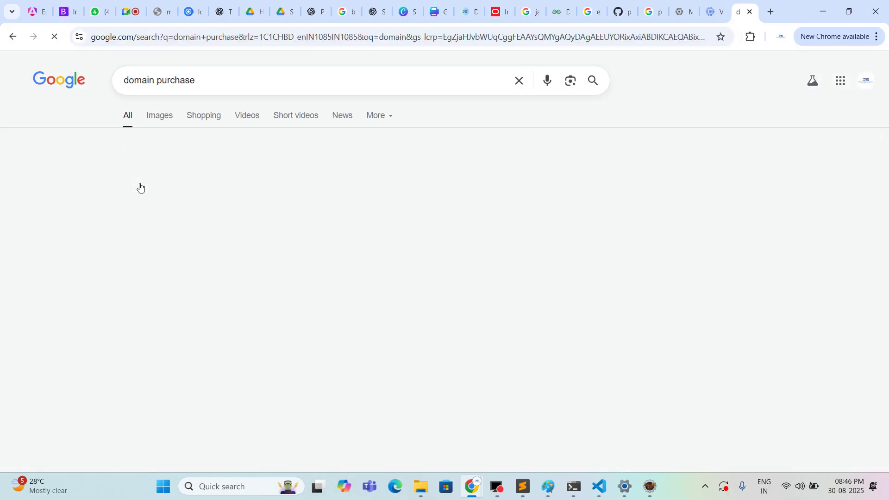
Scroll the results and open GoDaddy's sponsored Buy Domains flash-sale page
scroll(76, 291, down, 2)
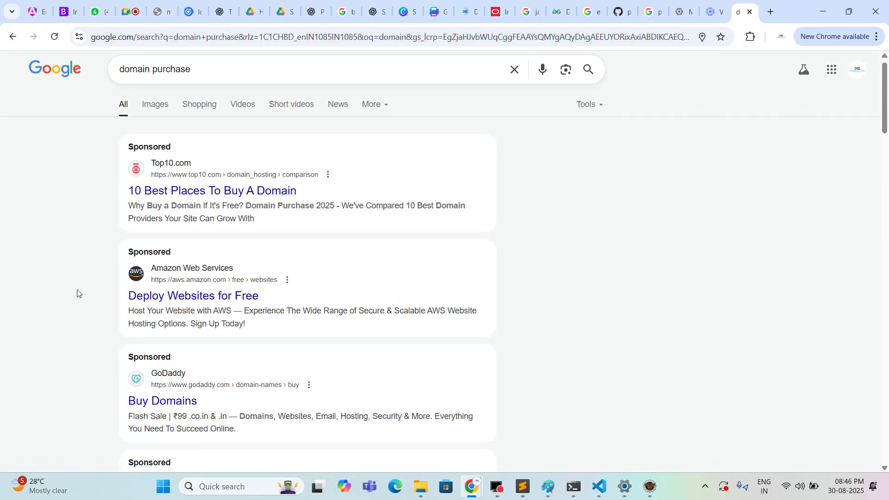
scroll(77, 296, down, 2)
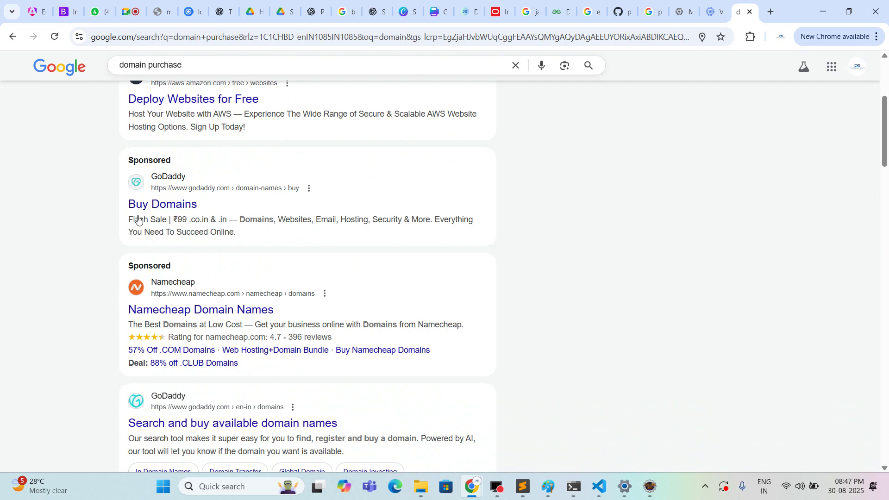
scroll(91, 295, down, 5)
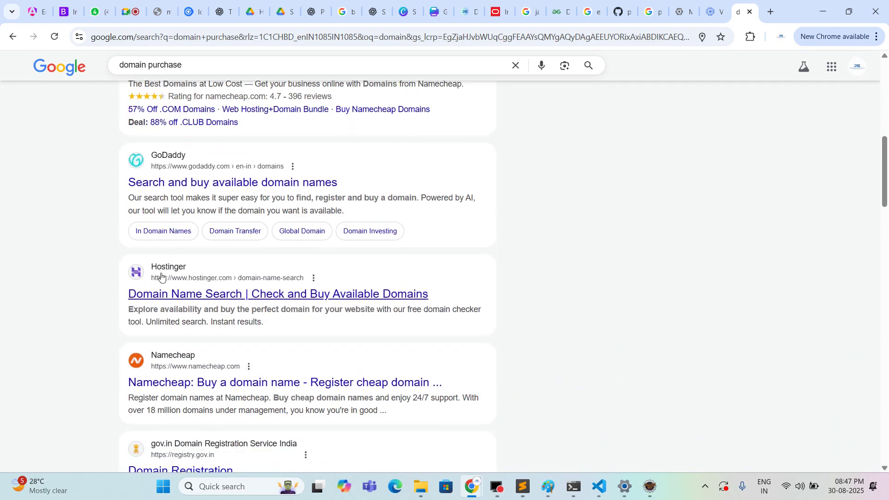
scroll(108, 321, down, 6)
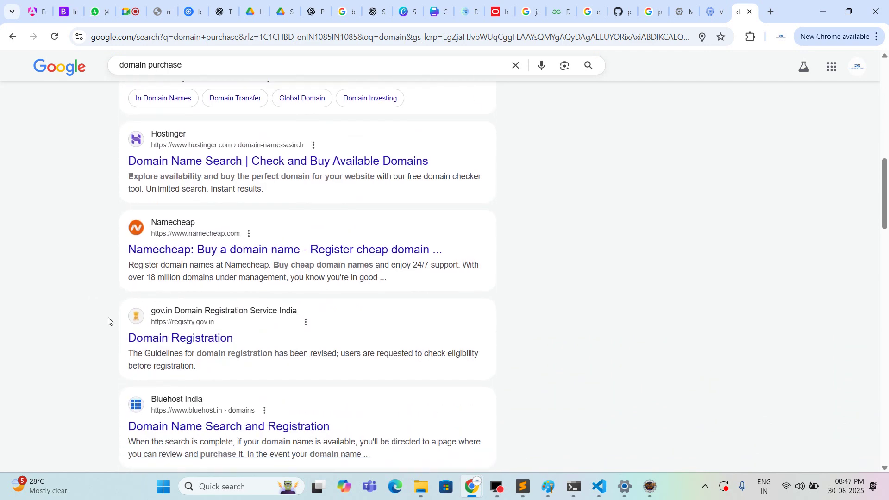
scroll(108, 321, up, 15)
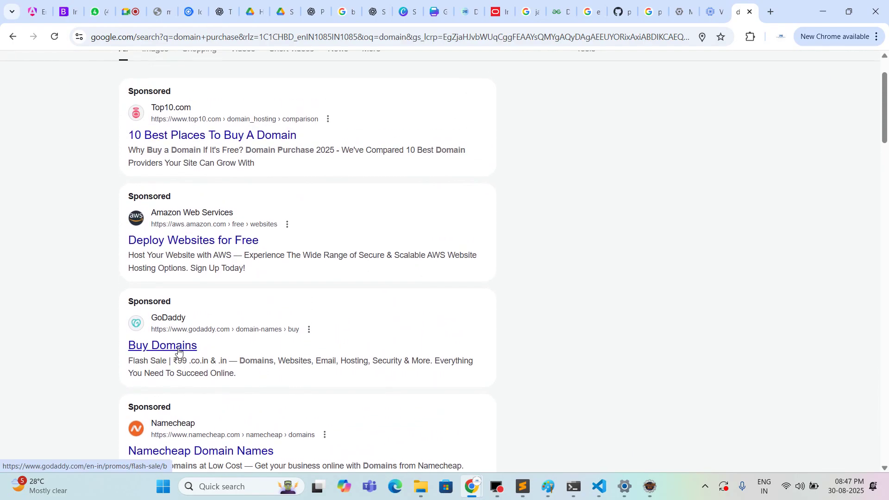
click(176, 348)
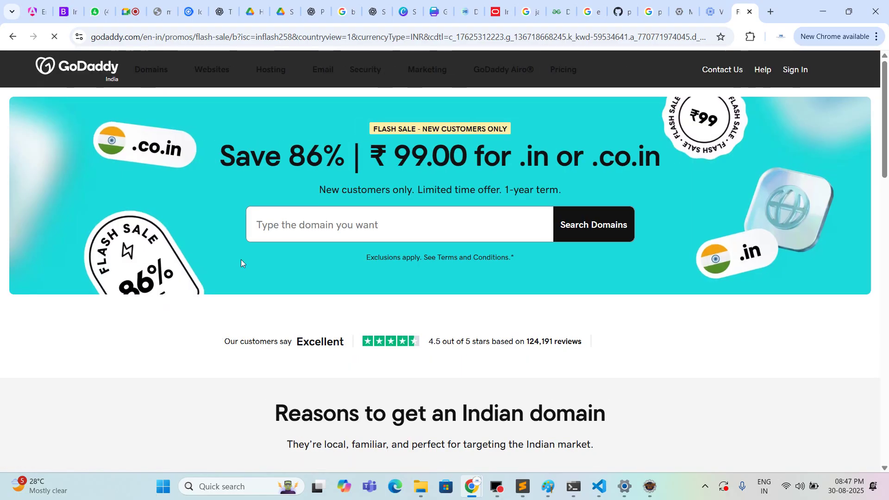
scroll(242, 244, down, 3)
scroll(242, 245, up, 3)
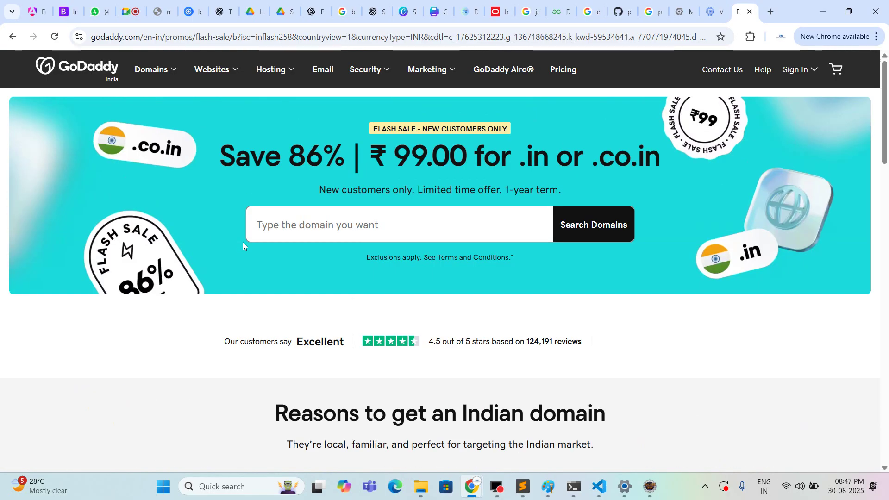
click(356, 227)
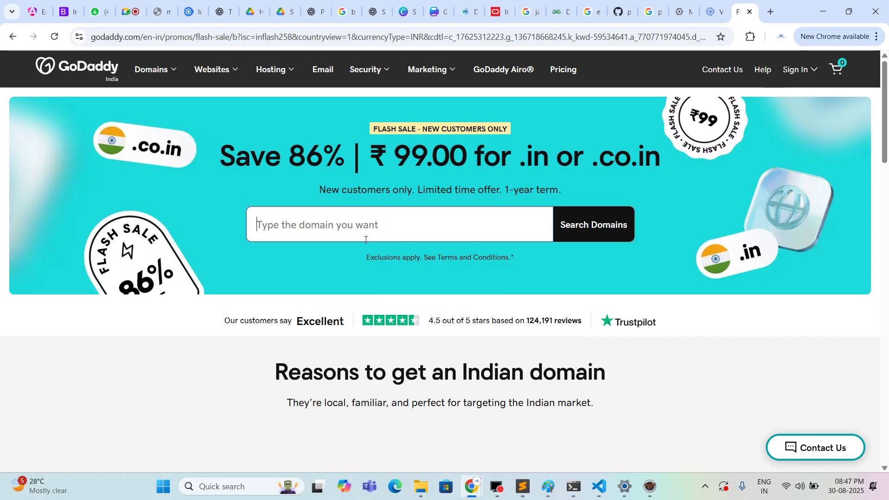
text(www.phaniso)
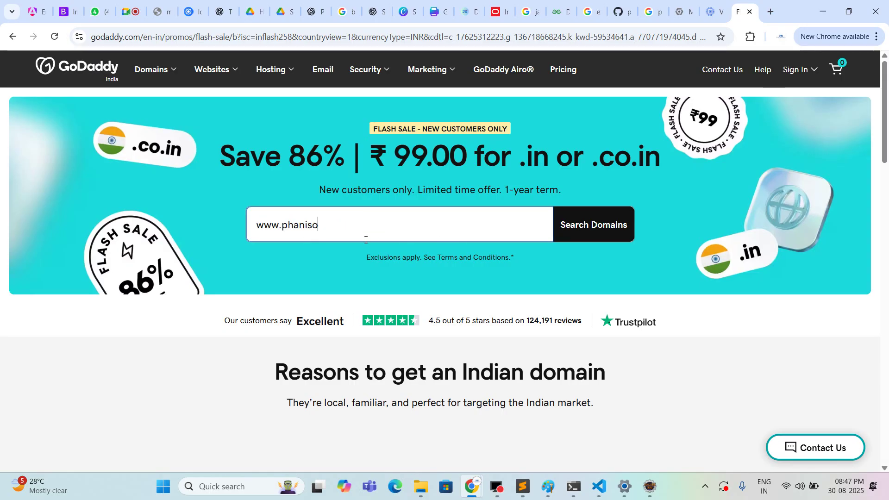
text(fttech.com)
click(607, 235)
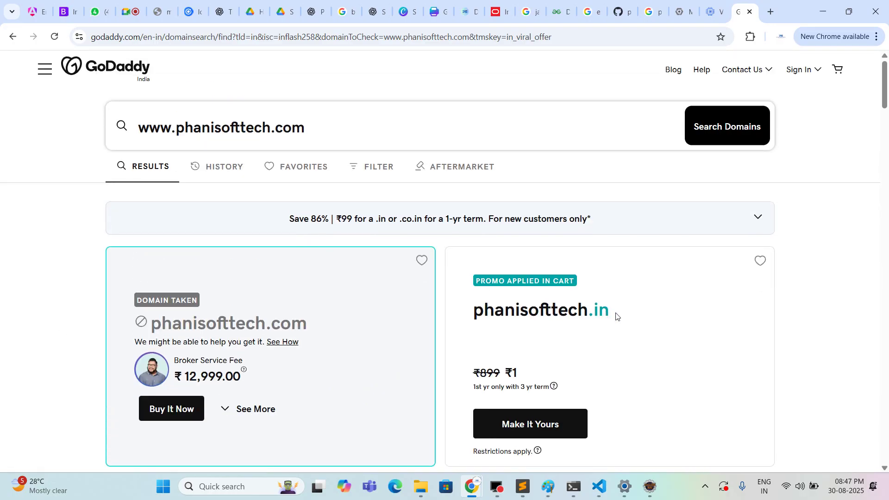
drag(620, 313, 595, 317)
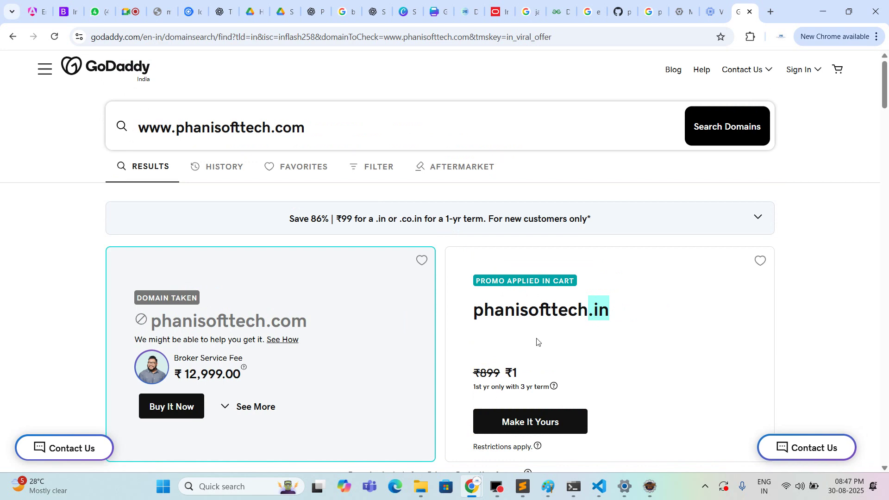
scroll(537, 341, down, 2)
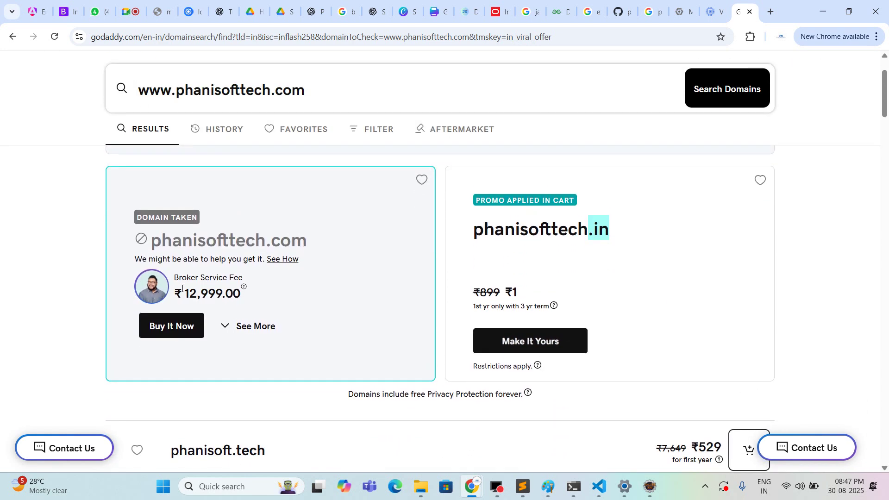
drag(201, 218, 132, 218)
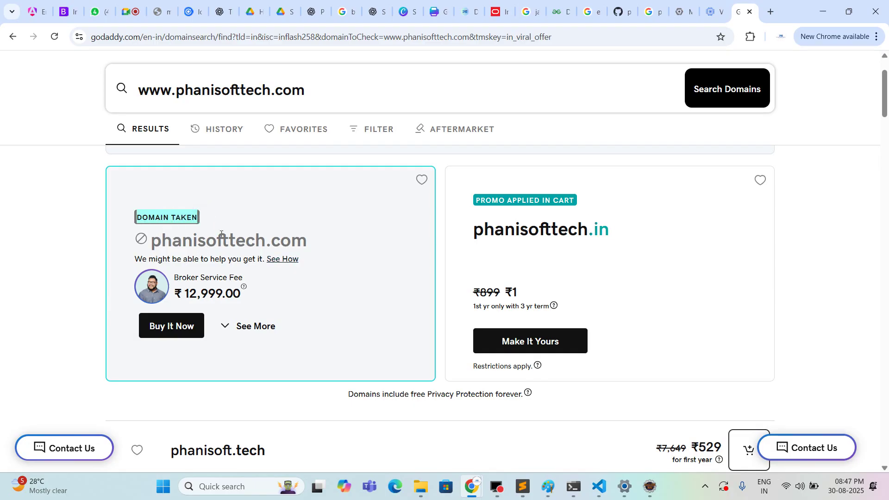
click(215, 220)
scroll(216, 217, up, 2)
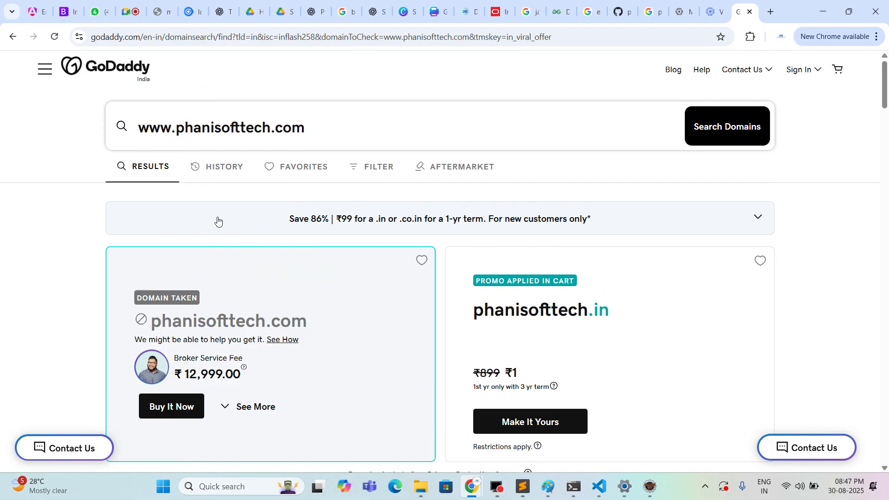
Change the search to phanisofttech.in and run it again
click(281, 135)
key(BackSpace)
key(BackSpace)
key(BackSpace)
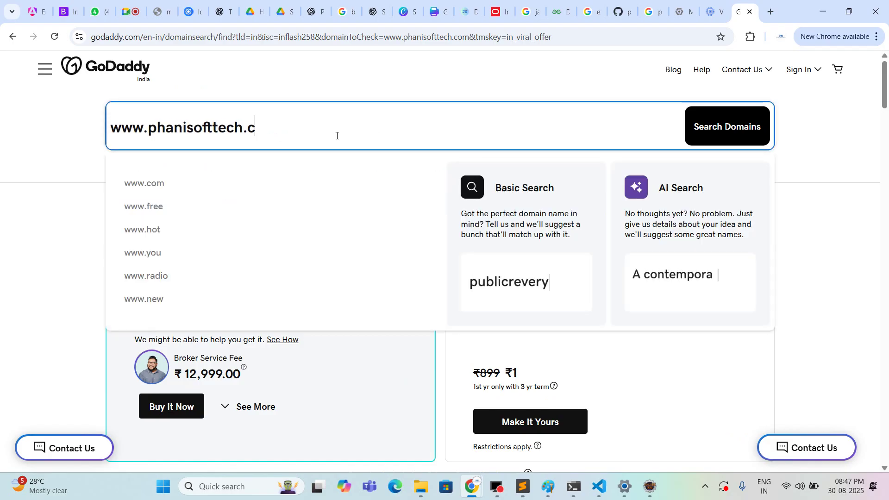
text(in)
click(728, 133)
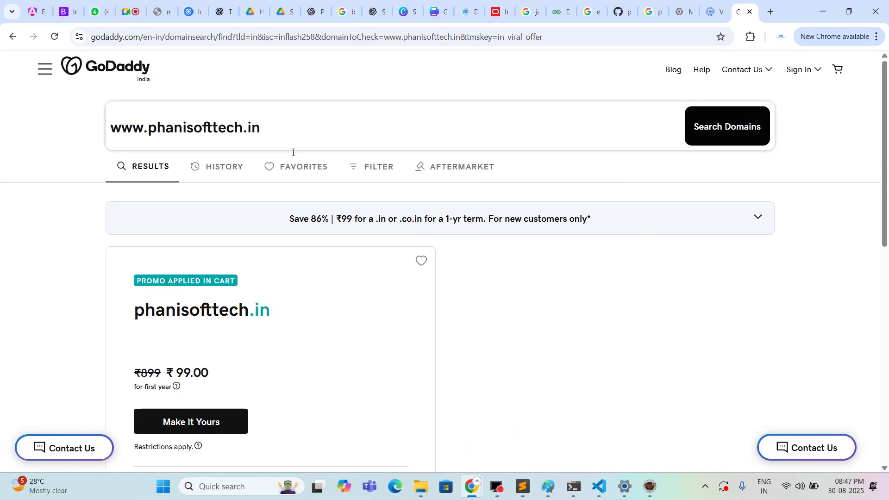
Search for pst.in, which turns out to be taken
click(241, 134)
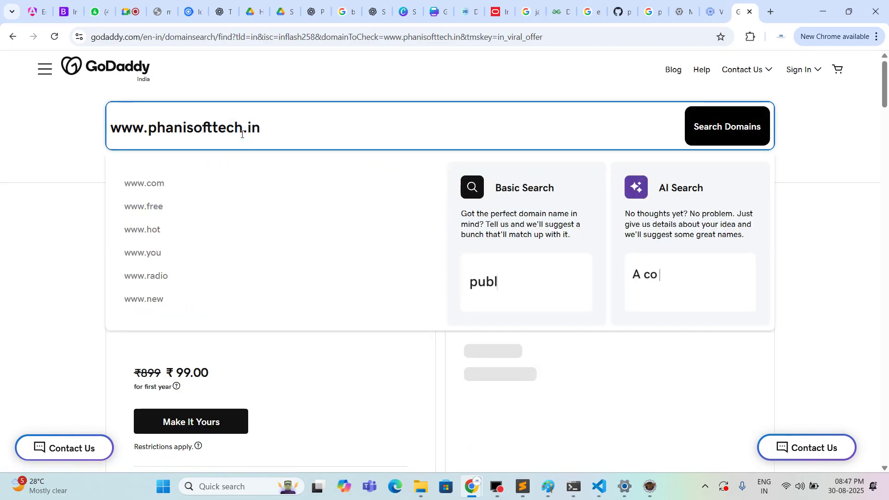
key(BackSpace)
key(BackSpace)
key(BackSpace)
key(BackSpace)
key(BackSpace)
key(BackSpace)
key(BackSpace)
key(BackSpace)
key(BackSpace)
key(BackSpace)
key(BackSpace)
key(BackSpace)
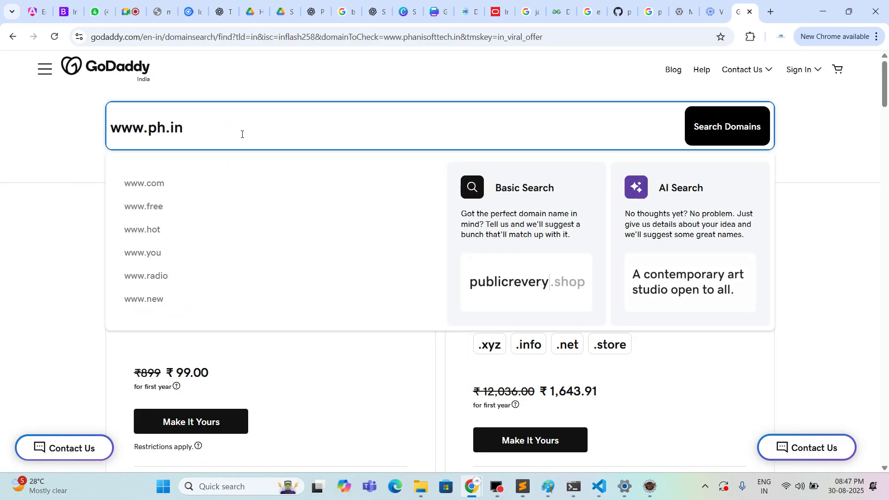
text(st)
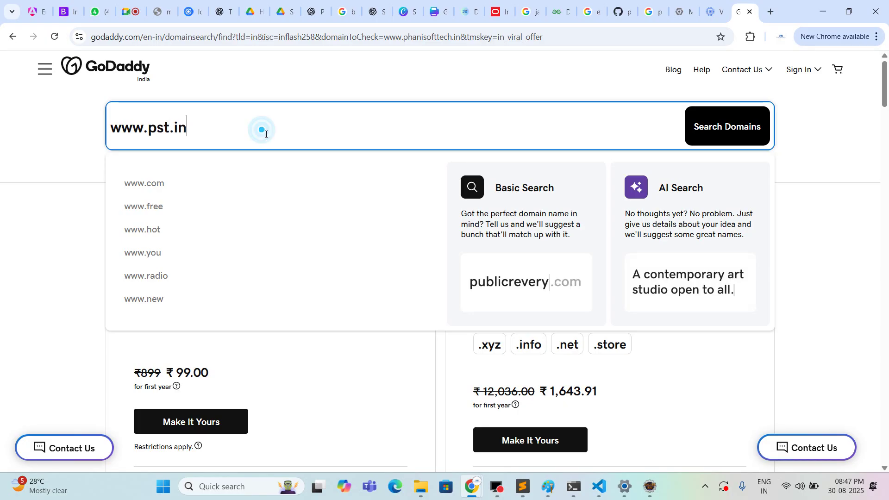
click(737, 135)
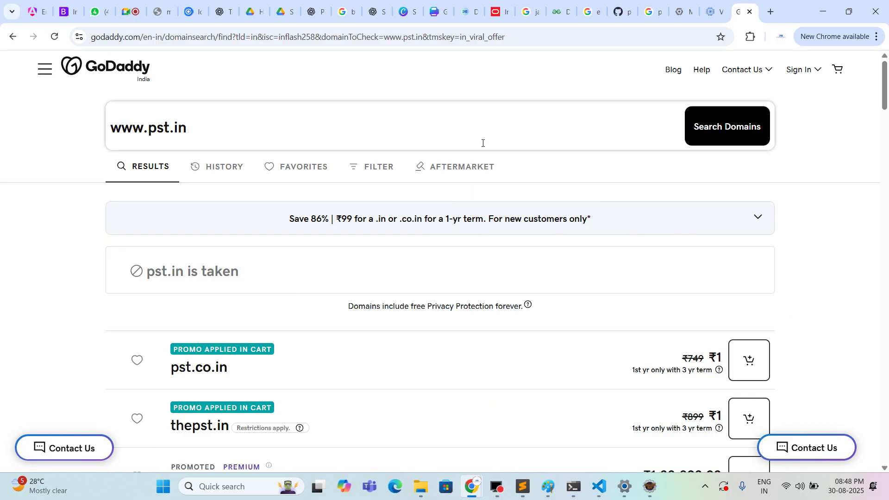
click(172, 134)
key(BackSpace)
key(BackSpace)
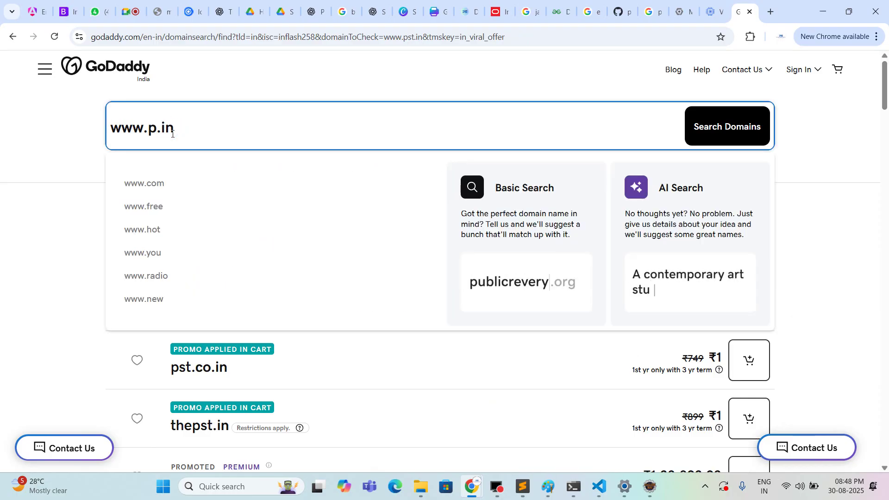
key(BackSpace)
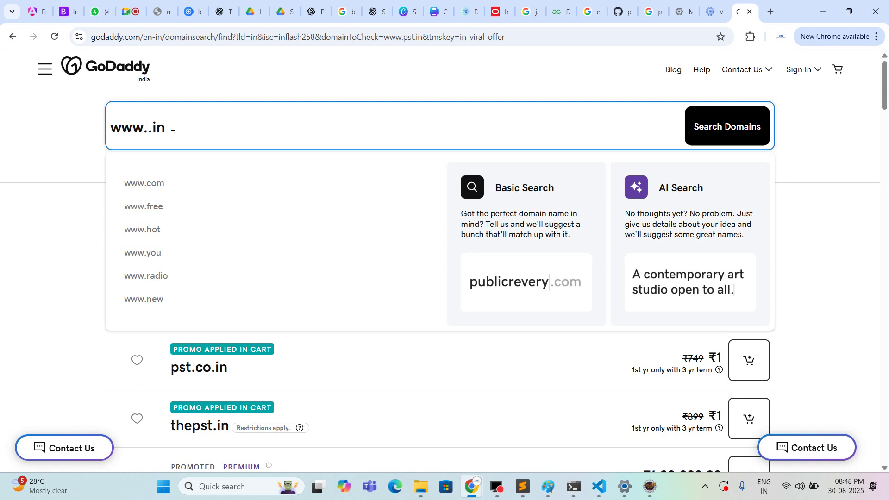
text(s)
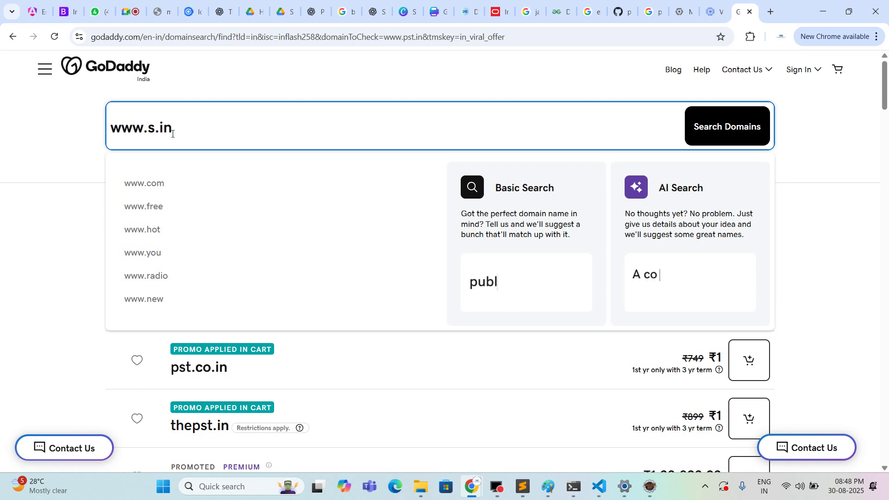
key(BackSpace)
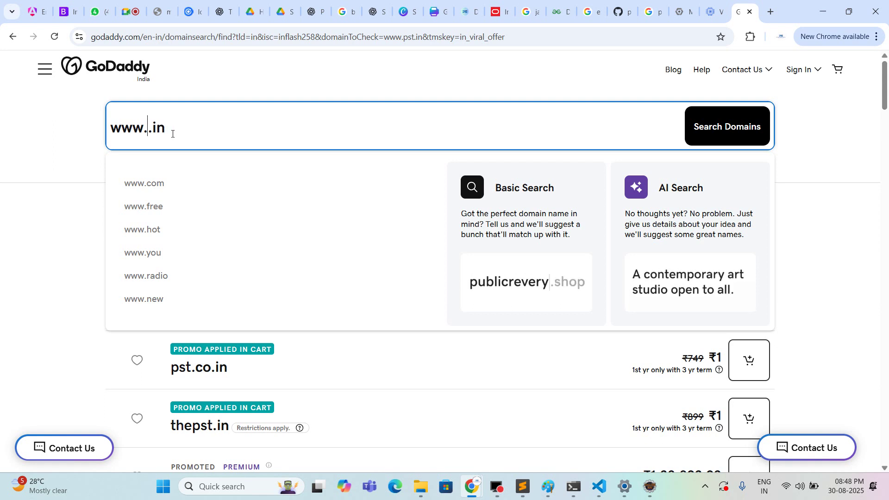
text(techsoftwares)
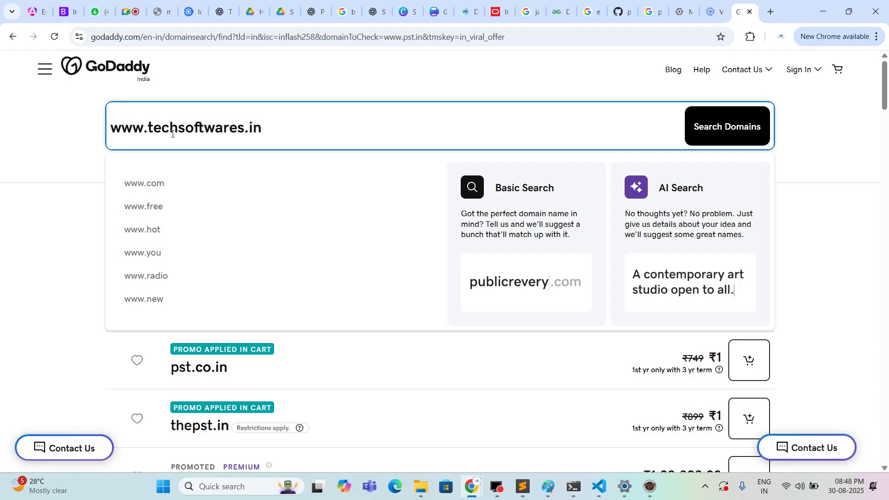
text(123)
click(728, 125)
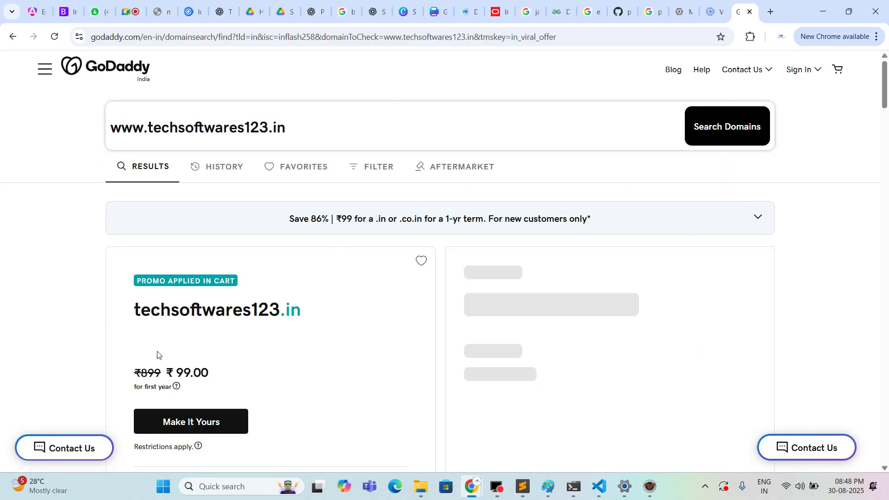
scroll(138, 321, down, 1)
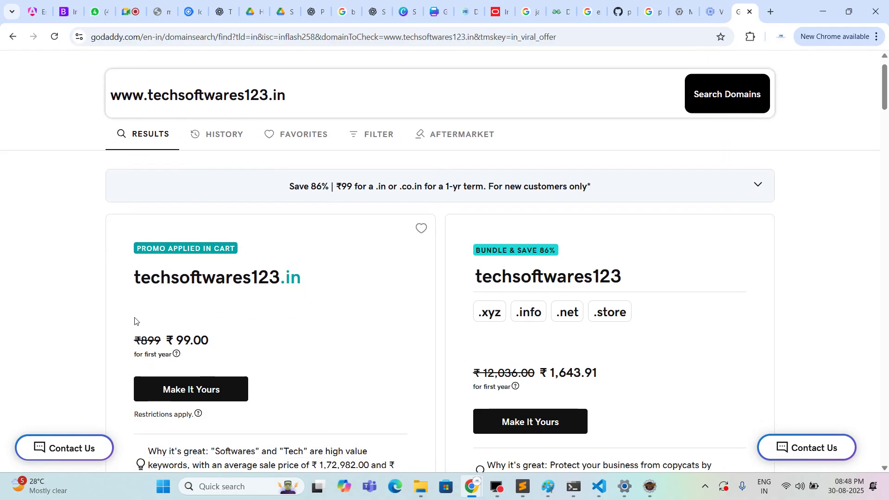
drag(290, 187, 338, 187)
click(338, 187)
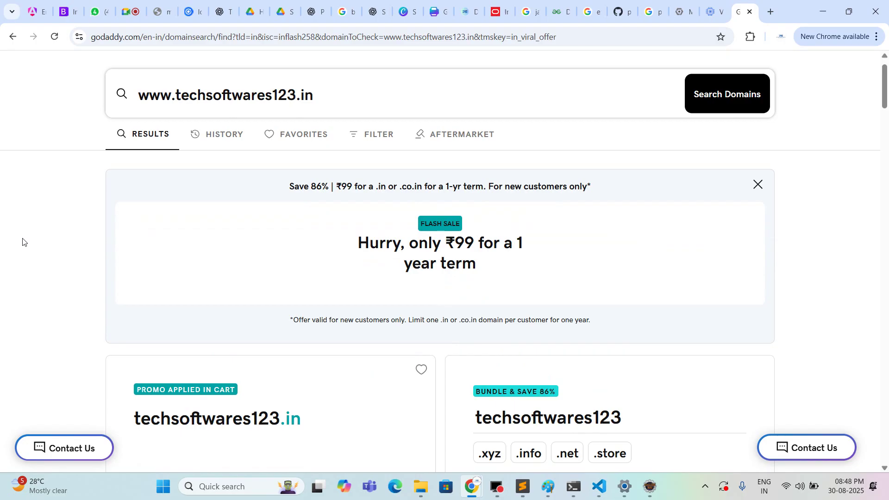
scroll(92, 258, down, 5)
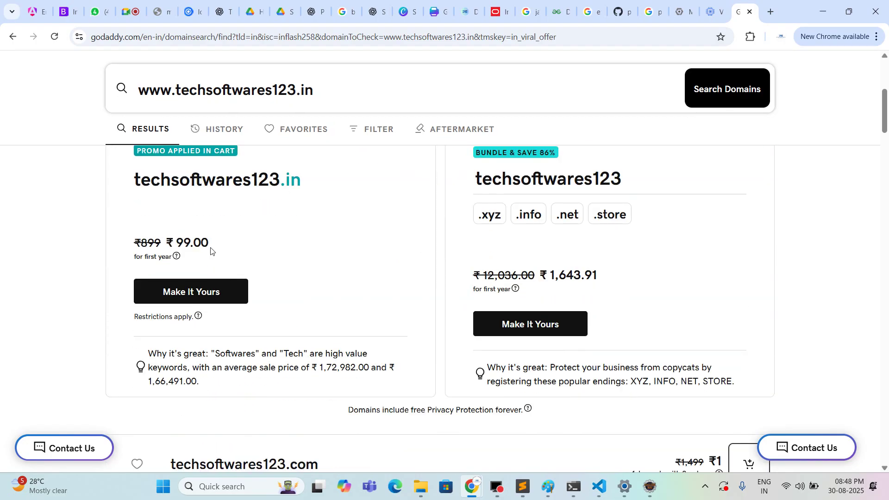
drag(210, 247, 171, 249)
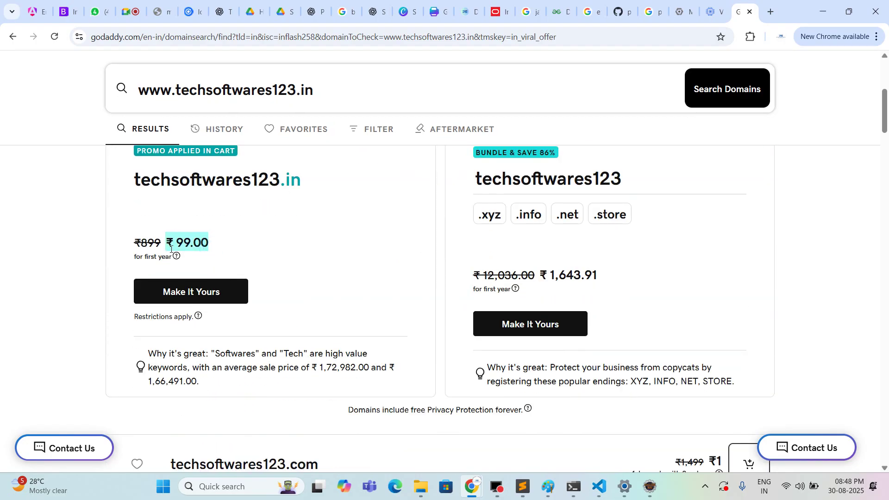
triple_click(129, 258)
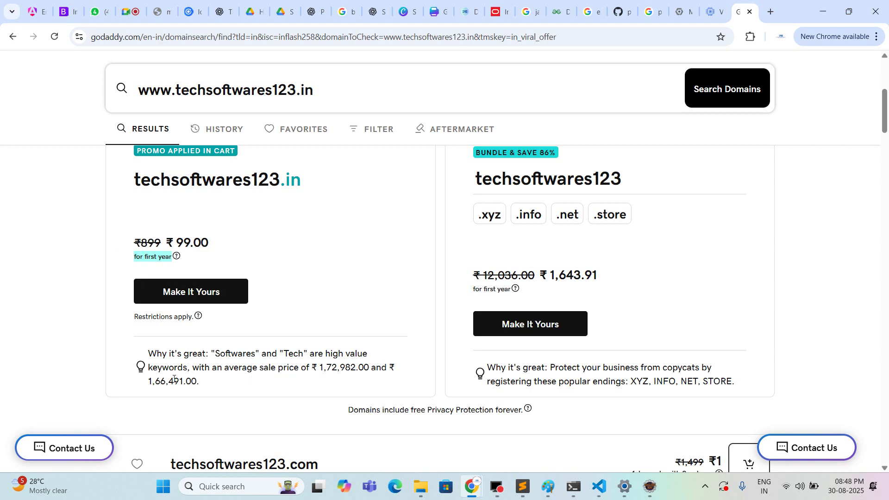
scroll(406, 271, up, 2)
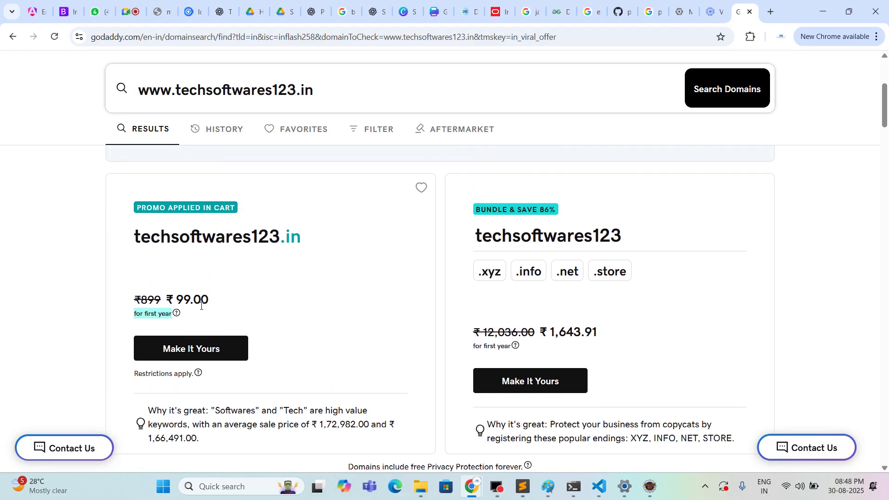
triple_click(216, 304)
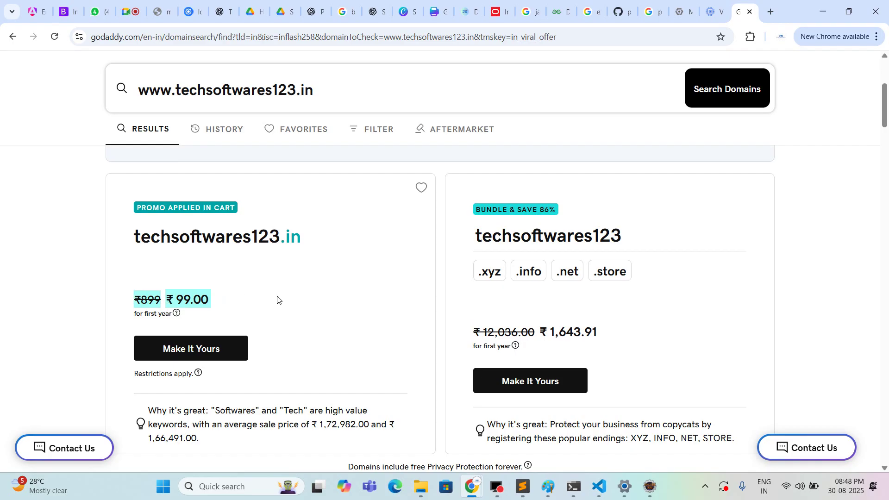
scroll(278, 299, down, 5)
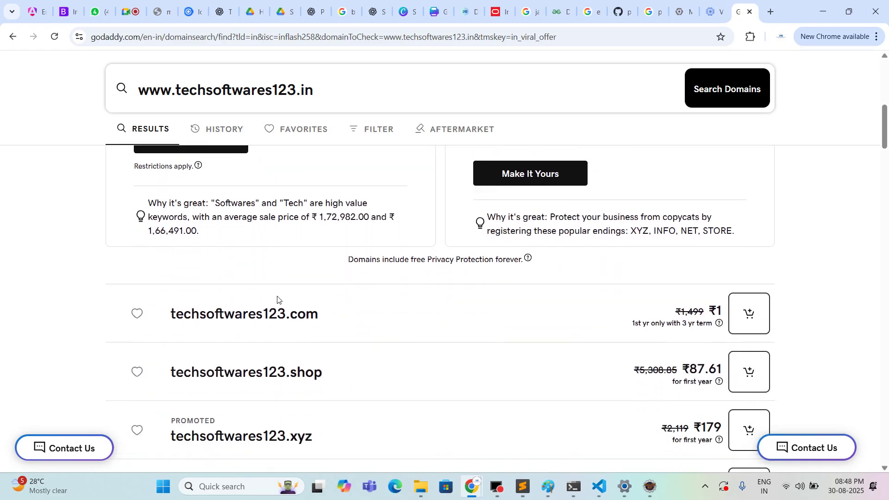
scroll(277, 300, down, 1)
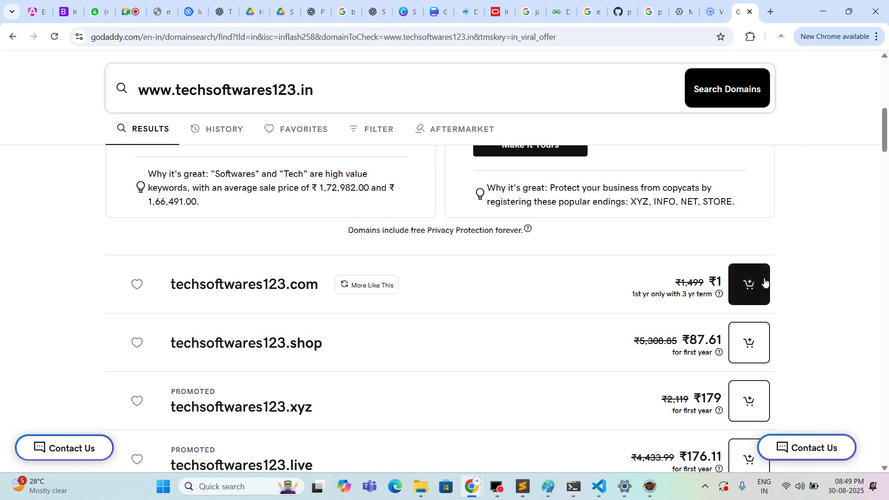
click(746, 297)
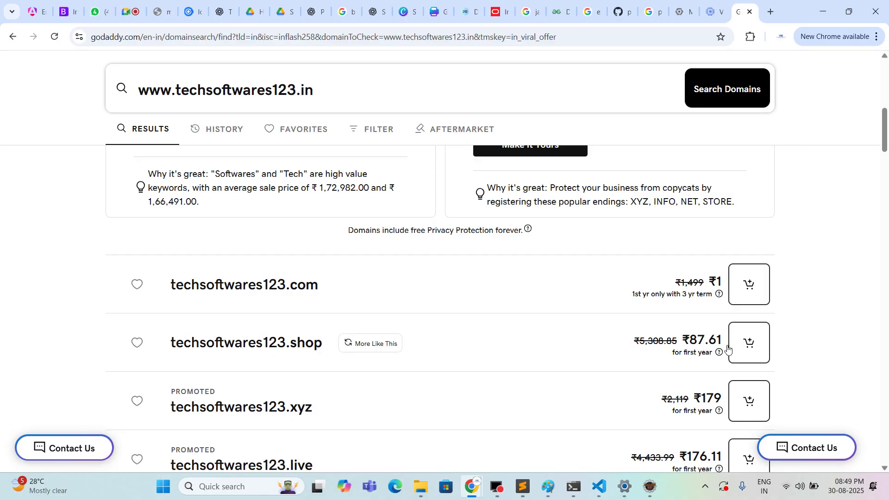
scroll(602, 332, down, 2)
scroll(601, 333, up, 10)
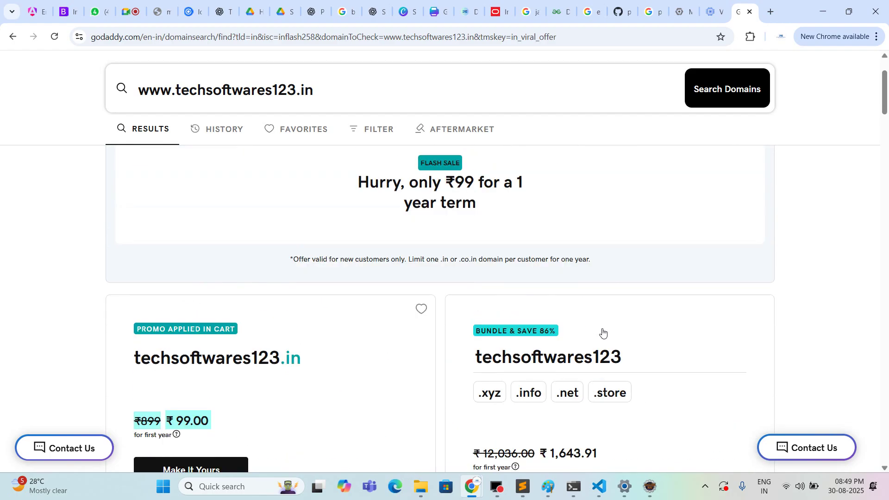
scroll(293, 388, down, 3)
scroll(293, 388, down, 2)
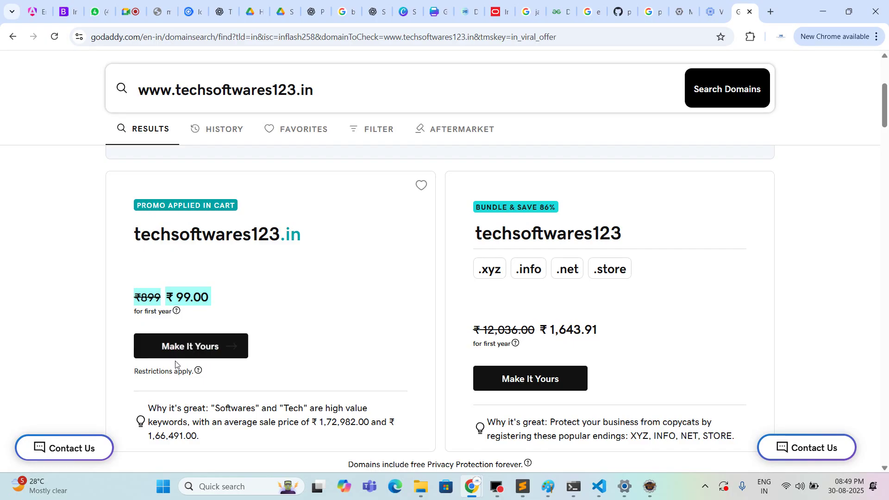
Read the .in registration restrictions and close the details
click(198, 371)
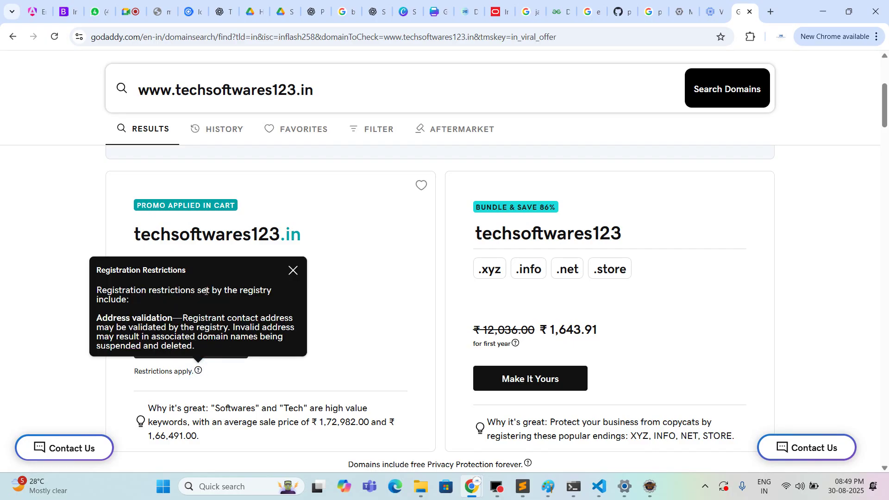
scroll(199, 326, down, 1)
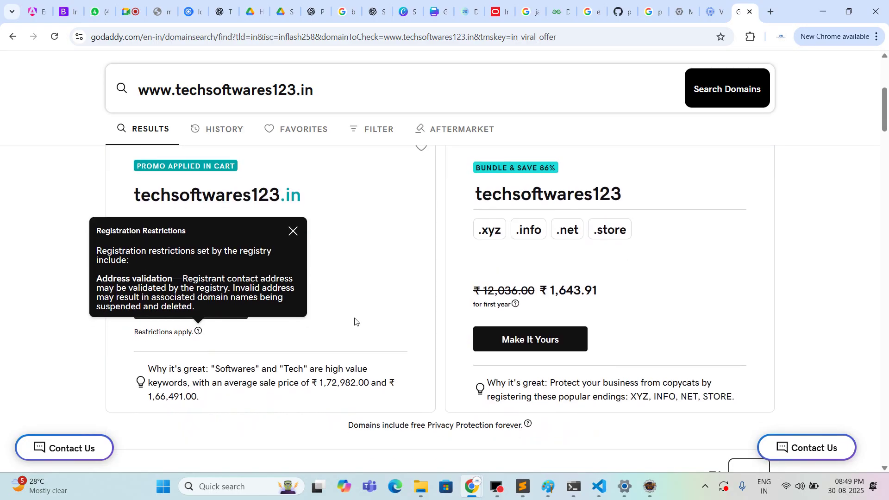
click(354, 321)
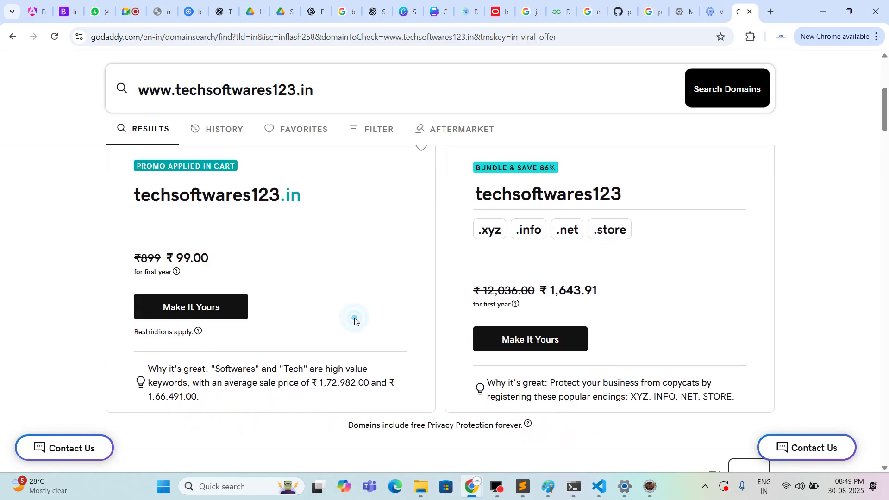
Add techsoftwares123.in to the cart at ₹99.00 and return to the top of the page
click(203, 309)
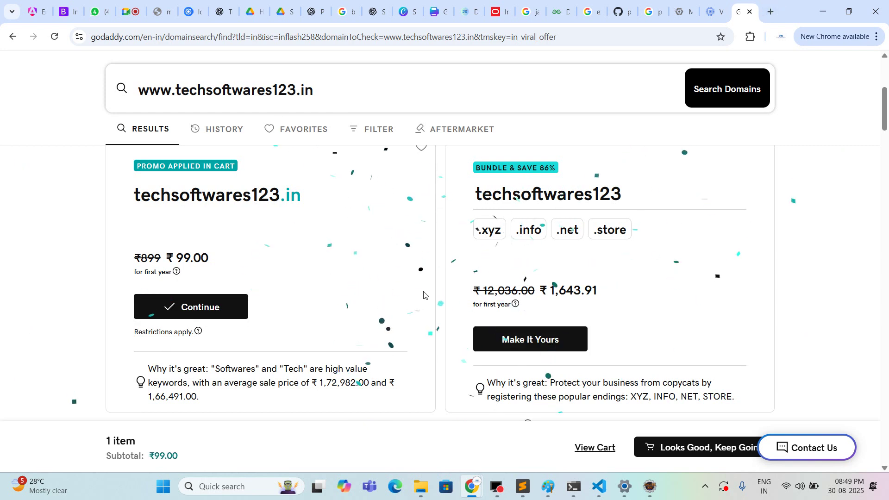
scroll(376, 247, down, 1)
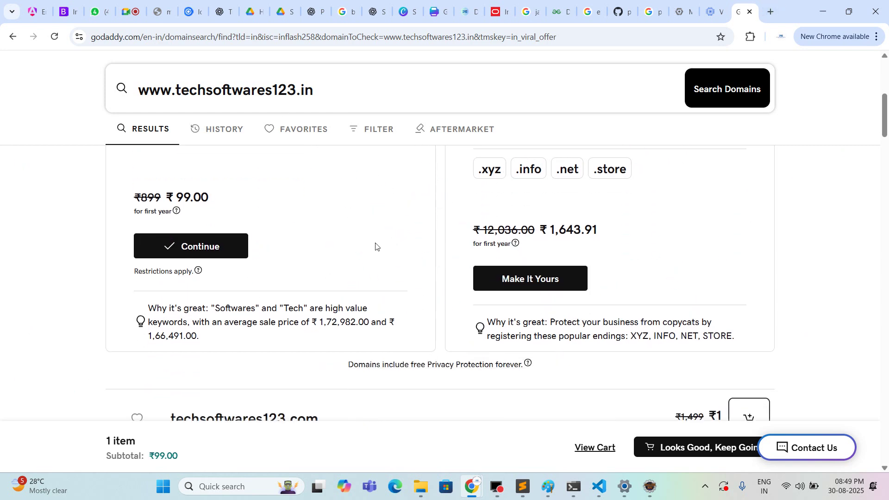
scroll(375, 246, up, 2)
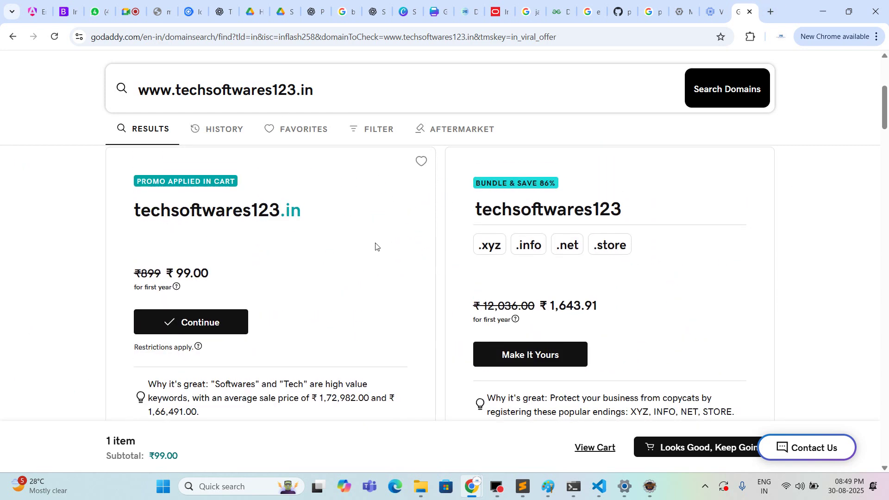
scroll(376, 247, down, 8)
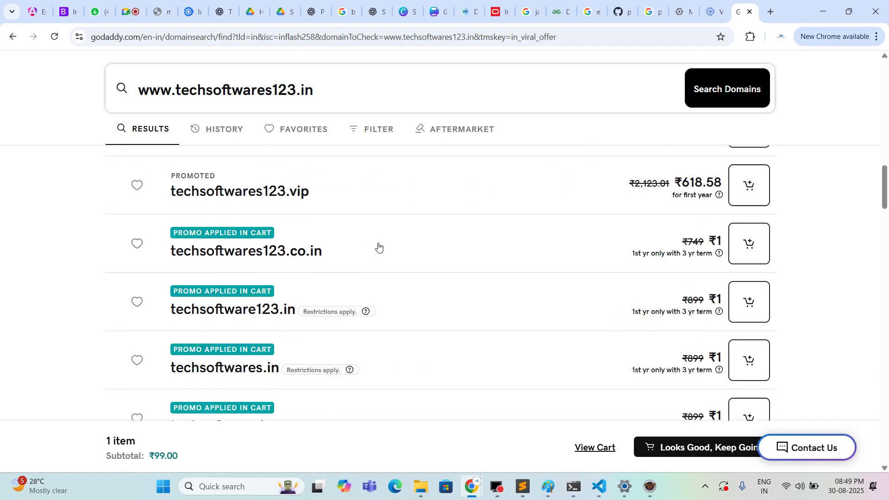
scroll(378, 246, down, 15)
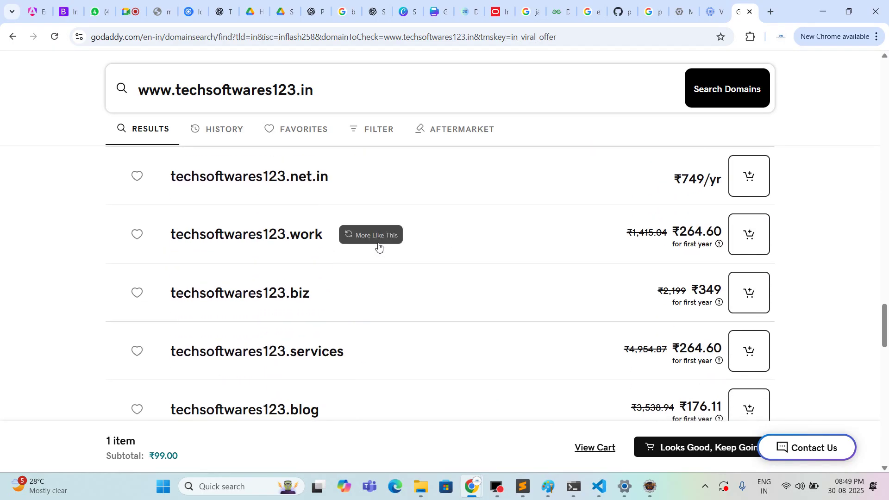
scroll(377, 246, up, 20)
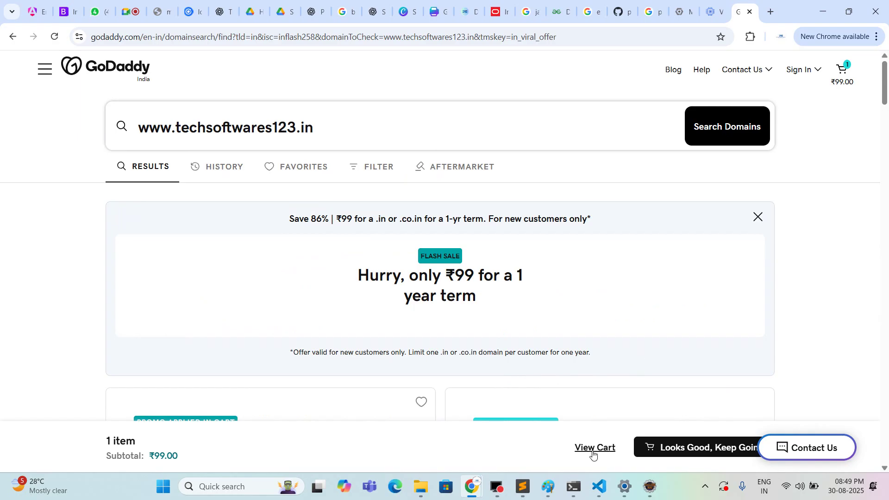
View the cart, pick 'Other' for what describes you, and check the ₹99.00 price and ₹899.00 renewal
click(594, 448)
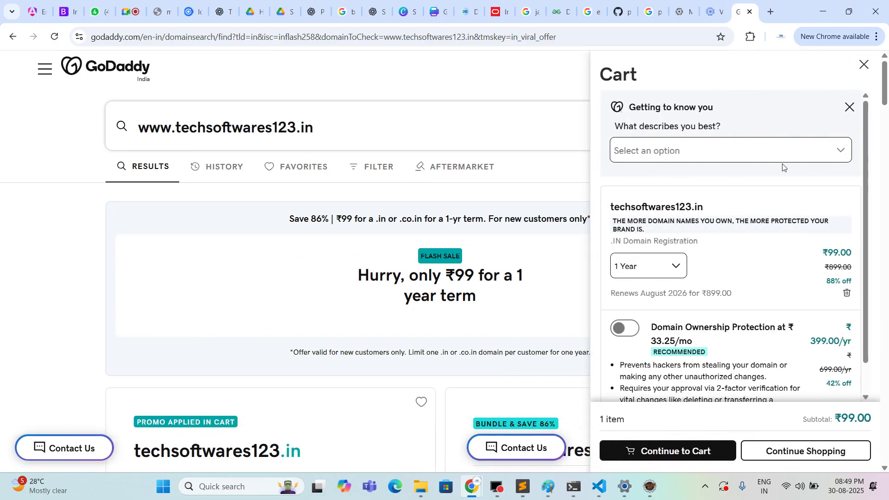
click(843, 157)
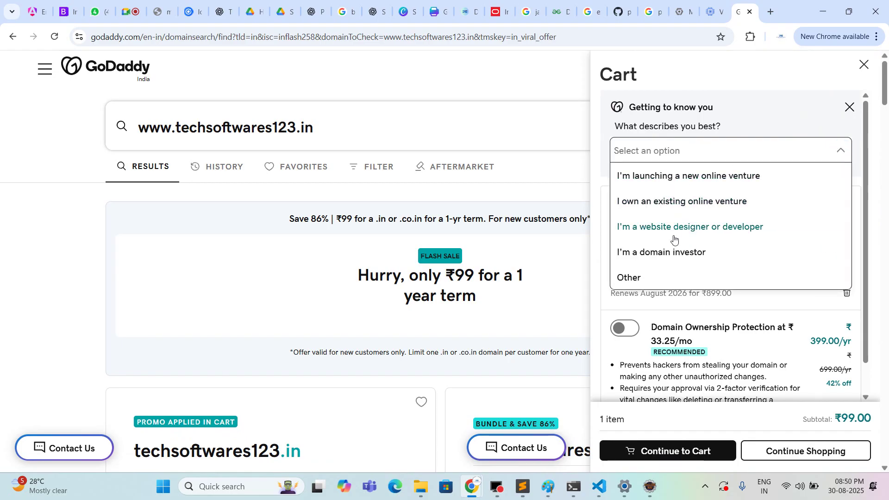
click(627, 278)
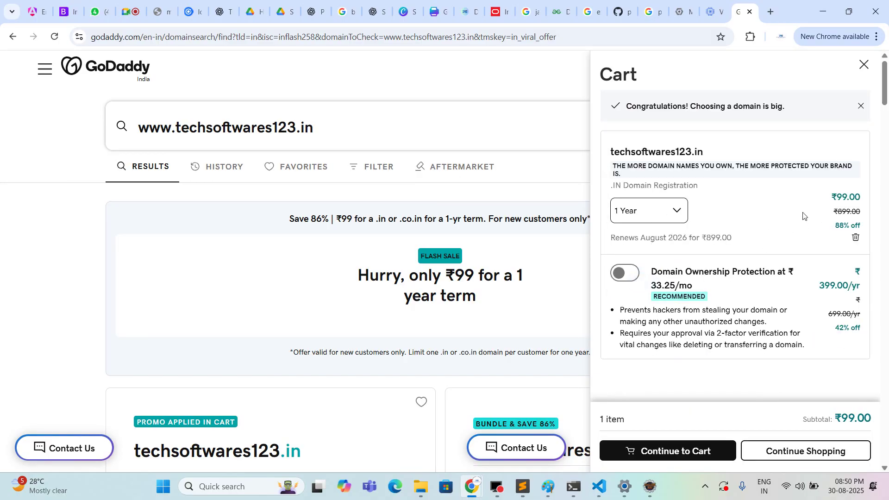
drag(829, 212, 866, 201)
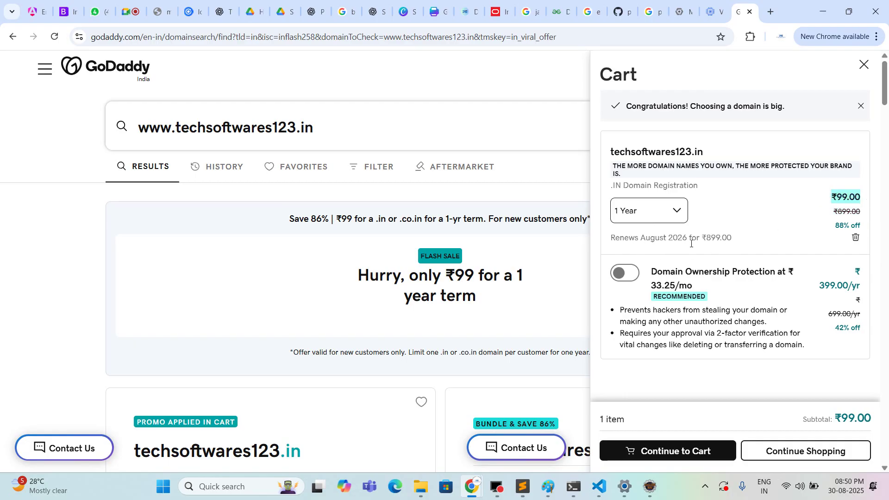
drag(701, 240, 740, 241)
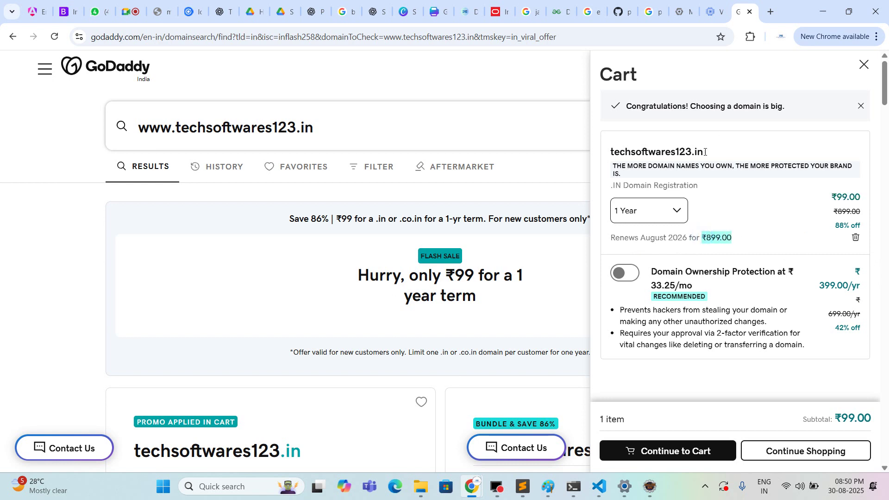
drag(704, 153, 699, 156)
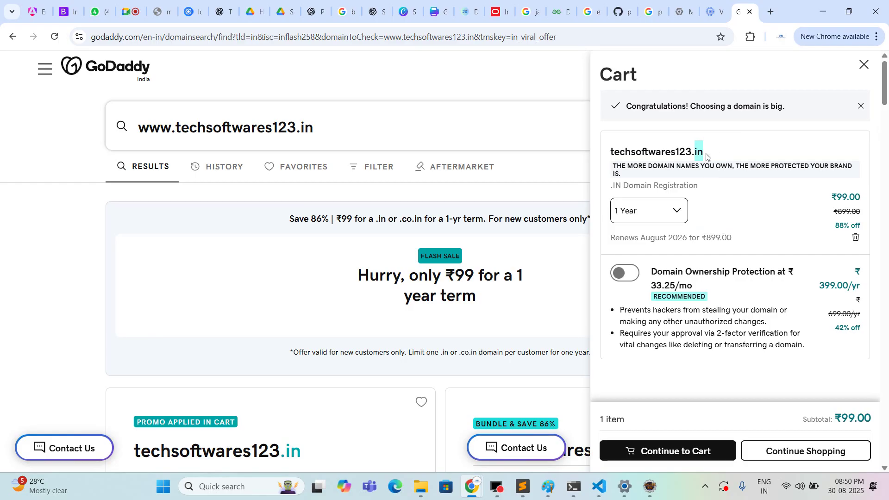
click(362, 131)
key(BackSpace)
key(BackSpace)
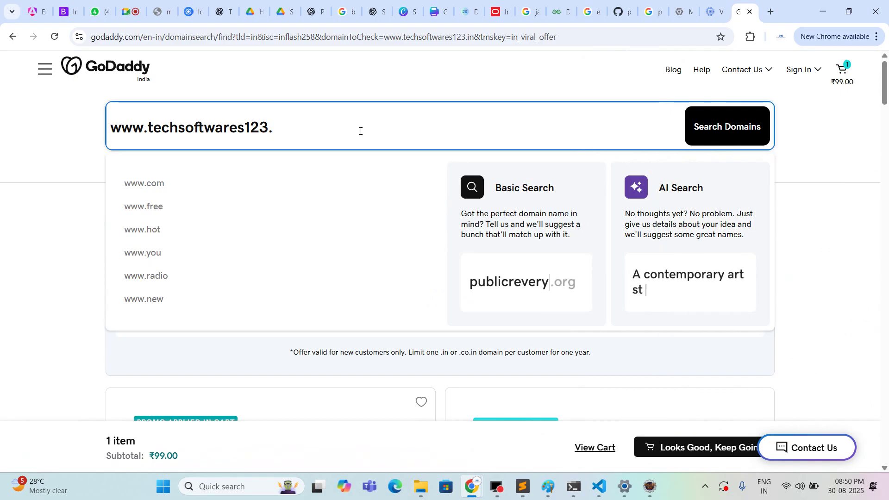
text(com)
key(shift+Left)
key(shift+Left)
key(shift+Left)
key(shift+Left)
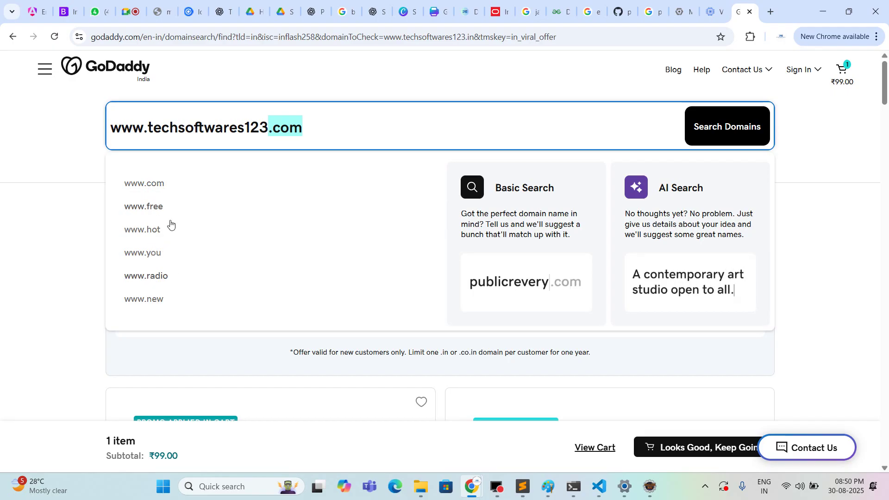
click(738, 134)
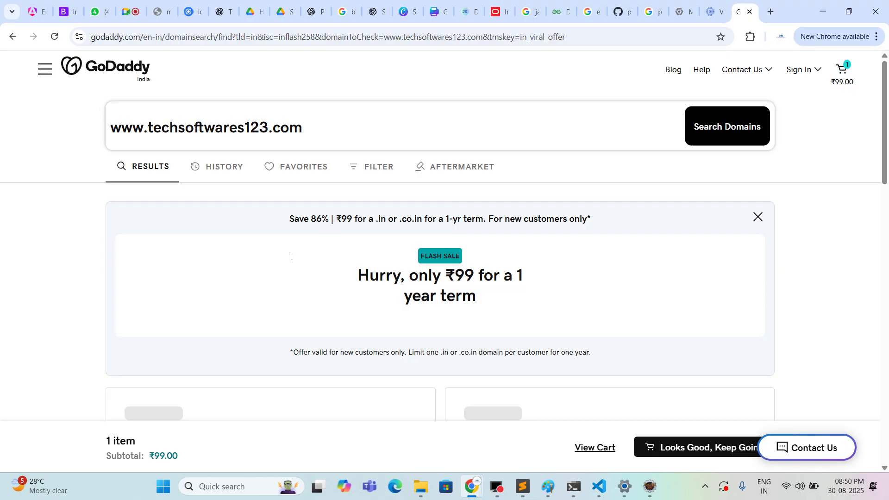
scroll(242, 362, down, 5)
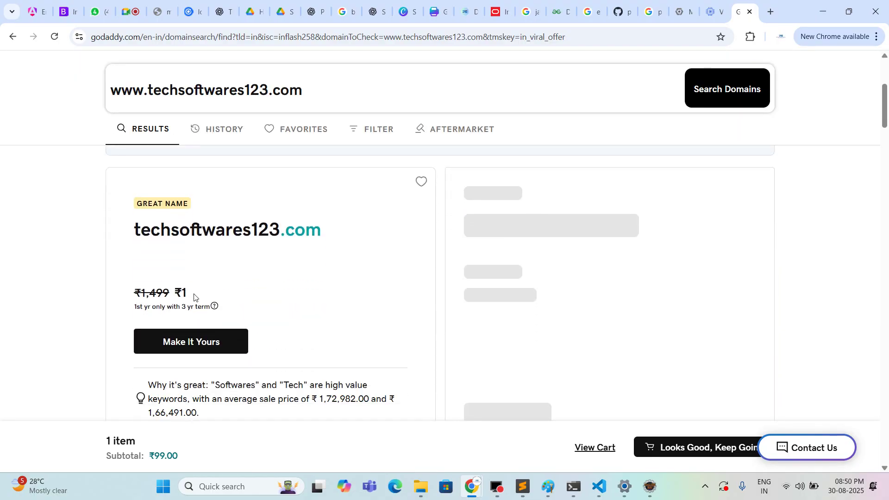
drag(194, 286, 268, 242)
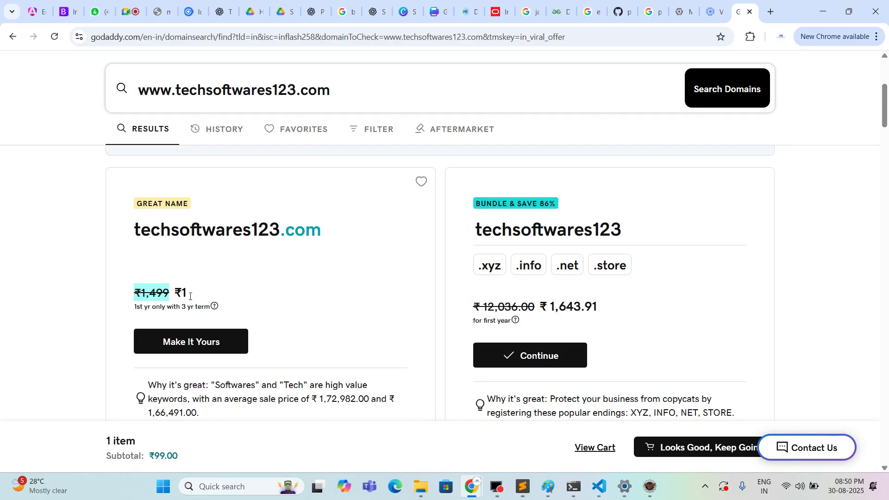
scroll(199, 294, down, 3)
scroll(213, 292, up, 2)
scroll(377, 300, up, 5)
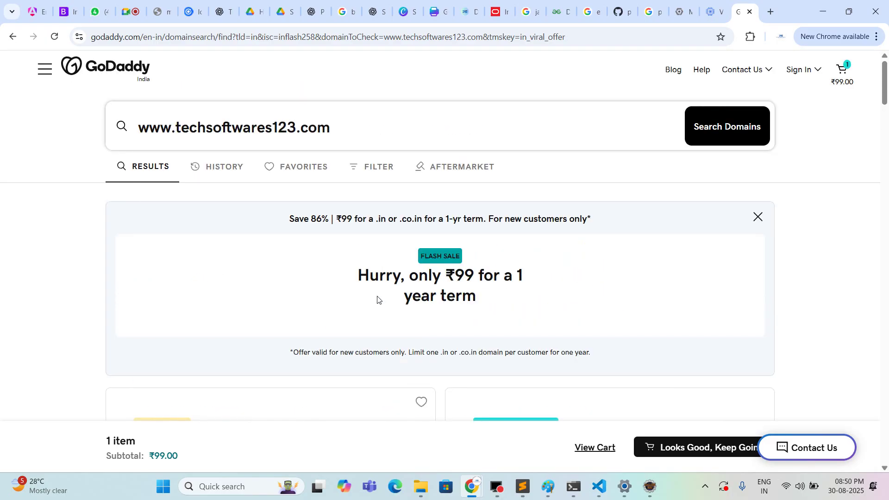
click(205, 131)
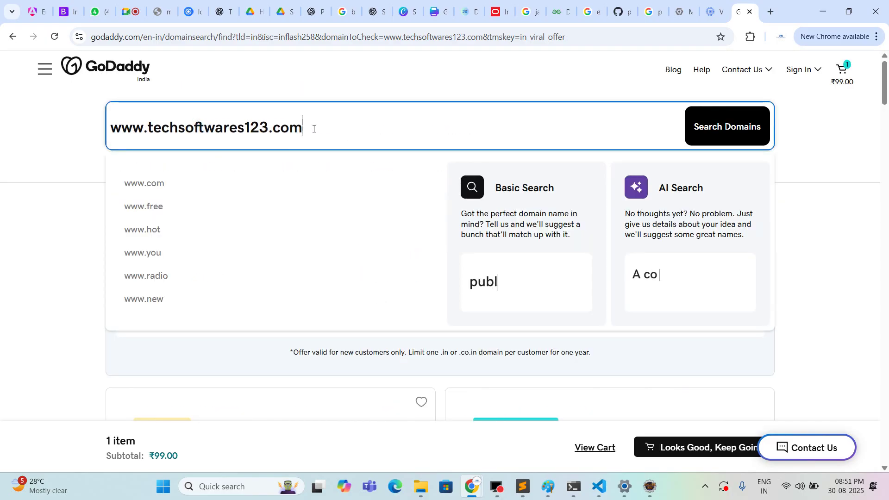
Open pst-demo-webapp-server's details, check external IP 34.56.51.195, and go back to VM instances
click(713, 12)
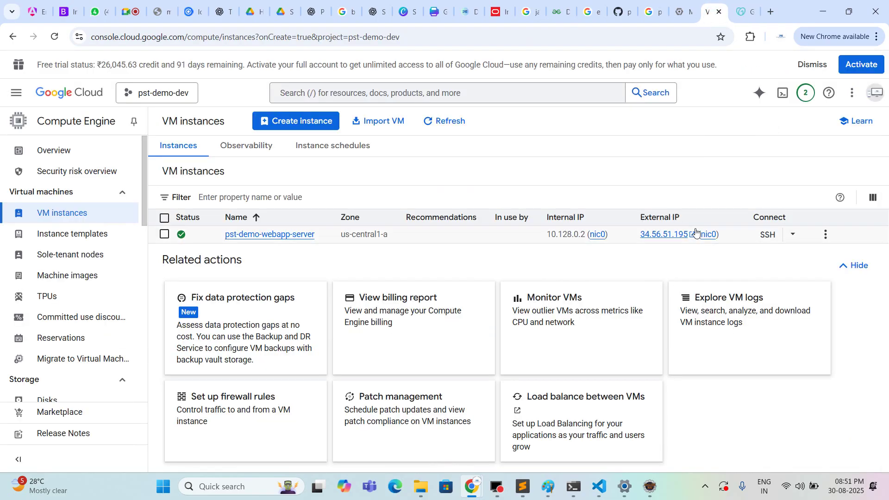
mouse_move(660, 246)
click(266, 234)
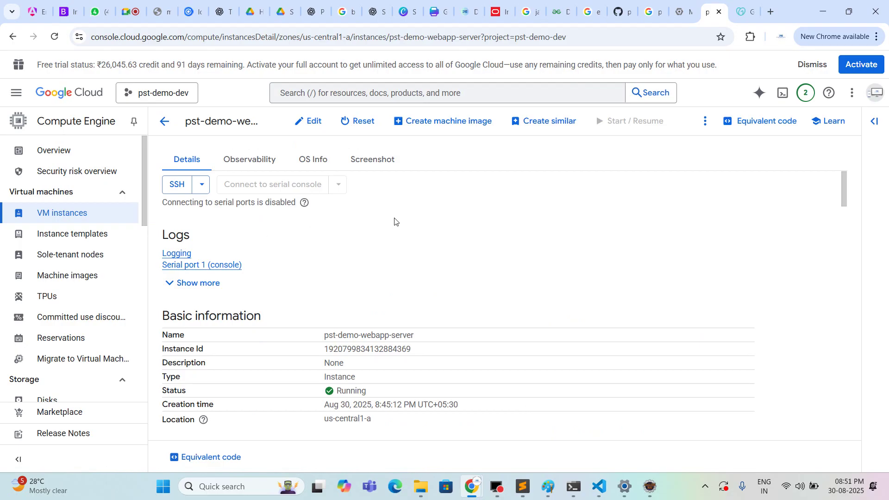
scroll(416, 242, down, 2)
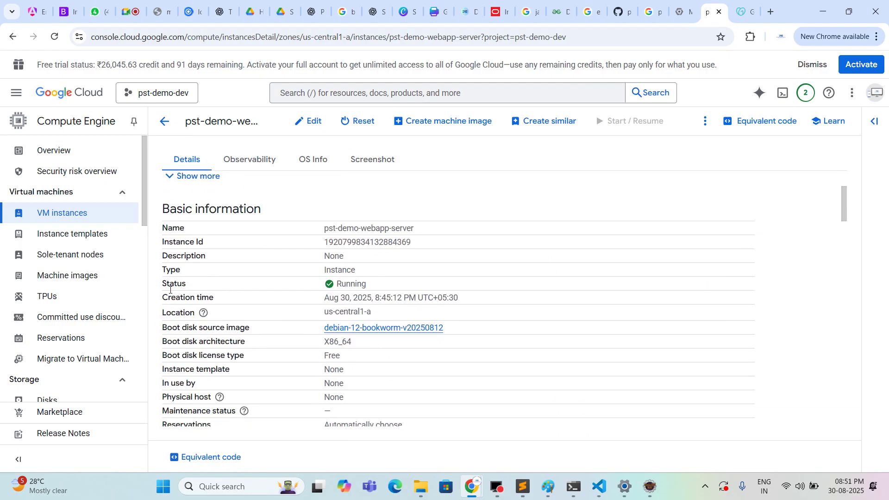
scroll(280, 341, down, 10)
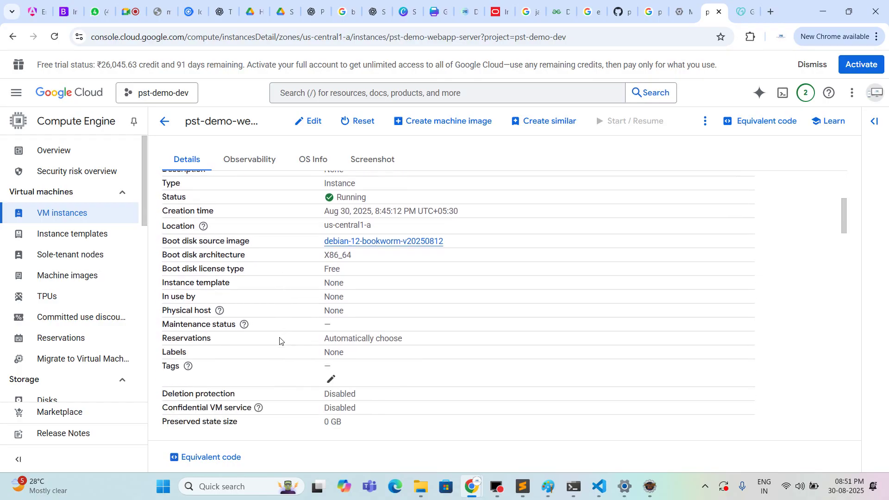
scroll(280, 341, down, 4)
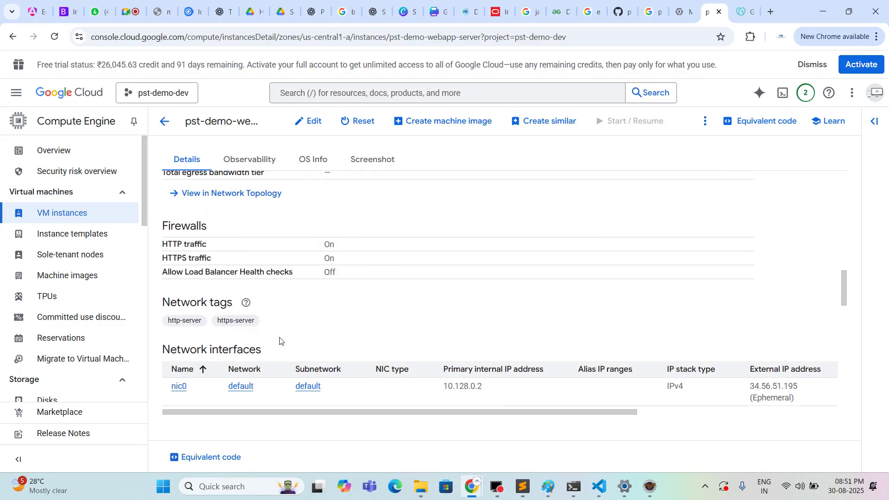
scroll(280, 341, down, 3)
scroll(280, 341, up, 18)
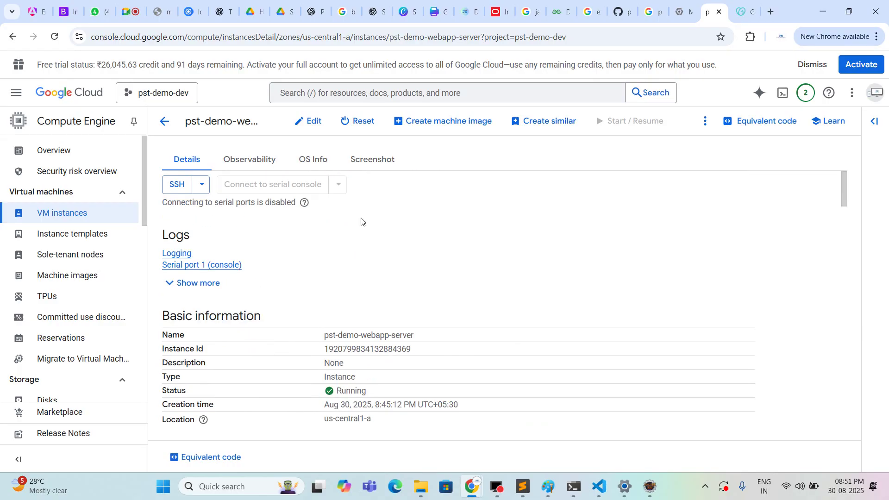
click(13, 36)
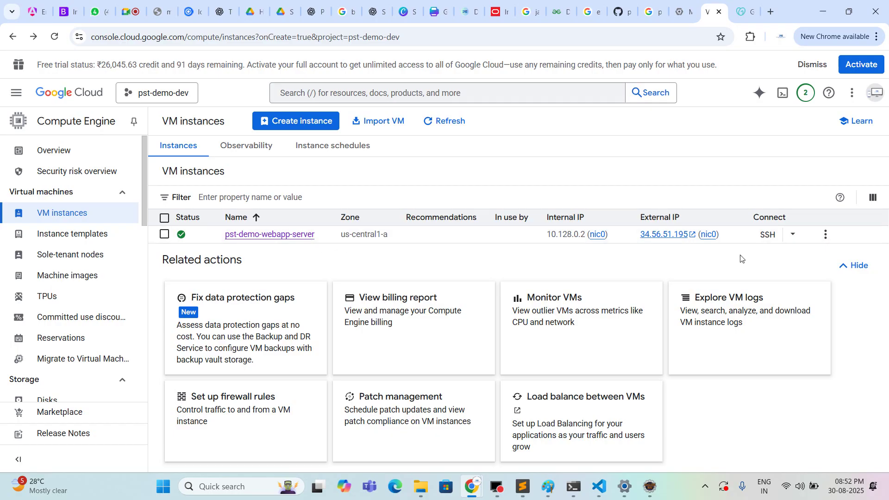
Launch SSH-in-browser for pst-demo-webapp-server, maximize it, and authorize the connection to reach the prompt
click(771, 236)
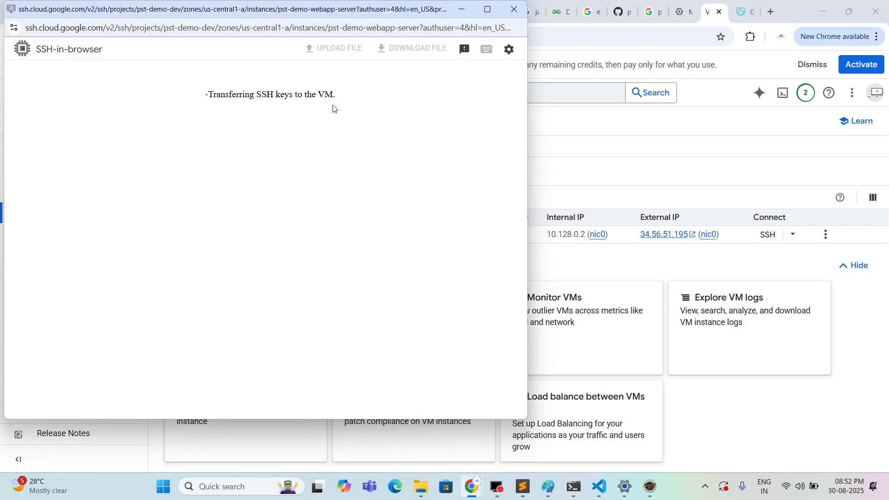
click(495, 7)
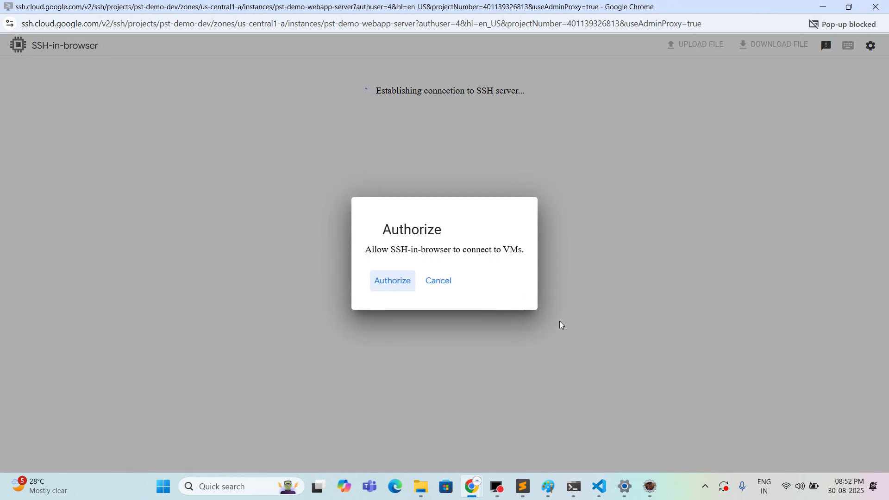
click(392, 280)
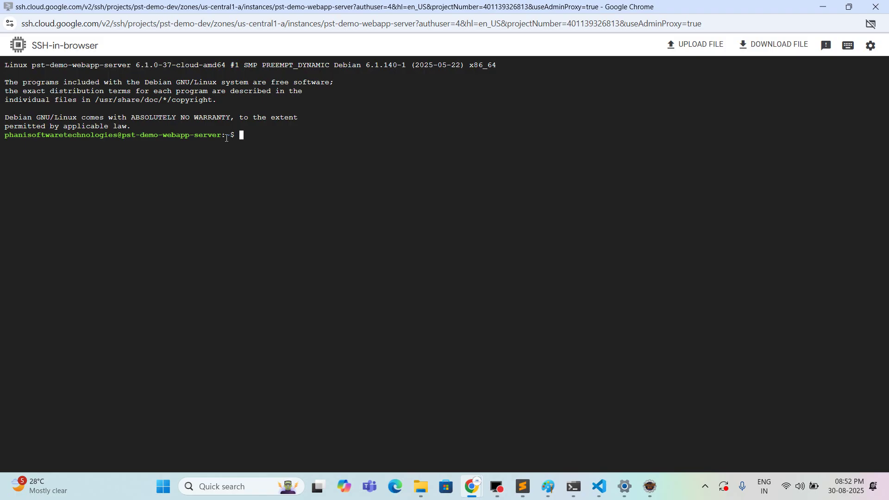
drag(225, 137, 4, 135)
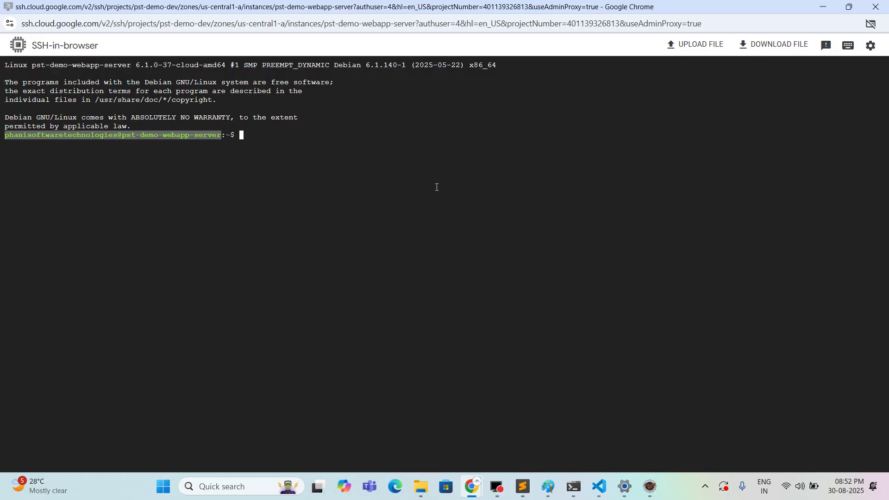
Run pwd to show the current directory, /home/<user>
text(pwd)
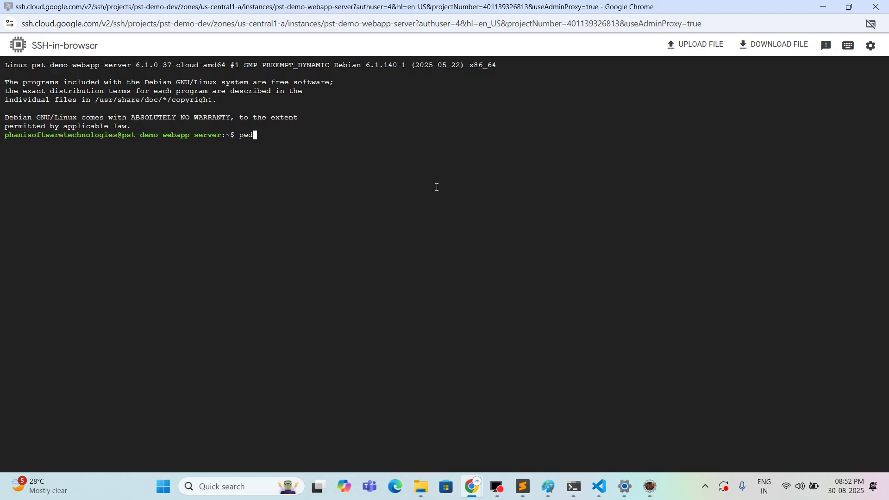
key(Return)
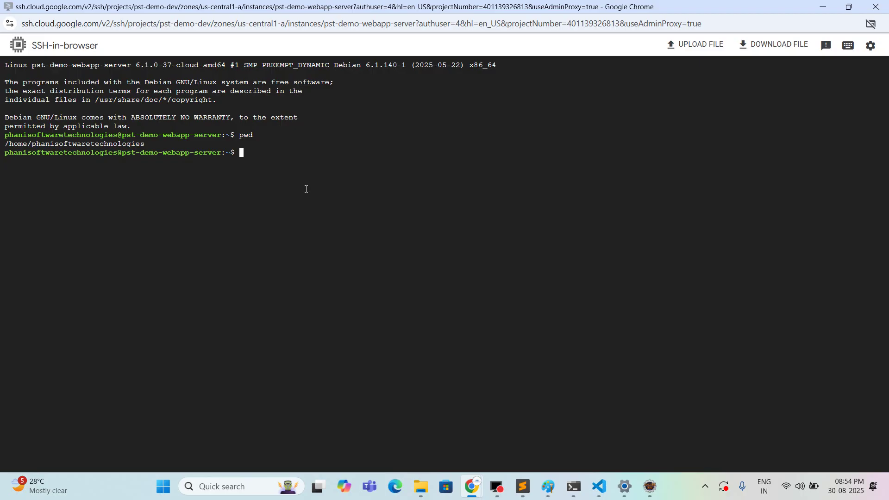
Refresh the VM's package lists with sudo apt-get update
text(sudo)
text(apt-get update)
key(Return)
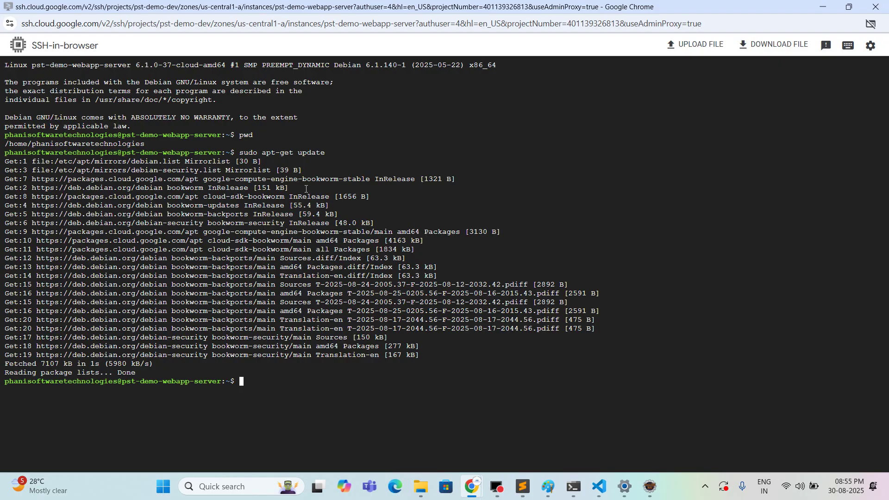
Install apache2 with sudo apt-get install apache2, confirming with Y
text(sudo)
key(ctrl+plus)
key(ctrl+plus)
key(ctrl+plus)
key(ctrl+plus)
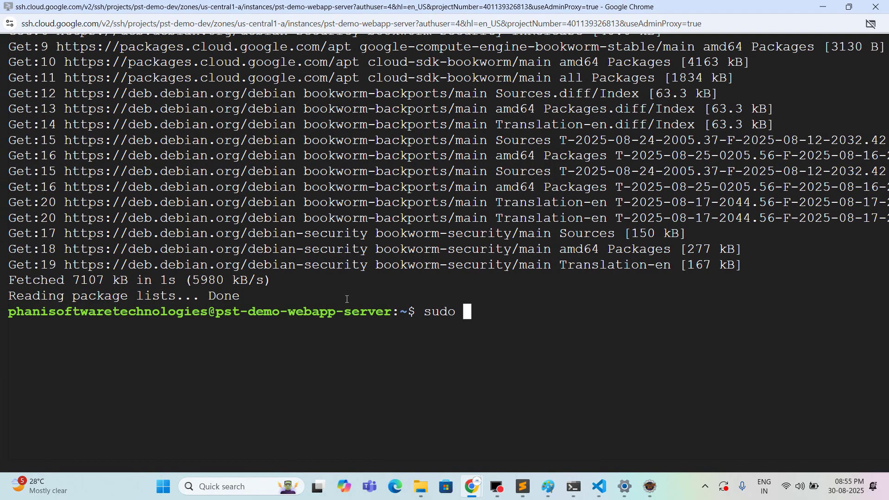
text(apt-get install)
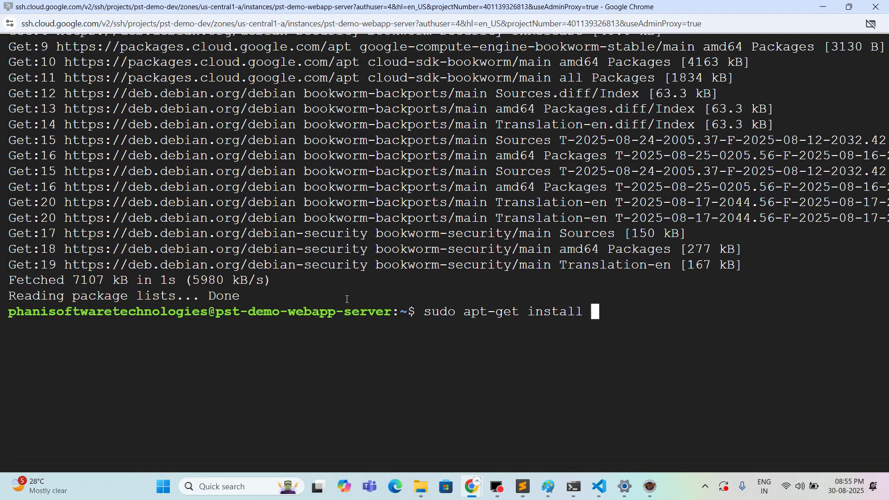
text(apache)
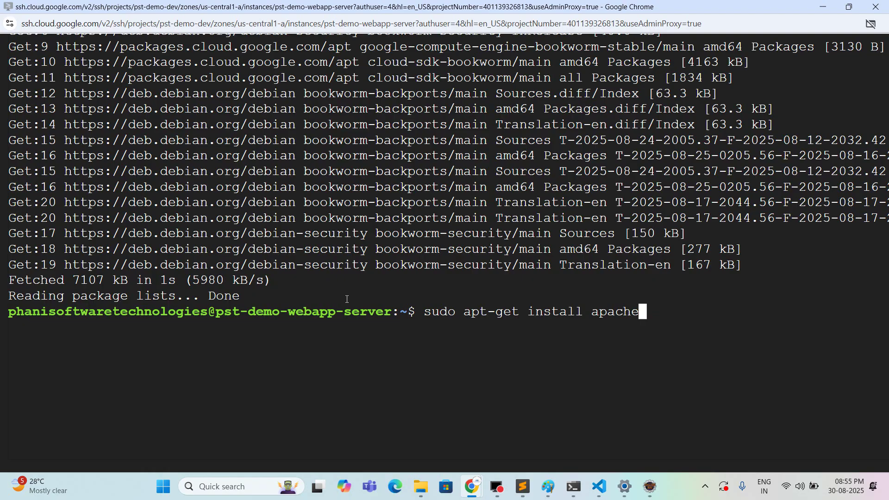
text(2)
key(Return)
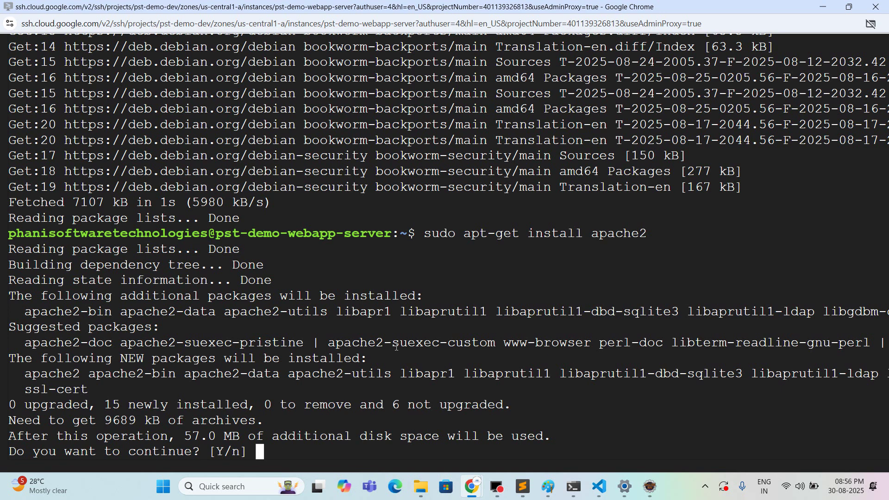
key(ctrl+minus)
key(ctrl+minus)
key(ctrl+minus)
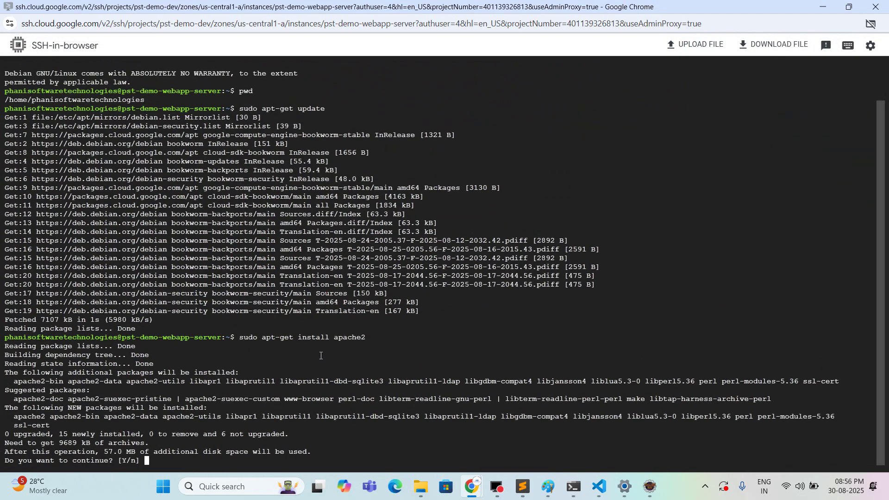
text(Y)
key(Return)
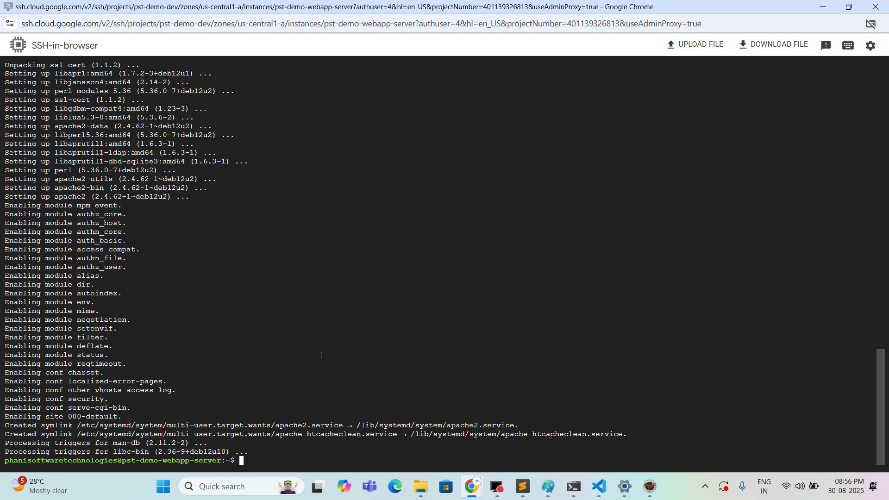
Start entering a sudo systemctl command while reviewing the installation output
text(sude)
key(BackSpace)
text(o system)
scroll(321, 355, up, 10)
scroll(320, 356, down, 6)
scroll(321, 356, down, 3)
scroll(320, 356, up, 10)
scroll(320, 355, down, 10)
scroll(320, 356, up, 15)
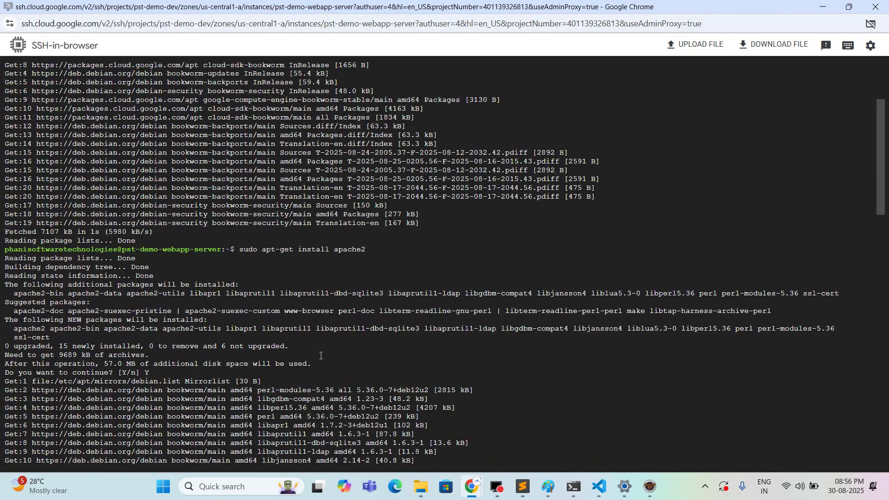
scroll(321, 355, up, 10)
scroll(320, 356, down, 5)
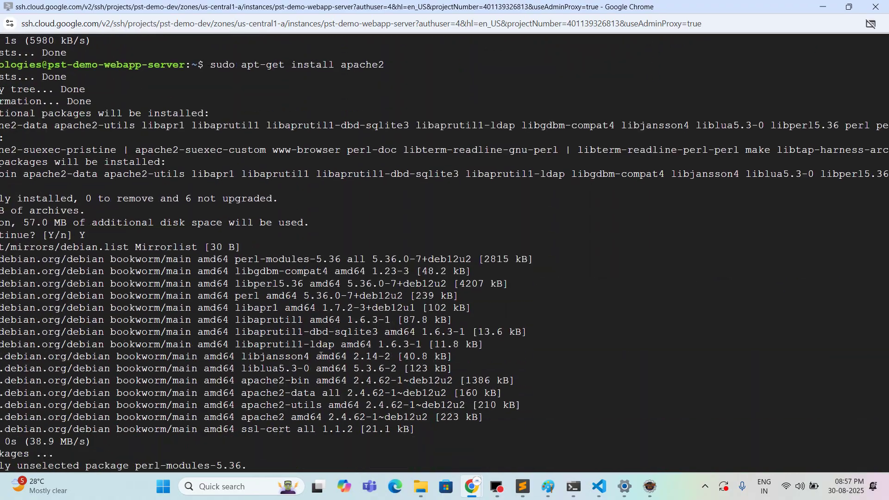
scroll(321, 356, down, 15)
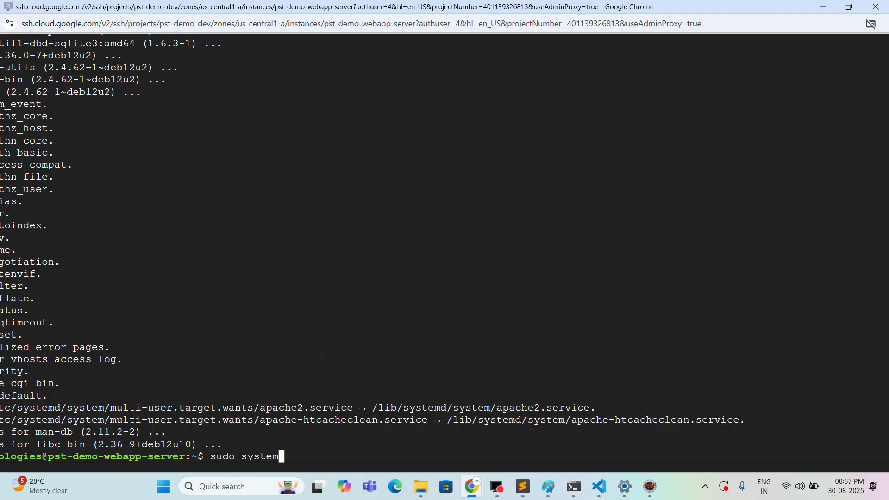
Confirm with sudo systemctl status apache2 that apache2 is active (running), then return to VM instances
text(ctl status apache)
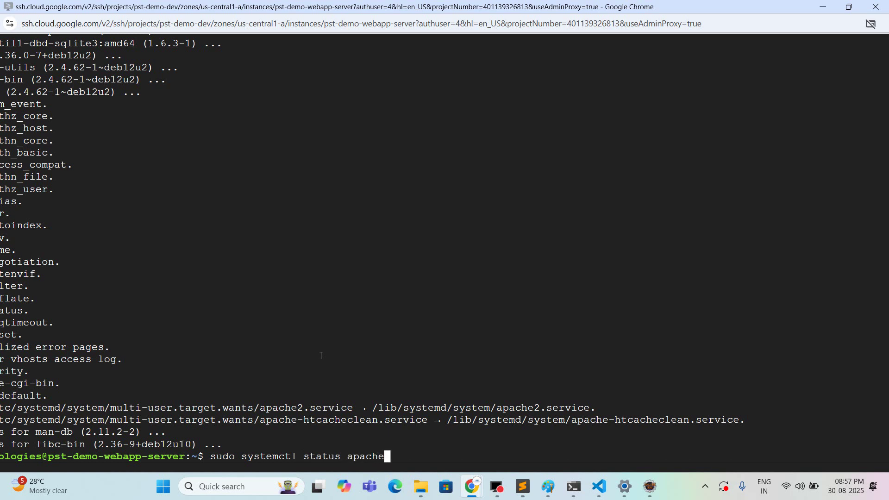
text(2)
key(Return)
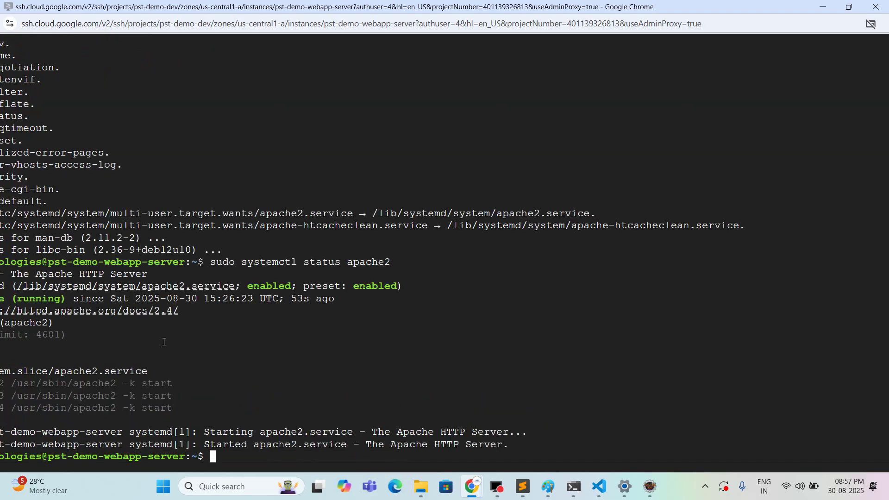
scroll(141, 314, left, 4)
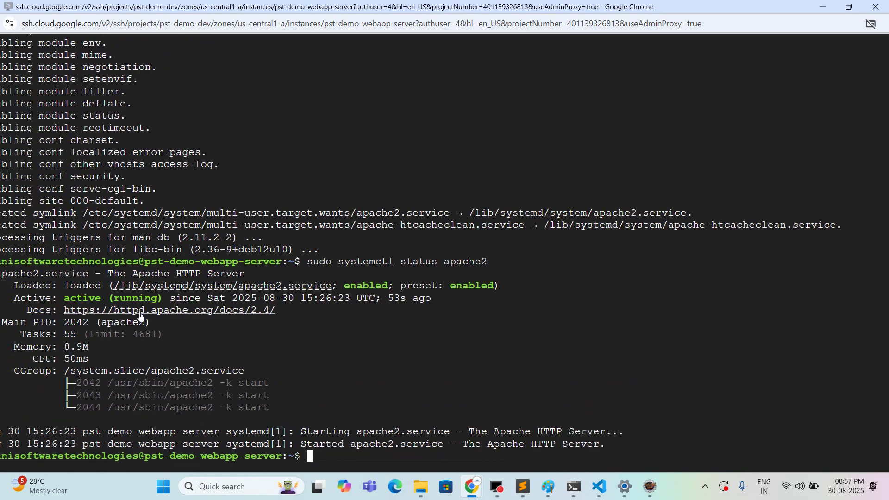
scroll(140, 315, left, 1)
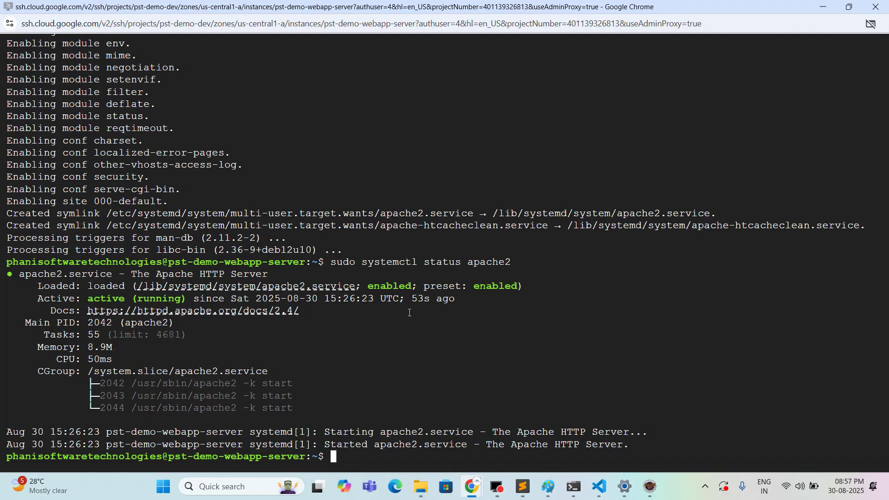
key(ctrl+minus)
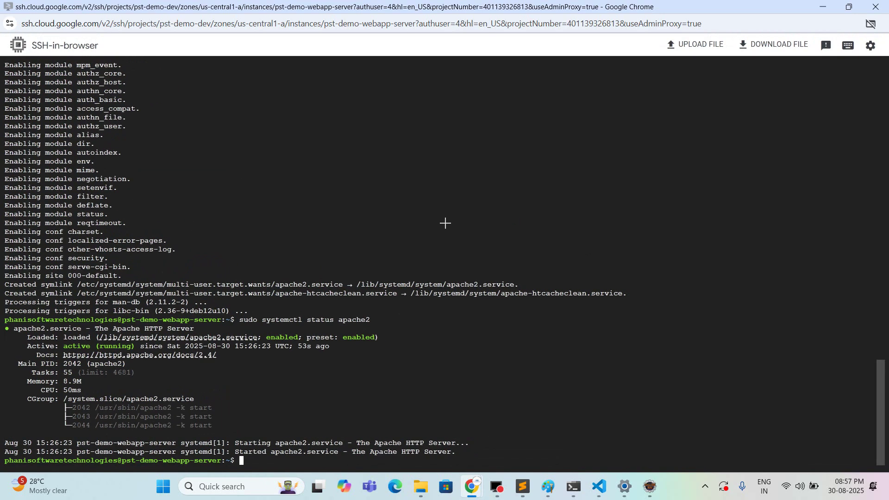
key(alt+Tab)
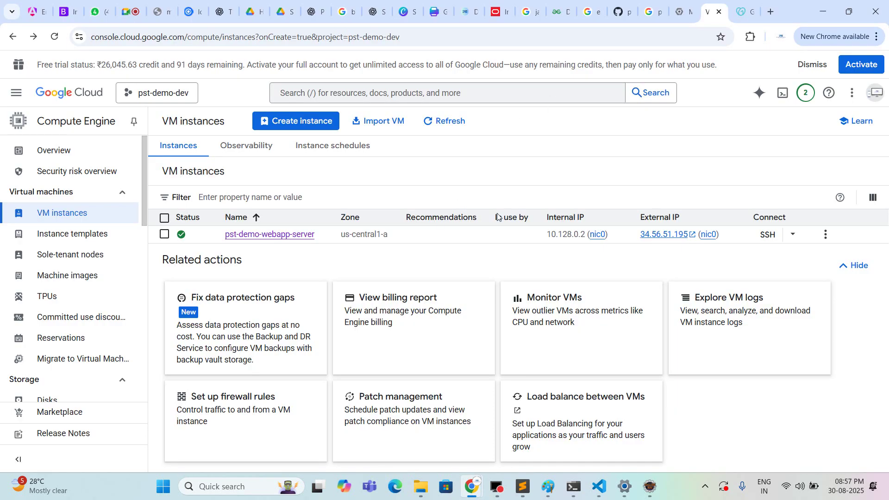
Reload the page, dismiss the 2SV reminder, and try enabling Compute Engine API, cancelling billing
click(449, 37)
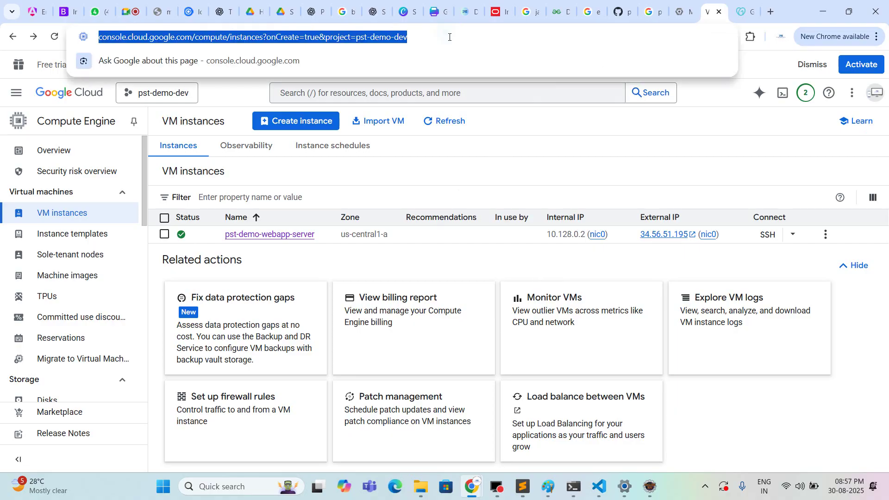
key(Return)
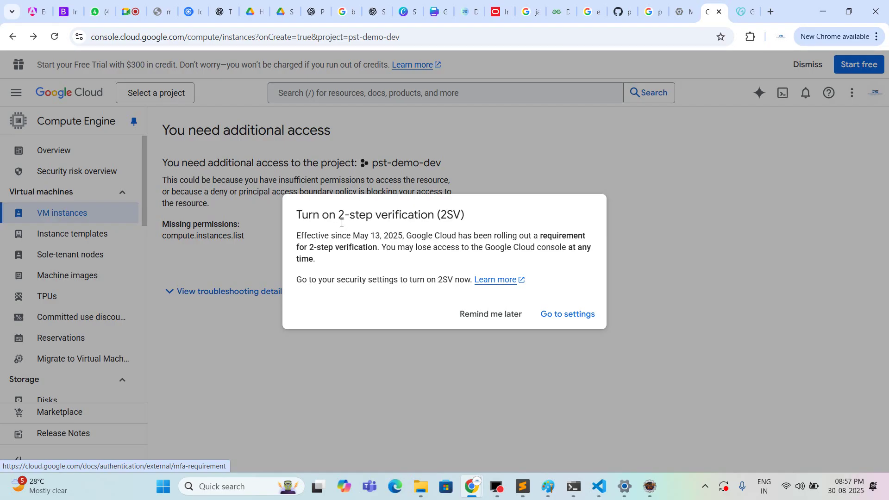
click(477, 314)
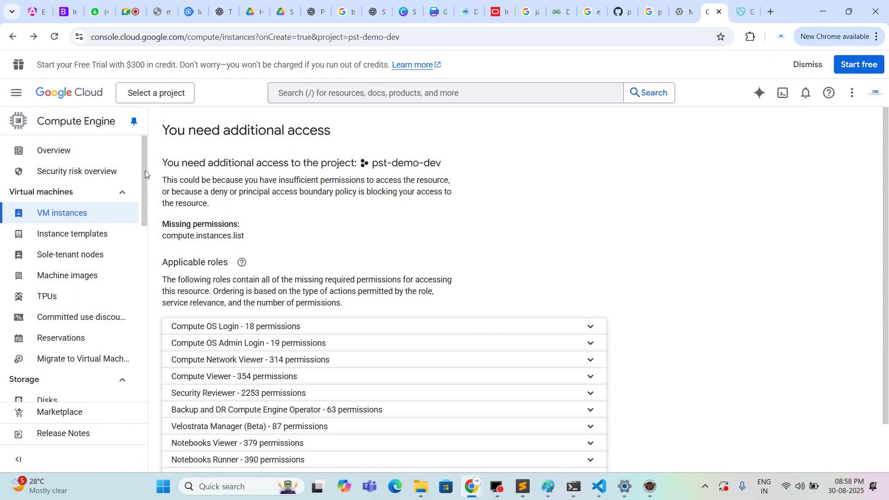
click(74, 212)
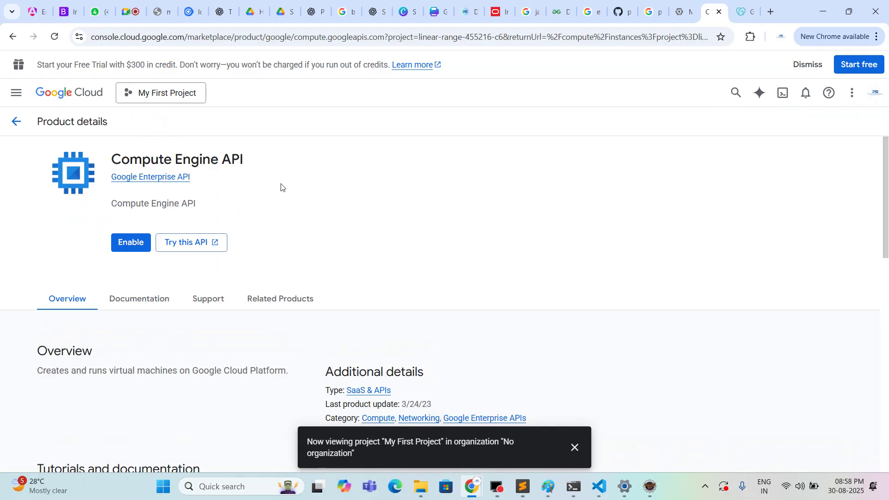
click(131, 242)
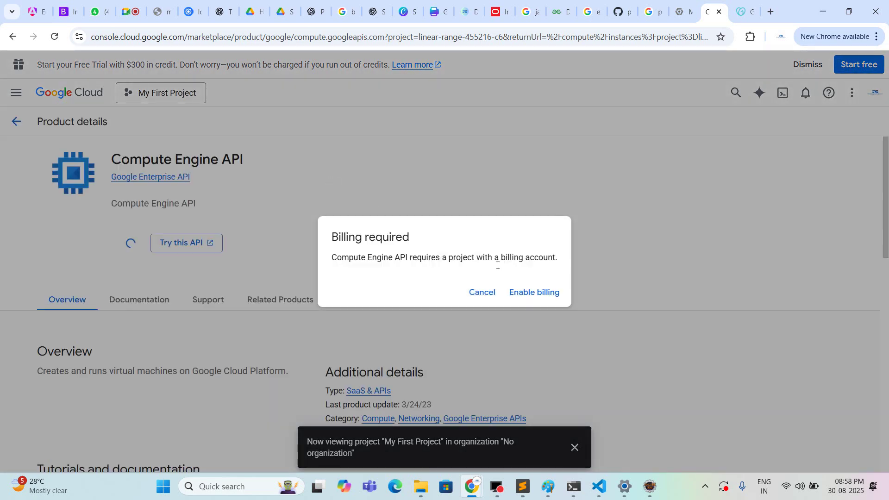
click(483, 293)
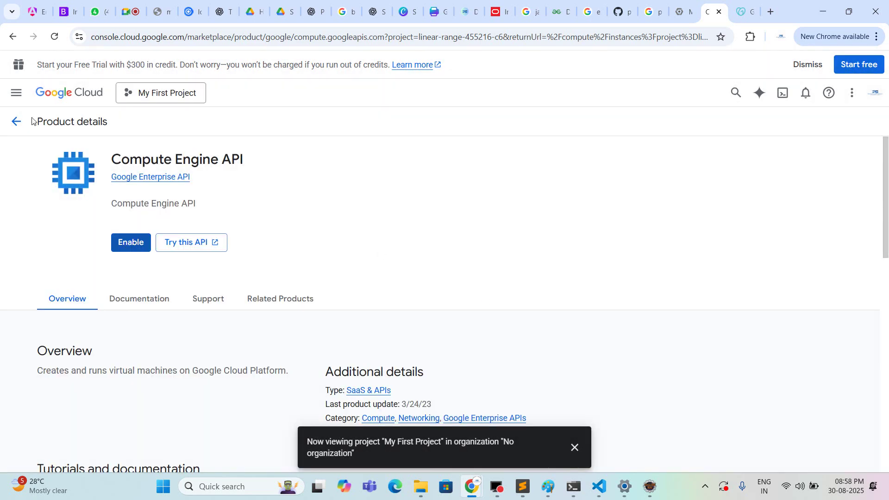
Try reaching VM instances and the free trial signup, then show the signed-in Google accounts
click(21, 95)
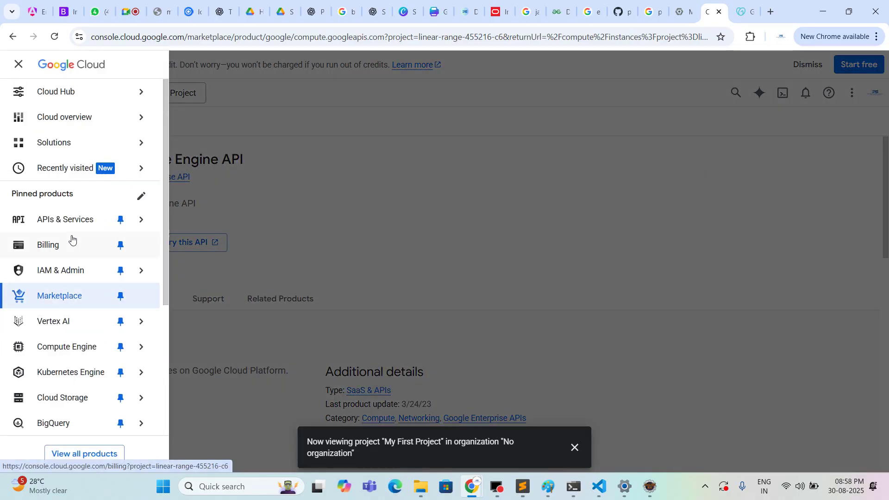
mouse_move(68, 209)
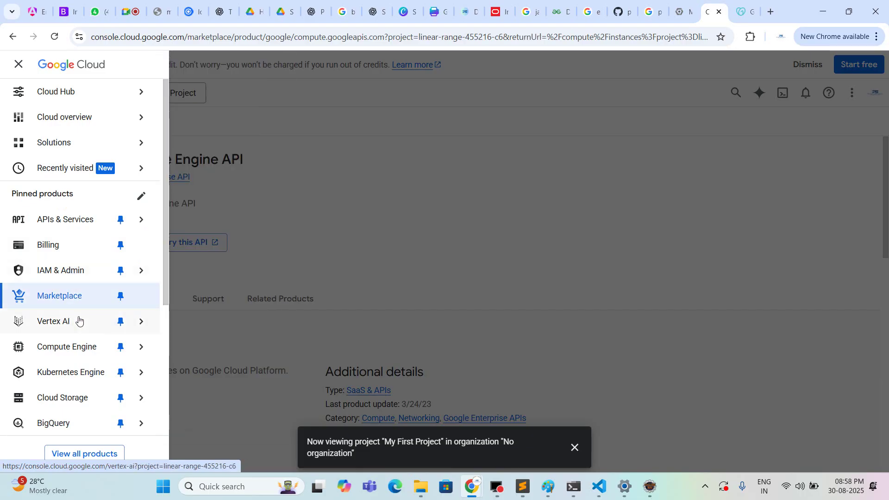
scroll(78, 321, down, 2)
mouse_move(104, 249)
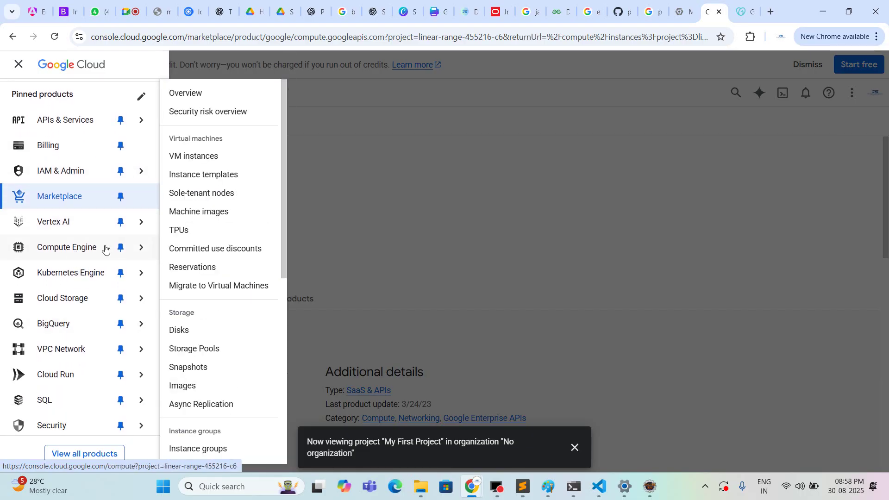
click(188, 157)
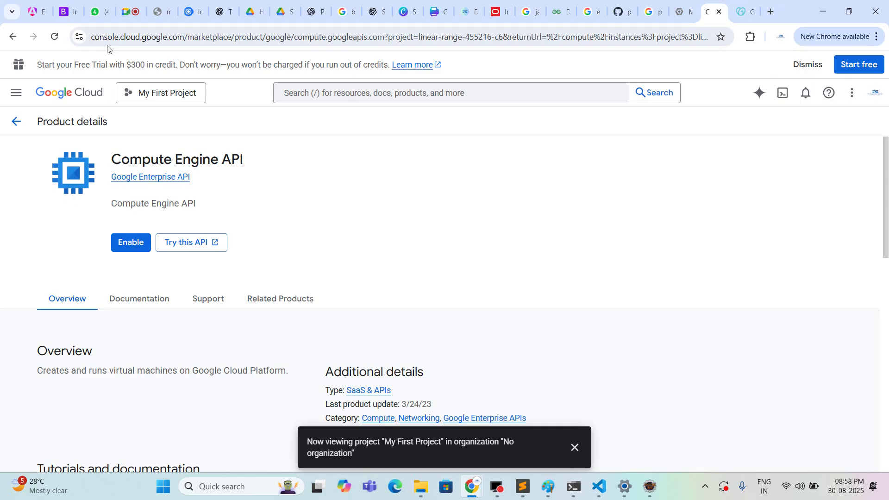
click(850, 74)
click(860, 64)
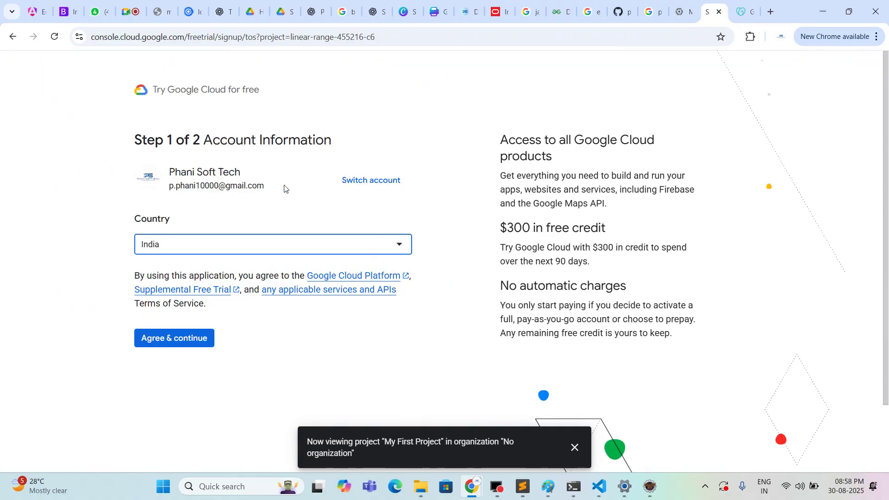
click(12, 39)
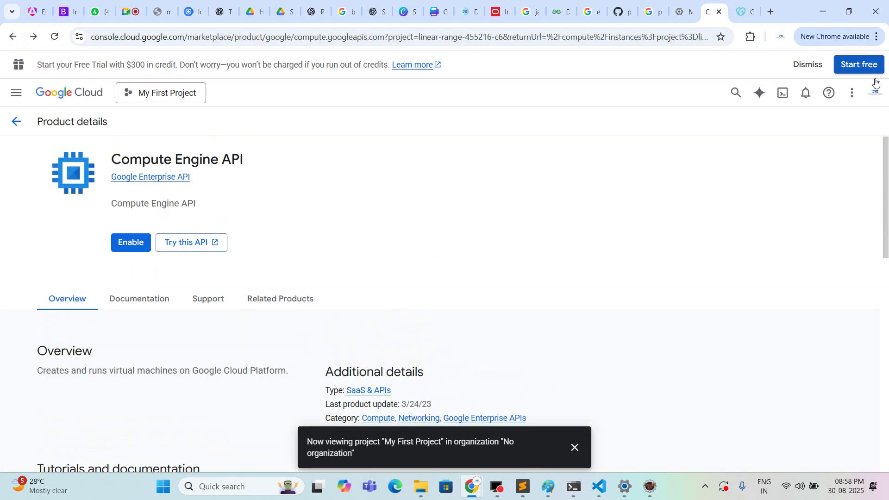
click(874, 93)
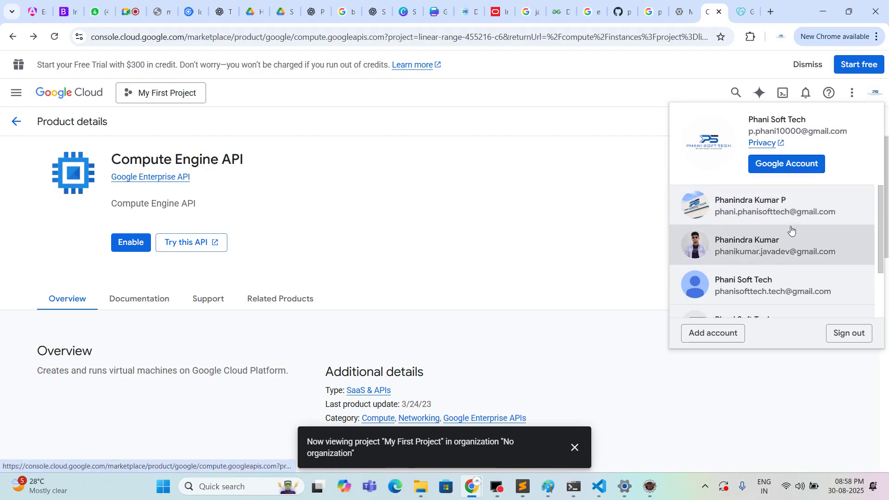
scroll(791, 230, down, 2)
Switch to the pst-demo-dev owner account and list VM instances, showing pst-demo-webapp-server at 34.56.51.195
click(783, 267)
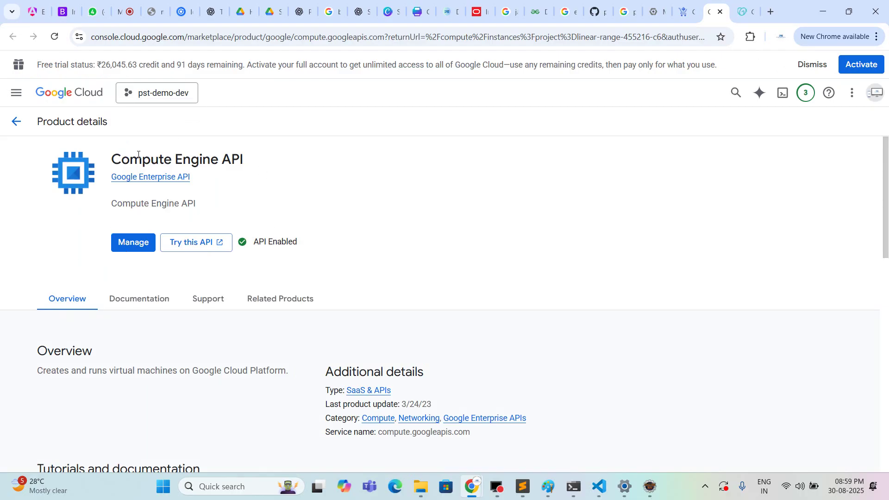
click(17, 94)
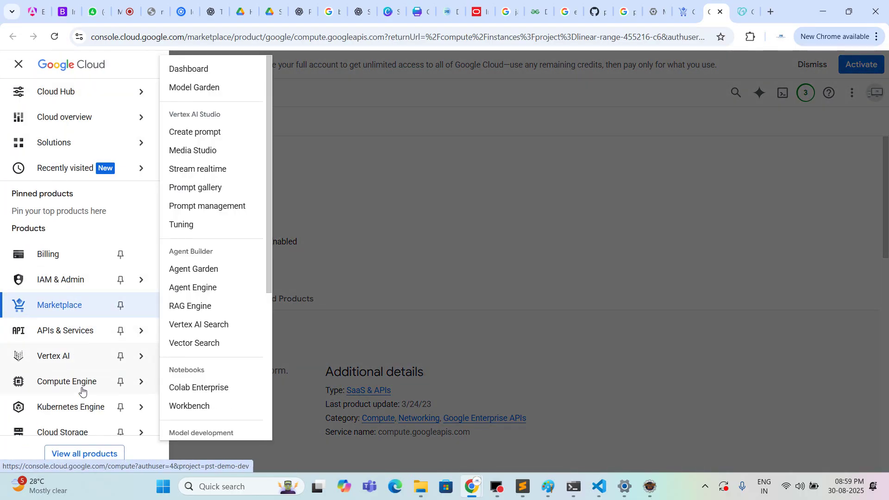
click(82, 389)
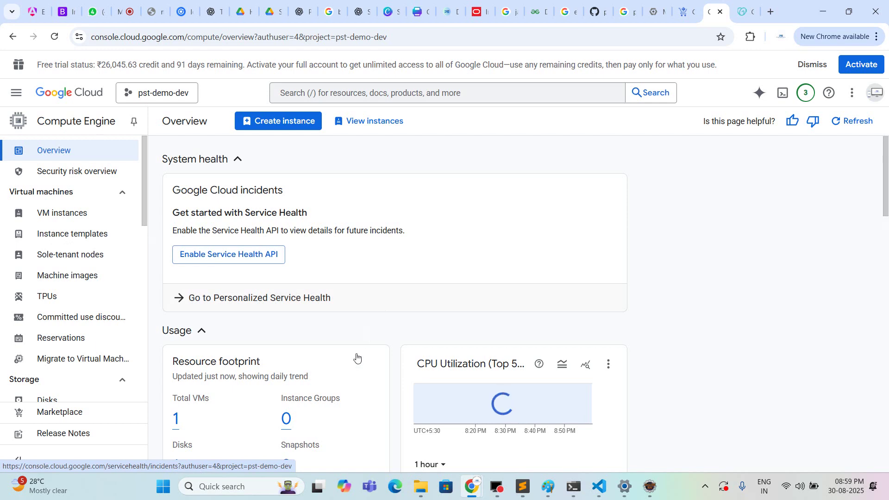
scroll(355, 357, down, 5)
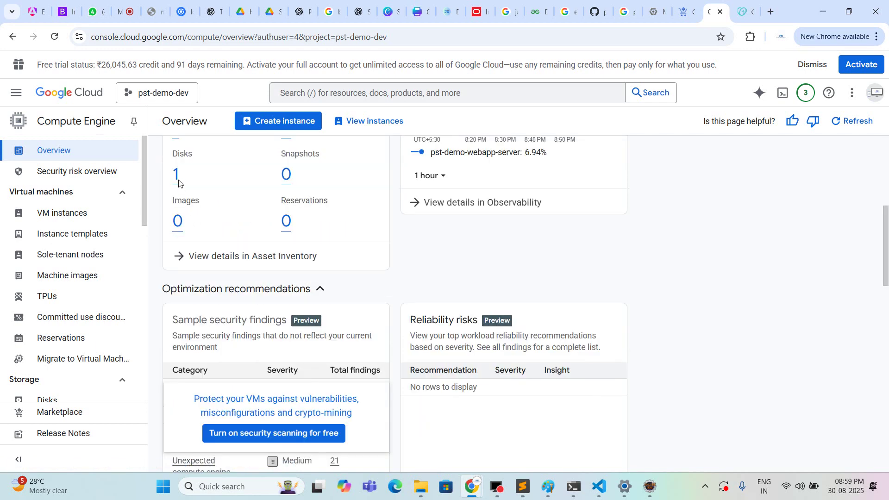
scroll(213, 205, up, 5)
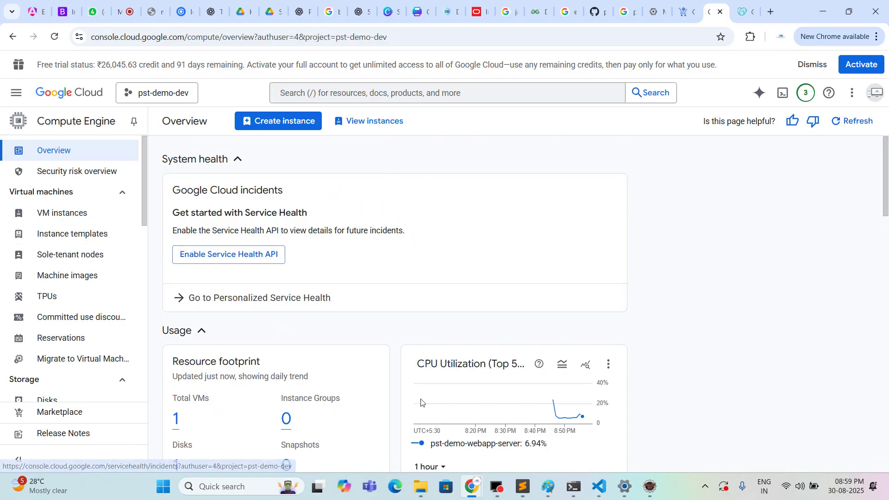
mouse_move(553, 402)
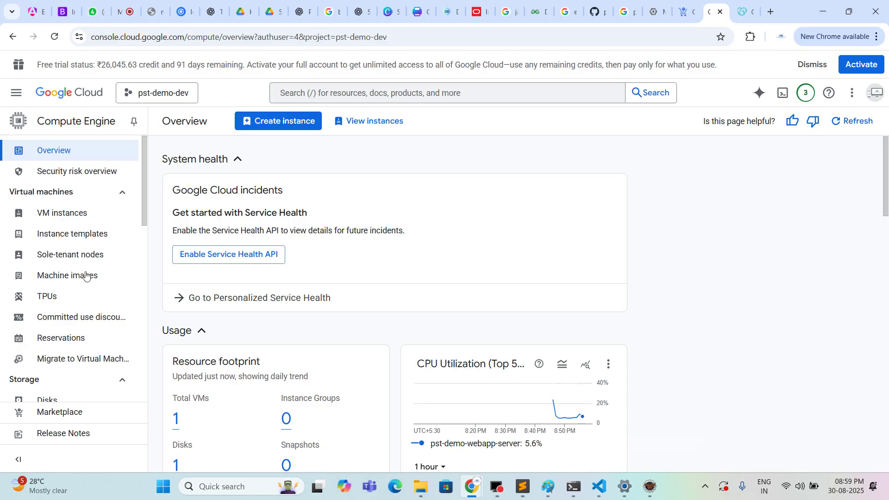
click(63, 208)
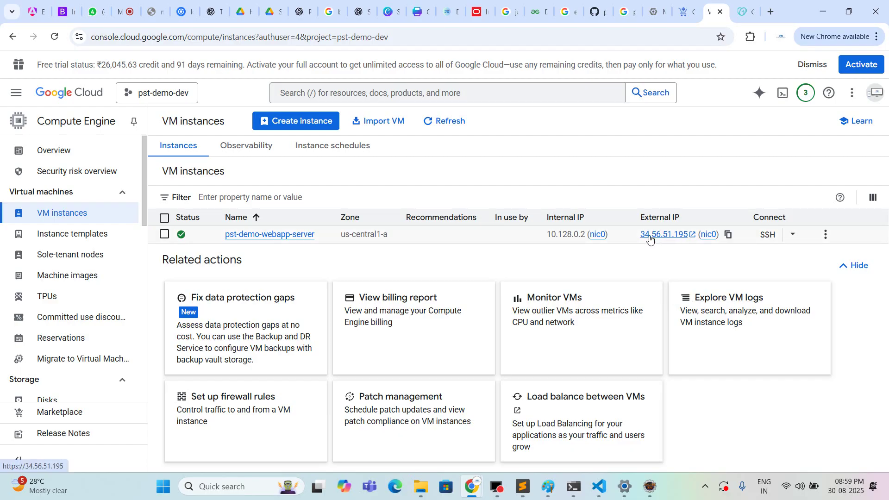
click(729, 237)
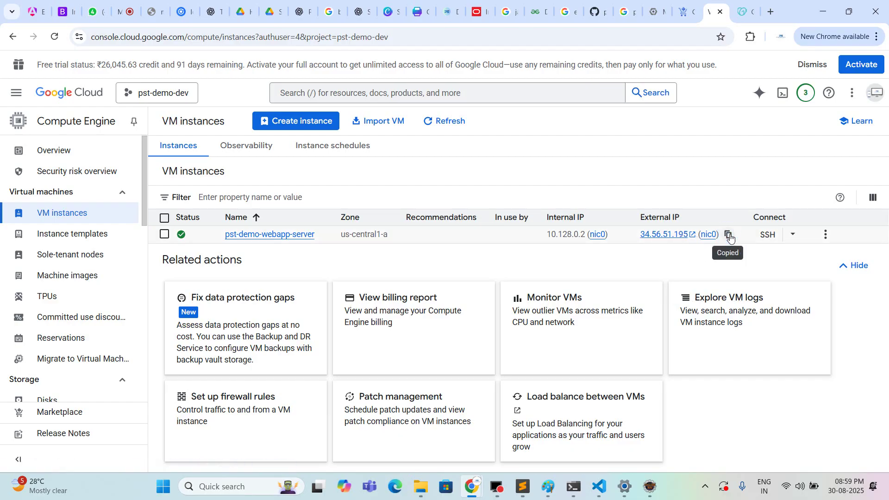
click(770, 12)
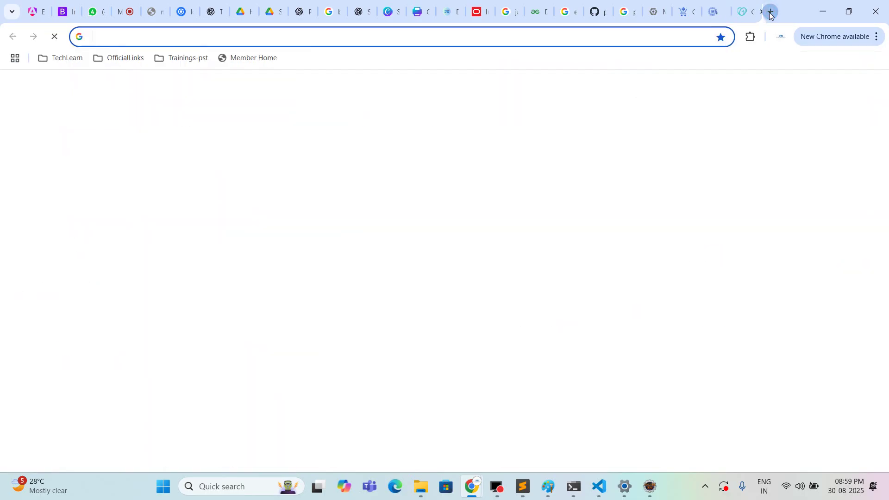
click(528, 37)
key(ctrl+v)
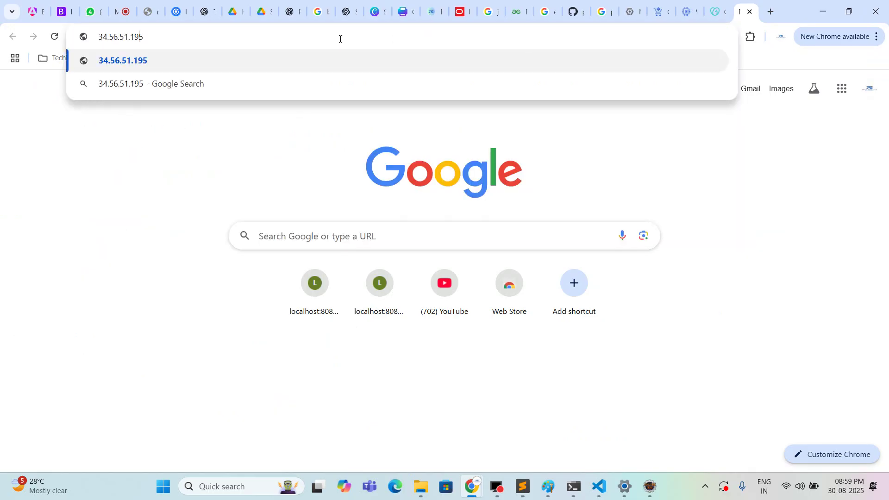
text(tp)
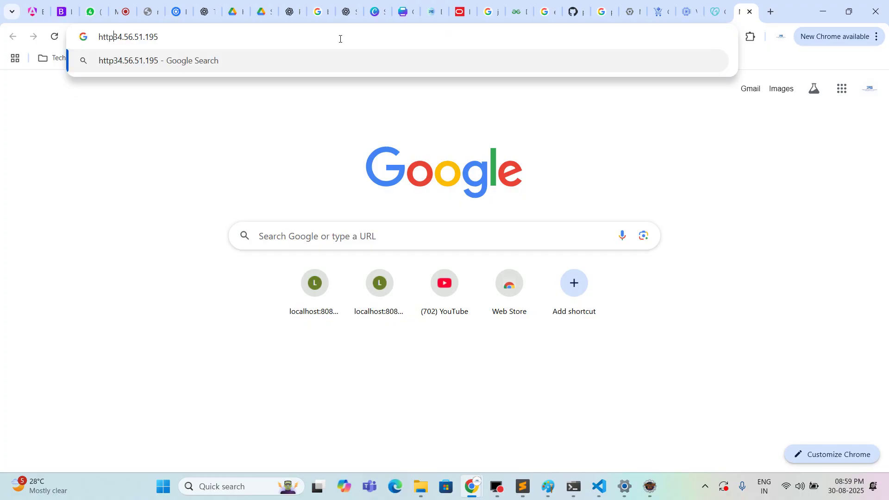
text(://)
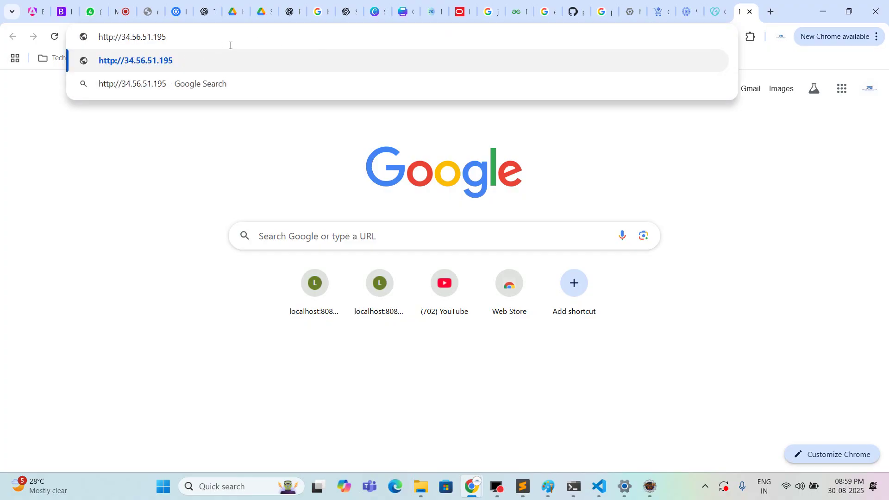
key(Return)
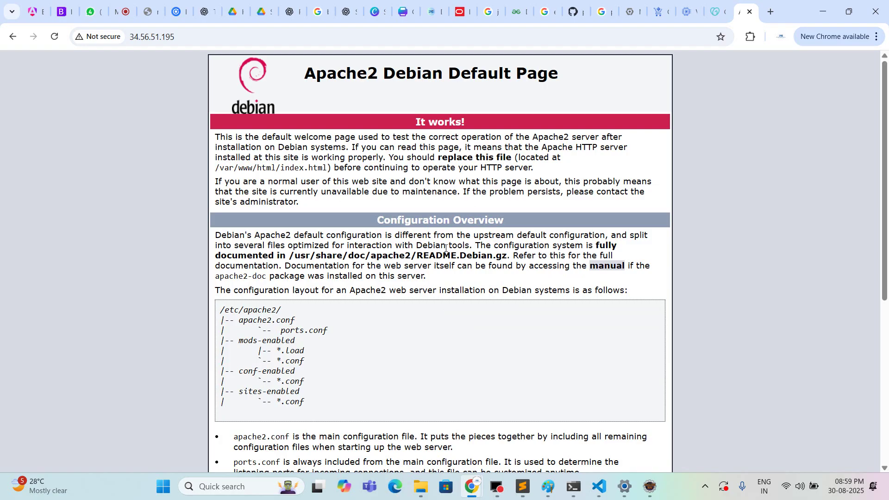
drag(313, 79, 565, 76)
Highlight the /var/www/html document root on the default page and go back to the SSH terminal
click(565, 75)
scroll(420, 287, down, 6)
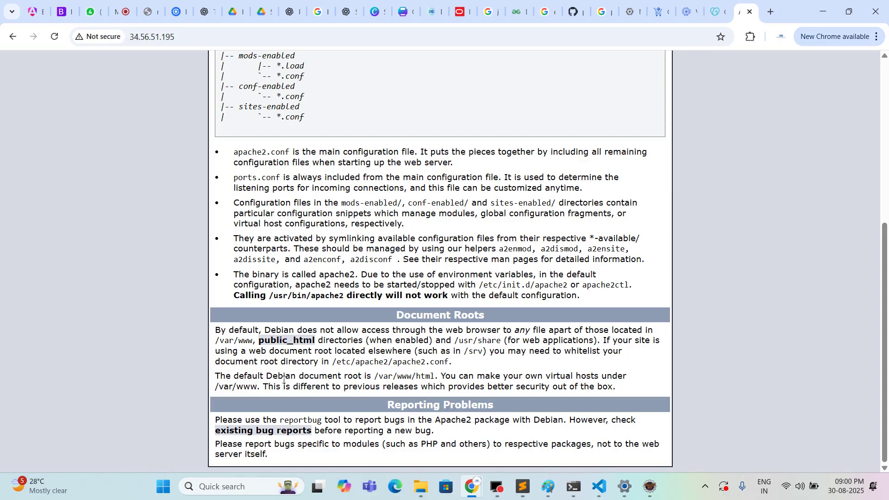
drag(375, 381, 440, 383)
key(ctrl+c)
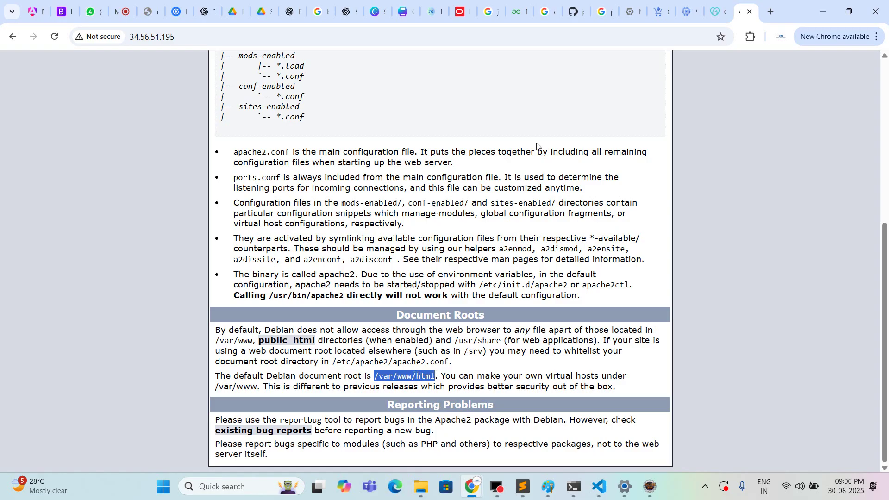
key(alt+Tab)
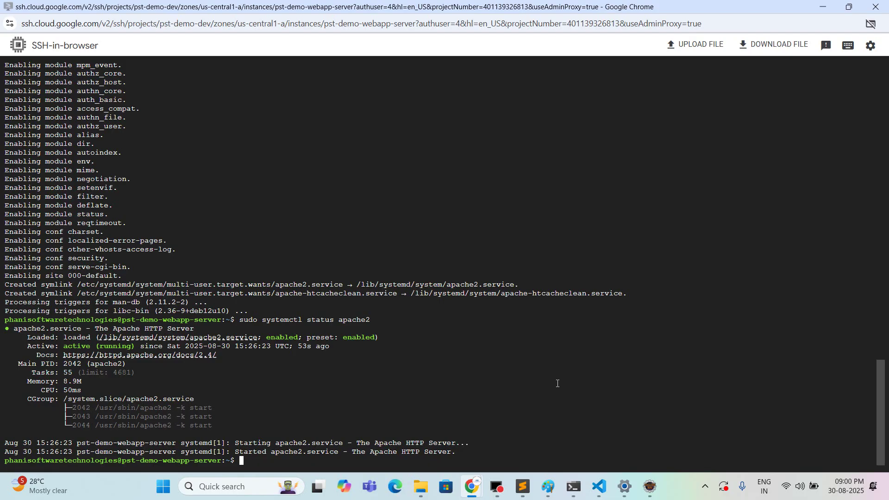
Change into the web root with cd /var/www/html
text(cd)
scroll(561, 380, up, 15)
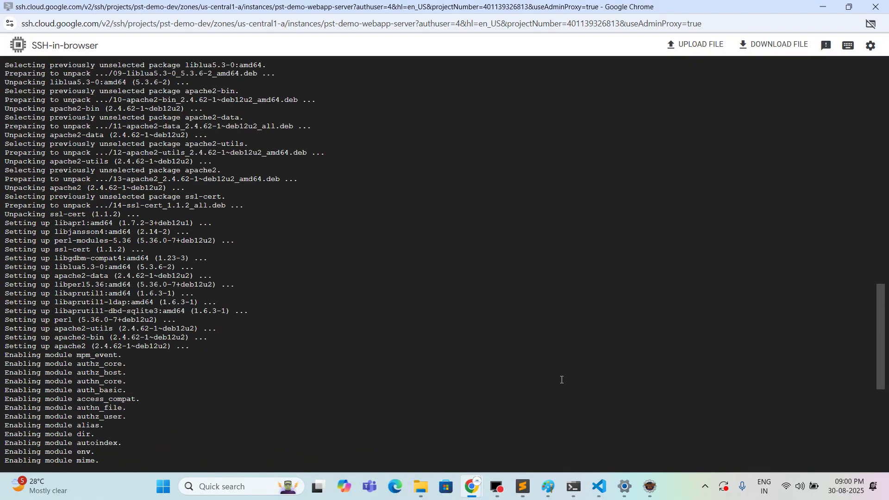
scroll(562, 380, up, 3)
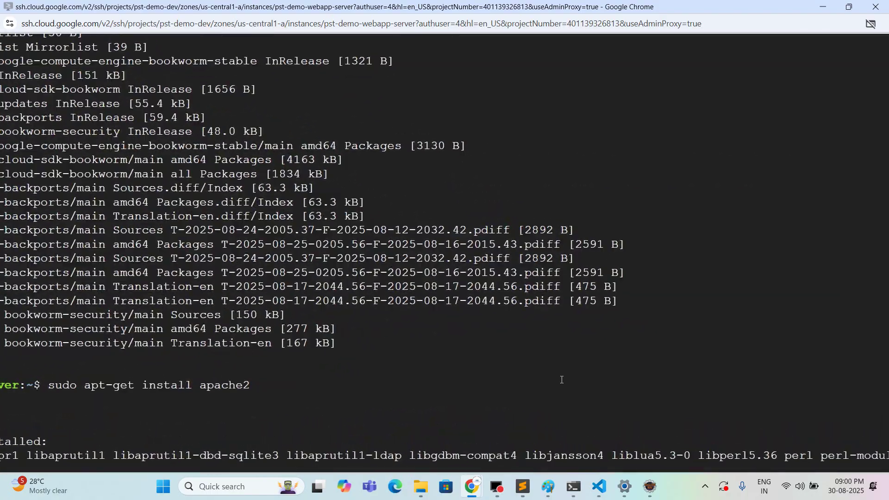
scroll(561, 379, left, 7)
scroll(561, 380, down, 15)
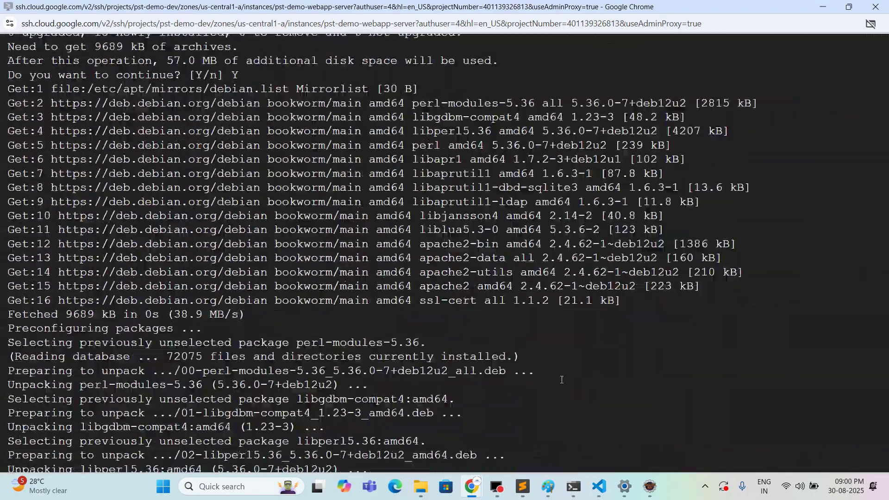
text(cd)
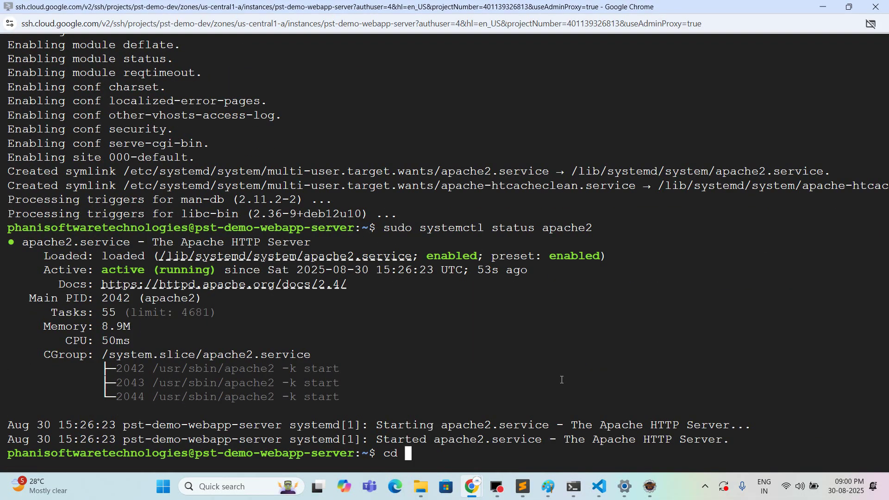
key(ctrl+v)
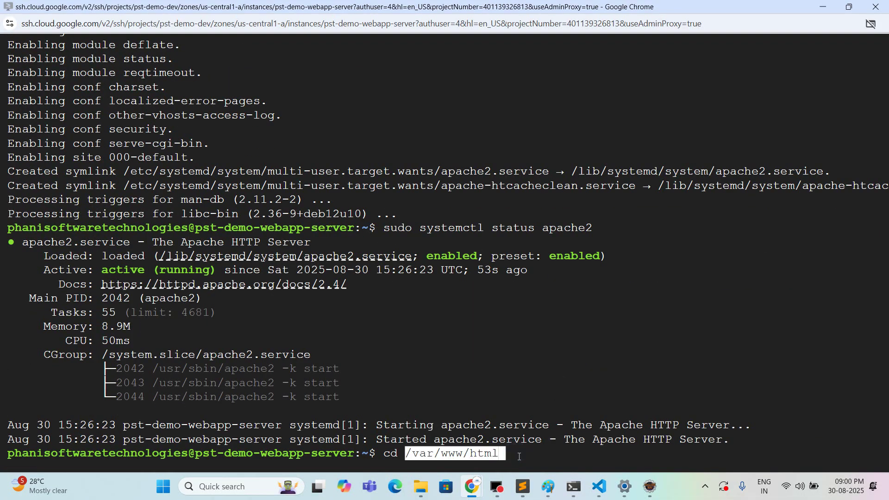
key(Right)
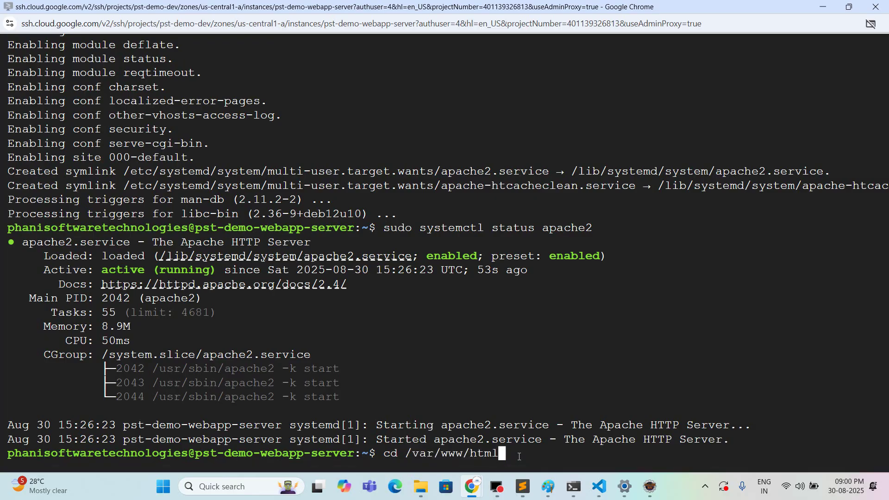
key(Left)
key(Right)
key(Return)
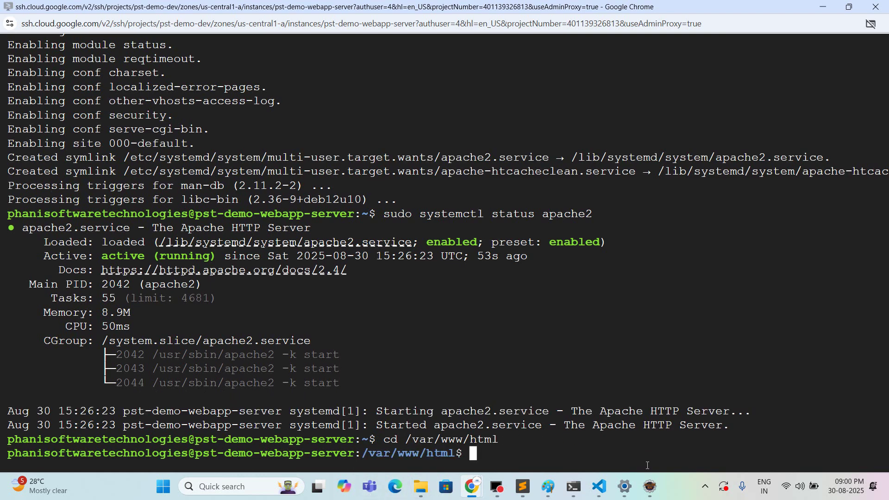
List the web root with ls, confirming index.html is present
text(ls)
key(Return)
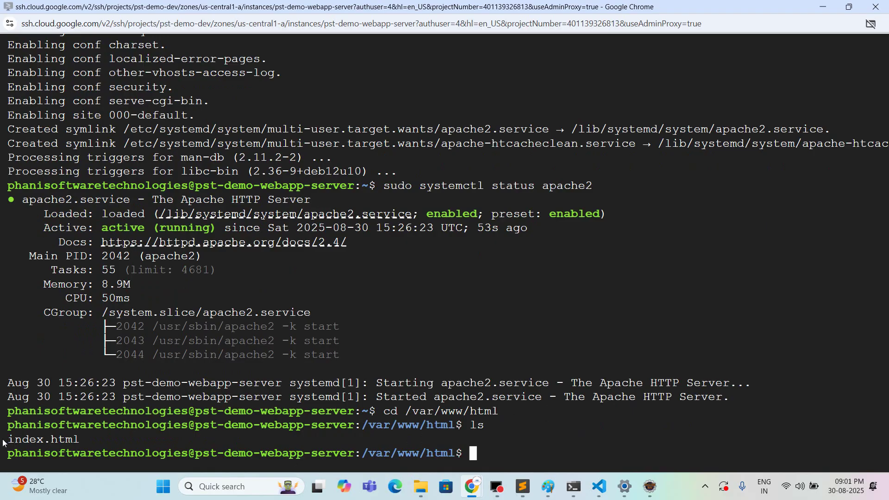
drag(7, 440, 96, 445)
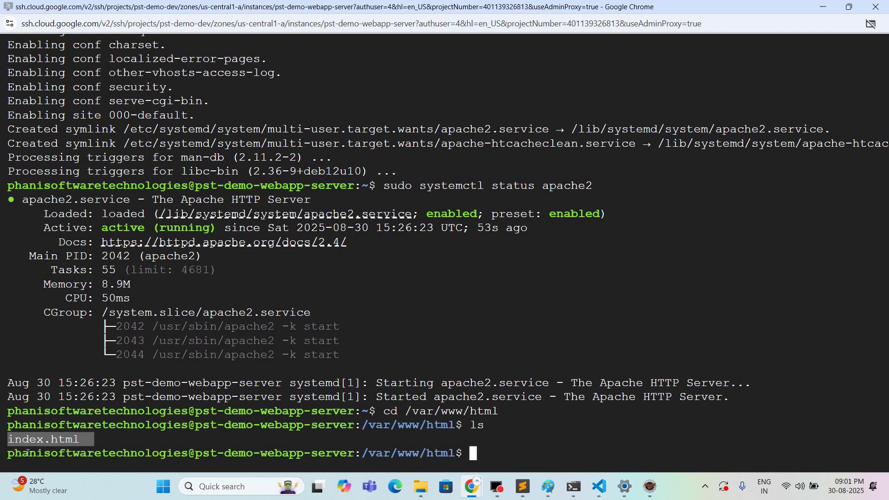
key(alt+Tab)
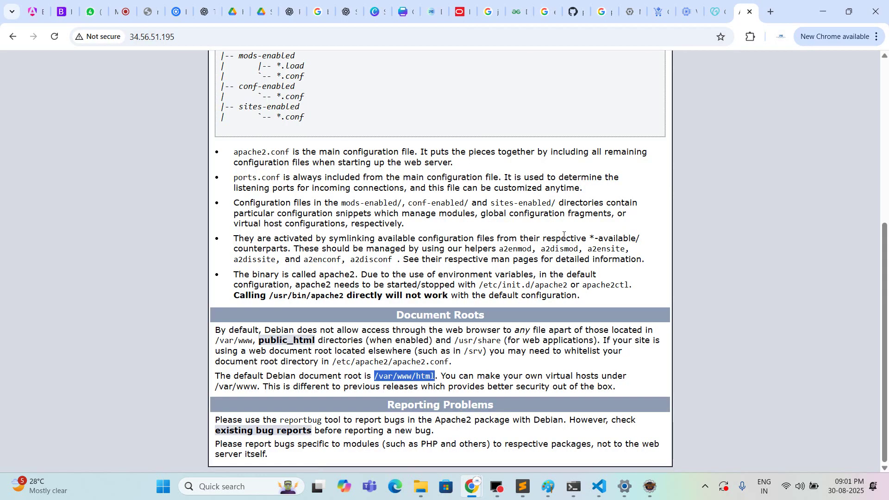
click(348, 12)
Ask ChatGPT to 'provide attractive html index file with css' and dismiss the Plus upgrade offer
scroll(442, 327, down, 9)
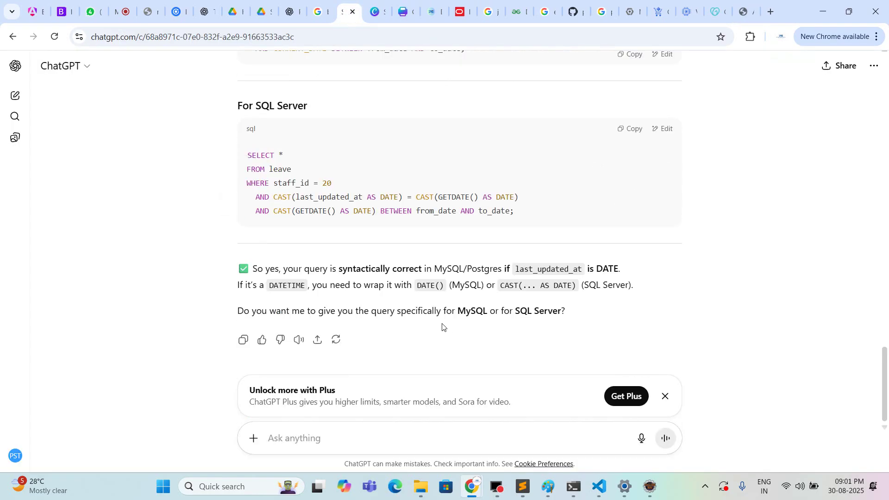
click(407, 439)
text(provid)
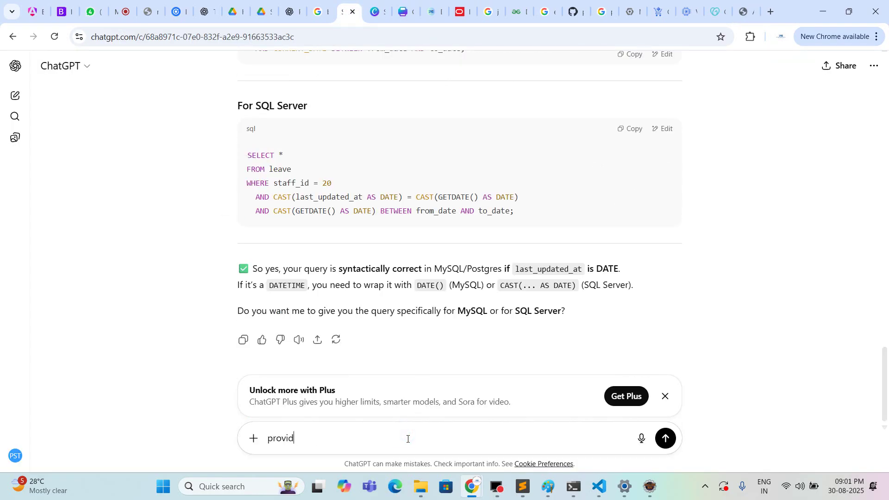
text(e from)
key(BackSpace)
key(BackSpace)
key(BackSpace)
key(BackSpace)
text(attractive html index file )
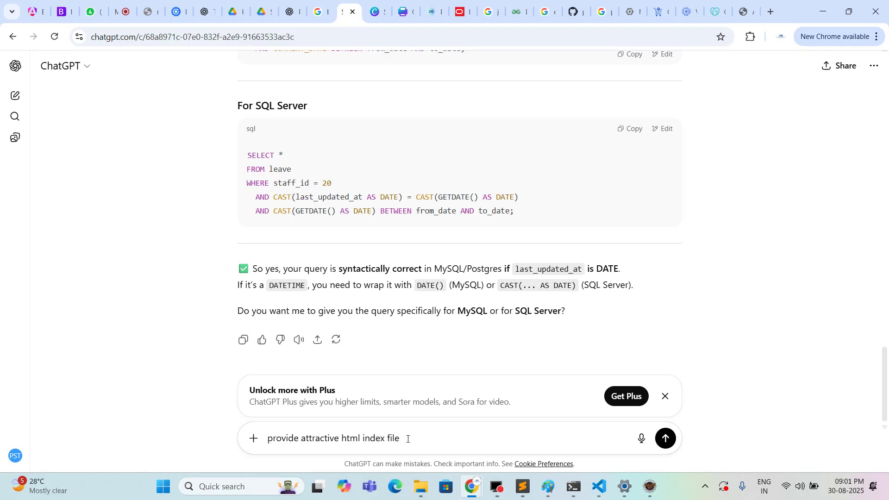
text(with css)
key(Return)
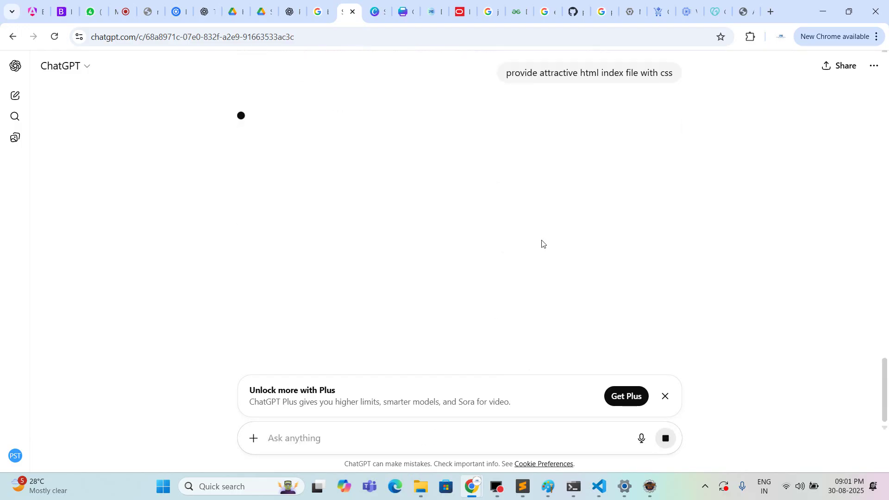
click(665, 397)
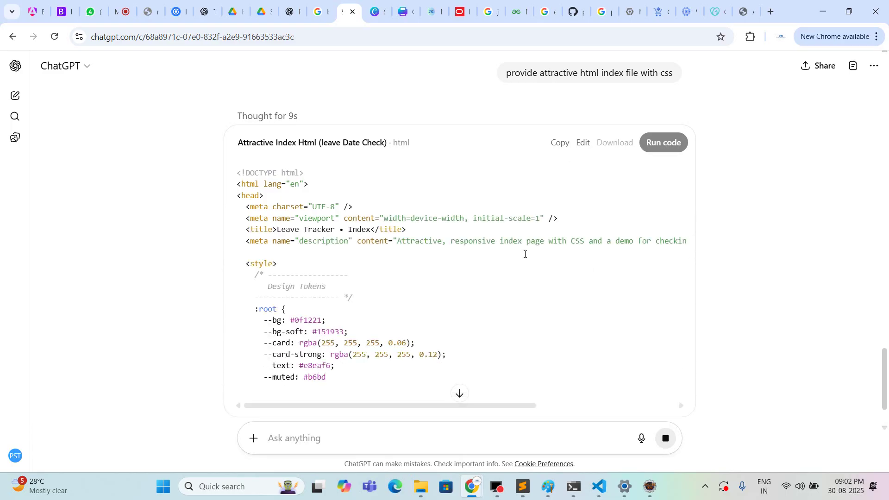
Scroll the streaming Leave Tracker code as the header, date-check card and Recent Leave Records table appear
scroll(525, 254, down, 2)
scroll(525, 254, up, 2)
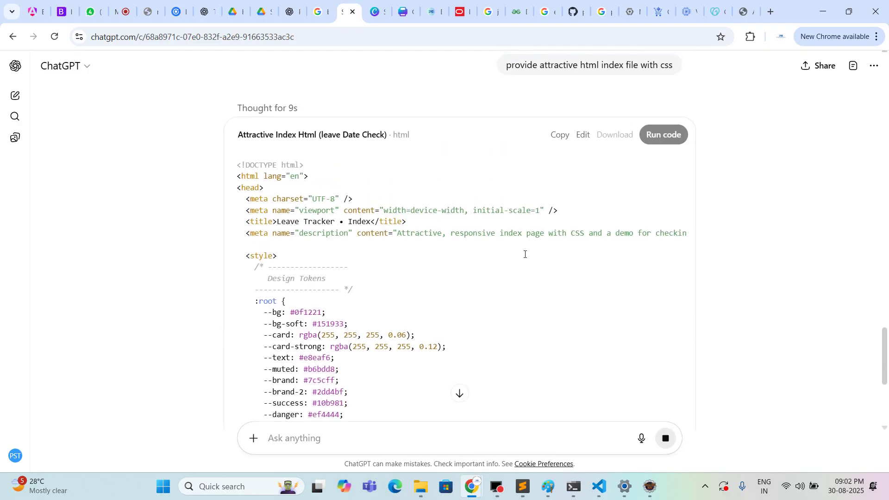
scroll(525, 254, down, 2)
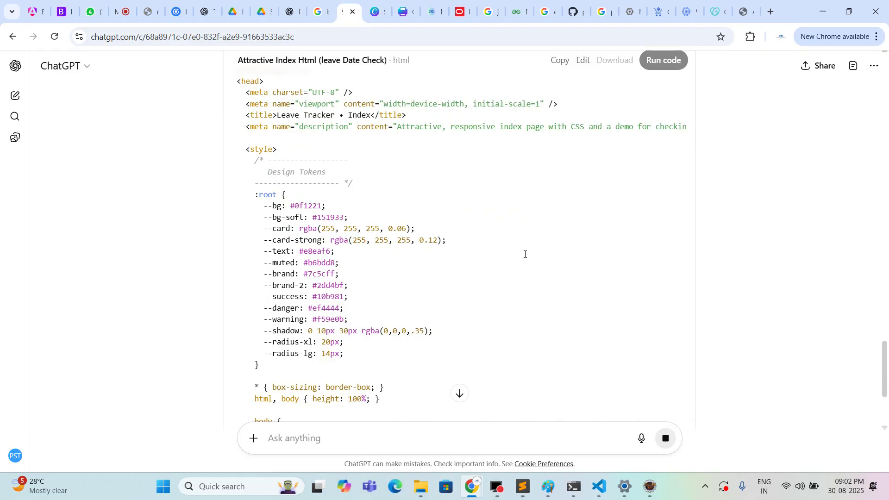
scroll(525, 254, down, 3)
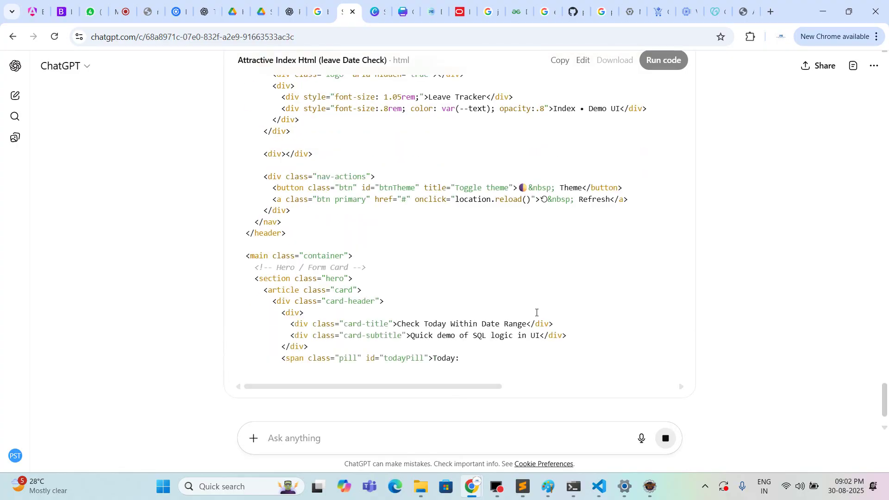
scroll(537, 313, down, 1)
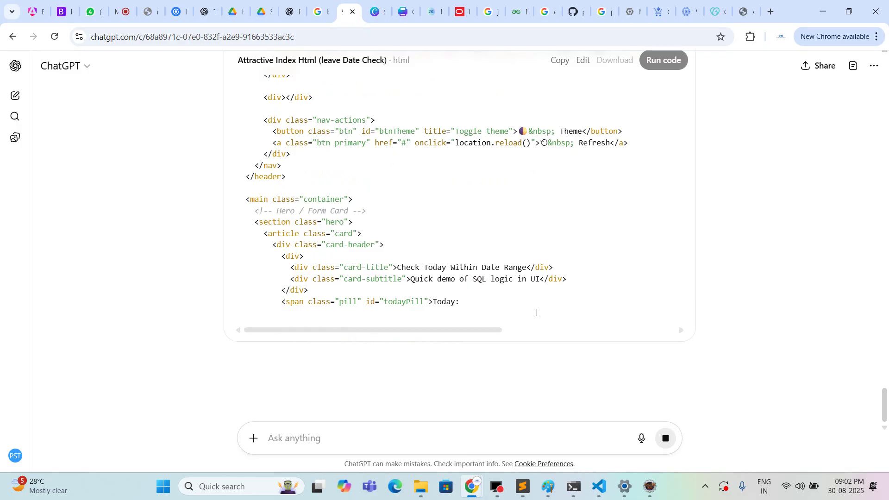
scroll(537, 313, up, 2)
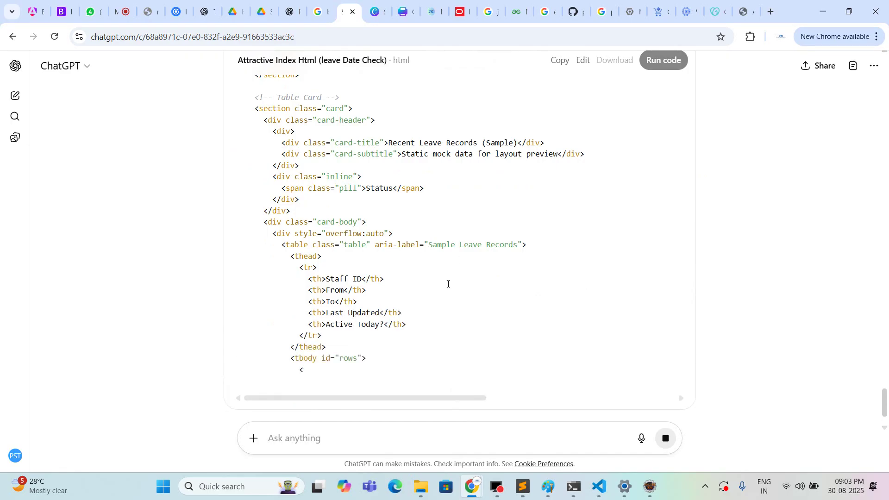
Follow the streaming JavaScript down to the date-range form validation and sample-date prefill script
scroll(448, 283, down, 2)
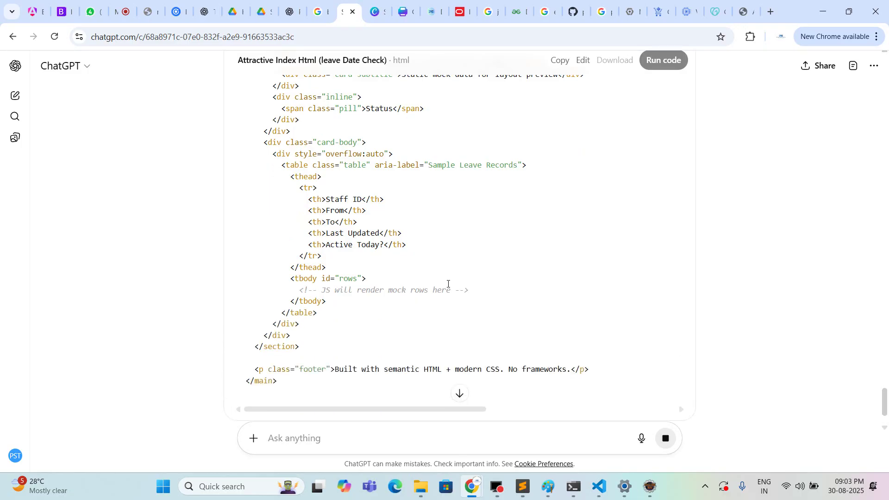
scroll(449, 284, down, 3)
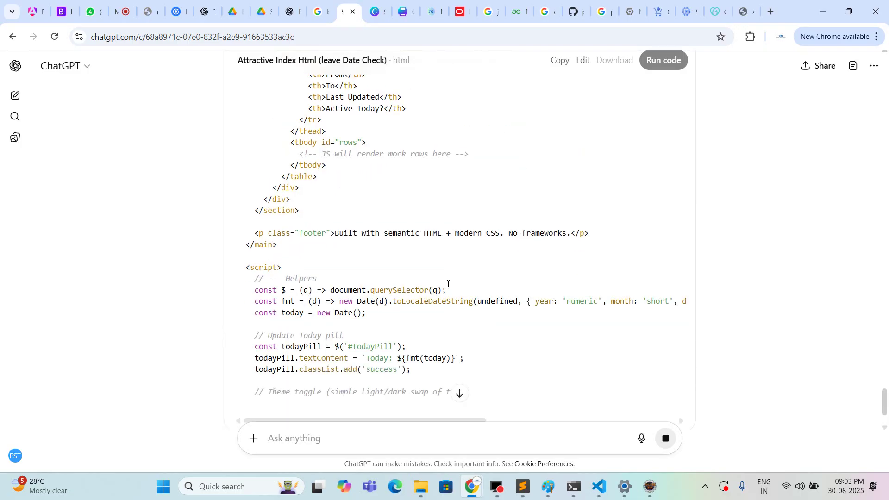
scroll(448, 284, down, 4)
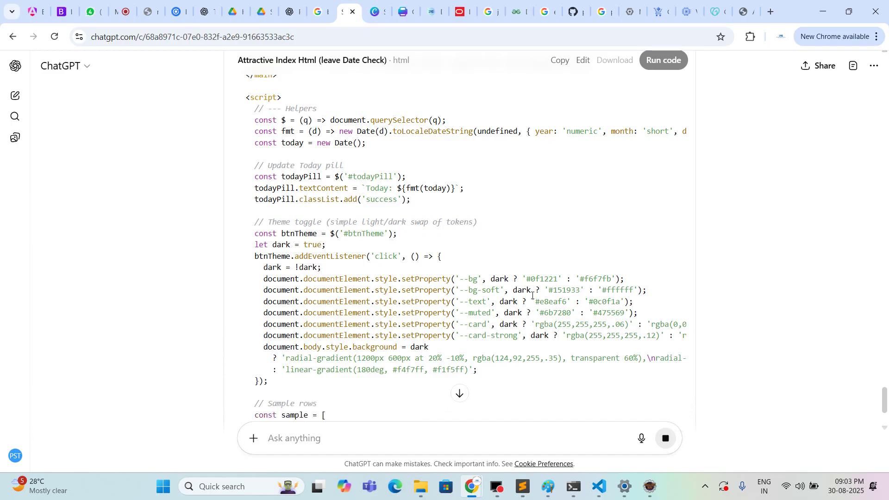
scroll(533, 296, down, 3)
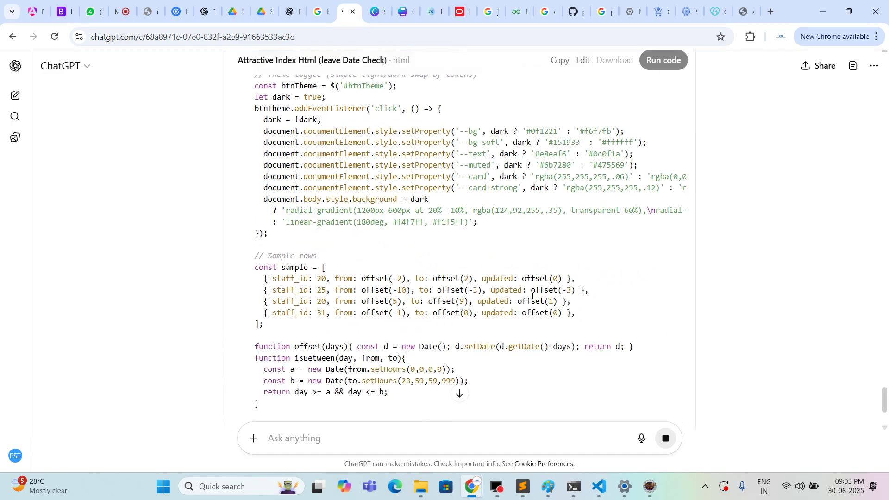
scroll(556, 307, down, 5)
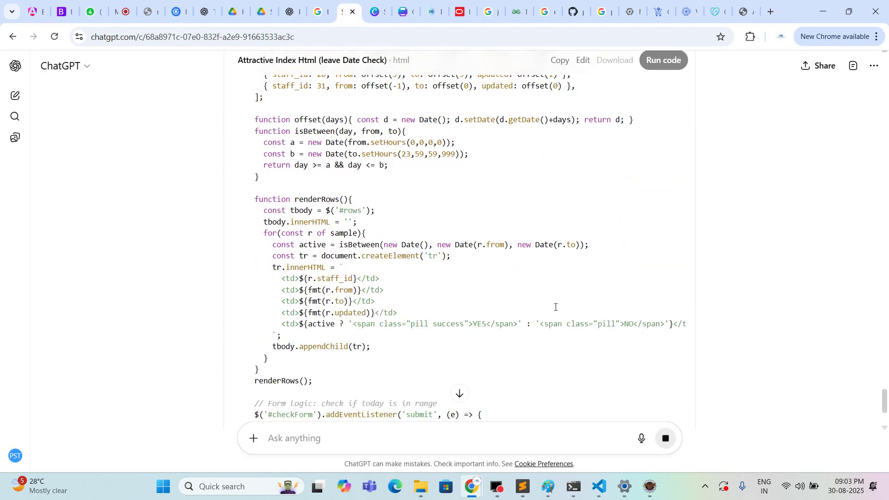
scroll(556, 307, down, 3)
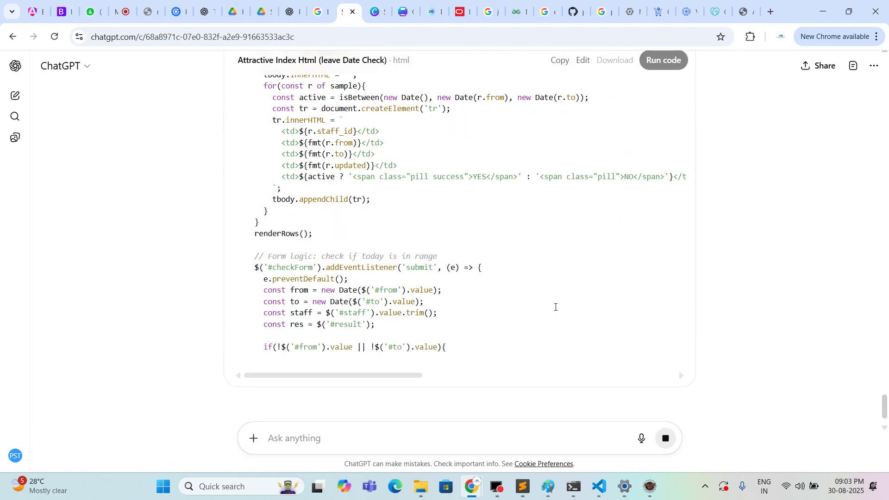
scroll(555, 307, down, 3)
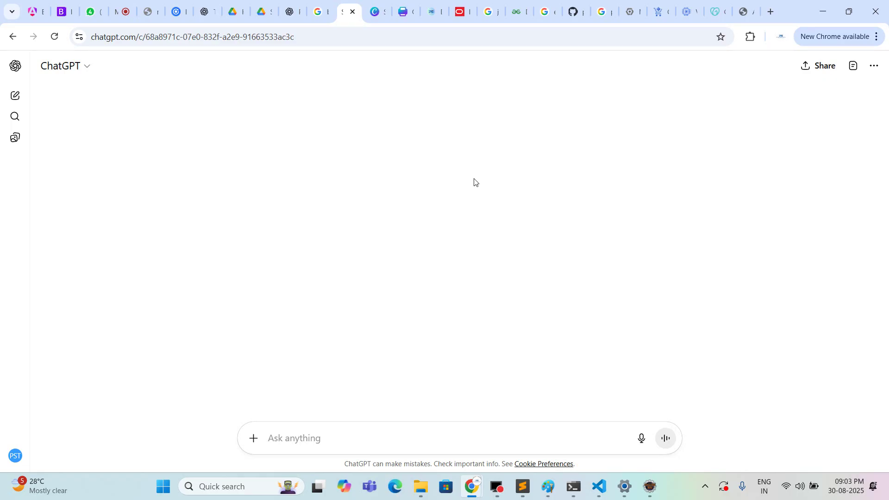
Reload the ChatGPT conversation to bring up the finished Leave Tracker code canvas
click(385, 44)
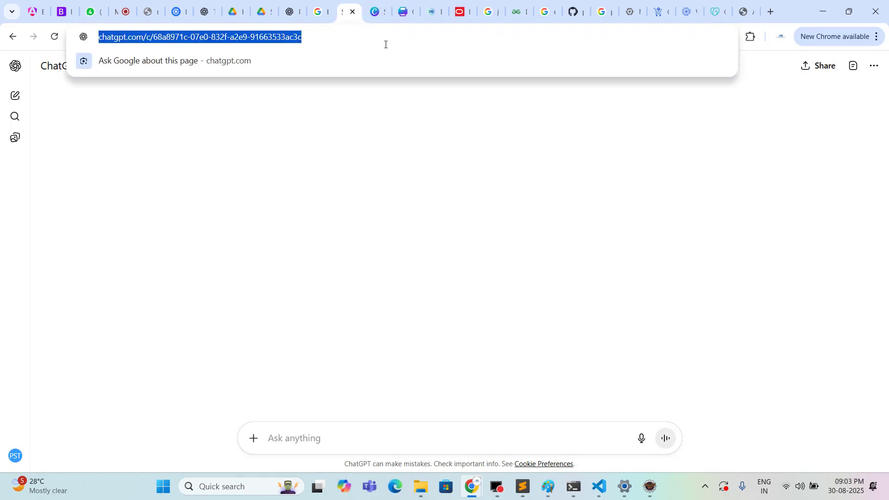
key(Return)
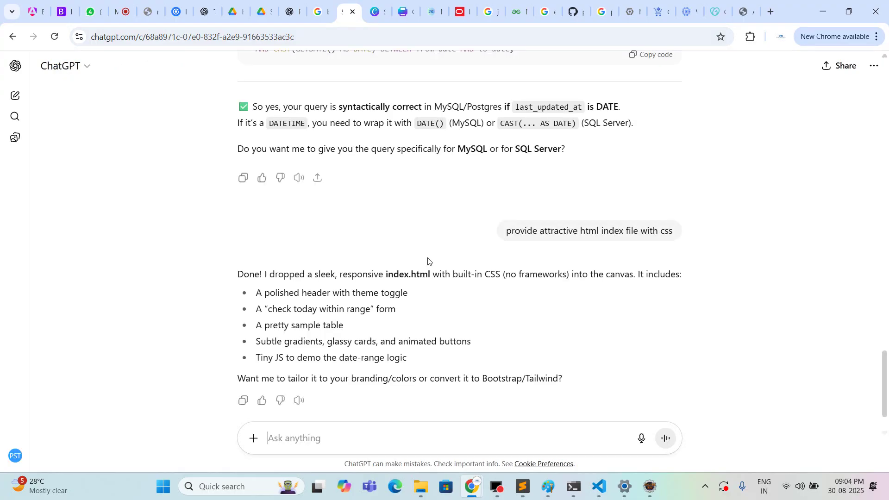
scroll(455, 275, down, 20)
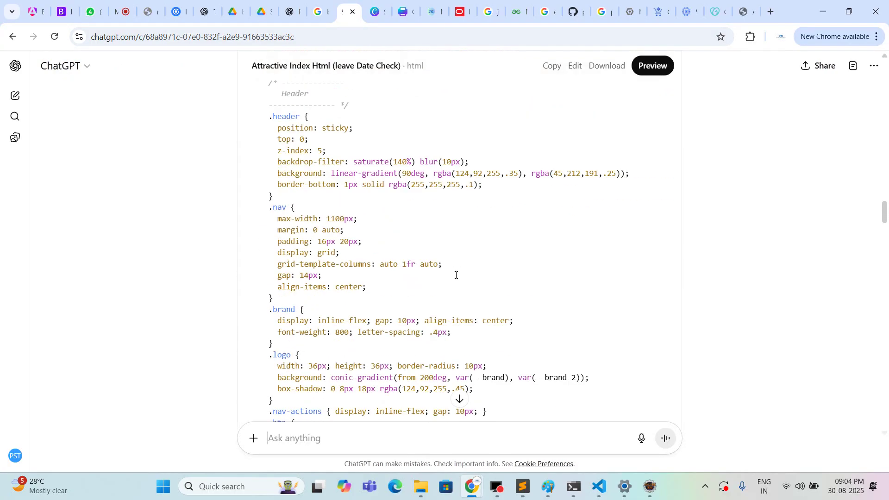
scroll(456, 275, down, 7)
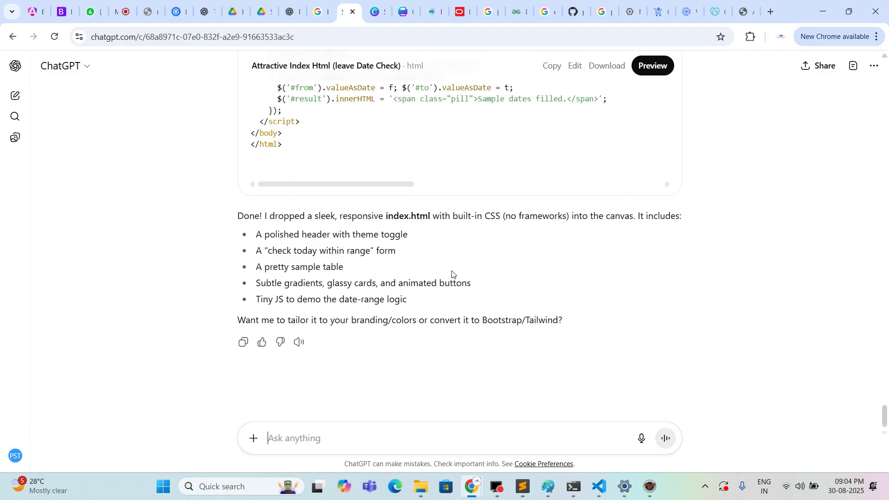
scroll(456, 275, up, 14)
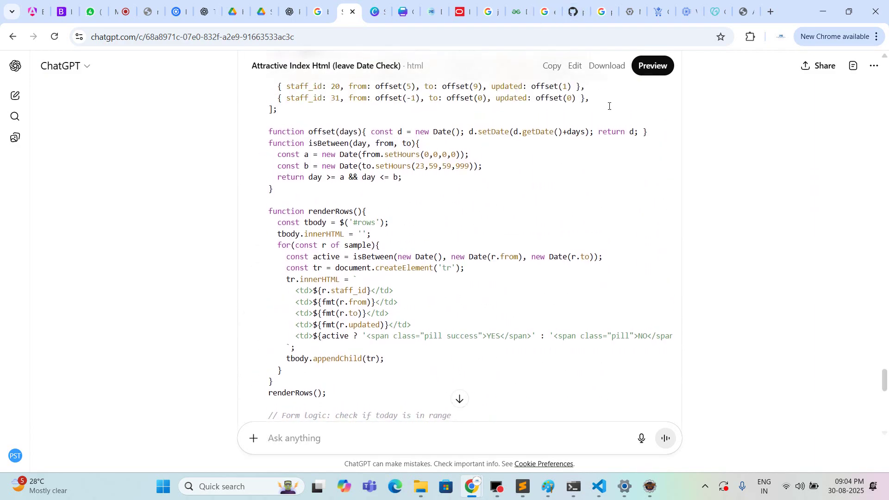
Preview the Leave Tracker page, return to the code, and copy the full HTML
click(656, 67)
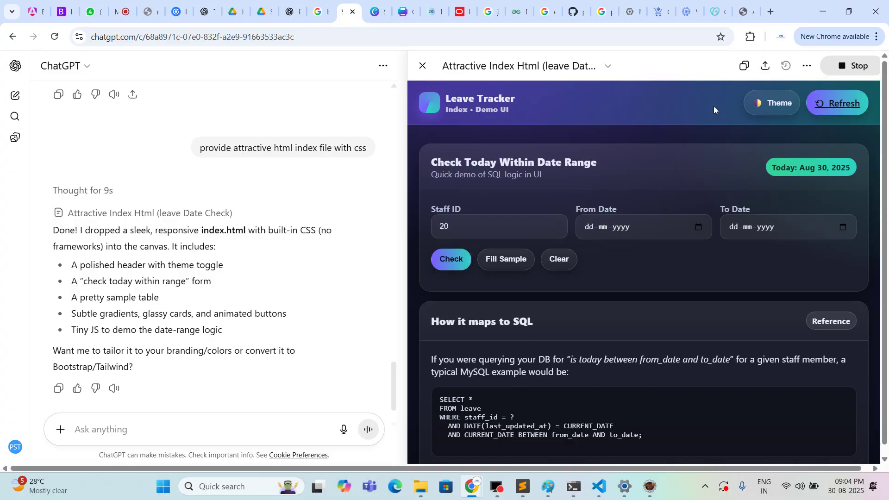
click(846, 67)
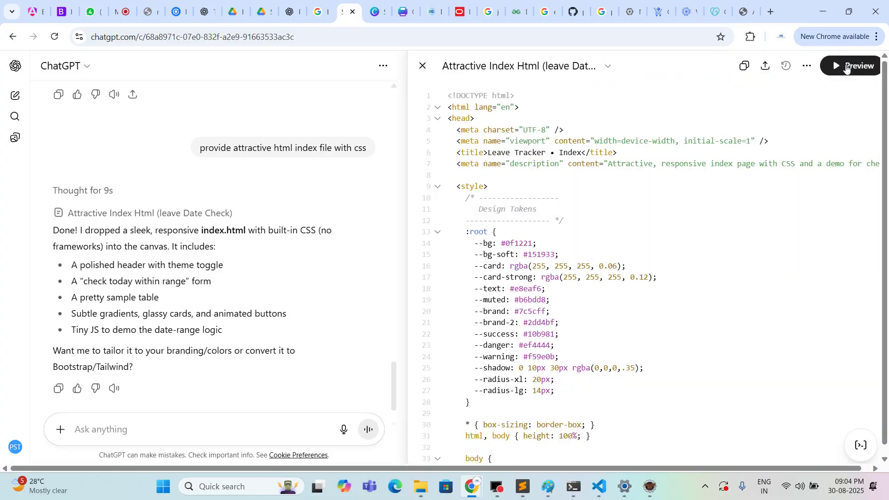
click(746, 68)
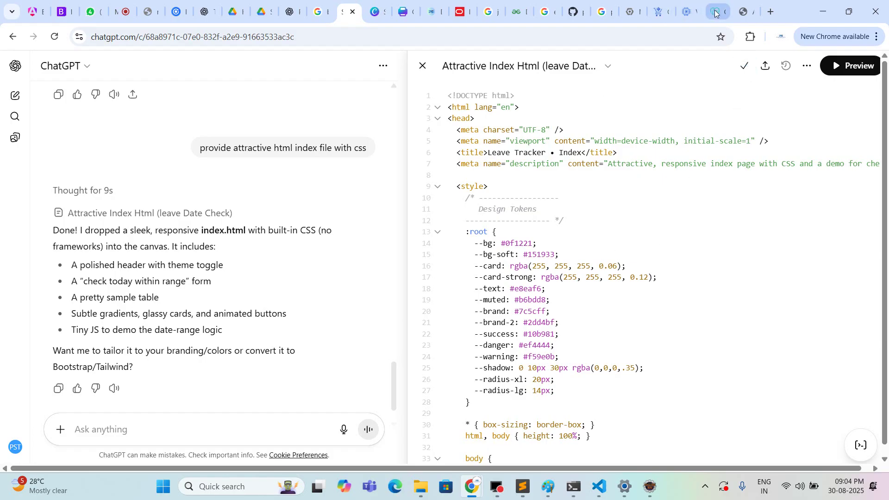
Delete the default index.html with sudo rm and list the web folder's contents
key(alt+Tab)
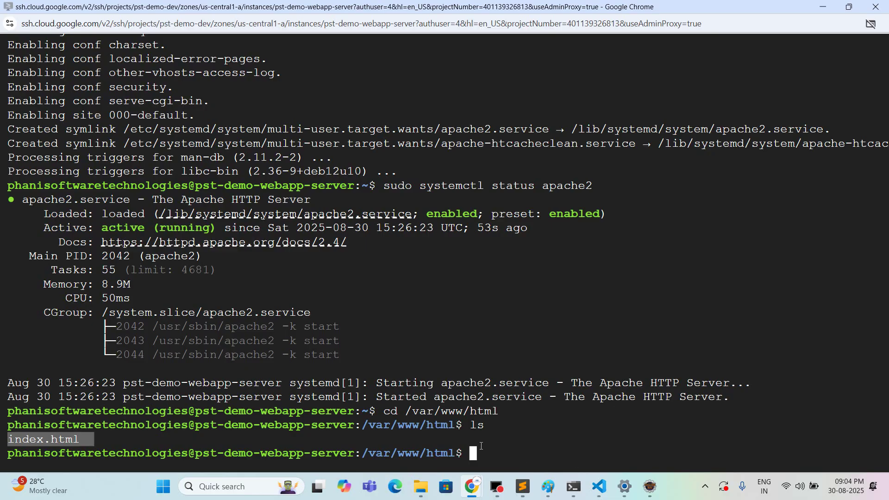
click(491, 453)
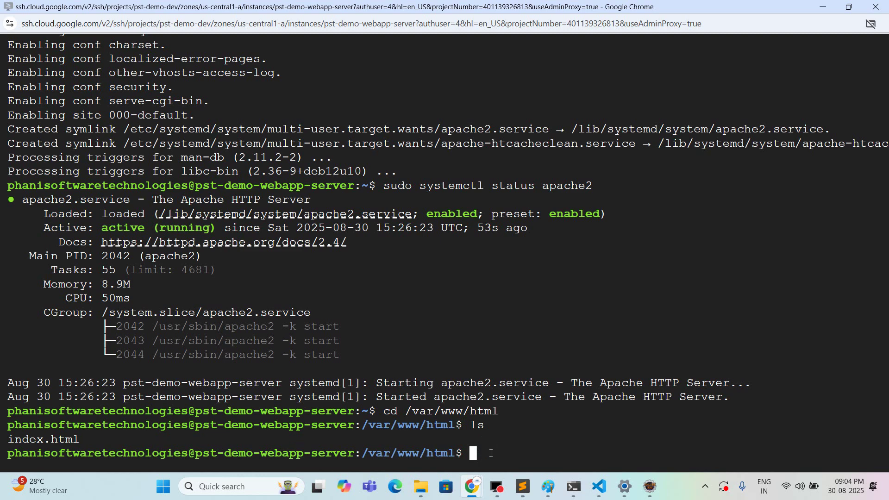
text(sudo rm index.)
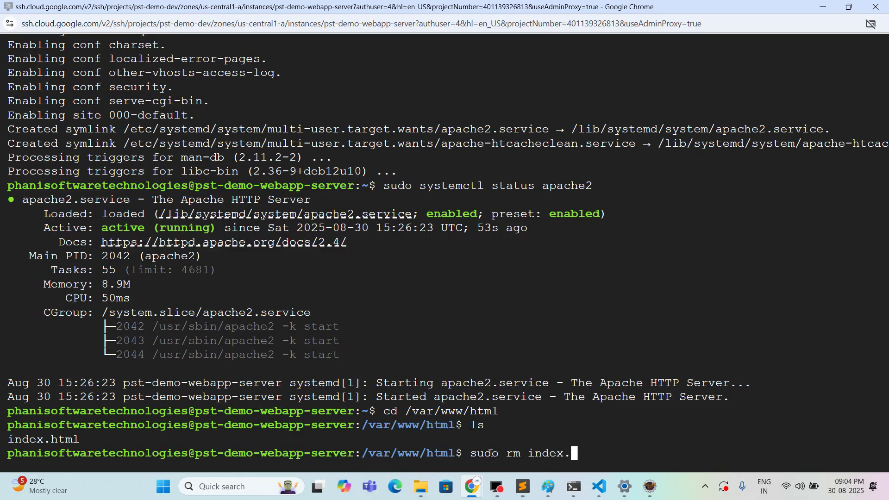
text(html)
key(Return)
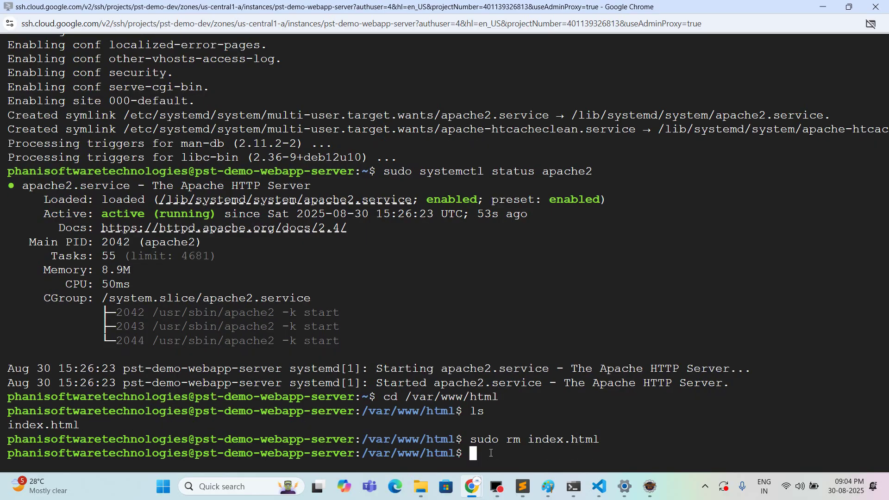
text(ls)
key(Return)
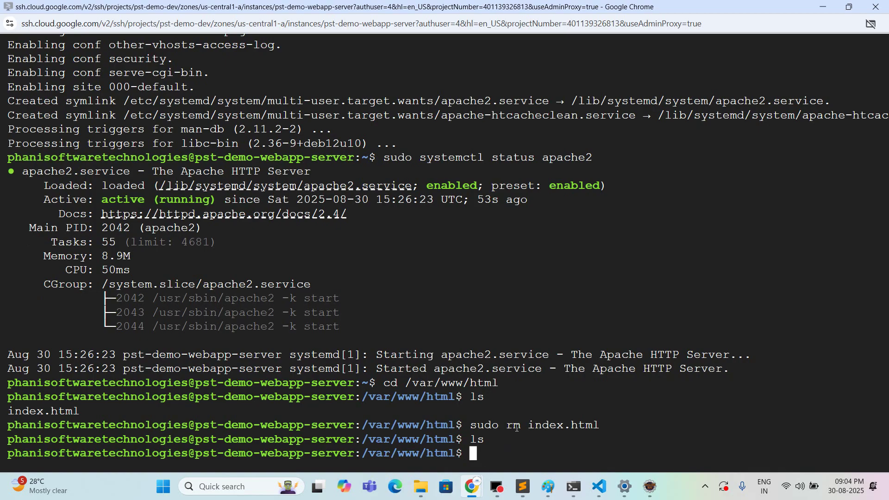
Create a new empty index.html with sudo touch and verify it with ls
text(to)
key(BackSpace)
key(BackSpace)
text(sudo touch index)
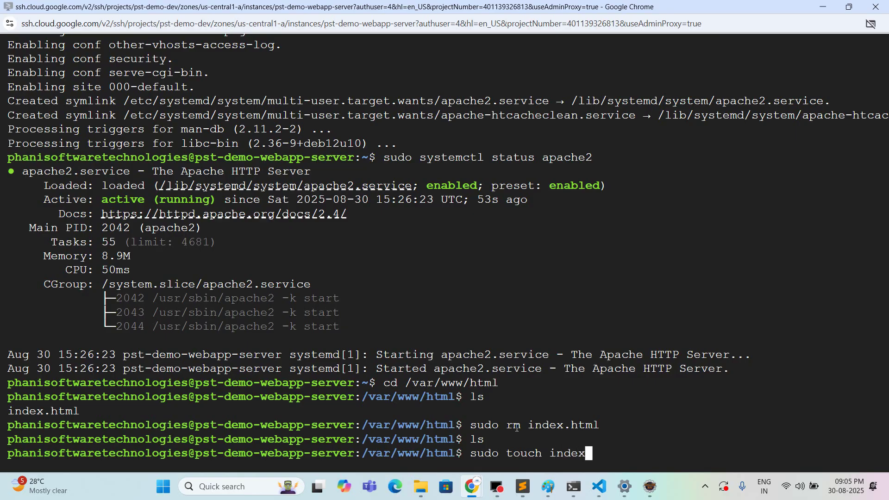
text(.html)
key(Return)
text(ls)
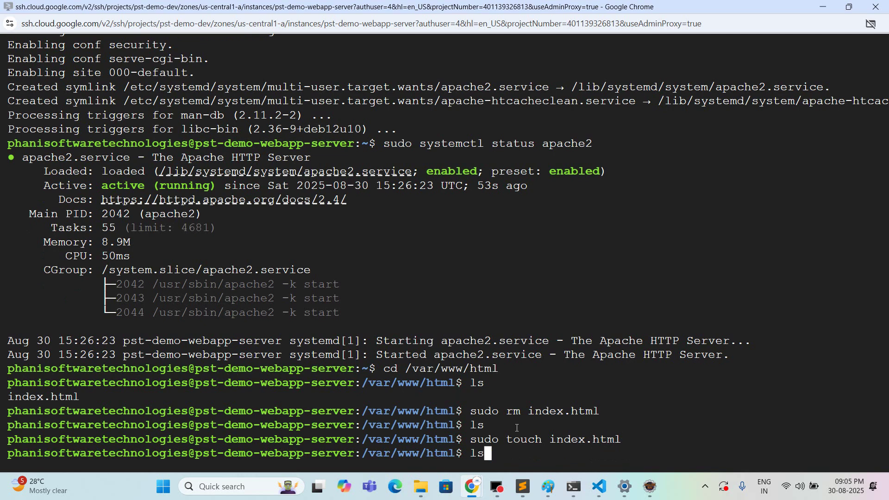
key(Return)
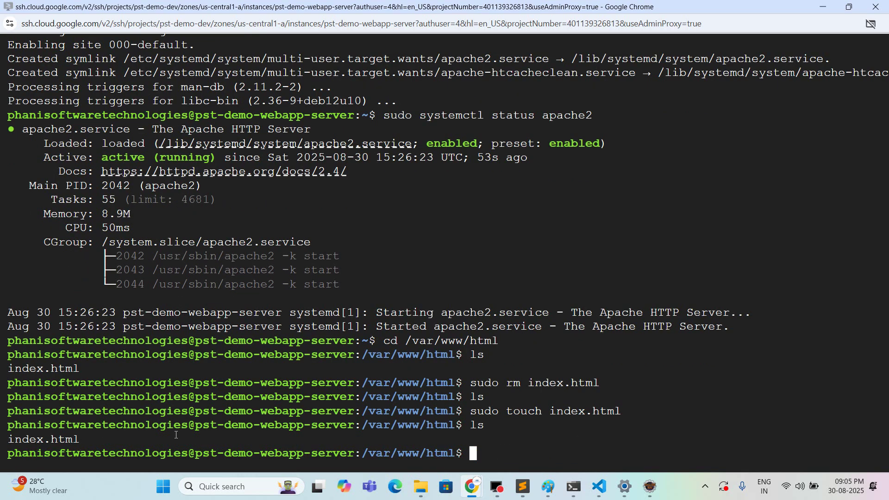
key(alt+Tab)
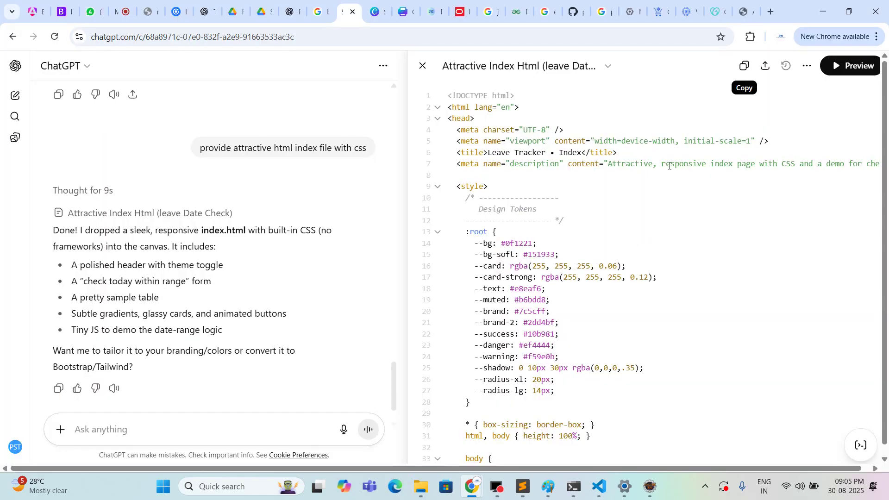
Reload 34.56.51.195 in the Apache page tab to confirm it now shows a blank page
click(739, 16)
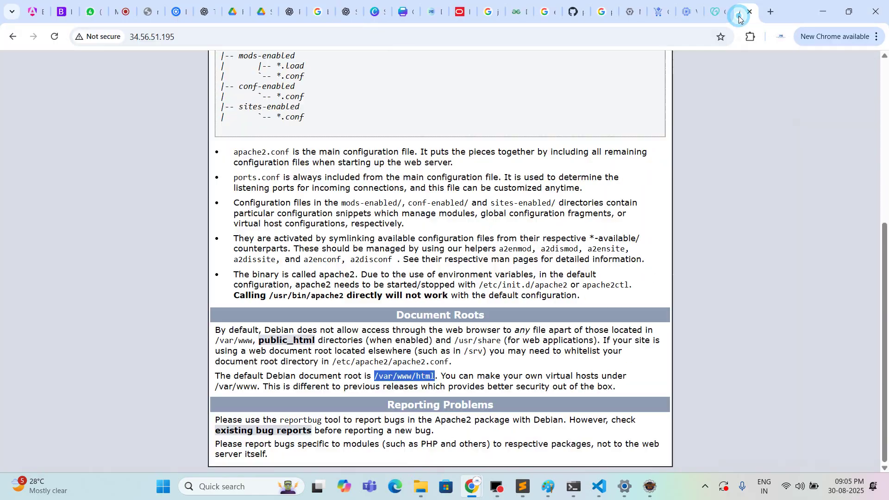
click(278, 34)
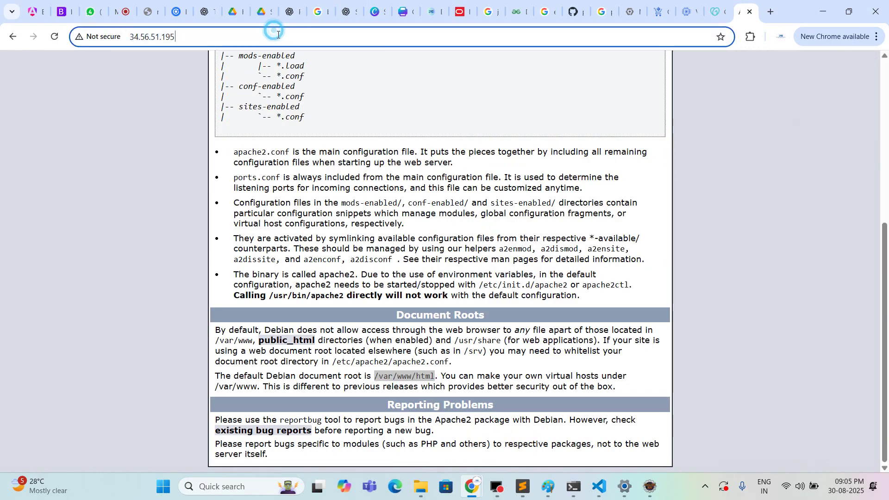
key(Return)
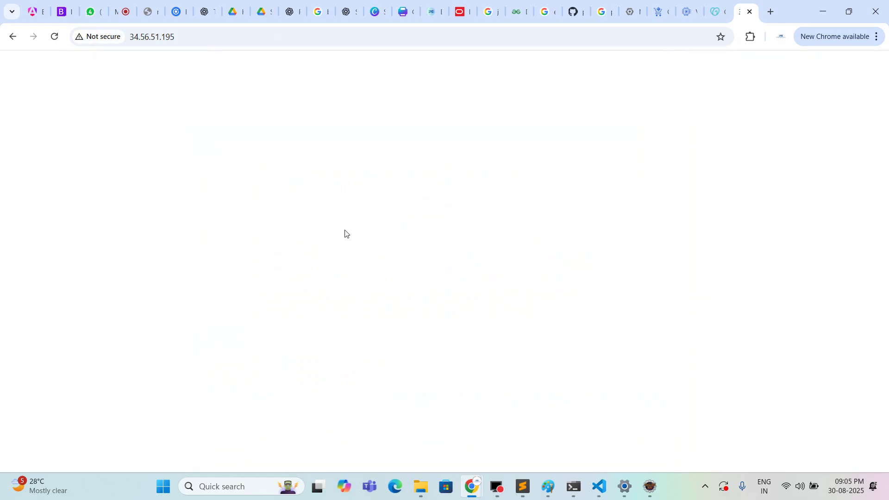
key(alt+Tab)
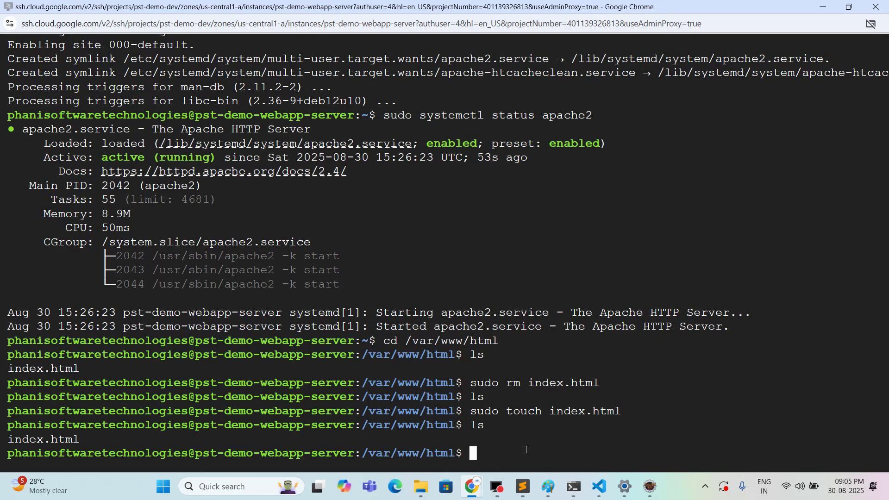
Run sudo cat index.html to confirm the new file prints nothing
text(cat)
key(BackSpace)
key(BackSpace)
key(BackSpace)
text(sudo cat index.)
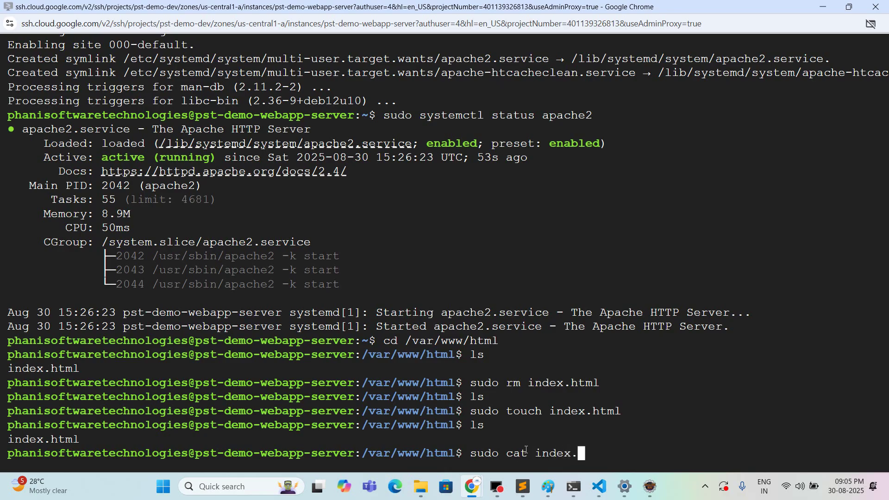
text(html)
key(Return)
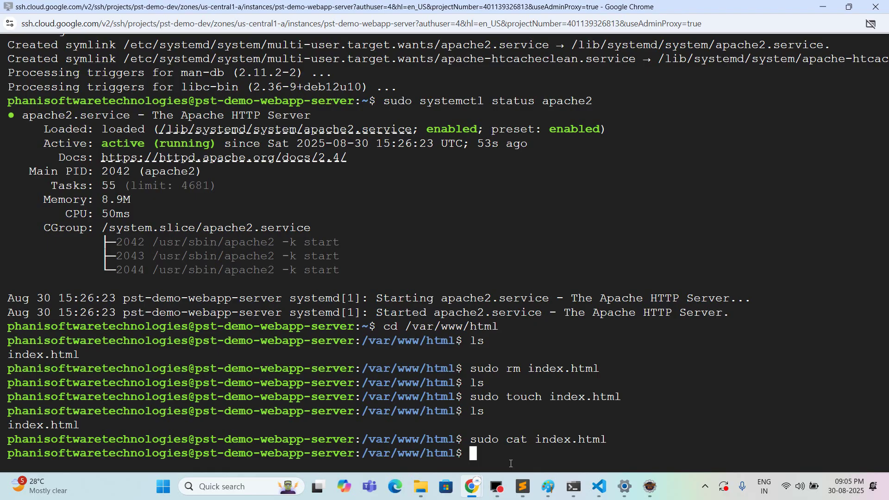
text(dud)
key(BackSpace)
key(BackSpace)
key(BackSpace)
text(so)
key(BackSpace)
Open the empty index.html with sudo vi and switch to insert mode
text(udo vi index.)
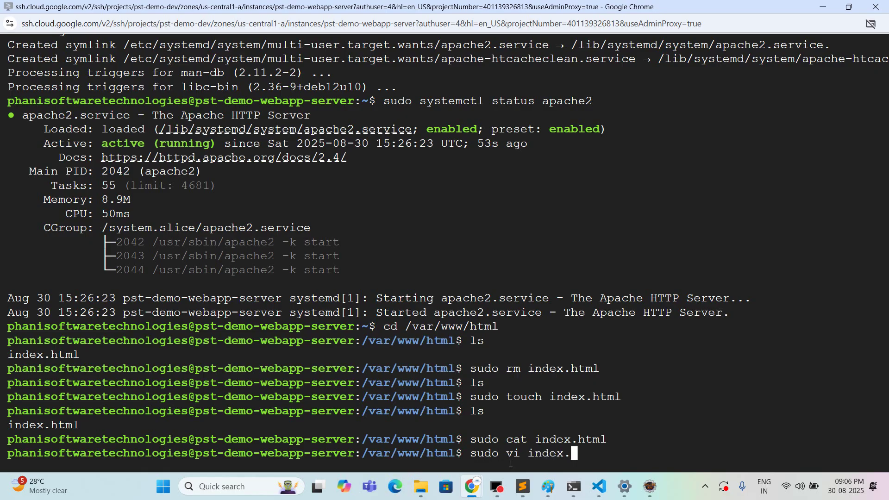
text(html)
key(Return)
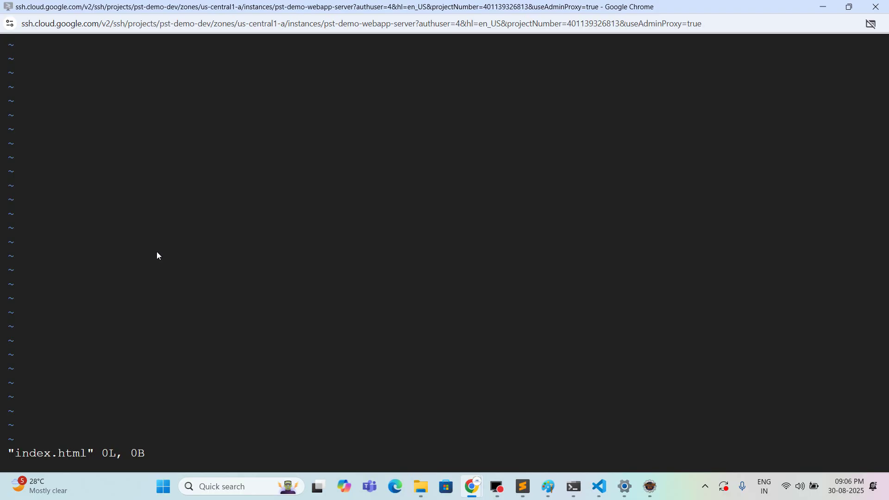
key(i)
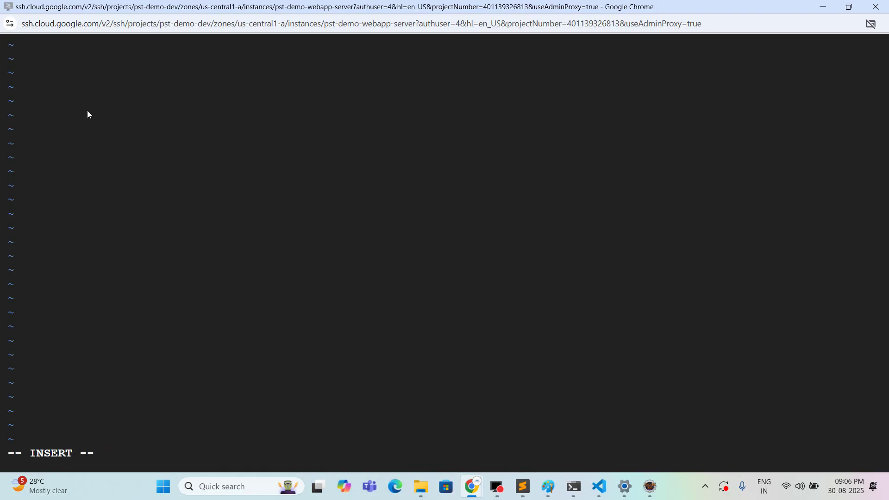
right_click(63, 61)
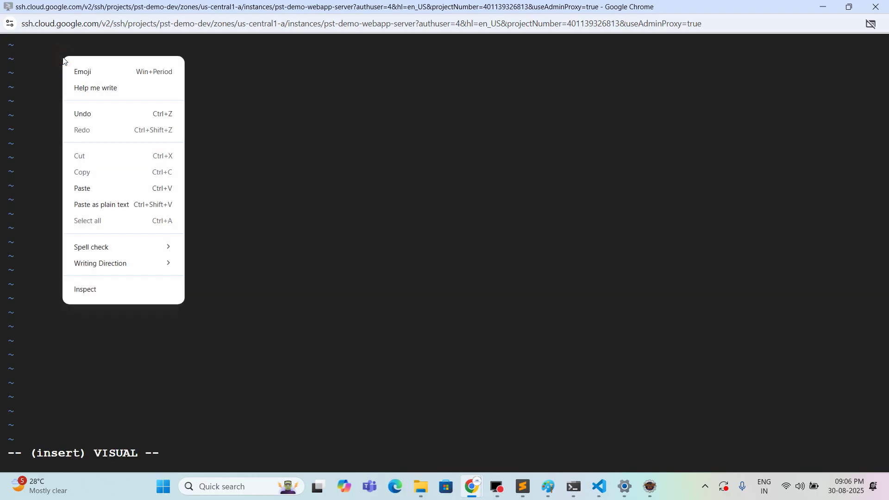
click(90, 190)
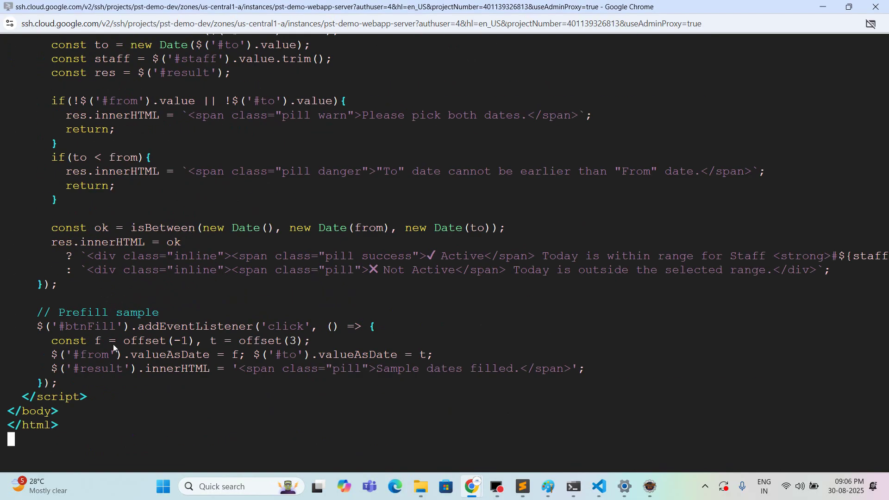
scroll(189, 271, up, 20)
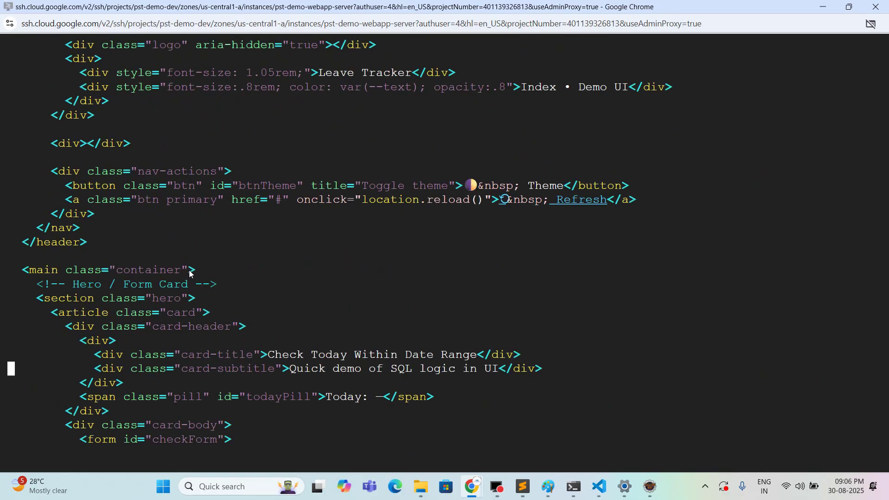
scroll(189, 271, up, 20)
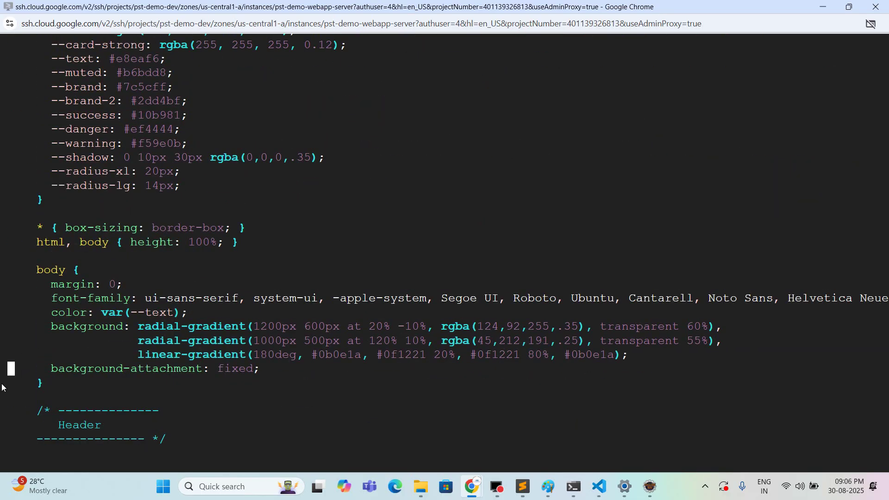
click(266, 143)
key(Up)
key(Up)
key(Up)
key(Up)
key(Up)
key(Up)
scroll(345, 250, down, 15)
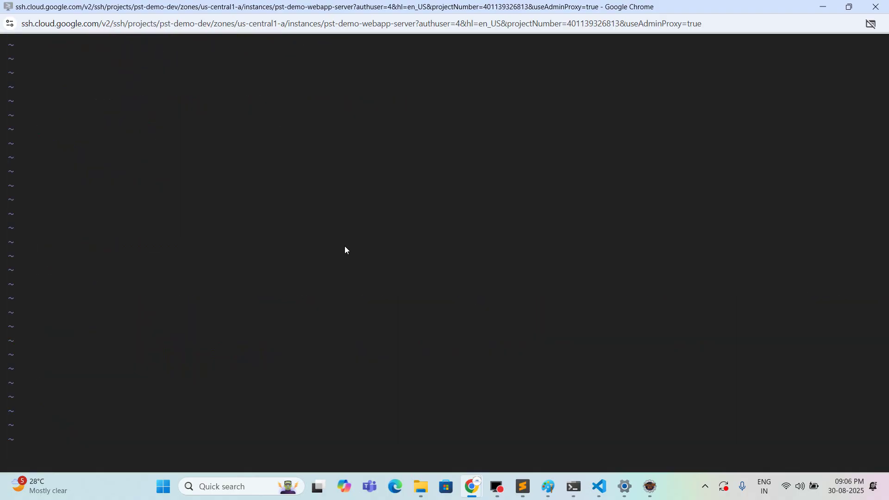
scroll(345, 250, up, 20)
scroll(345, 246, up, 15)
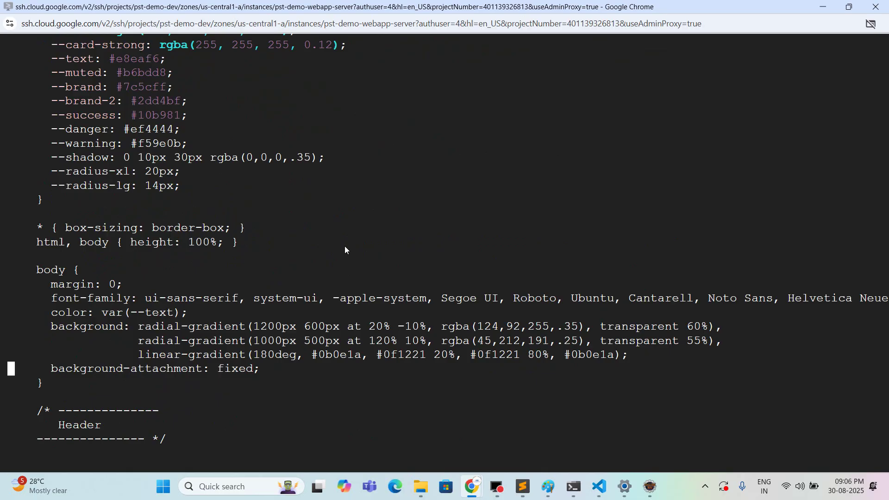
scroll(312, 238, down, 5)
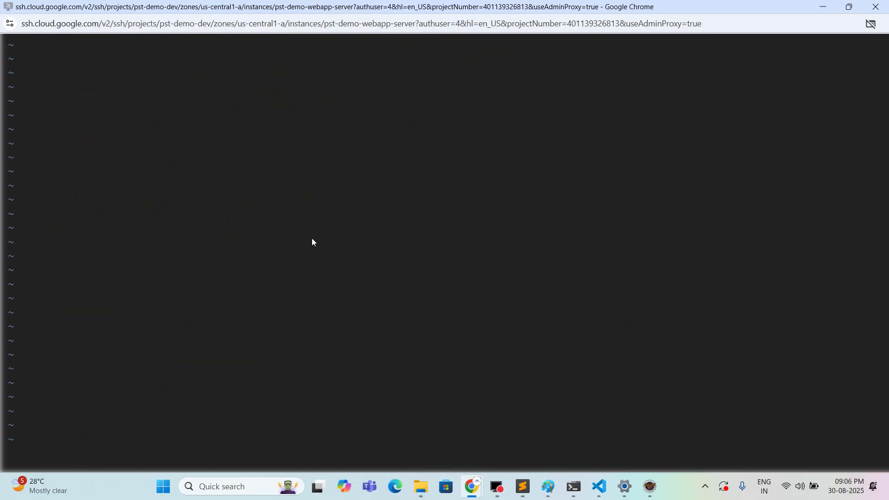
scroll(312, 238, down, 20)
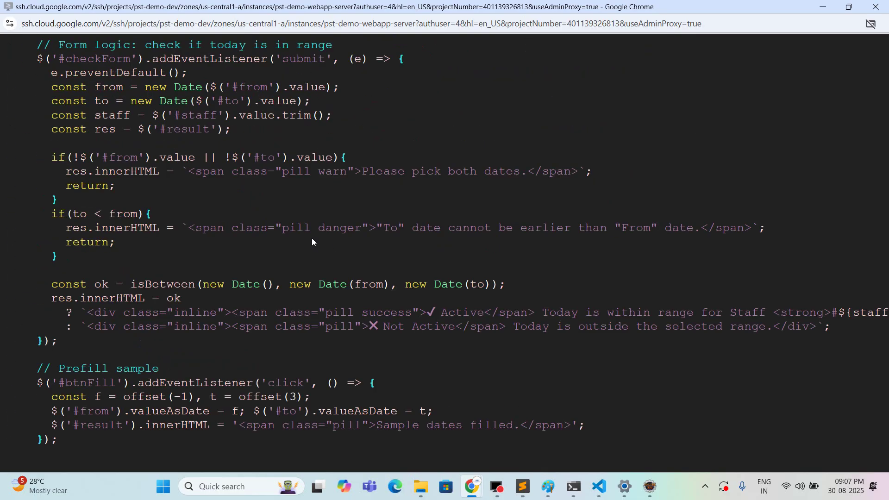
scroll(312, 239, up, 20)
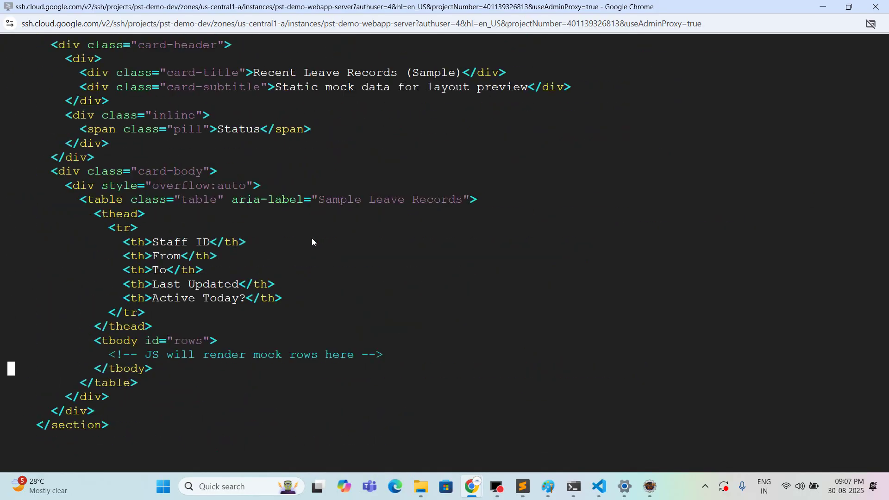
scroll(312, 238, up, 15)
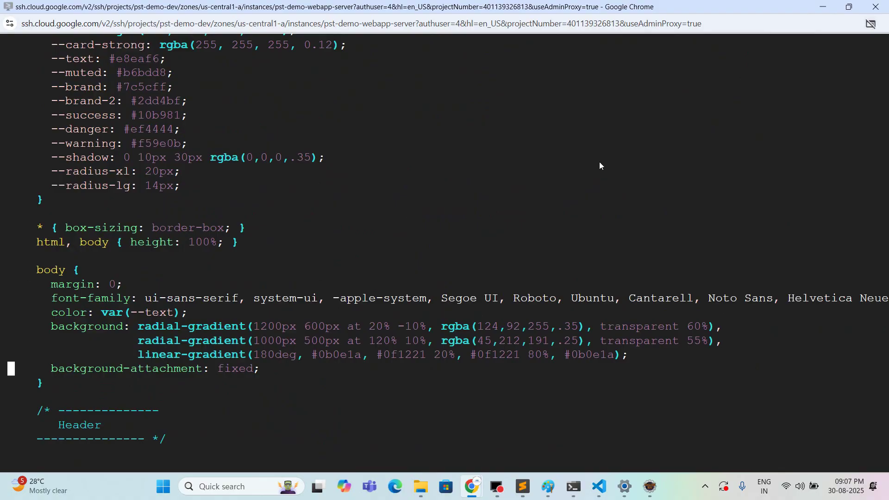
scroll(599, 162, down, 20)
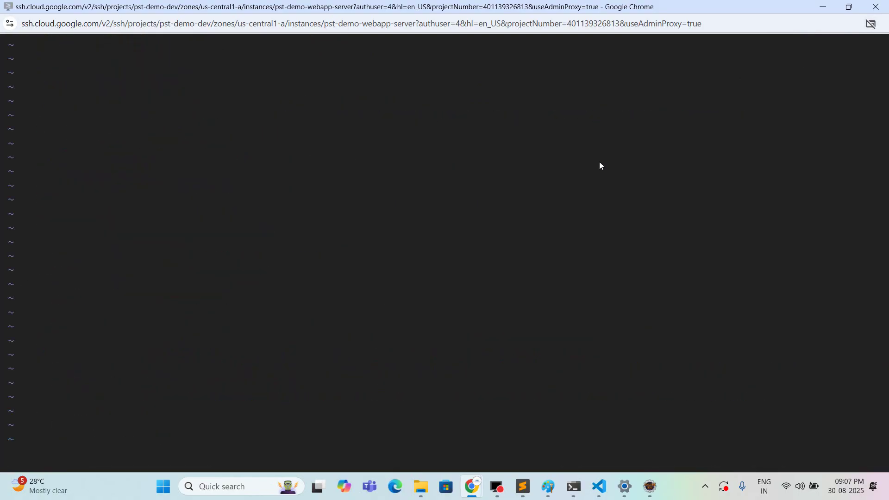
scroll(598, 162, up, 20)
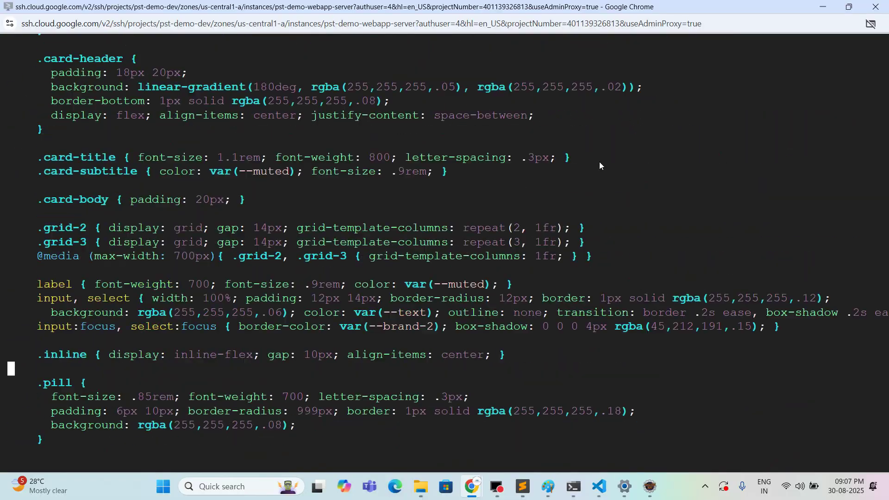
scroll(599, 162, up, 20)
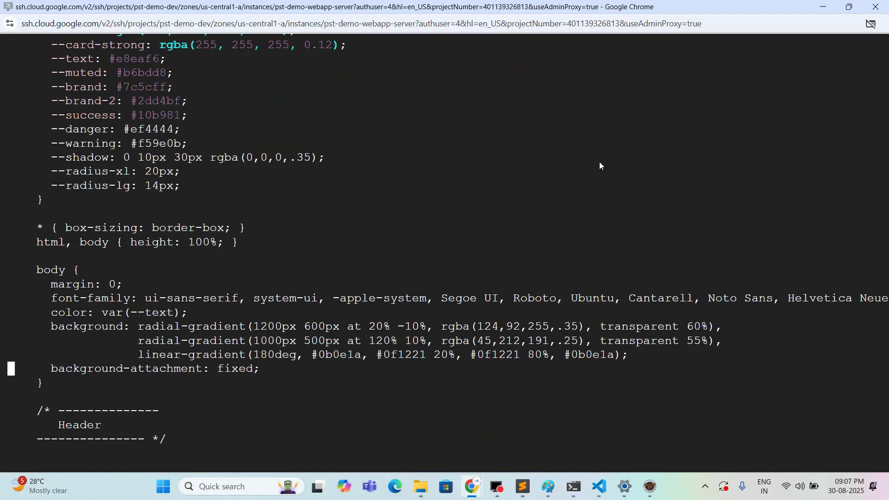
scroll(599, 162, down, 20)
scroll(338, 193, up, 20)
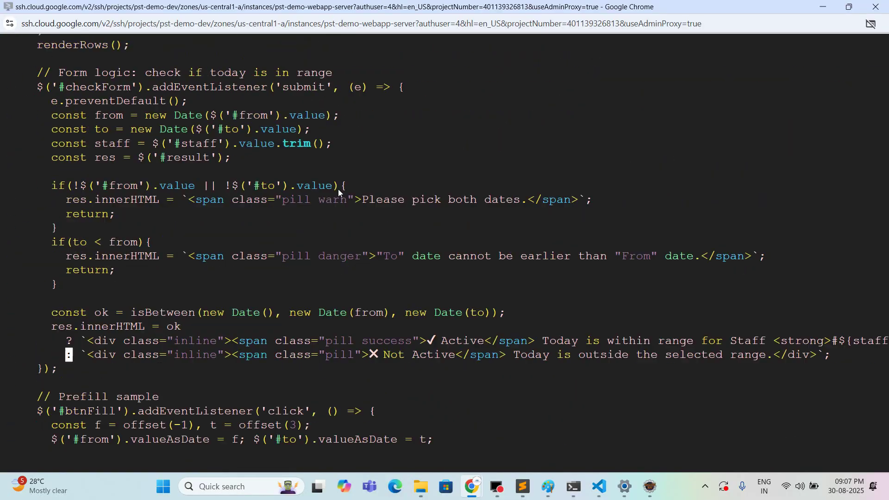
scroll(338, 193, down, 20)
scroll(338, 193, down, 20)
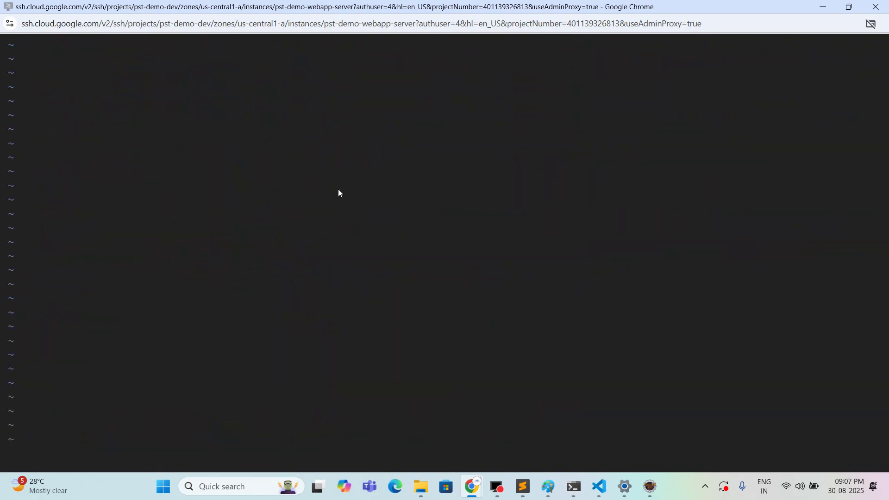
scroll(338, 193, up, 20)
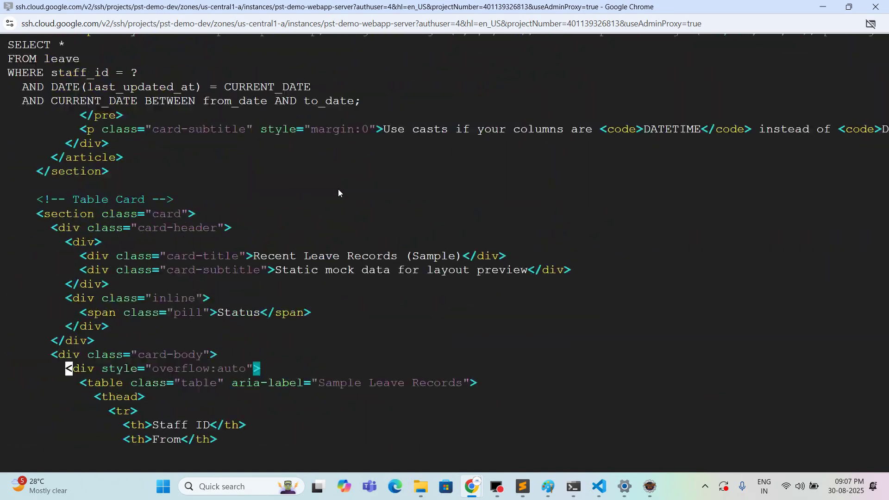
scroll(338, 193, up, 15)
scroll(338, 193, down, 17)
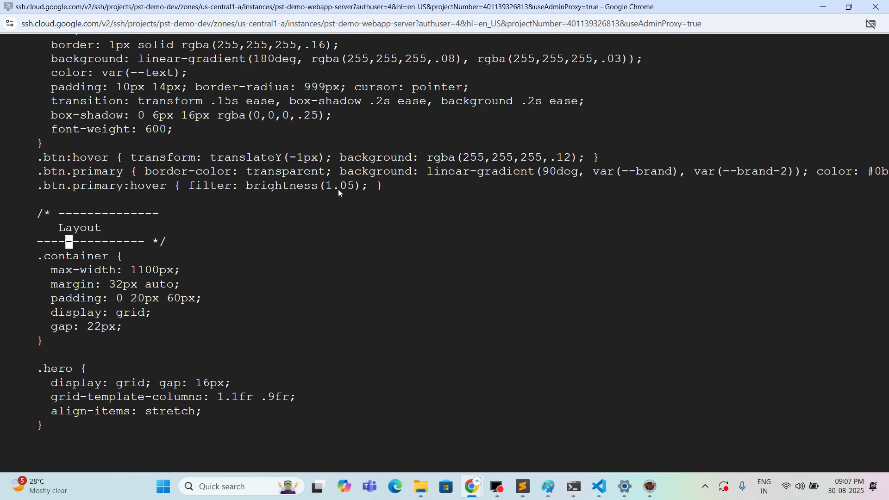
scroll(338, 193, down, 6)
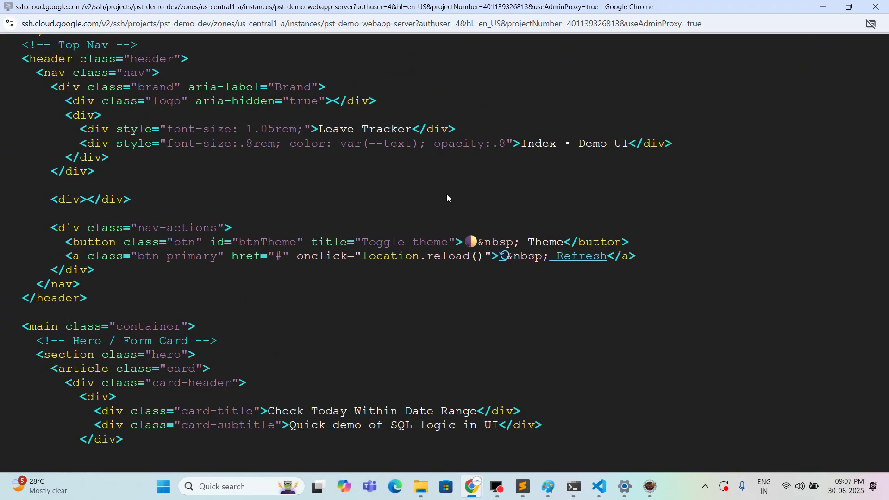
scroll(446, 194, down, 20)
scroll(446, 199, down, 10)
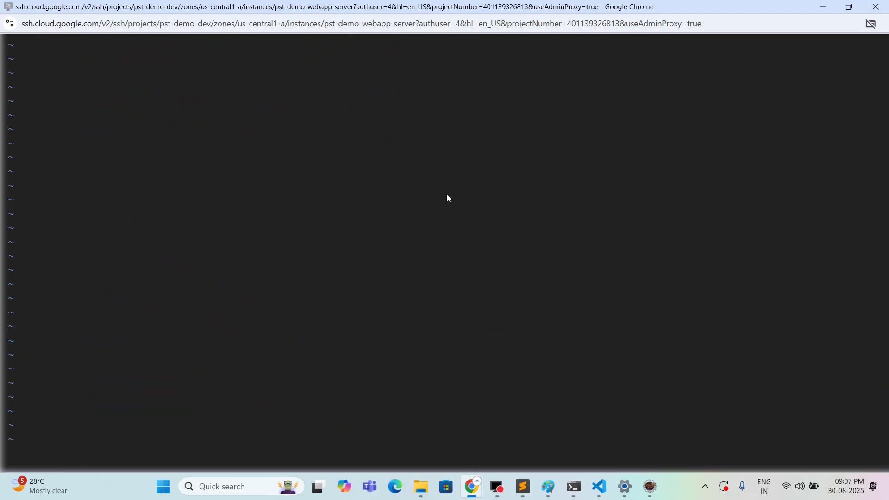
scroll(446, 195, up, 20)
scroll(446, 195, up, 20)
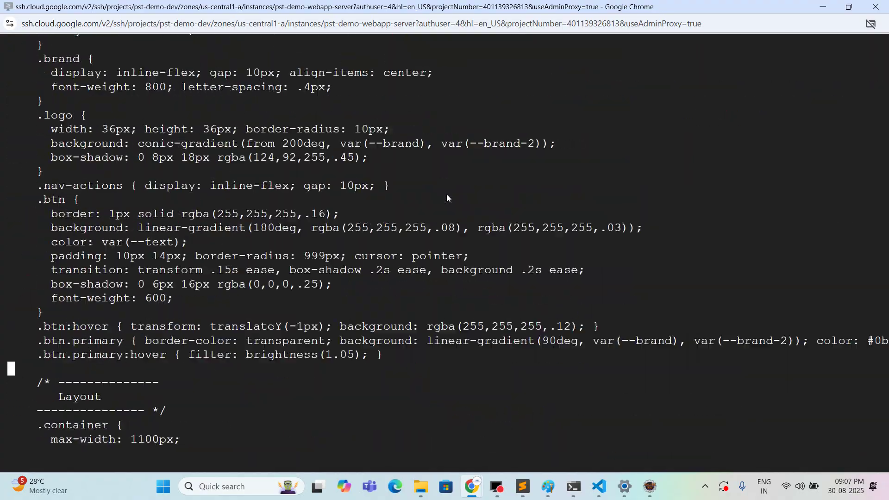
scroll(447, 198, down, 20)
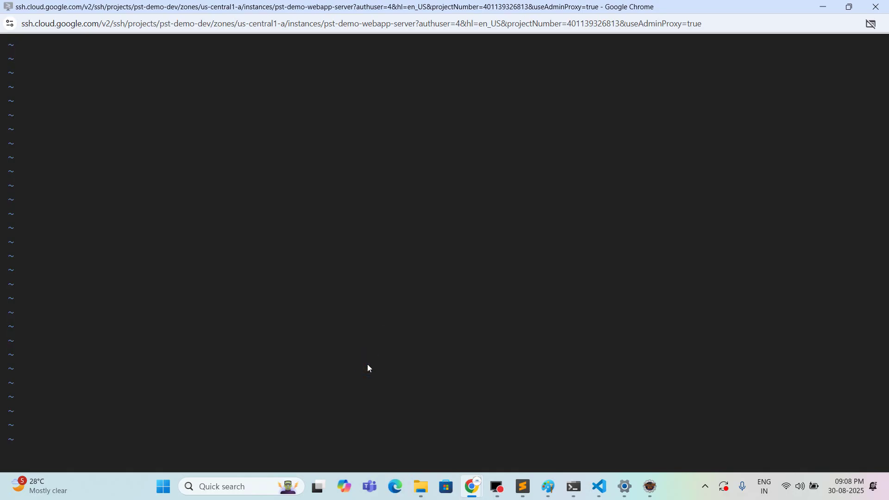
scroll(368, 364, up, 20)
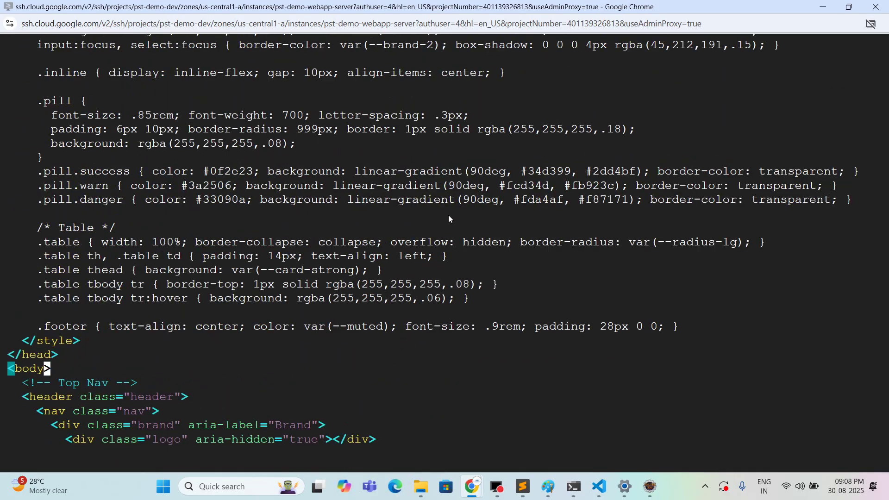
scroll(444, 215, up, 20)
scroll(443, 215, down, 10)
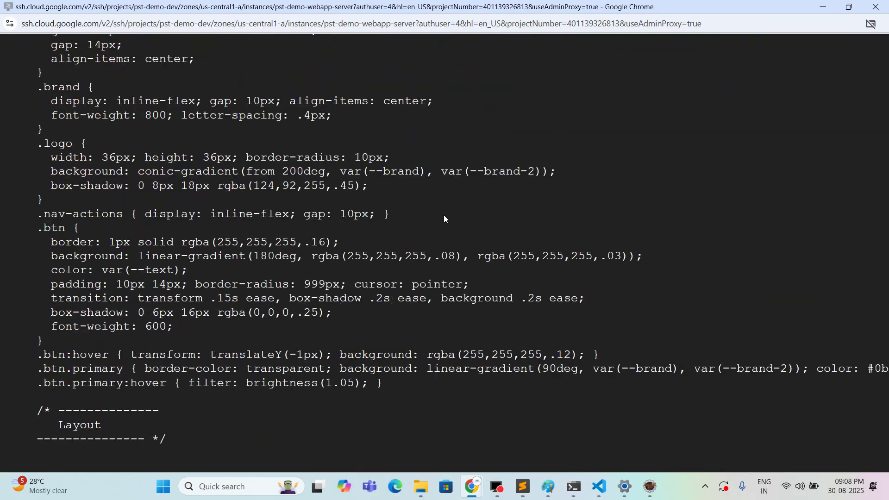
scroll(443, 215, up, 10)
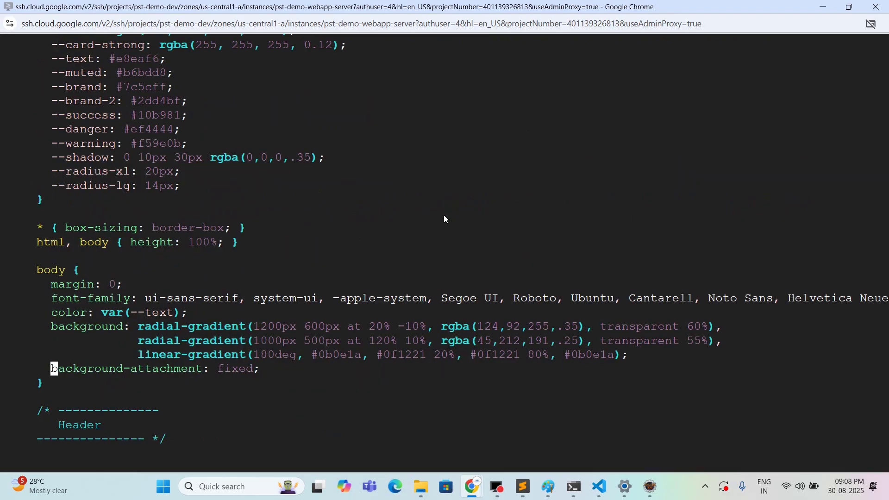
scroll(443, 215, down, 20)
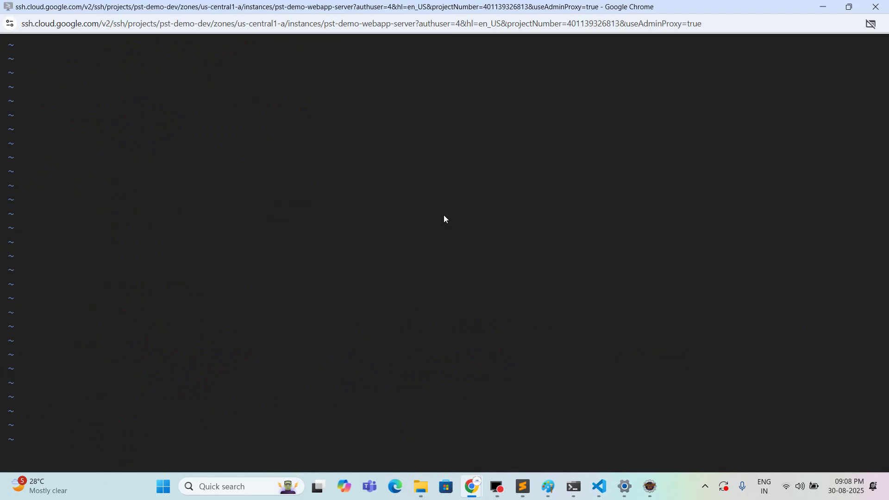
Save index.html and quit vi with :wq
key(shift+semicolon)
text(wq)
key(Return)
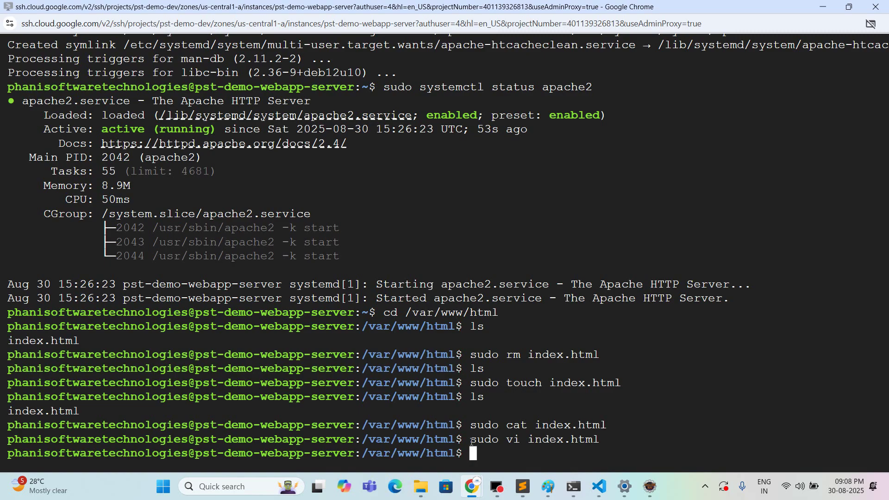
Print the saved Leave Tracker code with sudo cat and confirm index.html is listed by ls
text(sudo cat index.htm)
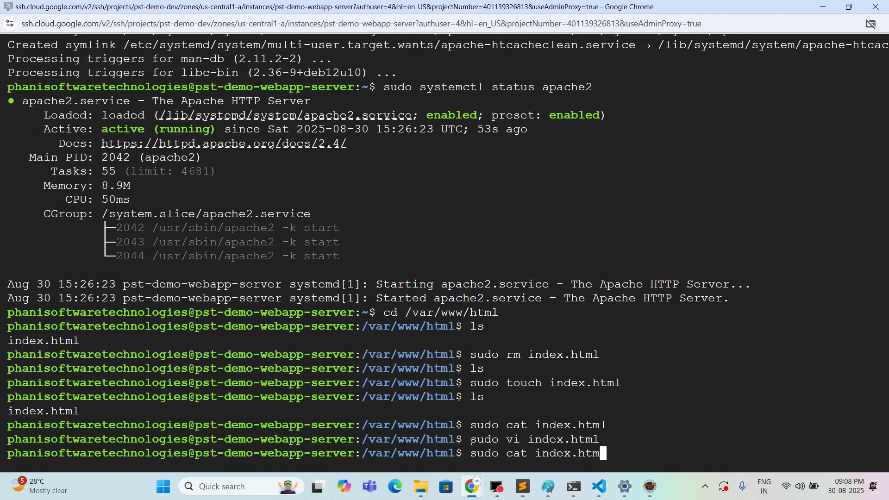
text(l)
key(Return)
scroll(305, 253, up, 20)
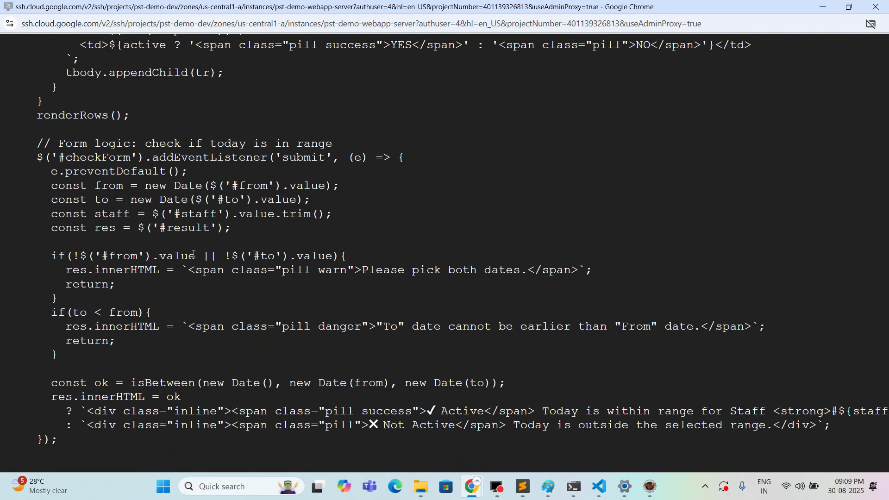
scroll(194, 254, up, 20)
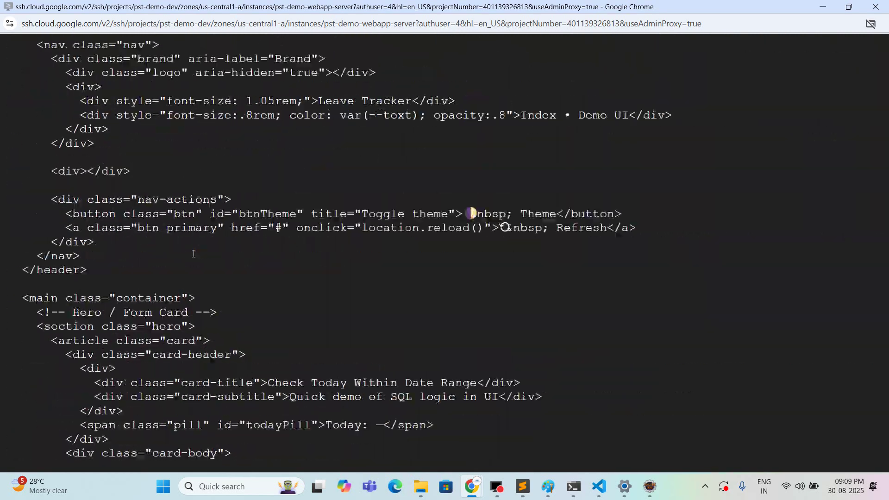
scroll(194, 253, up, 8)
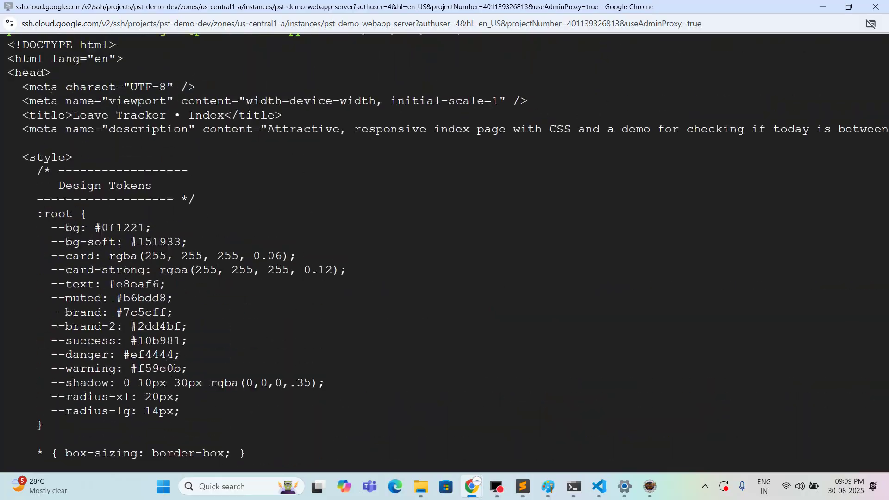
scroll(194, 254, down, 20)
scroll(193, 253, down, 20)
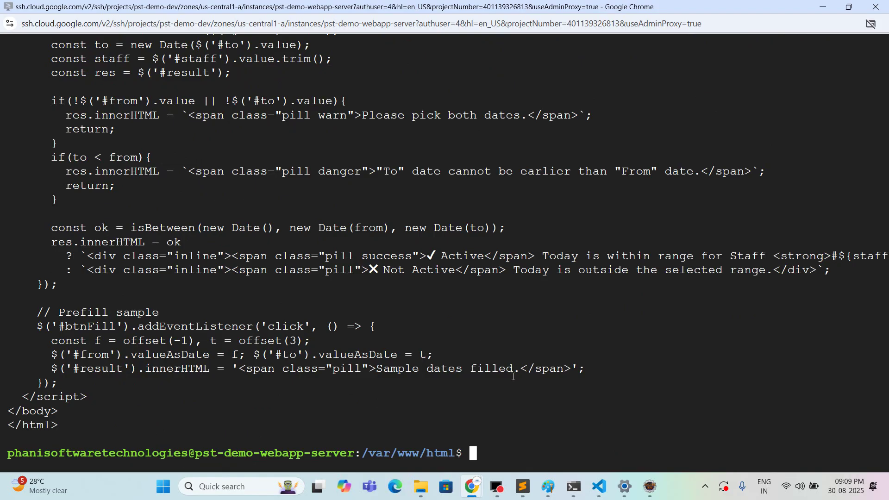
text(ls)
key(Return)
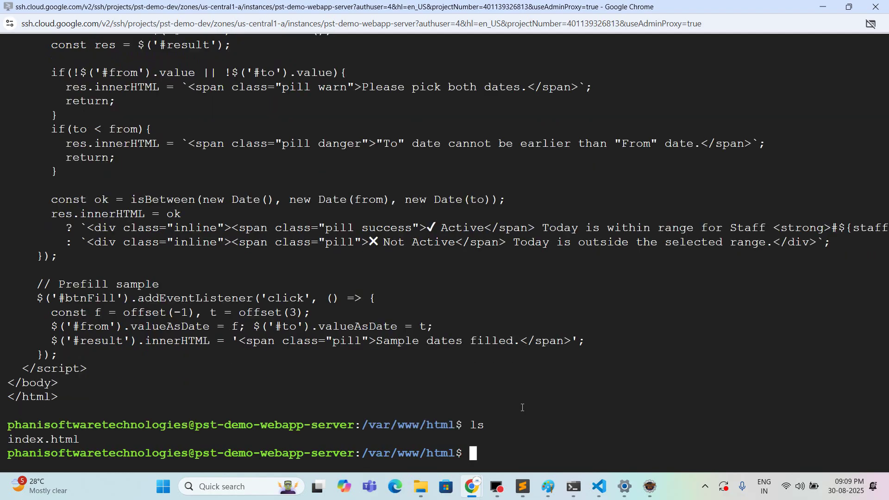
key(alt+Tab)
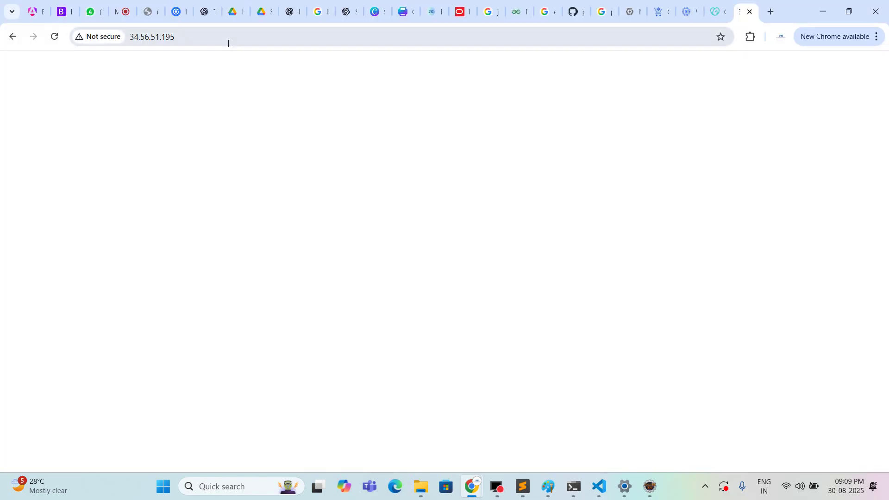
Reload 34.56.51.195 and check the Leave Tracker page with its Recent Leave Records table
click(228, 43)
key(Return)
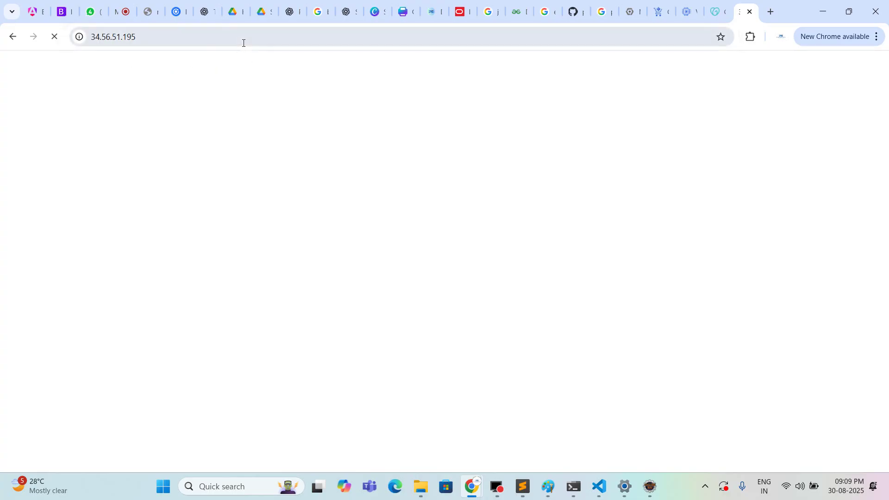
scroll(326, 285, down, 3)
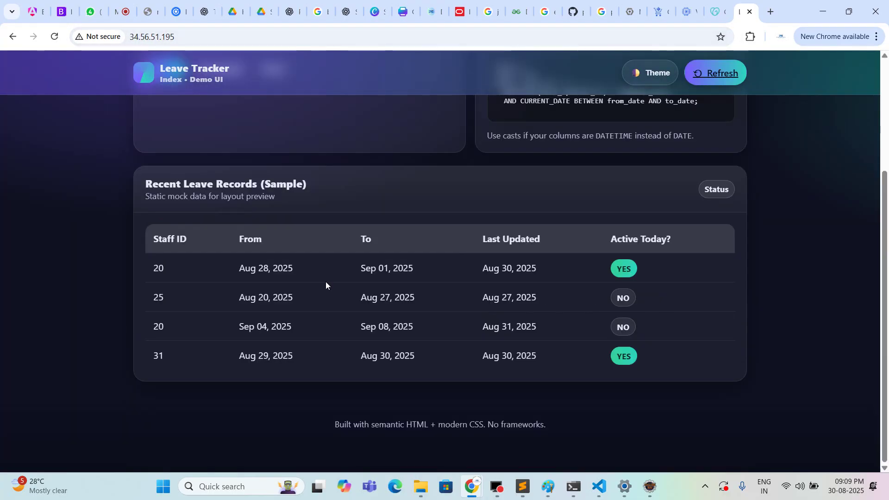
scroll(326, 285, up, 3)
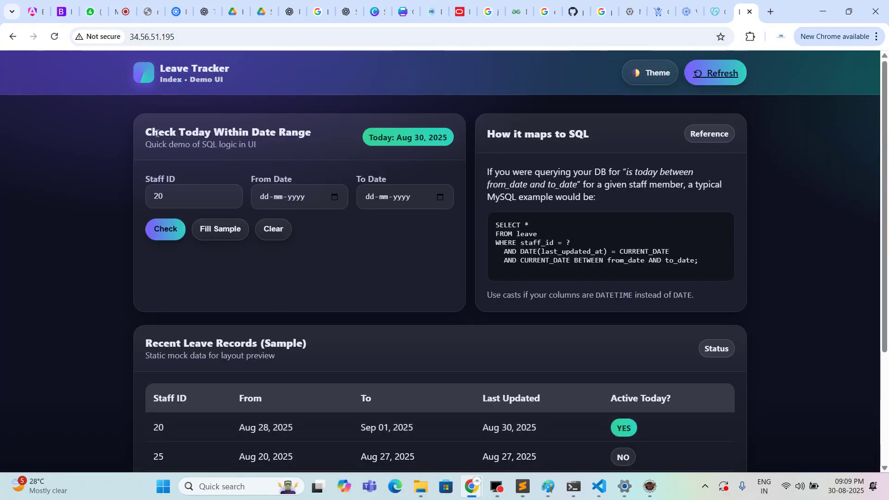
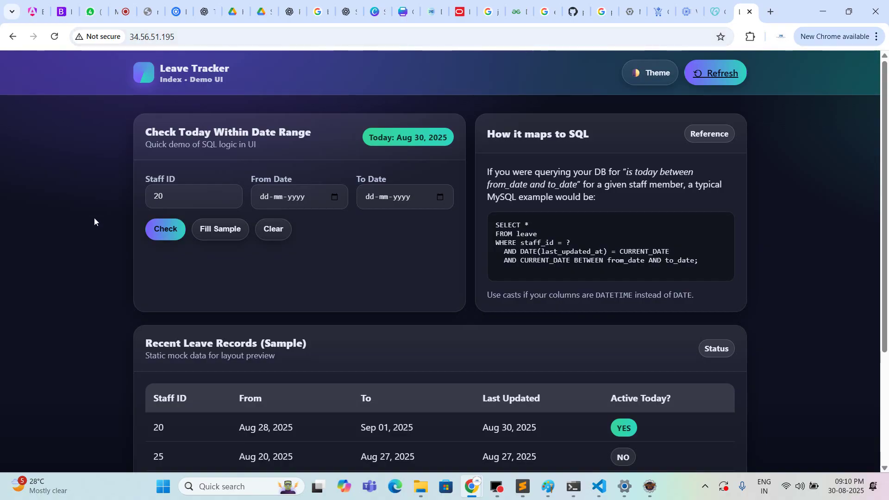
Scroll through the Leave Tracker page, selecting and deselecting its title text
scroll(139, 309, down, 3)
scroll(139, 307, up, 3)
scroll(358, 343, down, 3)
scroll(358, 343, up, 3)
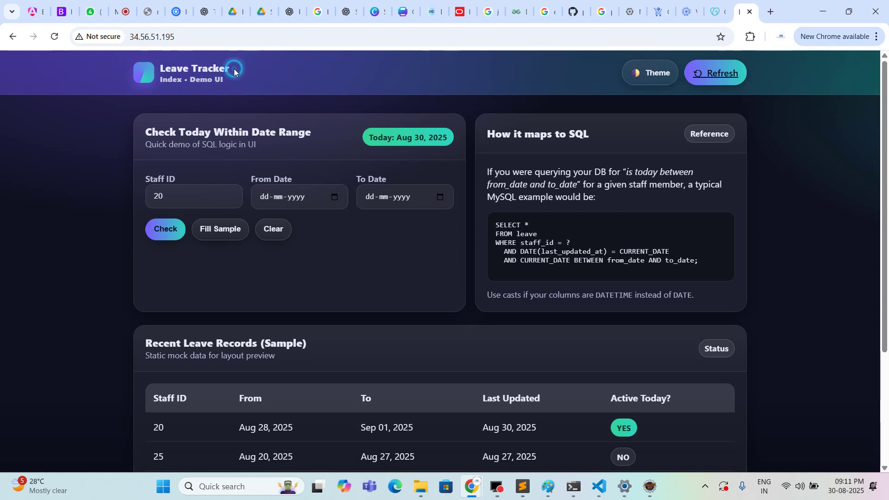
drag(235, 68, 127, 73)
scroll(376, 176, down, 3)
scroll(377, 176, up, 3)
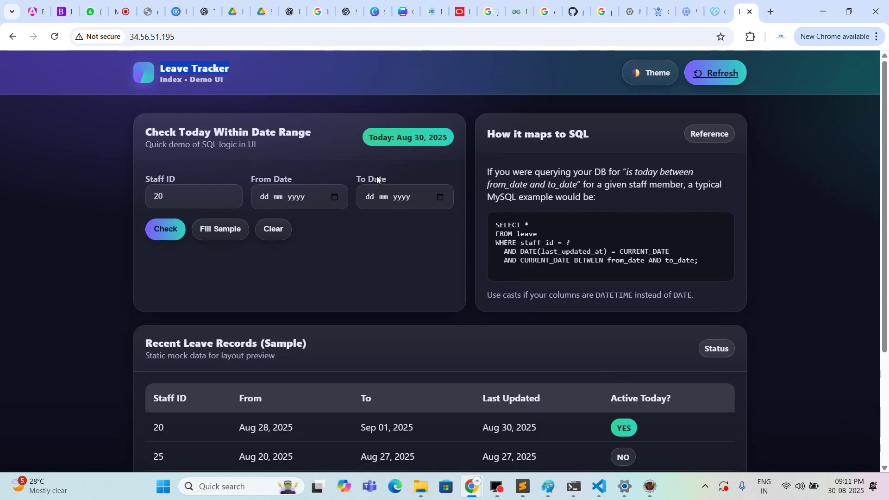
scroll(376, 176, down, 3)
scroll(377, 176, up, 3)
click(96, 242)
scroll(95, 246, down, 3)
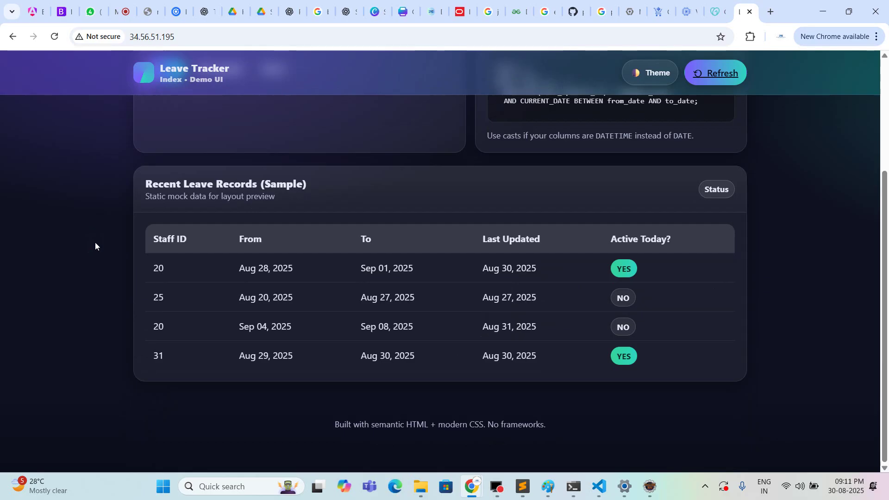
scroll(95, 246, up, 3)
Preview the Leave Tracker page at phone size in developer tools, then restore desktop width
right_click(88, 235)
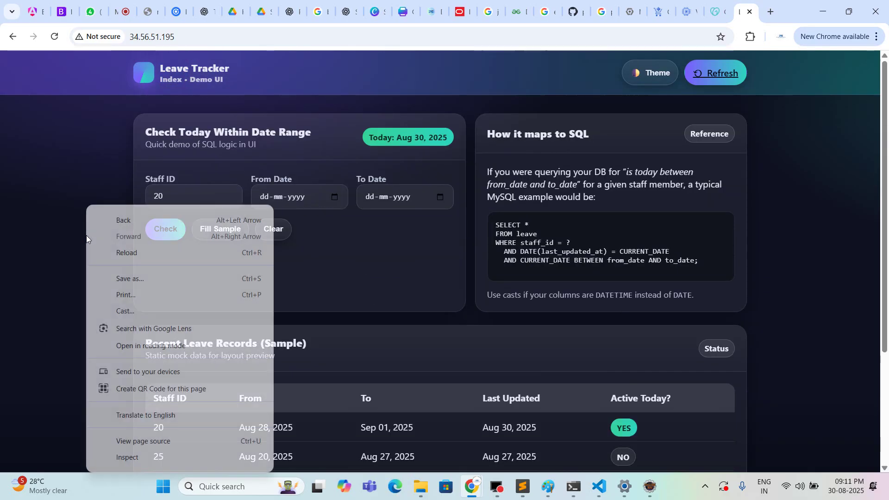
click(126, 456)
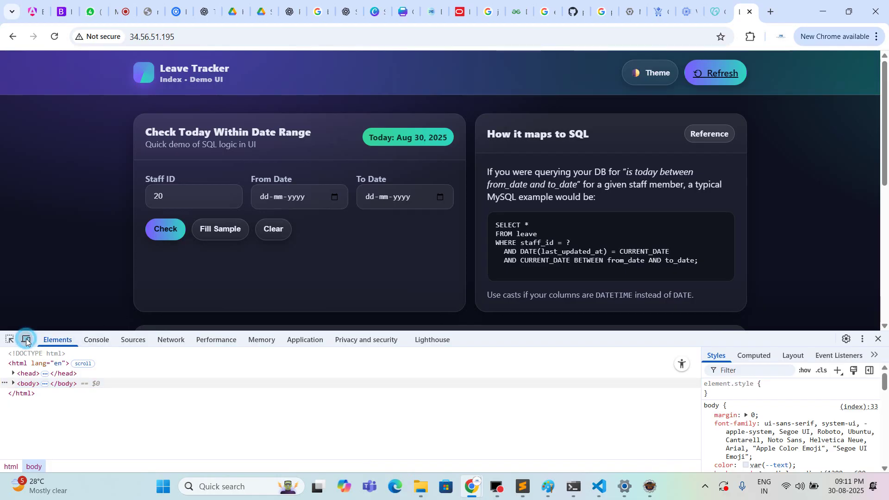
click(26, 340)
scroll(468, 198, down, 3)
scroll(468, 198, up, 3)
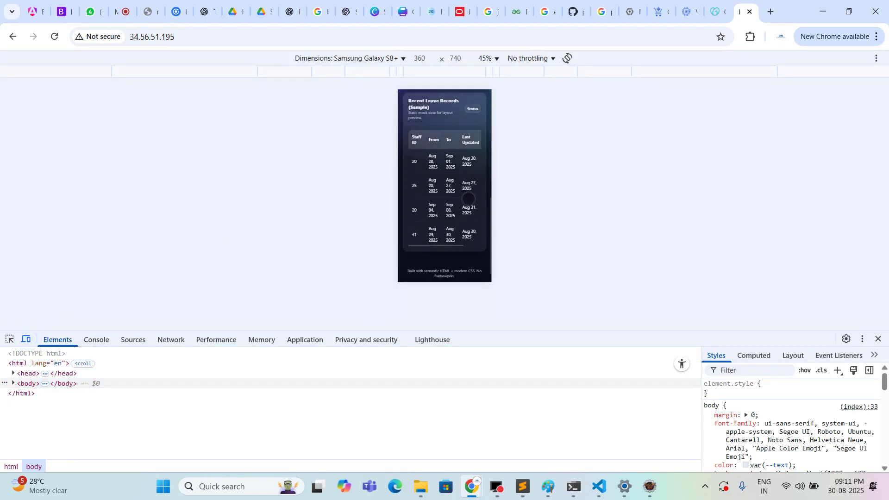
click(26, 340)
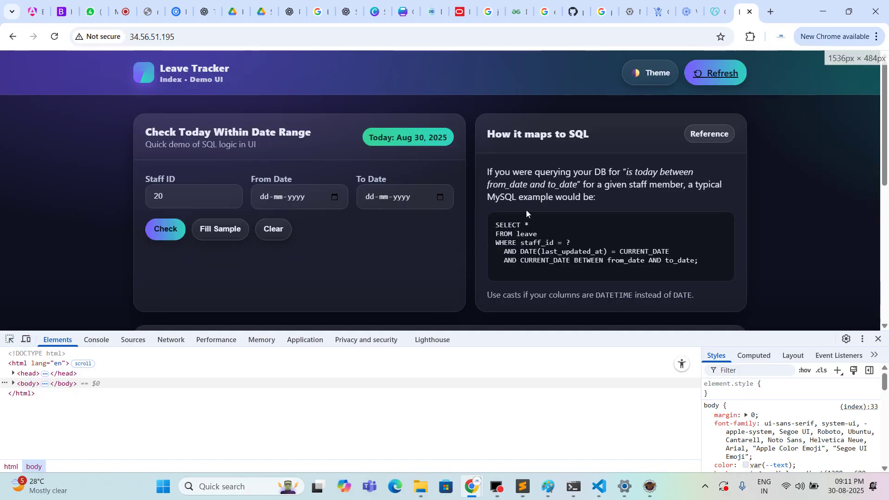
click(879, 339)
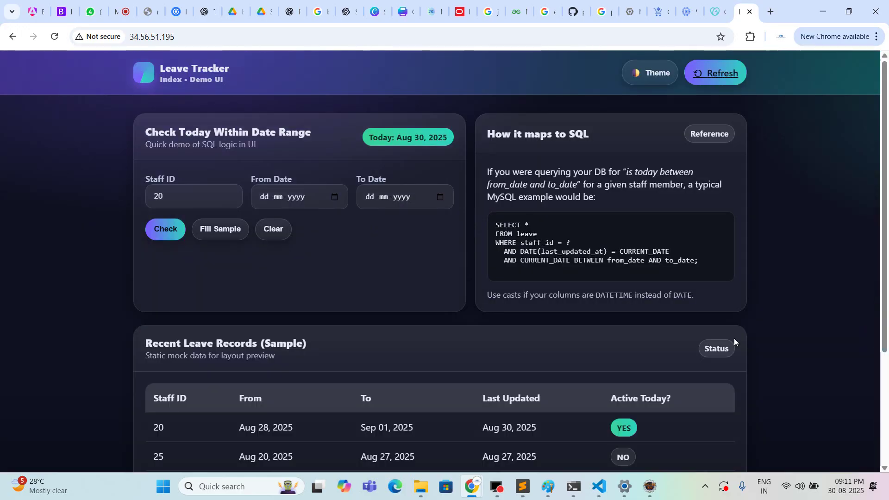
scroll(625, 342, down, 4)
scroll(625, 343, up, 4)
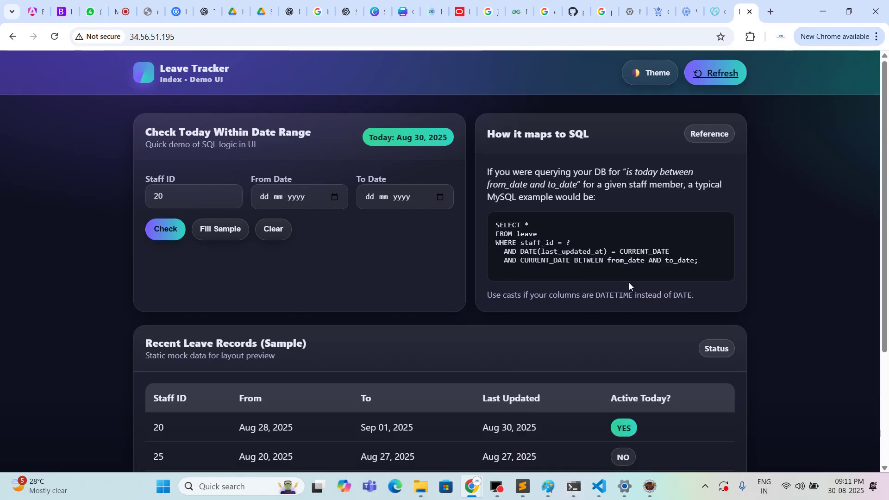
Return to the SSH terminal and confirm index.html is listed in /var/www/html
mouse_move(471, 486)
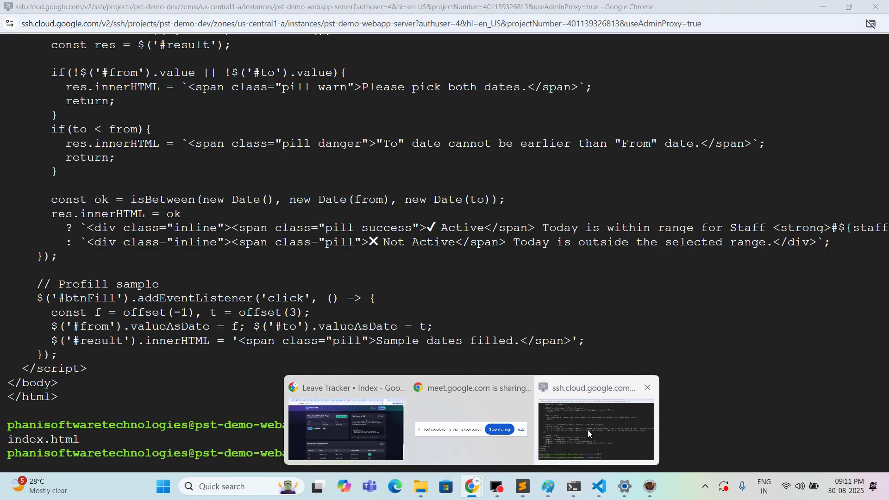
click(587, 429)
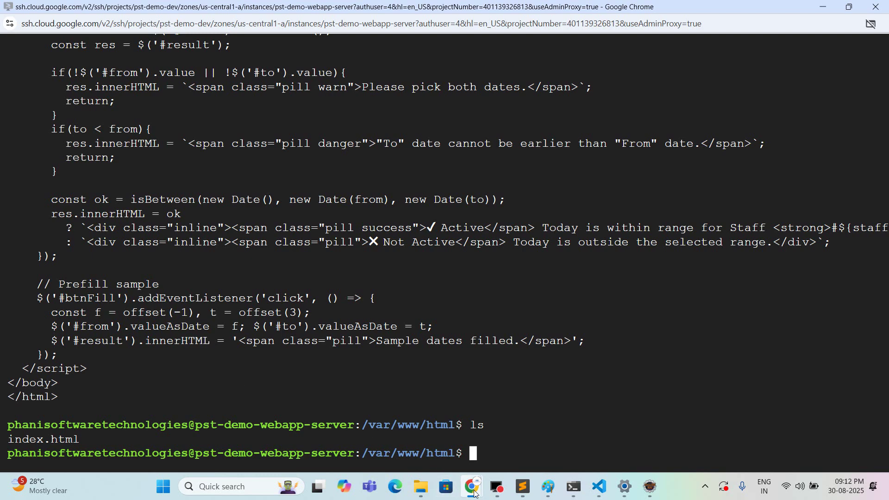
mouse_move(474, 492)
Switch from the Leave Tracker window to the Google Meet call and stop presenting
click(353, 404)
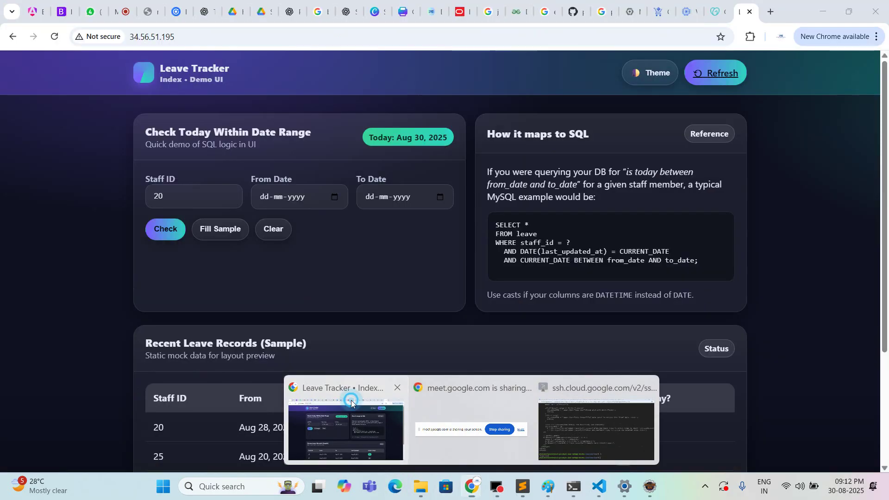
click(117, 12)
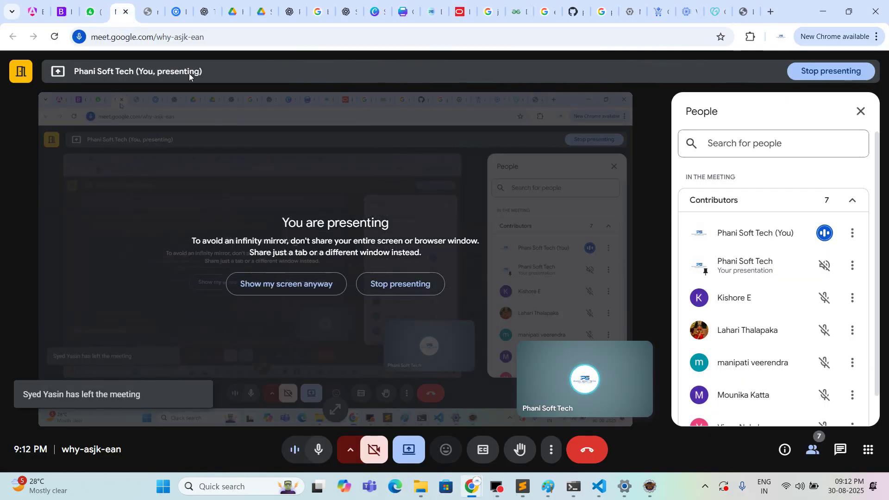
click(409, 449)
click(444, 413)
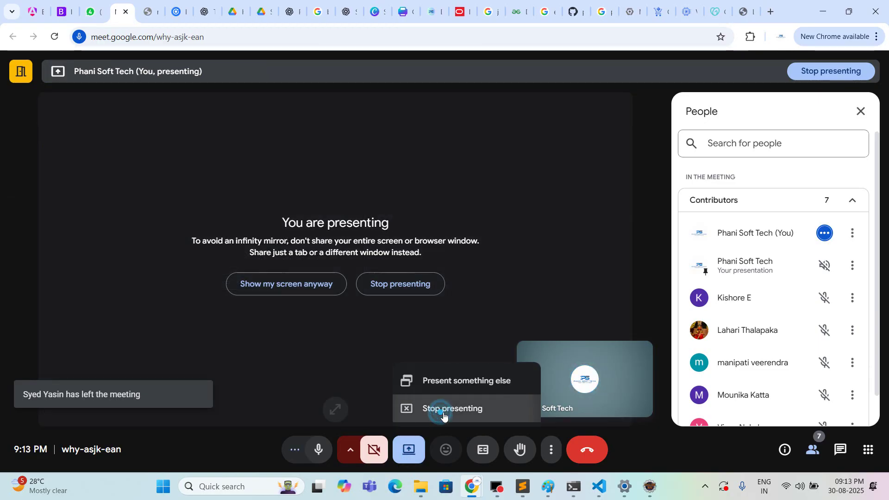